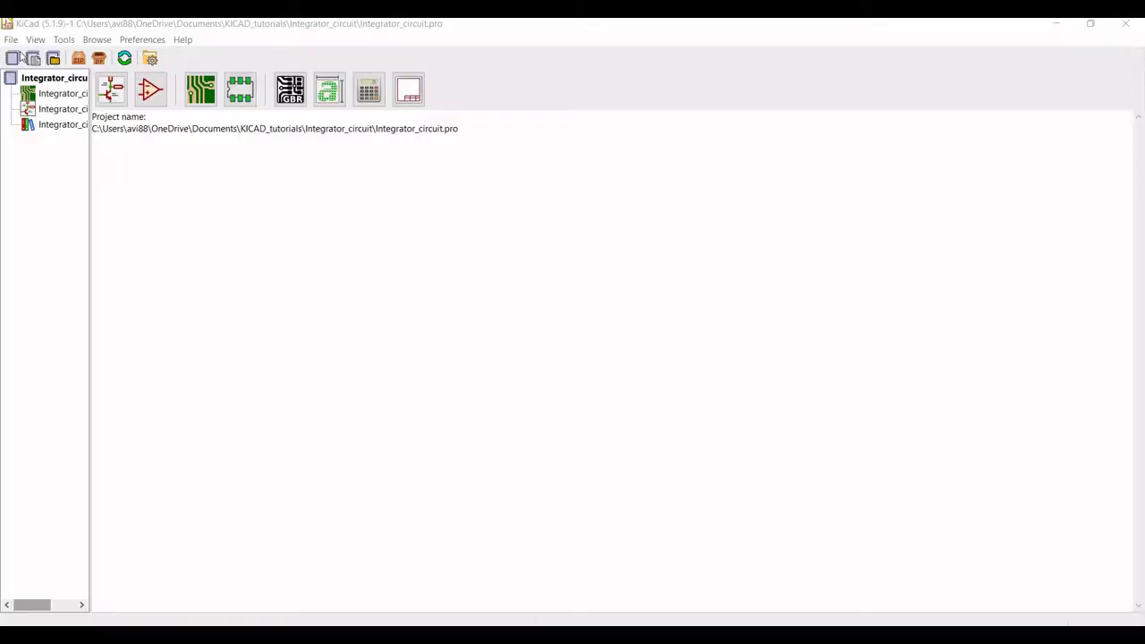
Create a new project named schmitttrigger in the KICAD_tutorials folder.
{"action": "left_click", "coordinate": [12, 39]}
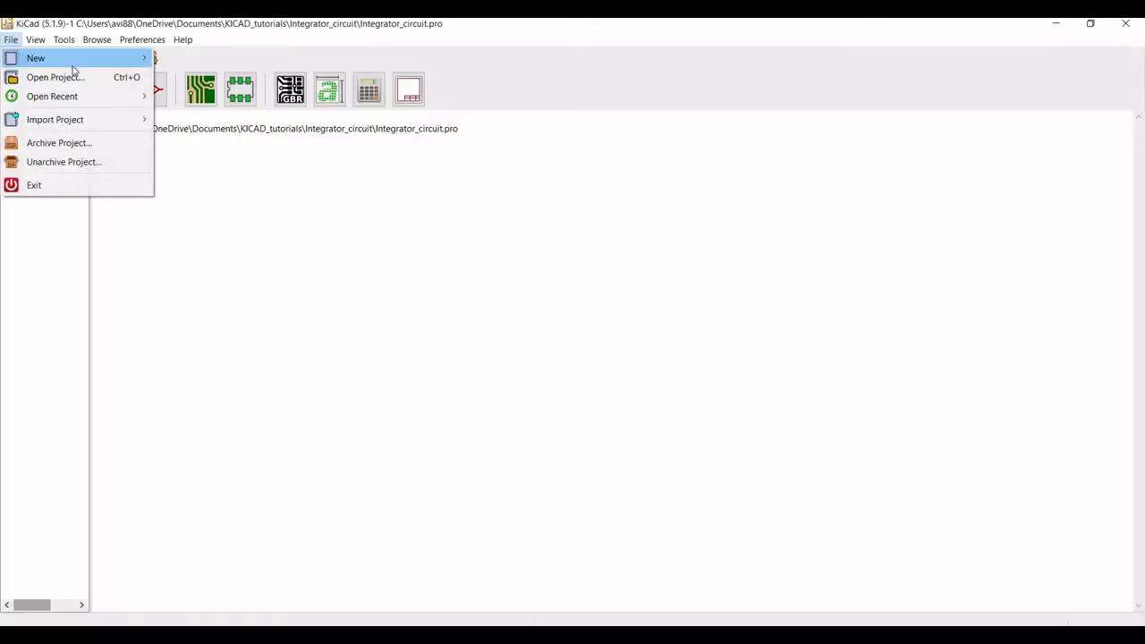
{"action": "mouse_move", "coordinate": [75, 59]}
{"action": "left_click", "coordinate": [192, 57]}
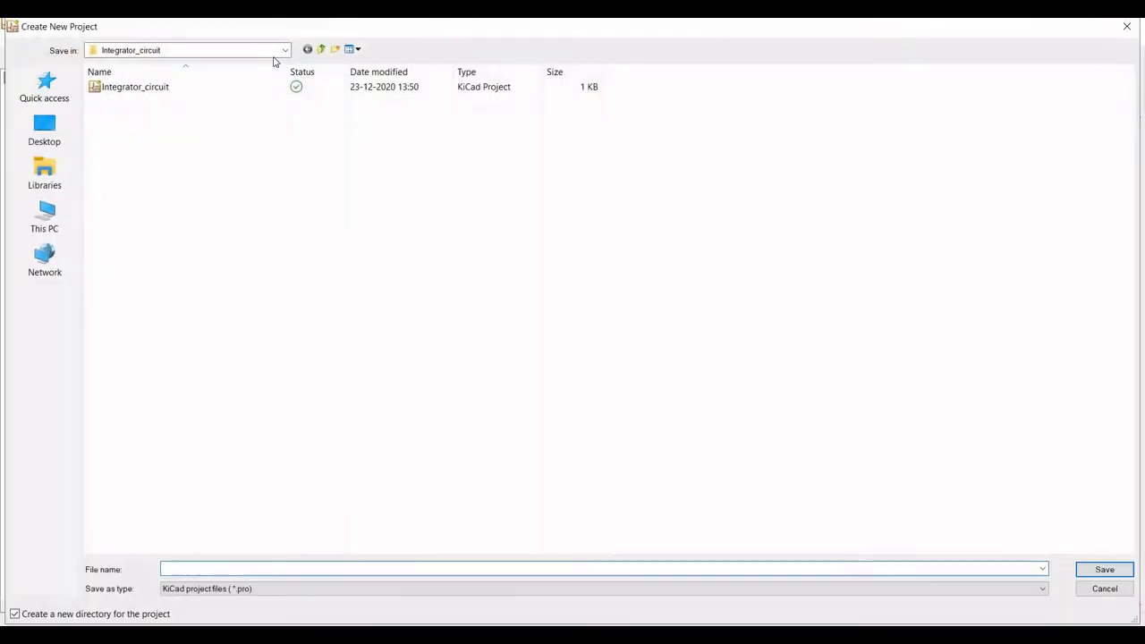
{"action": "left_click", "coordinate": [321, 49]}
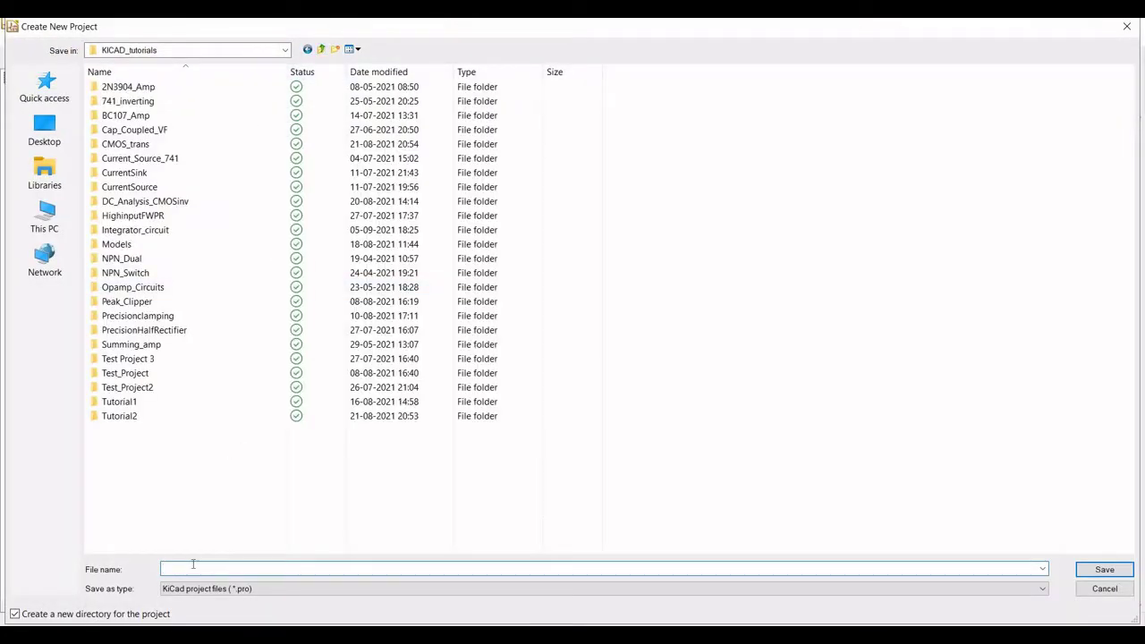
{"action": "type", "text": "schmitttrigger"}
{"action": "key", "text": "Return"}
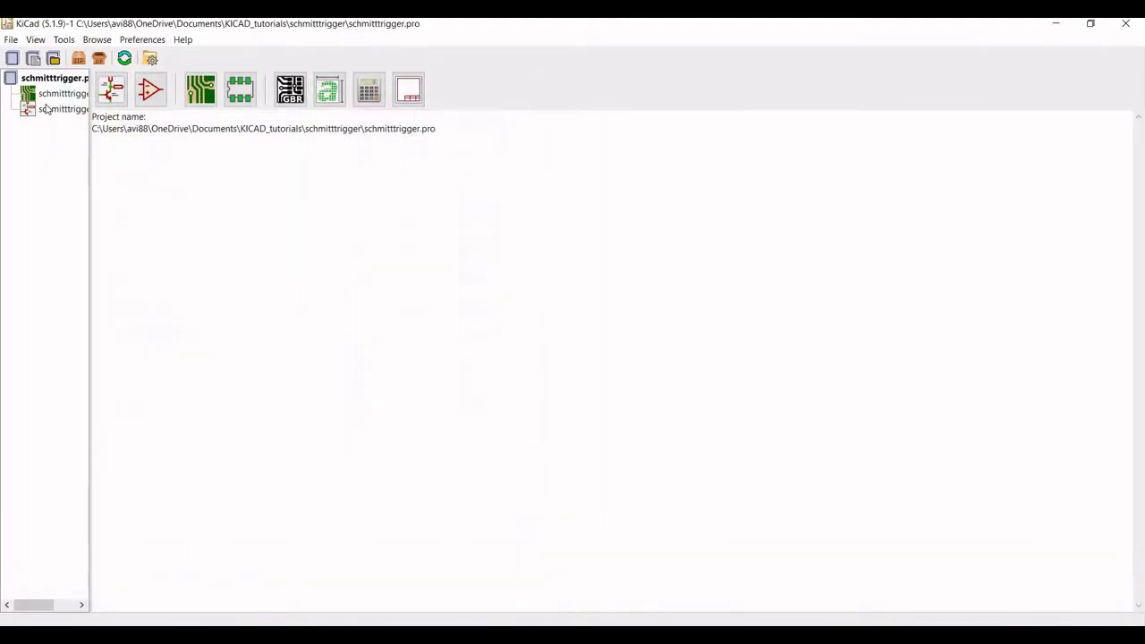
Open the project's schematic and place an LM741 operational amplifier symbol near the middle of the sheet.
{"action": "double_click", "coordinate": [49, 109]}
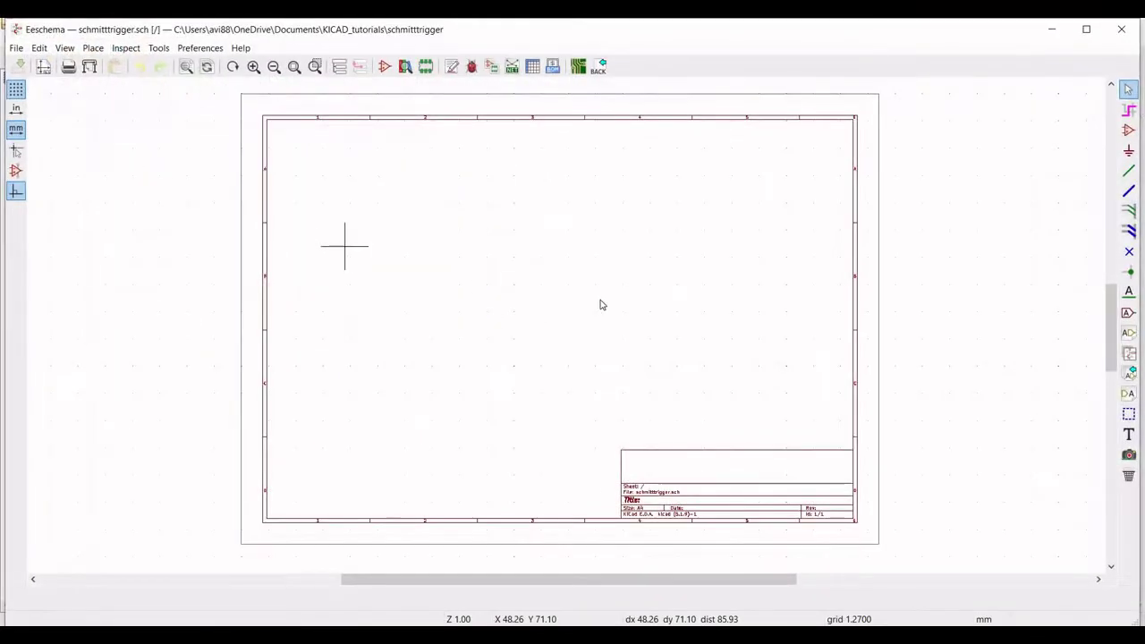
{"action": "scroll", "coordinate": [566, 331], "scroll_direction": "up", "scroll_amount": 5}
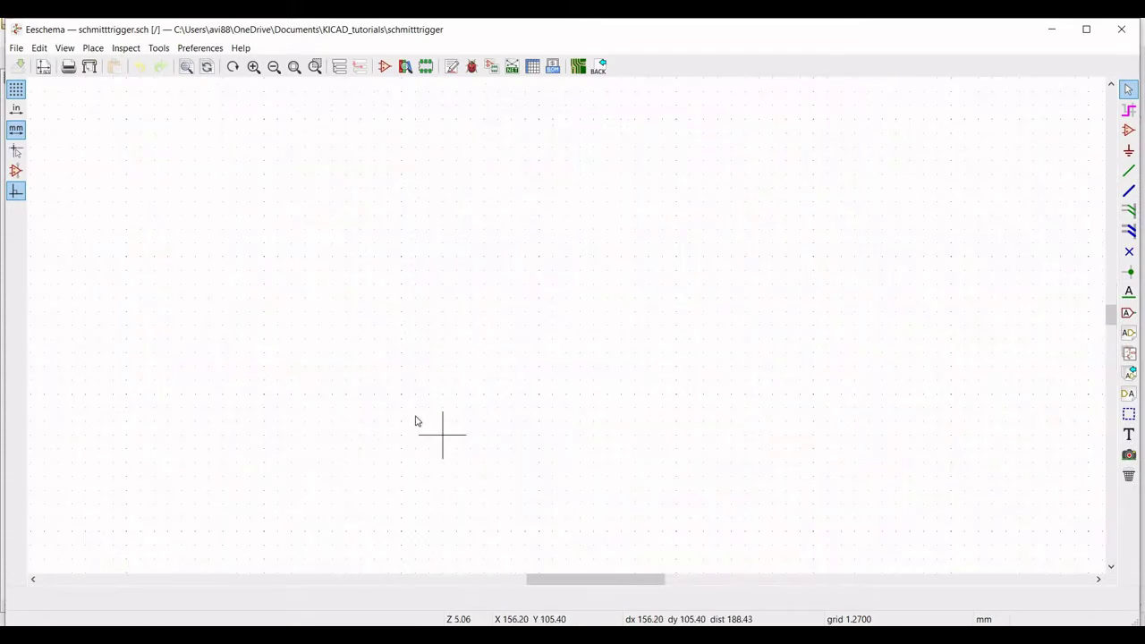
{"action": "left_click", "coordinate": [1129, 132]}
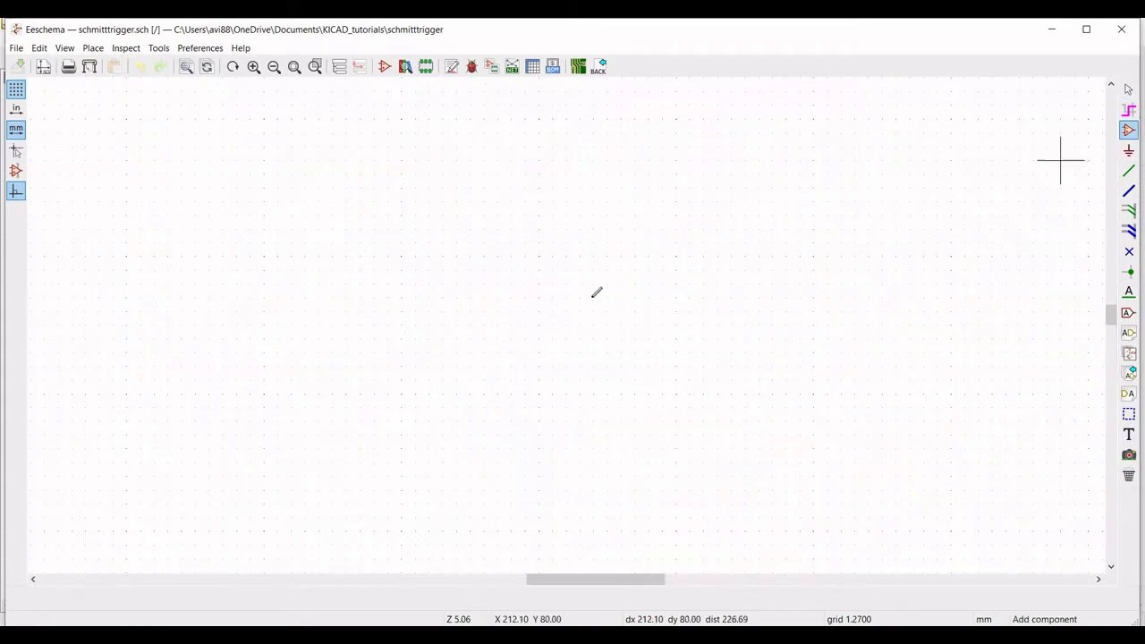
{"action": "left_click", "coordinate": [540, 324]}
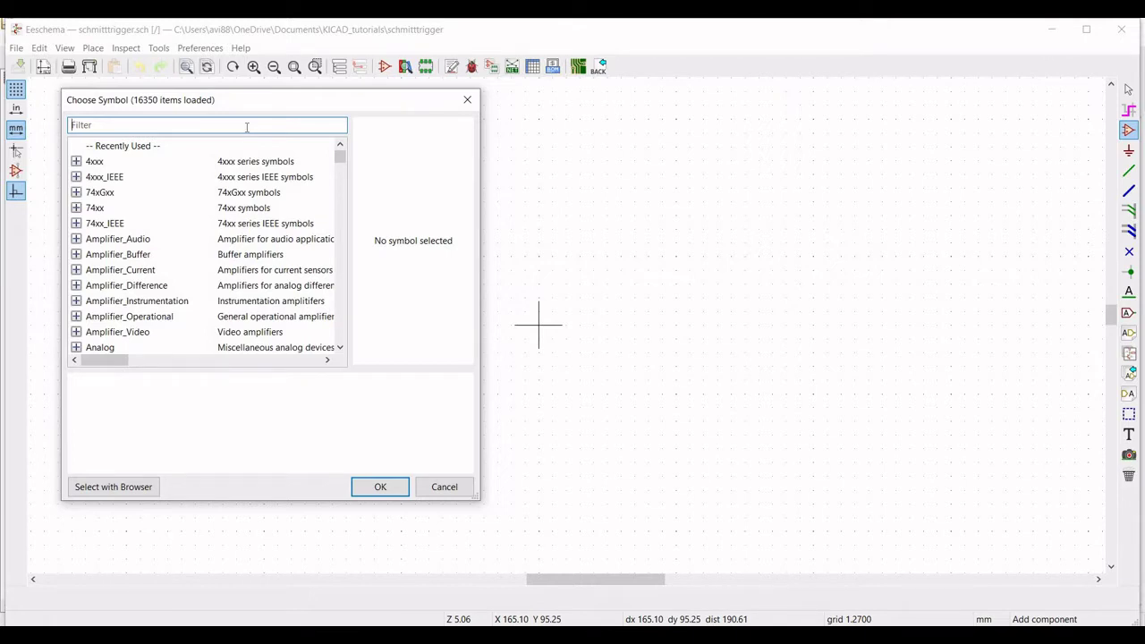
{"action": "type", "text": "LM"}
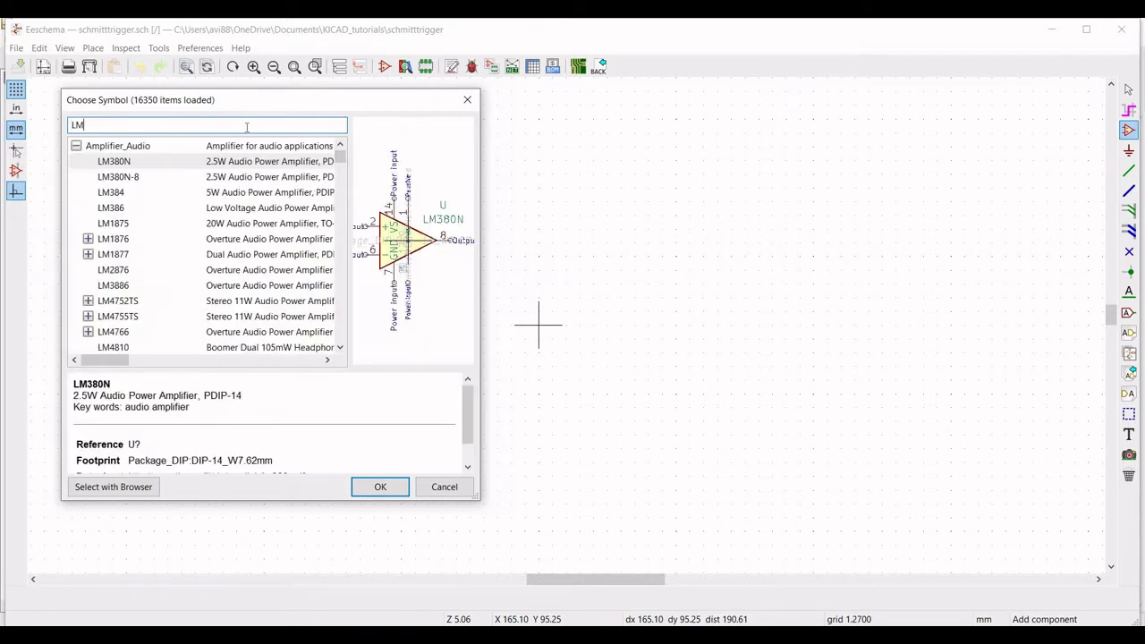
{"action": "type", "text": "741"}
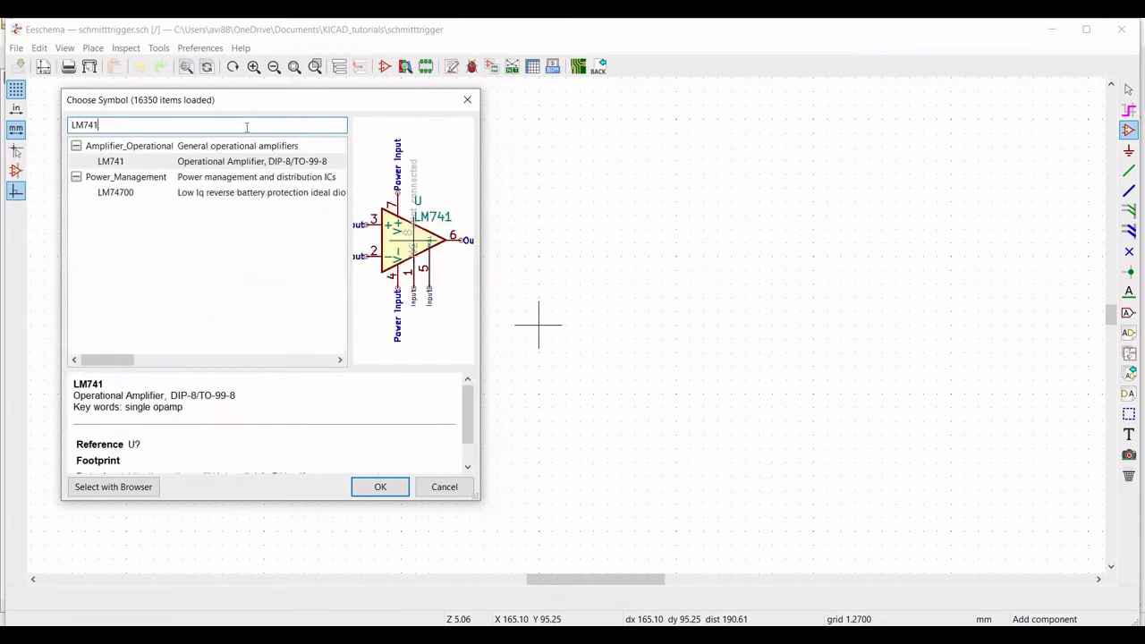
{"action": "key", "text": "Down"}
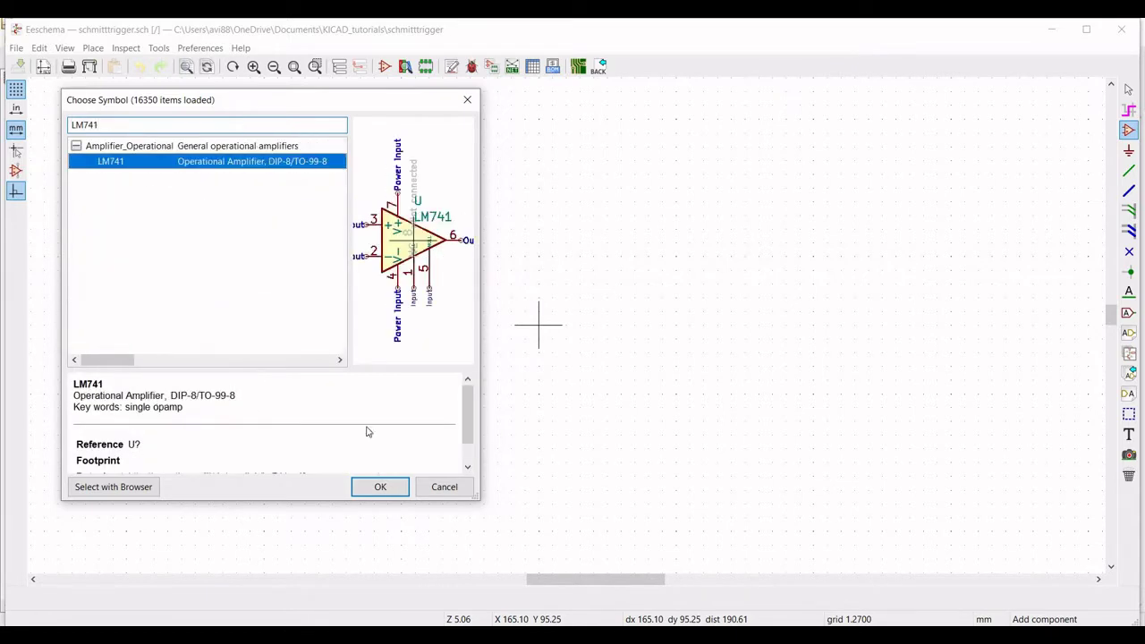
{"action": "left_click", "coordinate": [384, 489]}
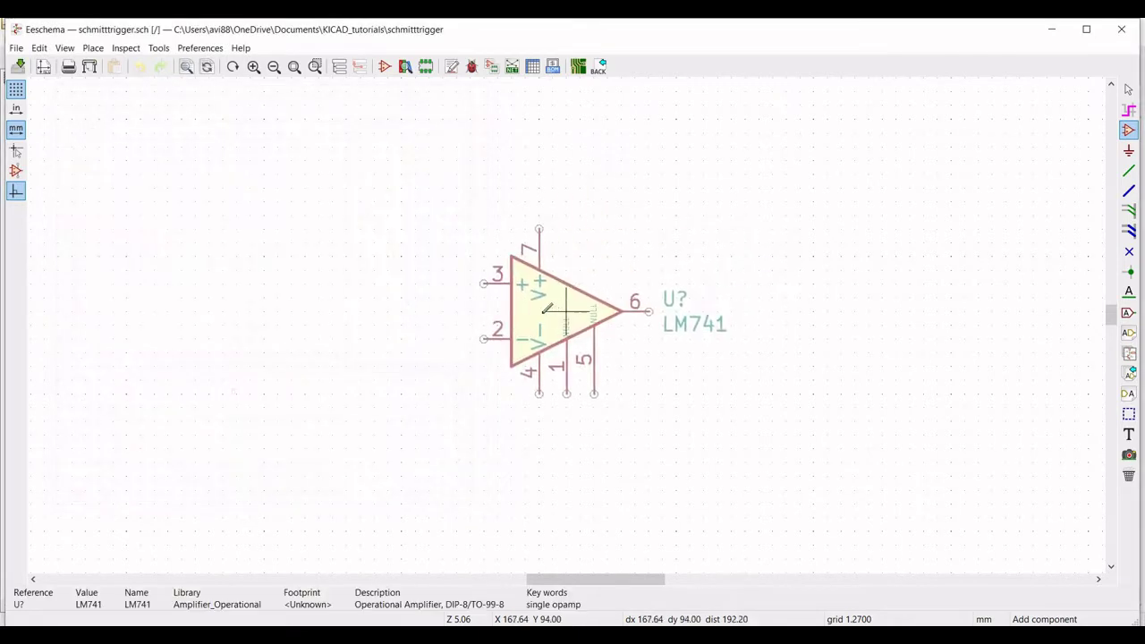
{"action": "left_click", "coordinate": [539, 311]}
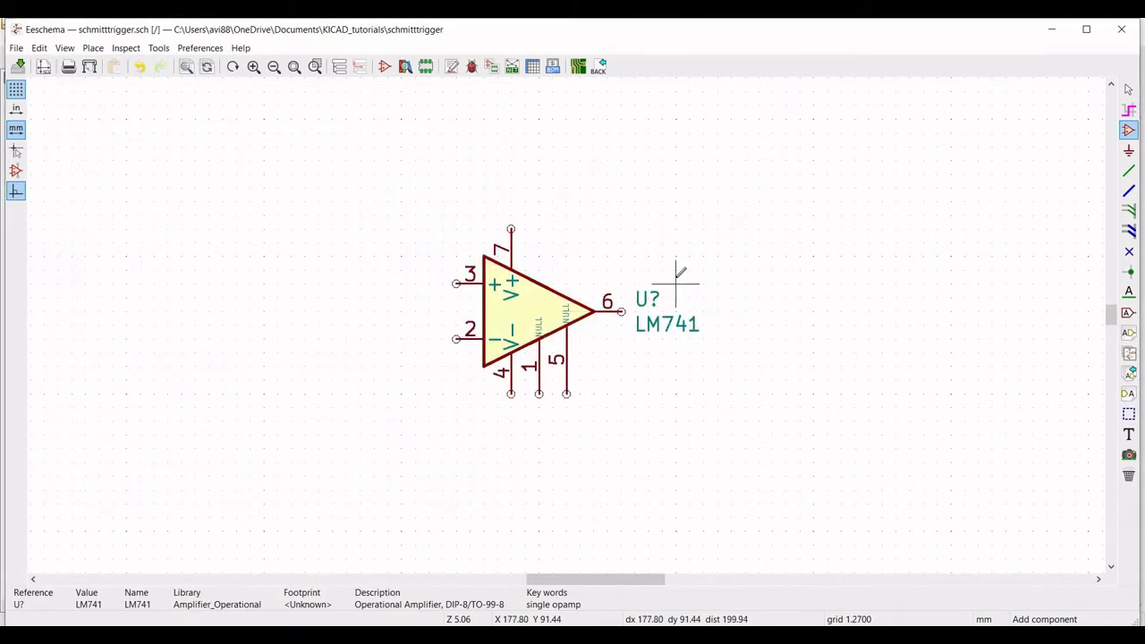
{"action": "key", "text": "Escape"}
Set the op-amp's reference to U1 and its aspect to mirrored around the Y axis.
{"action": "right_click", "coordinate": [534, 304]}
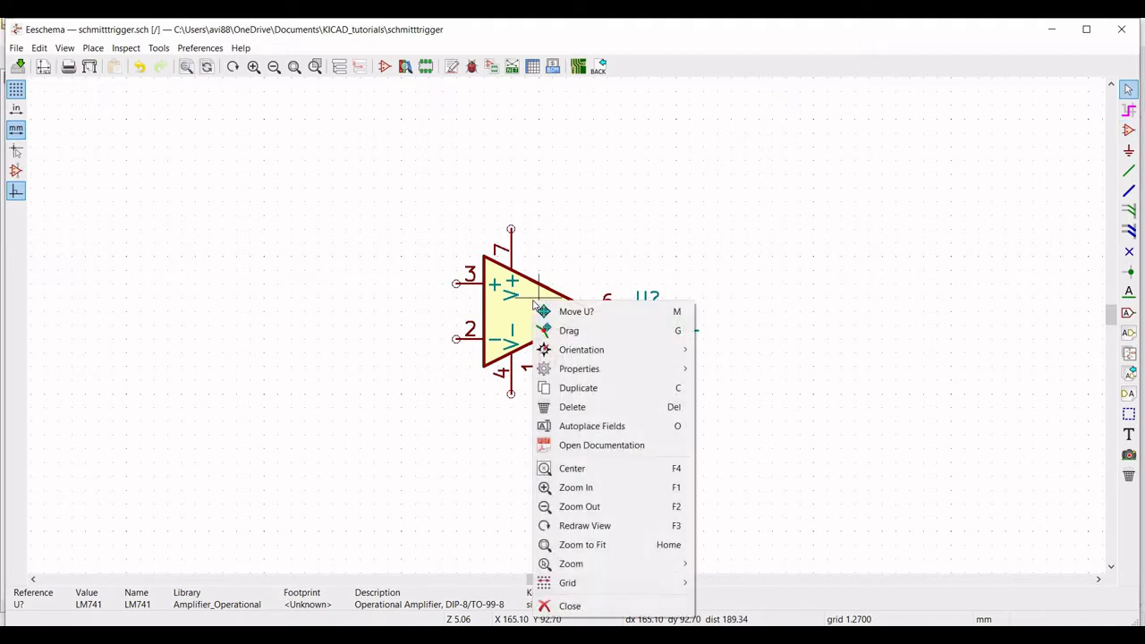
{"action": "mouse_move", "coordinate": [580, 369]}
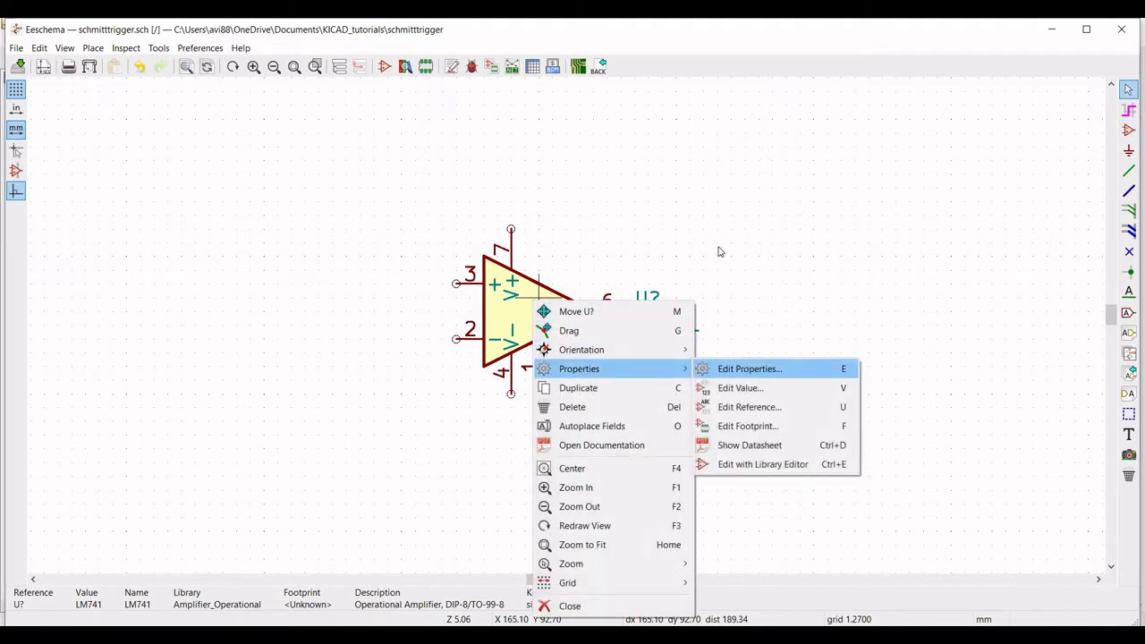
{"action": "key", "text": "Return"}
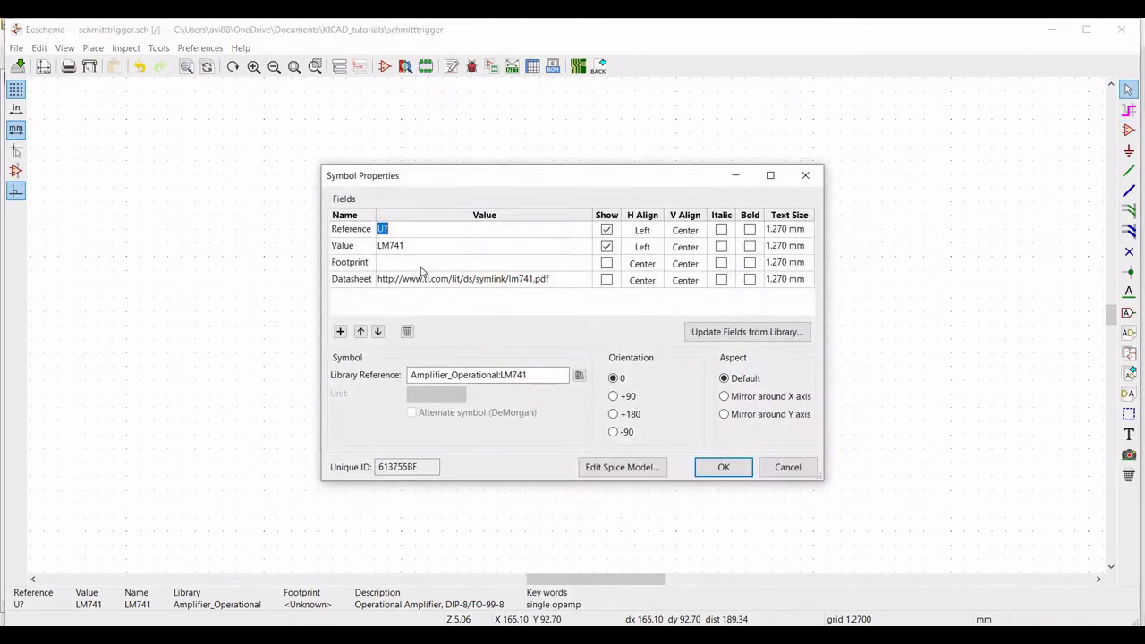
{"action": "type", "text": "U1"}
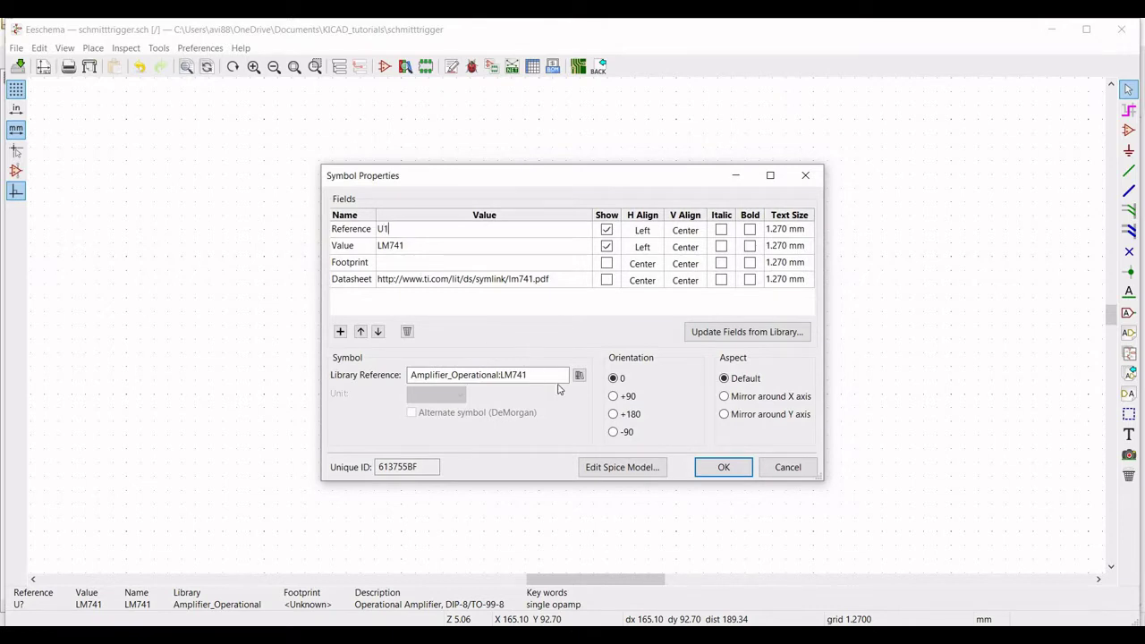
{"action": "left_click", "coordinate": [724, 415]}
Load the LM741 library file from the KICAD_tutorials Models folder as the op-amp's Spice model library.
{"action": "left_click", "coordinate": [622, 467]}
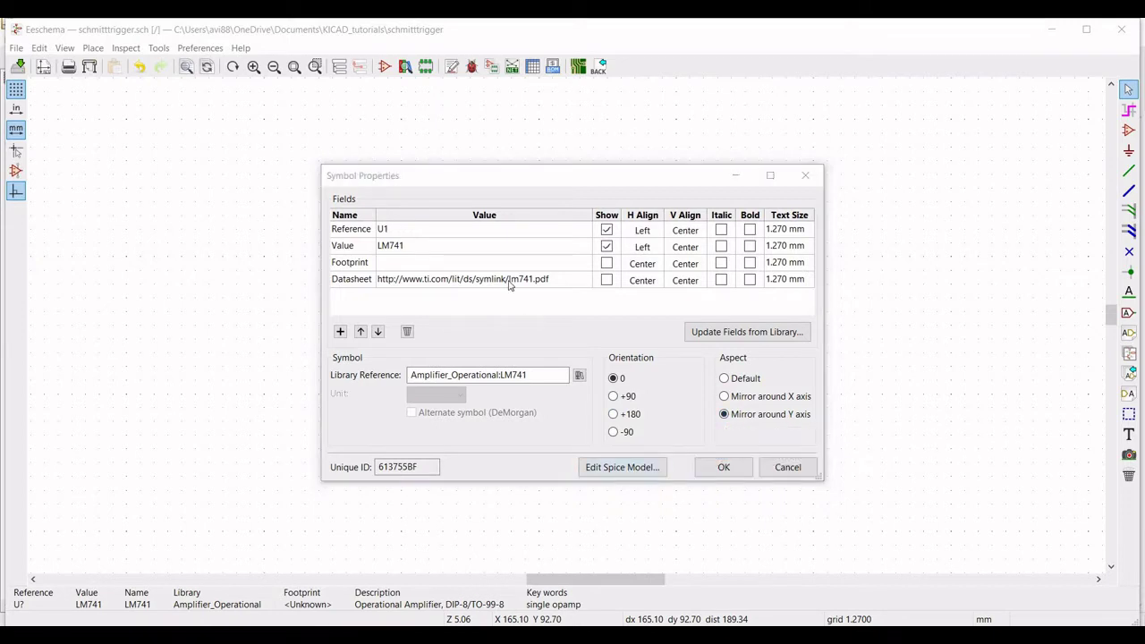
{"action": "left_click", "coordinate": [429, 122]}
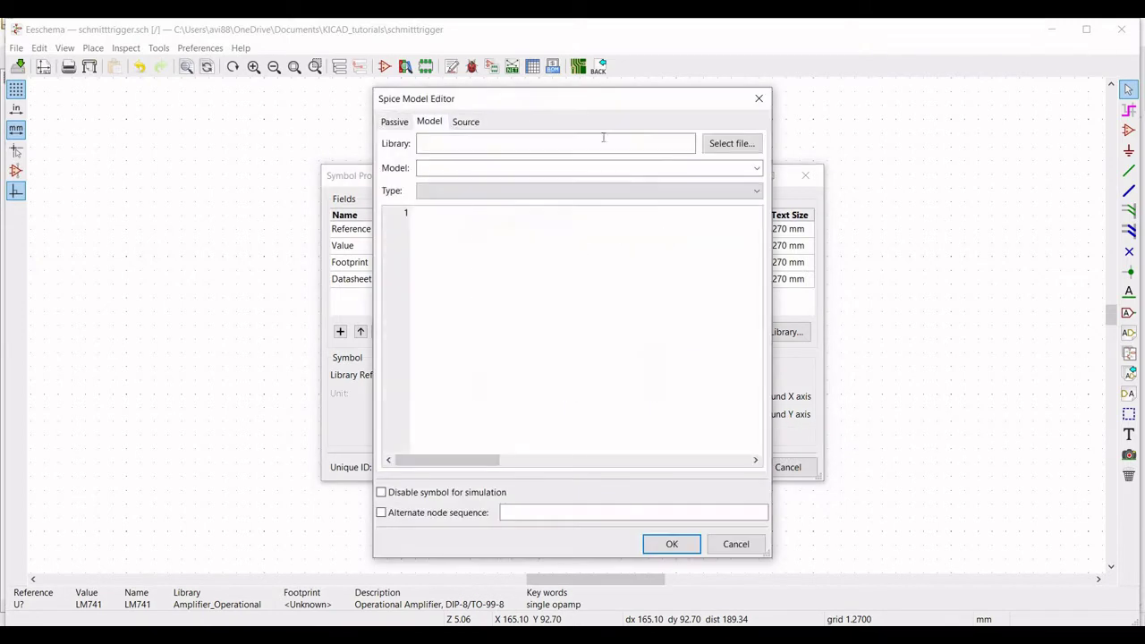
{"action": "left_click", "coordinate": [719, 148]}
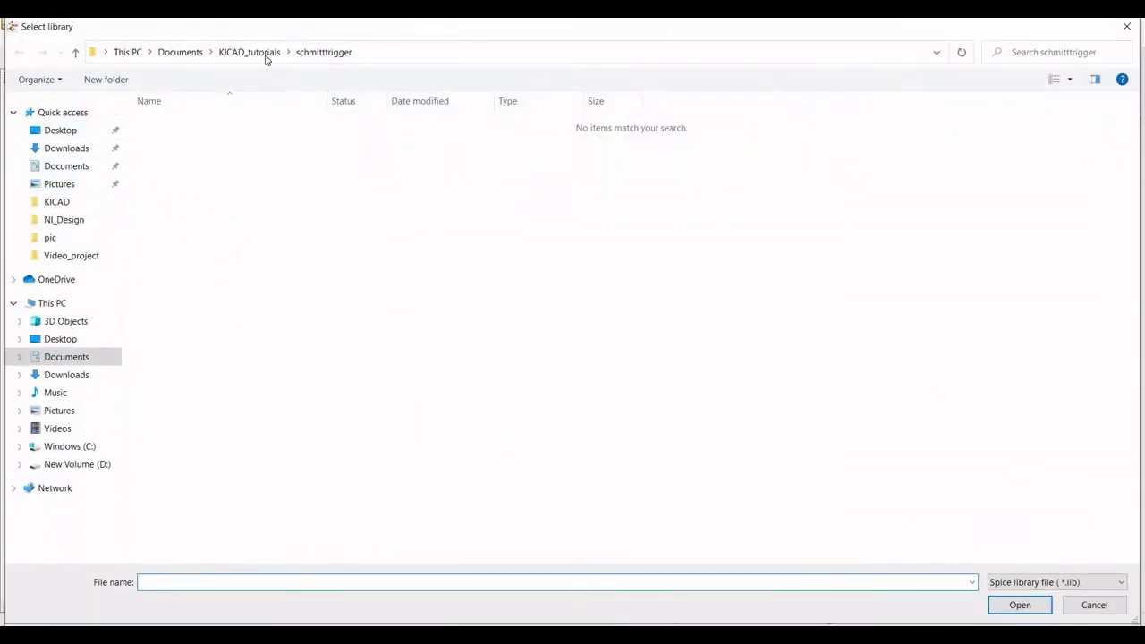
{"action": "left_click", "coordinate": [264, 54]}
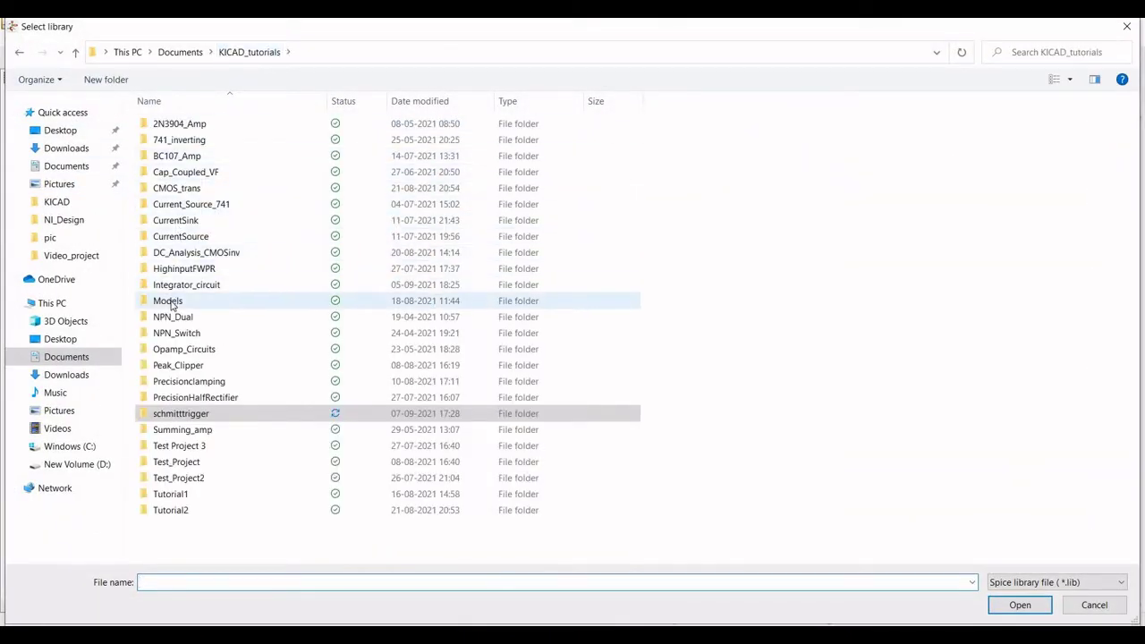
{"action": "double_click", "coordinate": [165, 302]}
{"action": "left_click", "coordinate": [167, 222]}
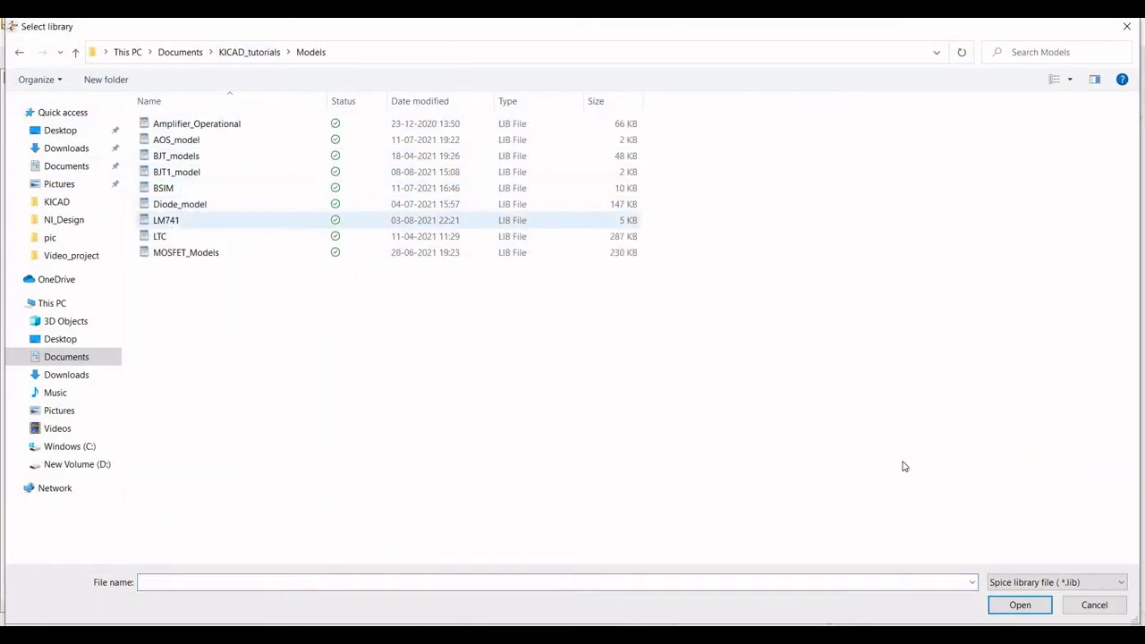
{"action": "left_click", "coordinate": [1021, 605]}
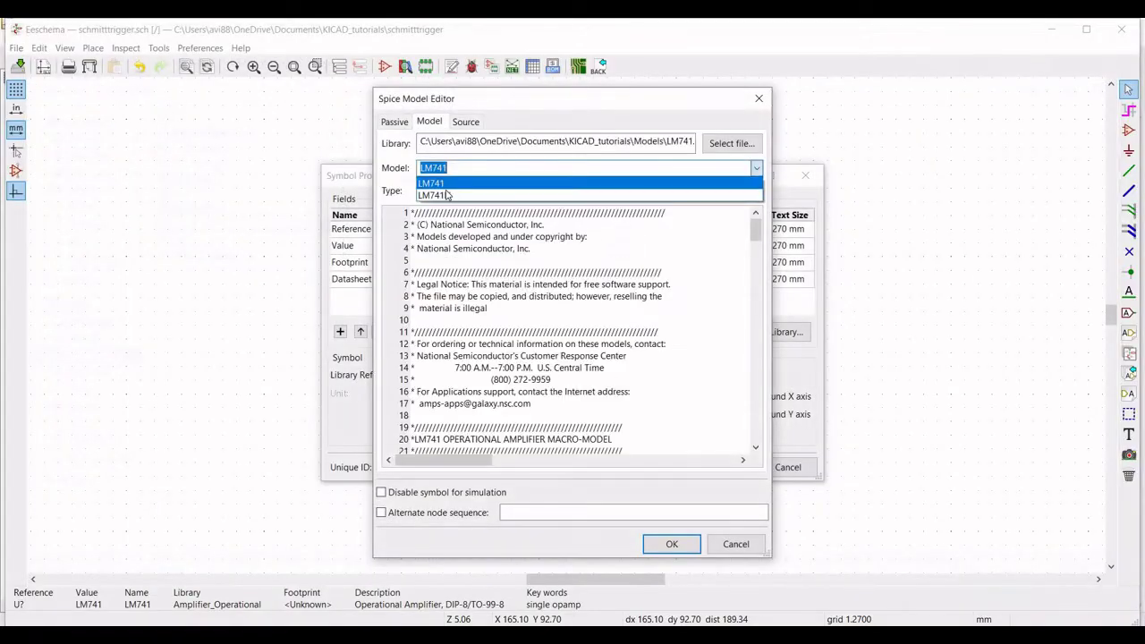
Assign the LM741 subcircuit model with alternate node sequence 3 2 7 4 6 and apply the symbol properties.
{"action": "left_click", "coordinate": [440, 195]}
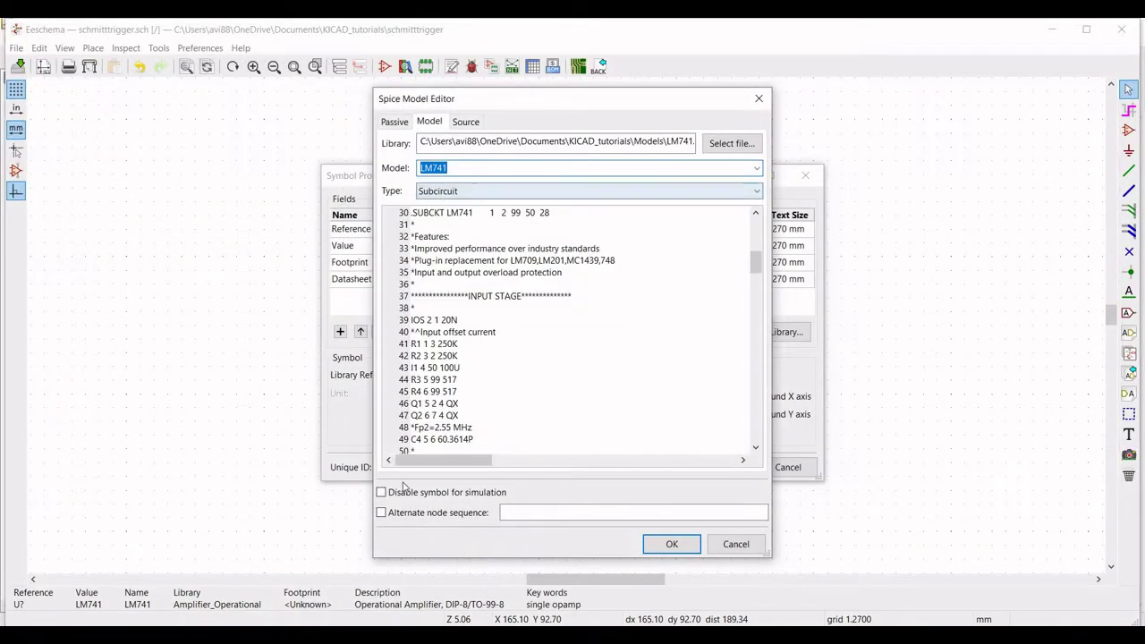
{"action": "left_click", "coordinate": [535, 506]}
{"action": "left_click", "coordinate": [535, 506]}
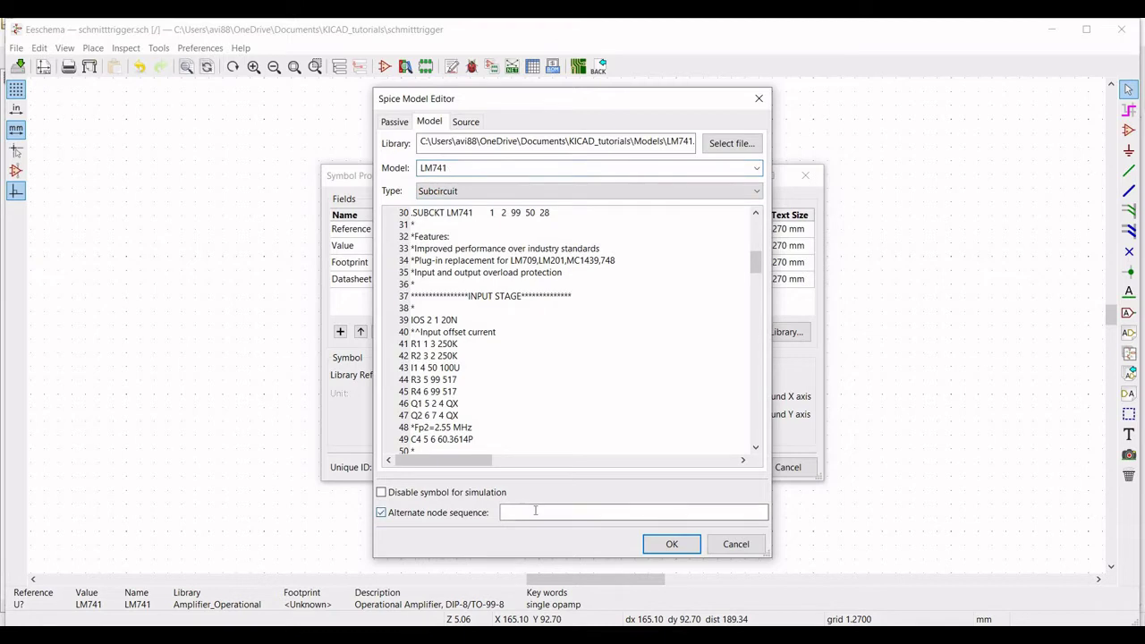
{"action": "type", "text": "3 2 7 4 6"}
{"action": "left_click", "coordinate": [675, 544]}
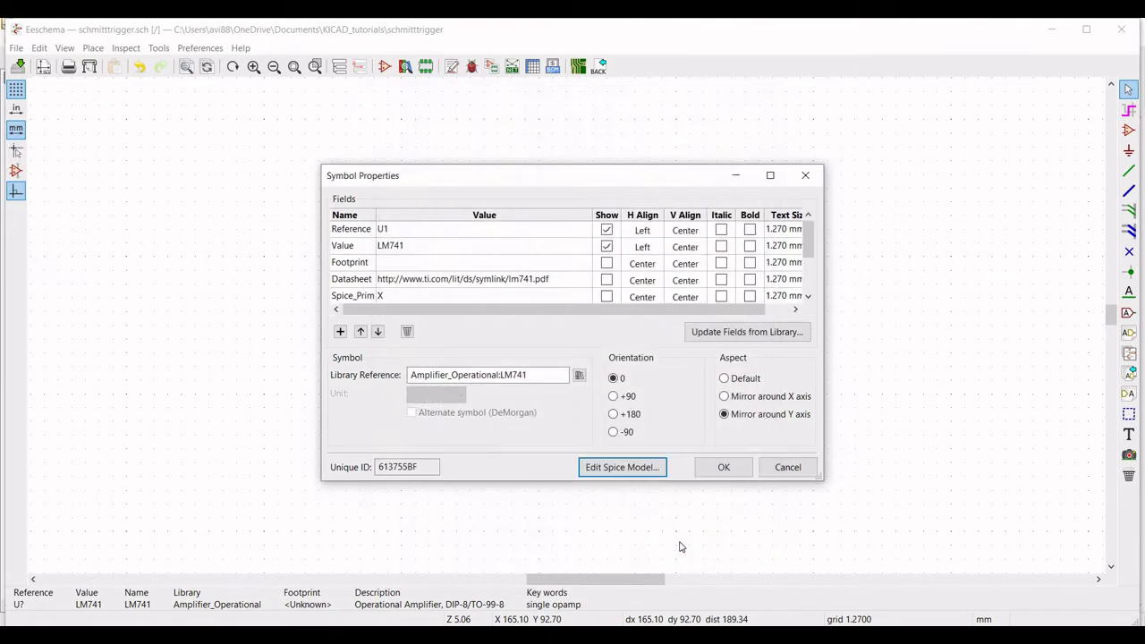
{"action": "left_click", "coordinate": [720, 467]}
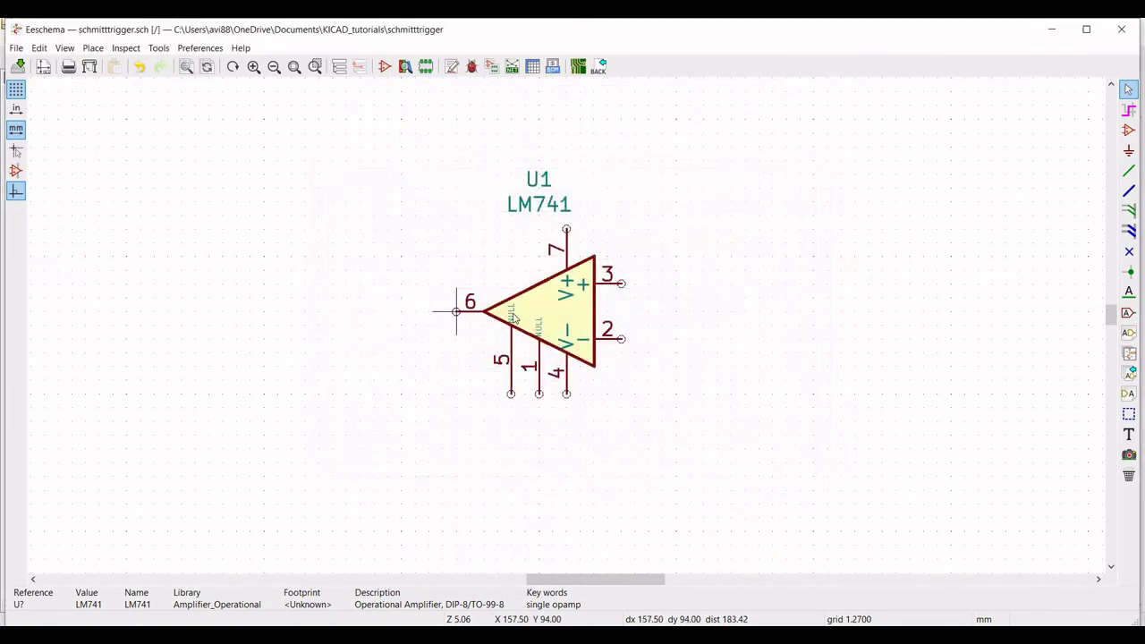
Change op-amp U1's aspect to mirrored around the X axis.
{"action": "right_click", "coordinate": [535, 313]}
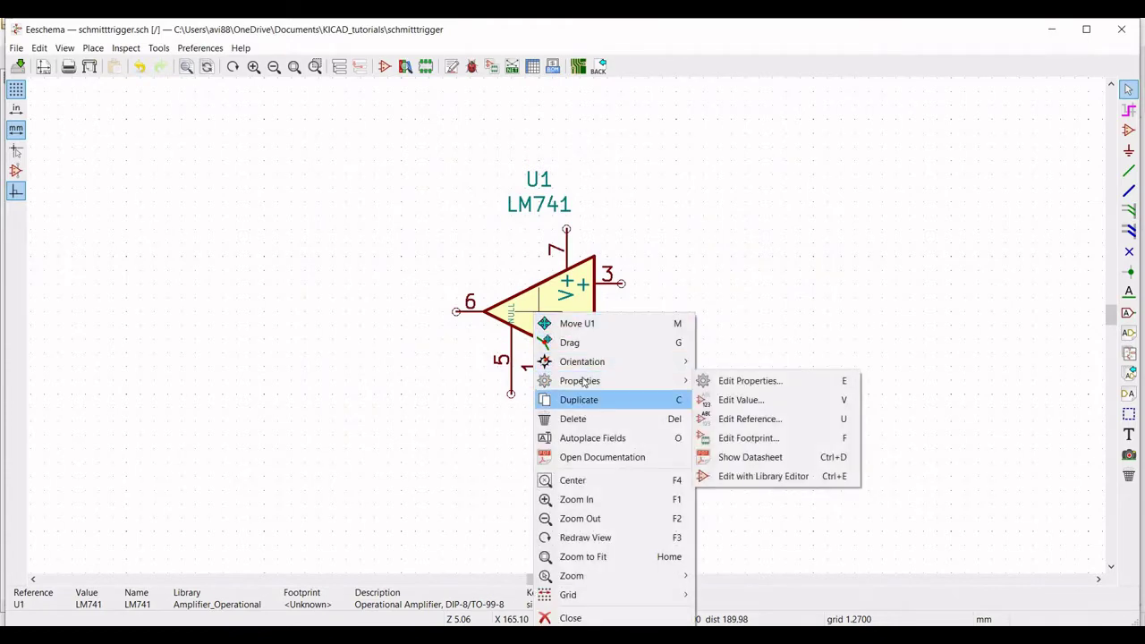
{"action": "left_click", "coordinate": [711, 381]}
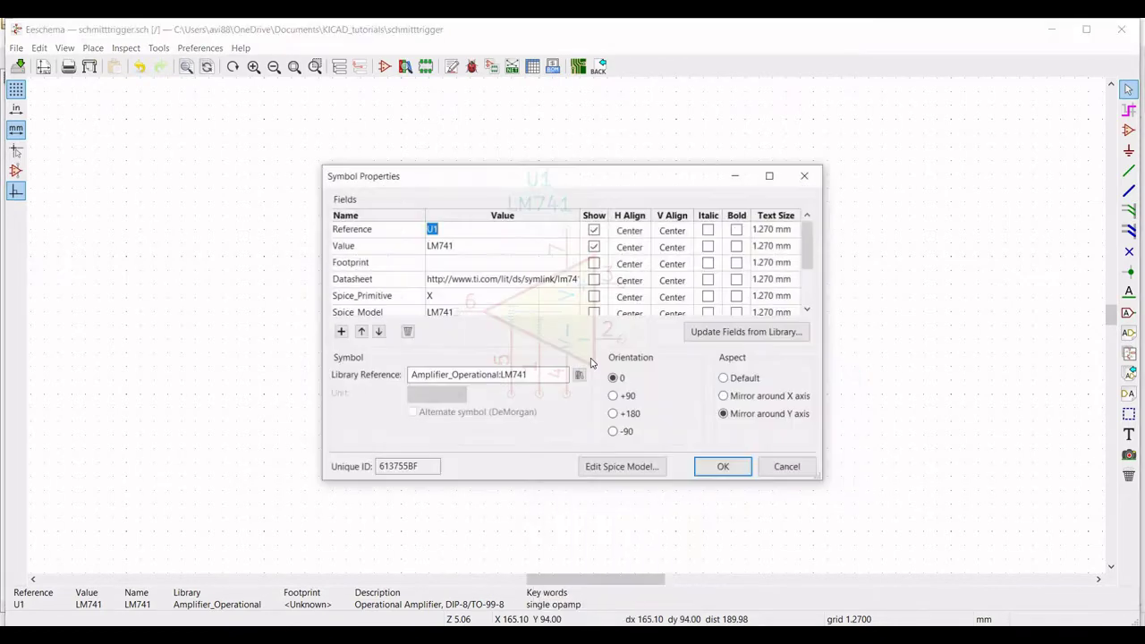
{"action": "left_click", "coordinate": [725, 396]}
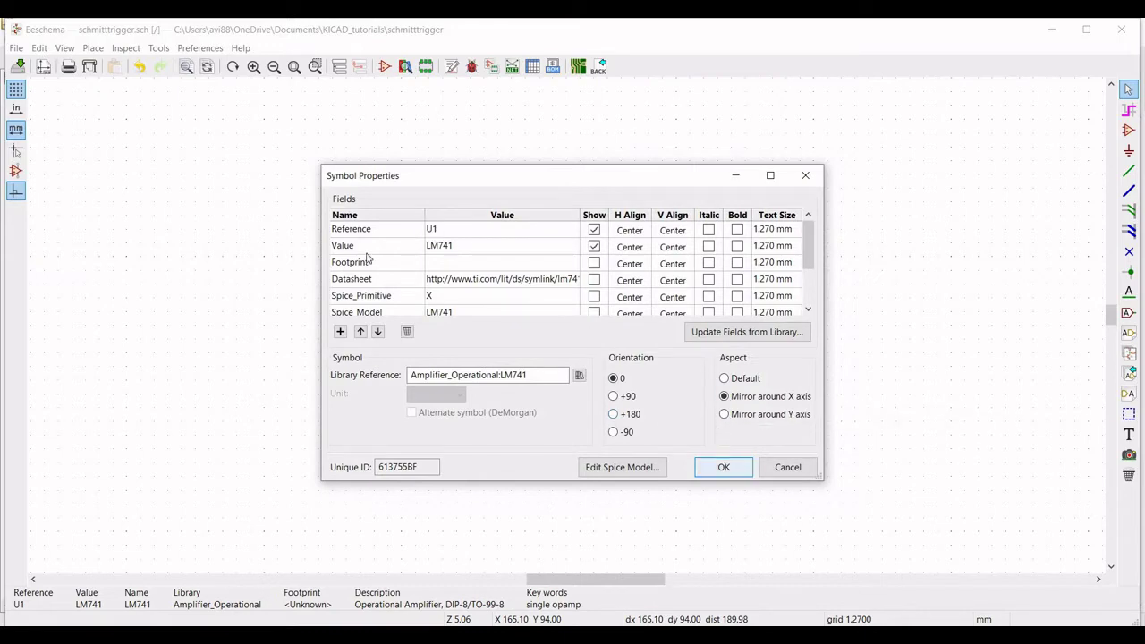
{"action": "key", "text": "Return"}
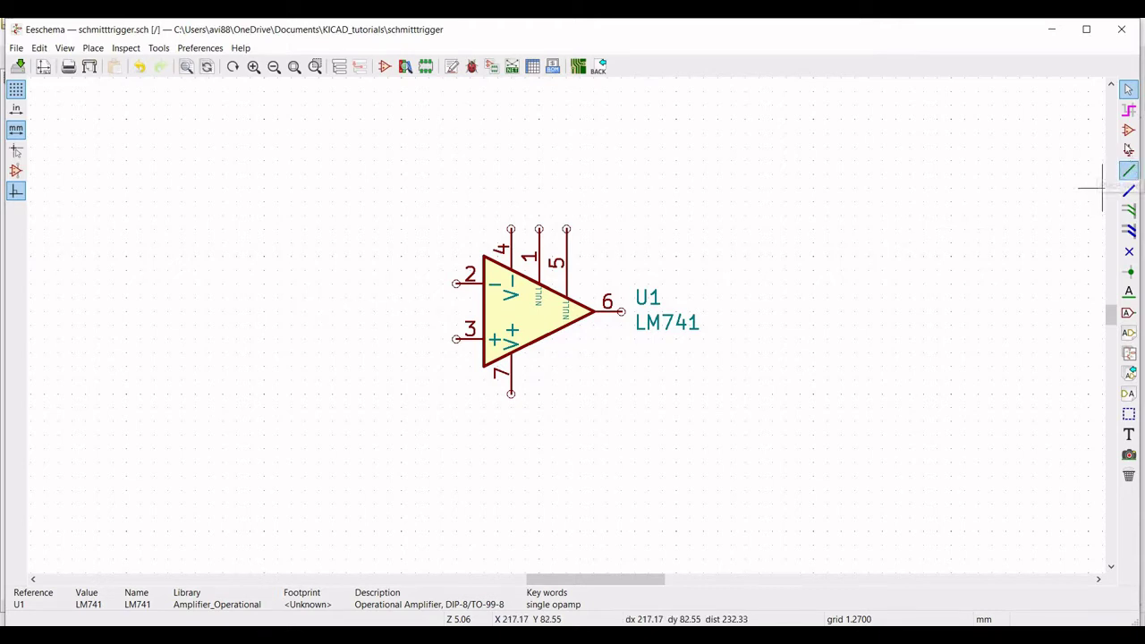
Place the pspice library's resistor symbol R to the right of and slightly below op-amp U1.
{"action": "left_click", "coordinate": [1129, 130]}
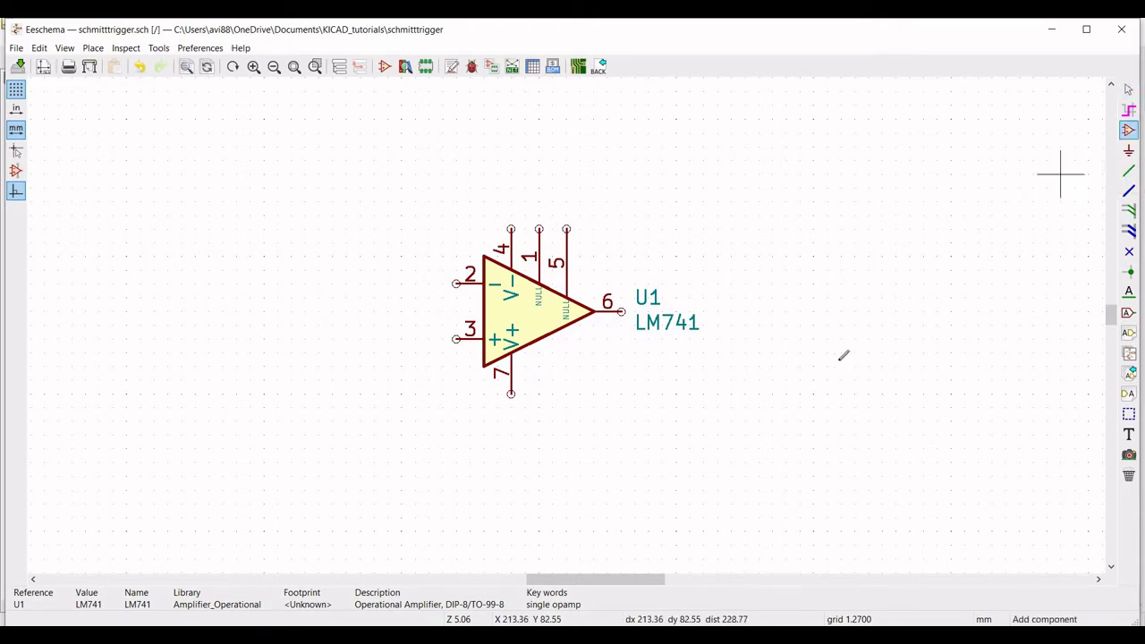
{"action": "left_click", "coordinate": [841, 365]}
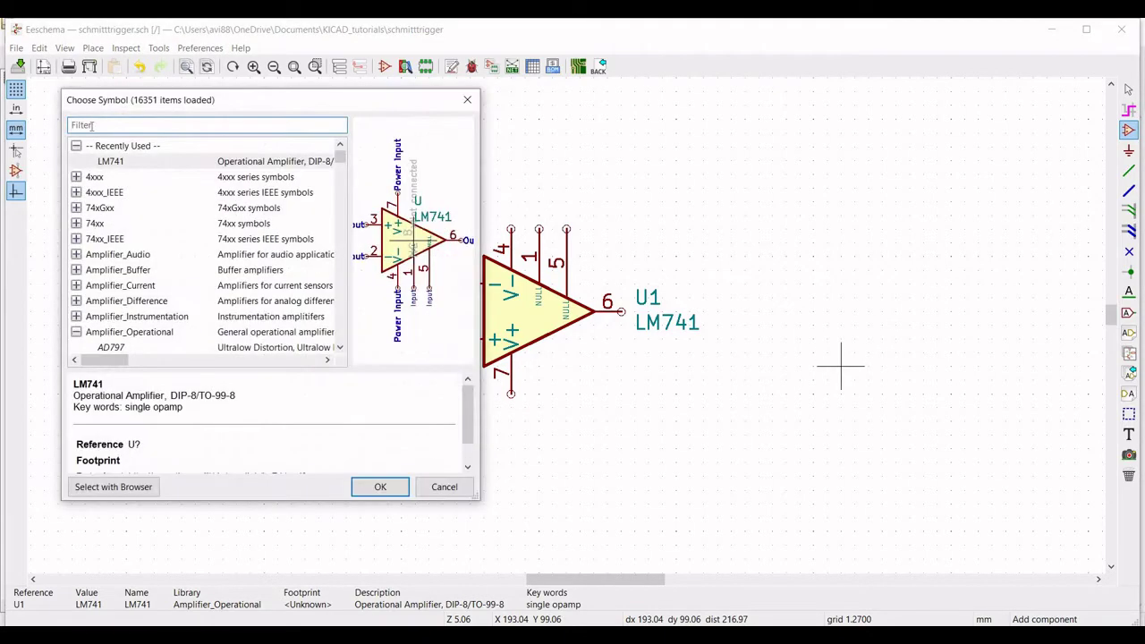
{"action": "left_click", "coordinate": [90, 125]}
{"action": "type", "text": "pscipe"}
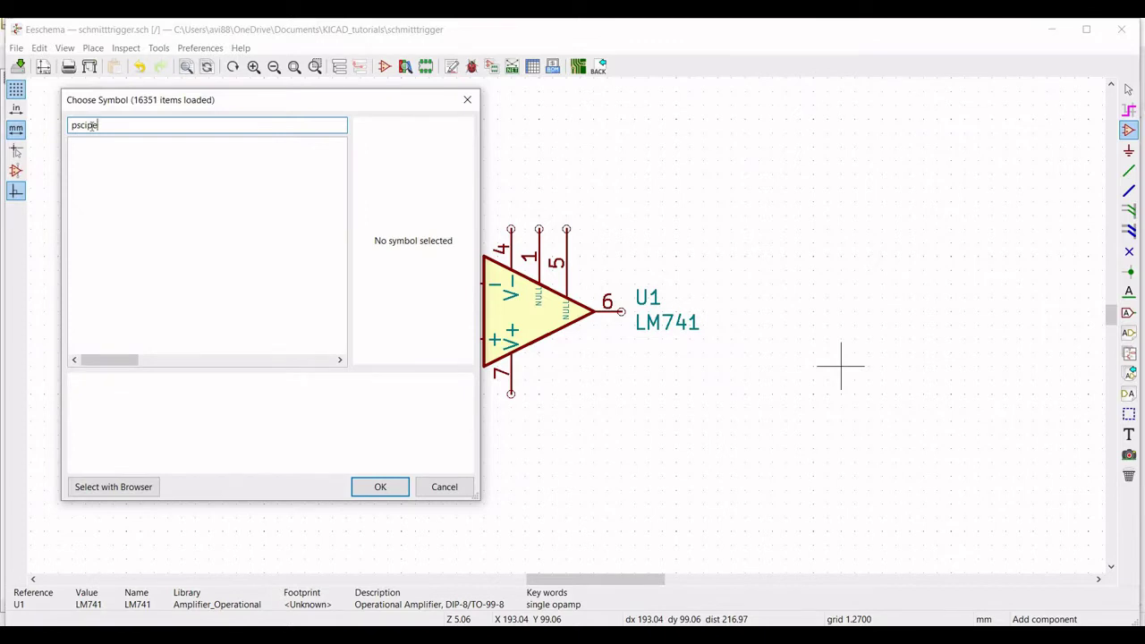
{"action": "key", "text": "BackSpace"}
{"action": "key", "text": "BackSpace"}
{"action": "key", "text": "BackSpace"}
{"action": "type", "text": "pi"}
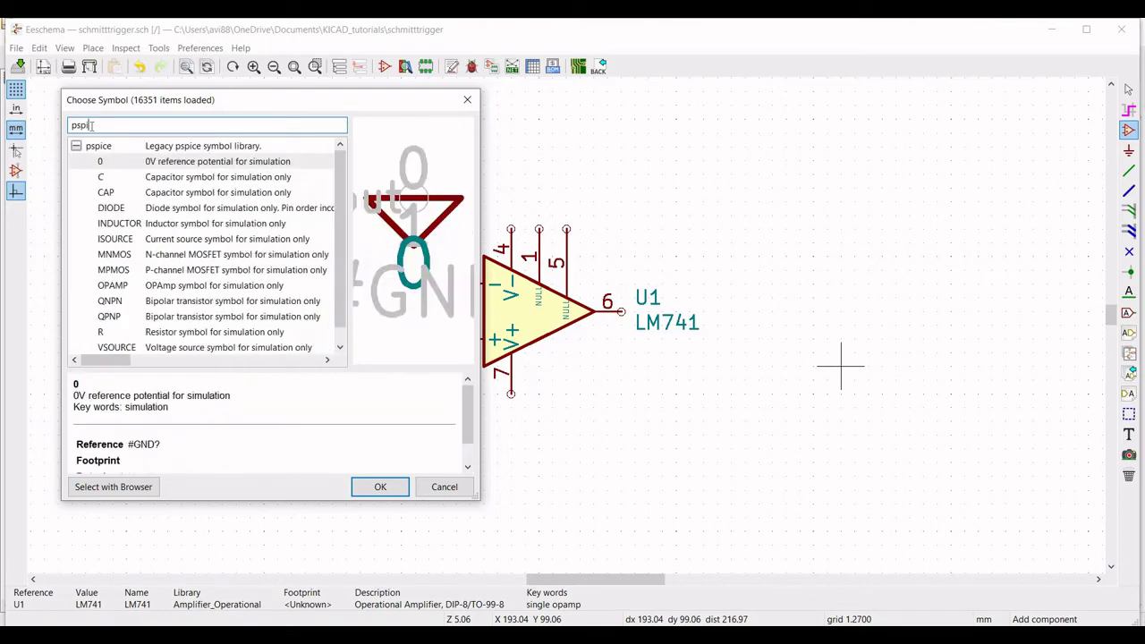
{"action": "left_click", "coordinate": [176, 335]}
{"action": "left_click", "coordinate": [381, 486]}
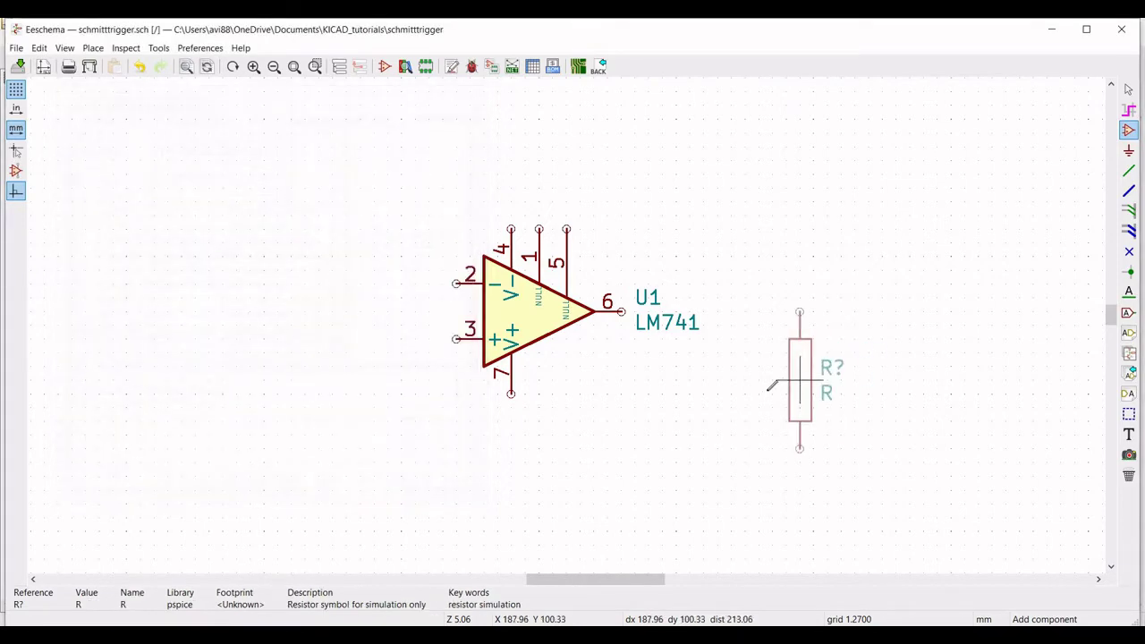
{"action": "left_click", "coordinate": [773, 394]}
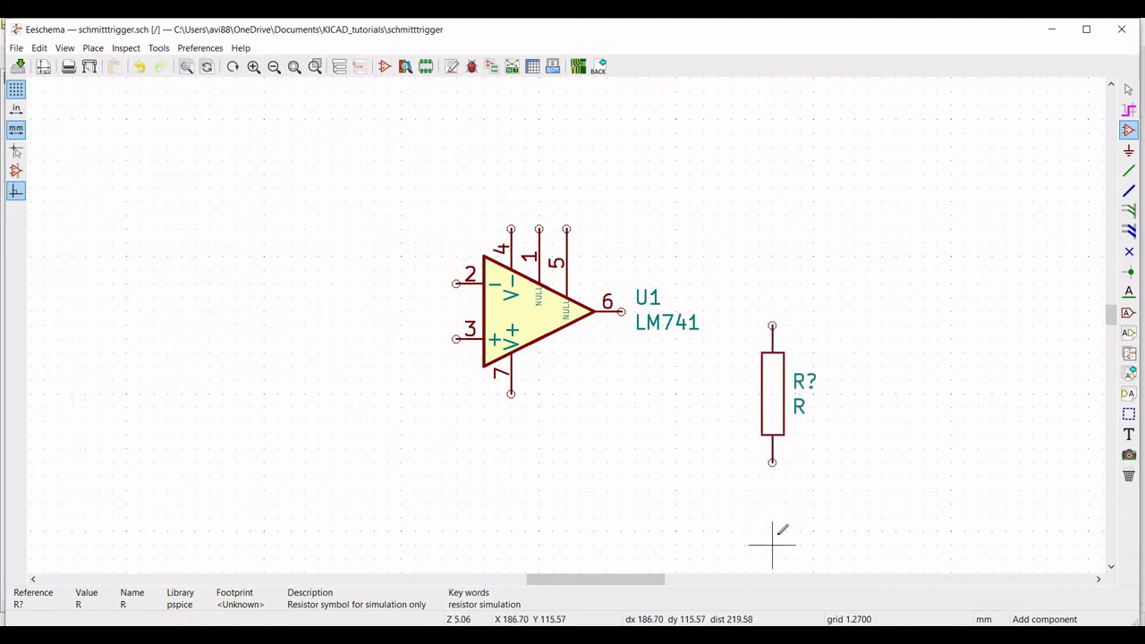
Place a second pspice resistor R directly below the first one, vertically aligned with it.
{"action": "left_click", "coordinate": [378, 241]}
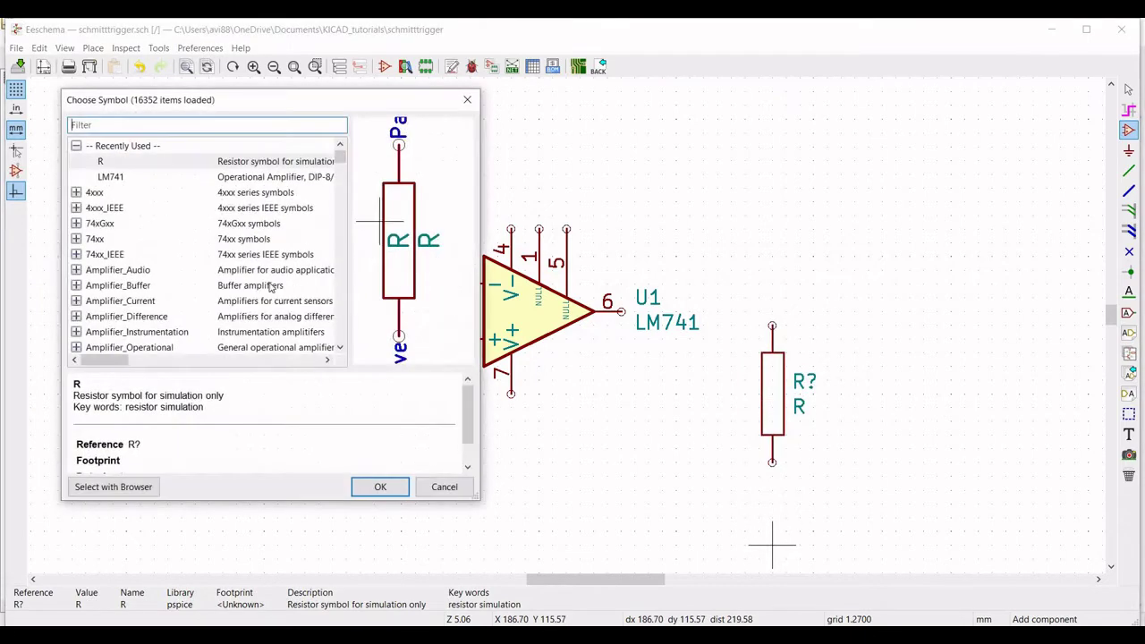
{"action": "left_click", "coordinate": [380, 487]}
{"action": "left_click", "coordinate": [769, 512]}
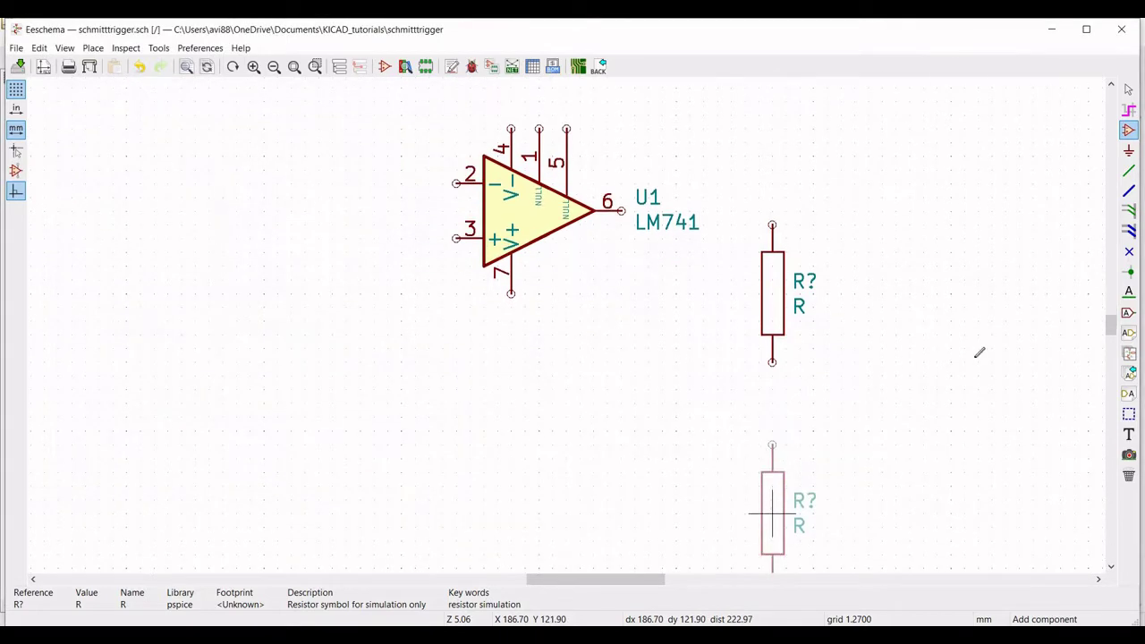
Place a GND power symbol just below the lower resistor, aligned with its bottom pin.
{"action": "left_click_drag", "start_coordinate": [1114, 332], "coordinate": [1111, 336]}
{"action": "left_click", "coordinate": [1129, 152]}
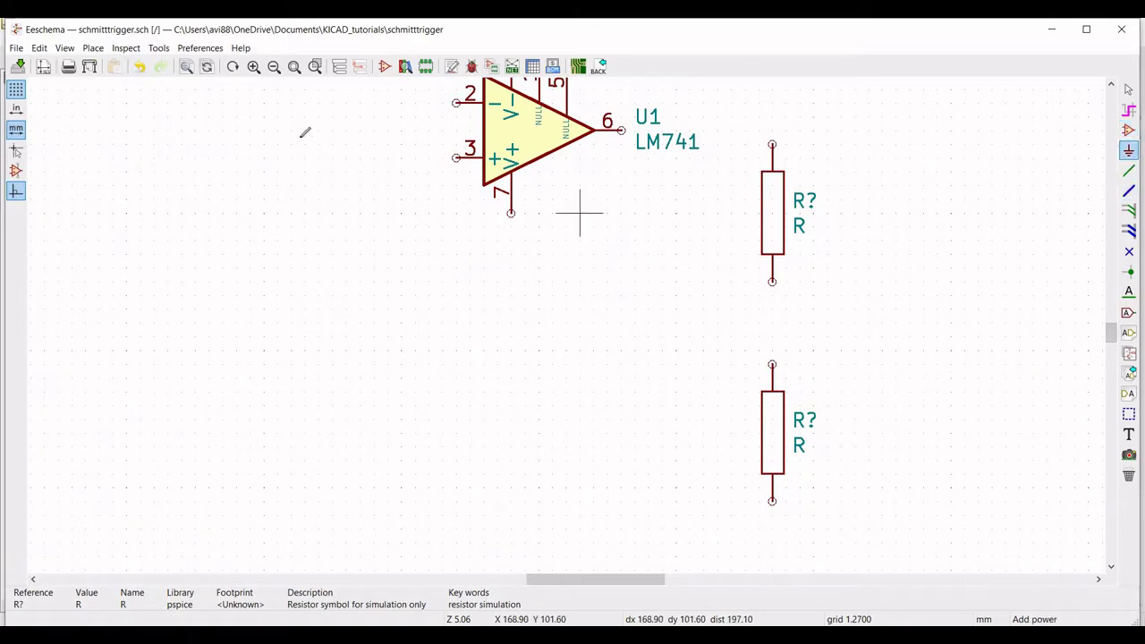
{"action": "left_click", "coordinate": [773, 541]}
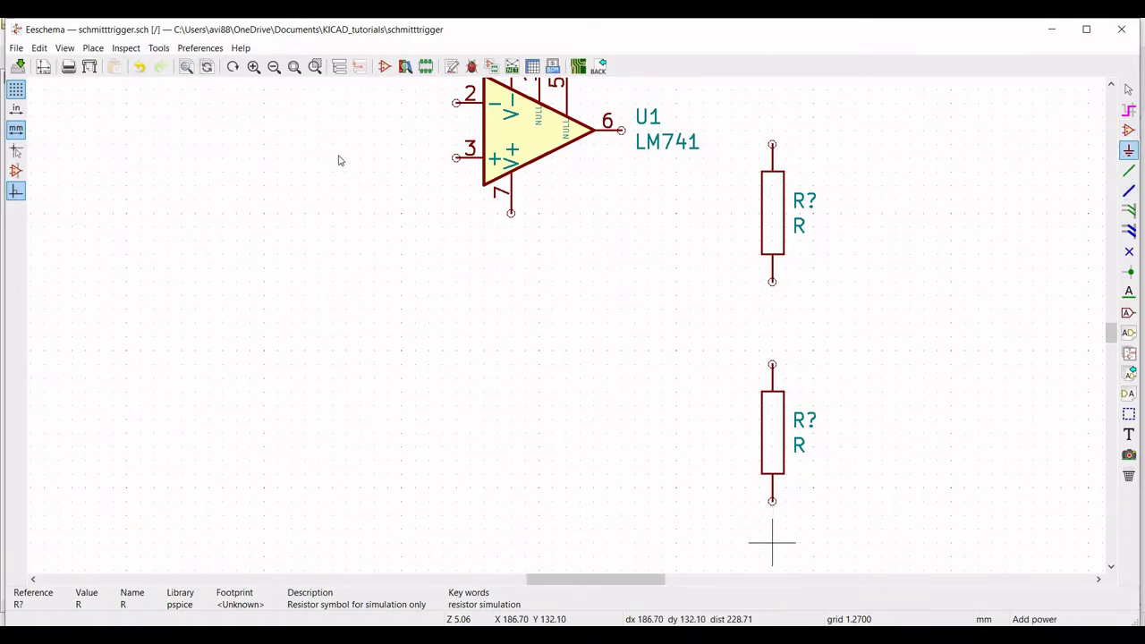
{"action": "left_click", "coordinate": [77, 162]}
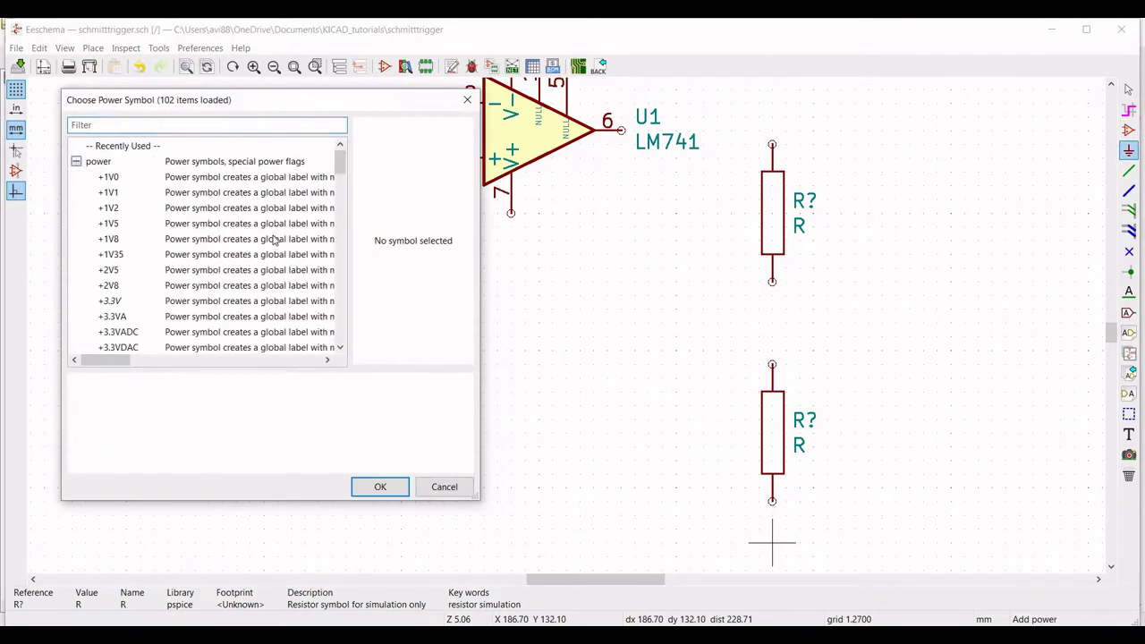
{"action": "scroll", "coordinate": [269, 244], "scroll_direction": "down", "scroll_amount": 7}
{"action": "scroll", "coordinate": [266, 246], "scroll_direction": "down", "scroll_amount": 8}
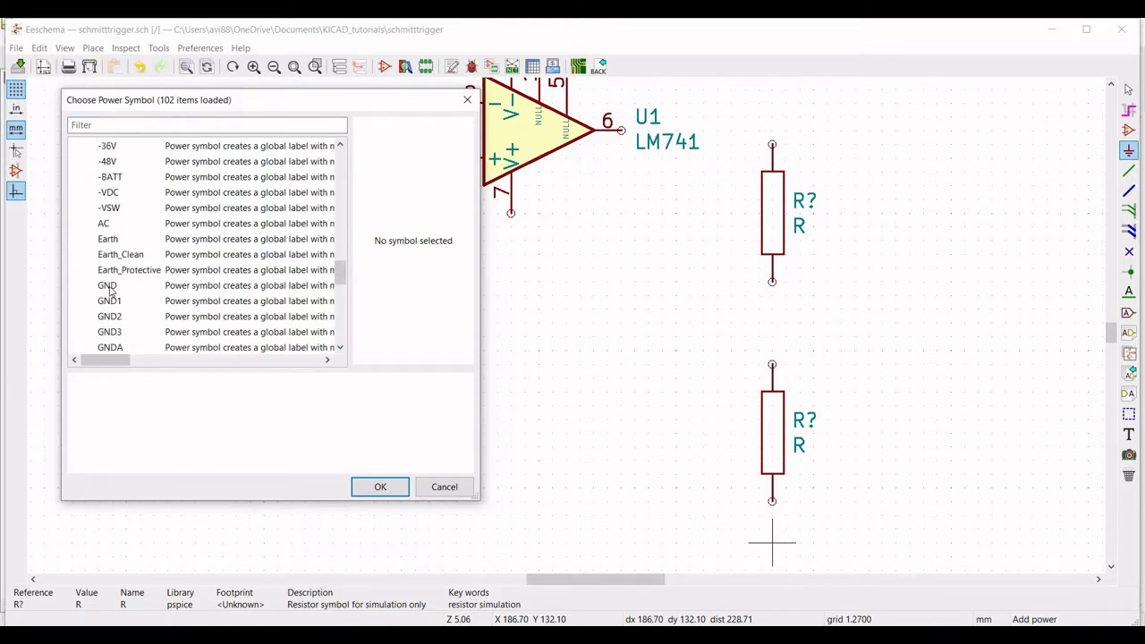
{"action": "left_click", "coordinate": [223, 285]}
{"action": "left_click", "coordinate": [380, 487]}
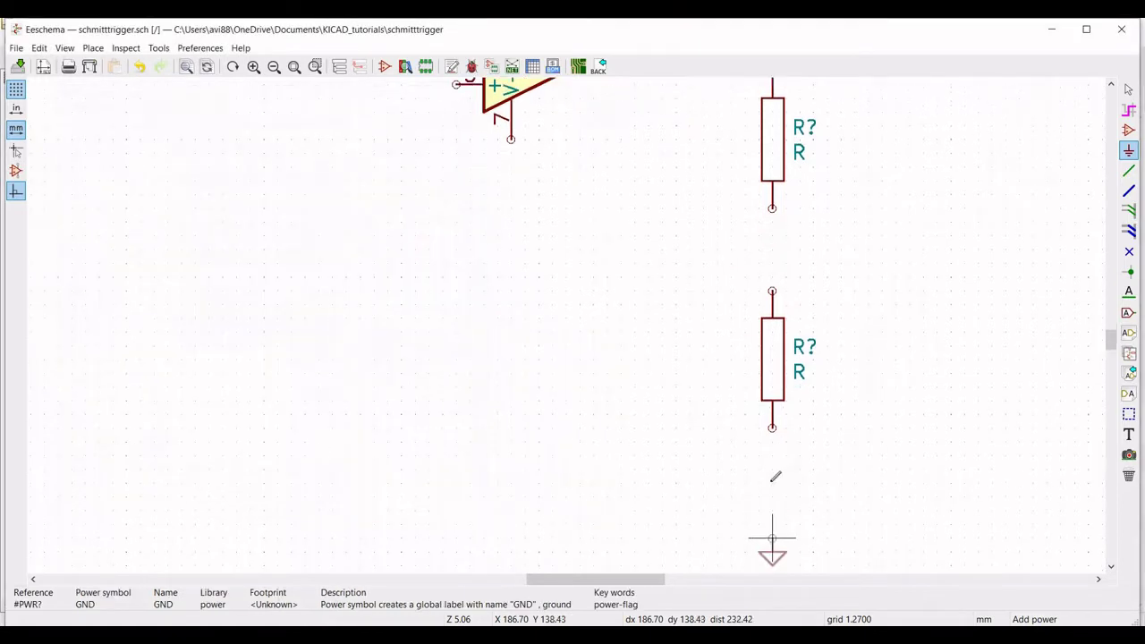
{"action": "left_click", "coordinate": [772, 461]}
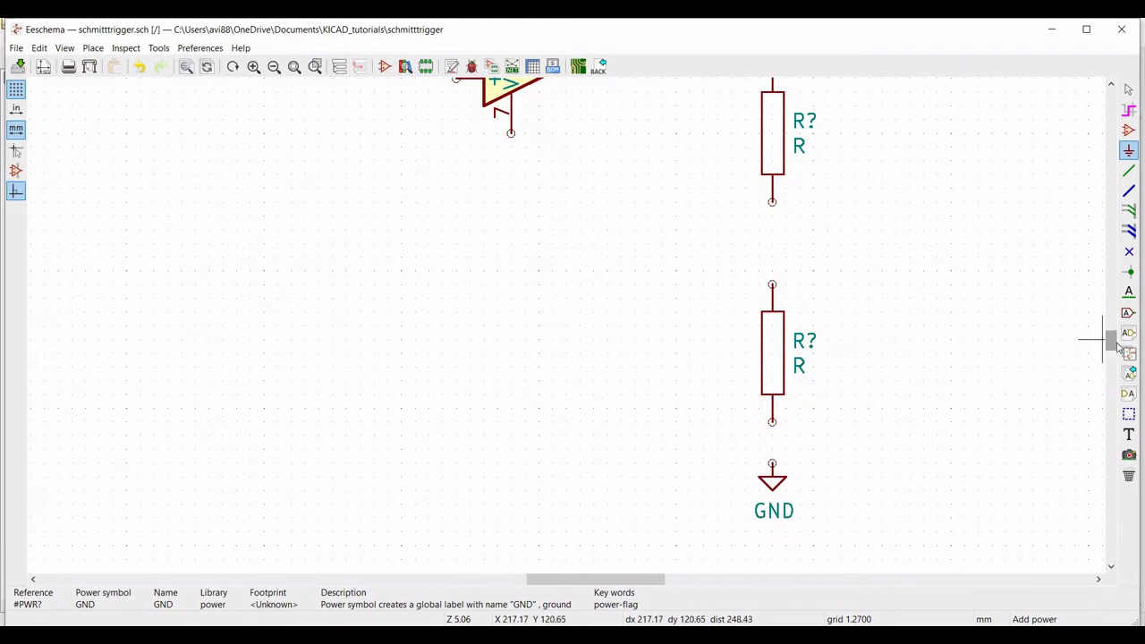
Place a pspice VSOURCE voltage source symbol to the right of the upper resistor.
{"action": "scroll", "coordinate": [1112, 340], "scroll_direction": "up", "scroll_amount": 1}
{"action": "left_click", "coordinate": [273, 66]}
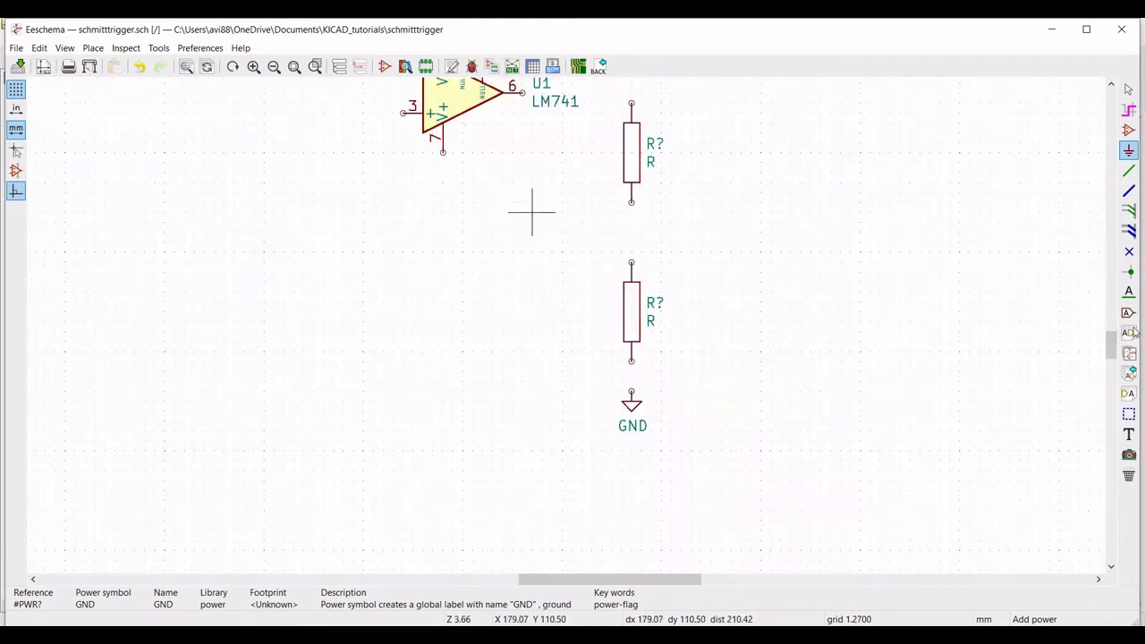
{"action": "scroll", "coordinate": [1112, 333], "scroll_direction": "up", "scroll_amount": 2}
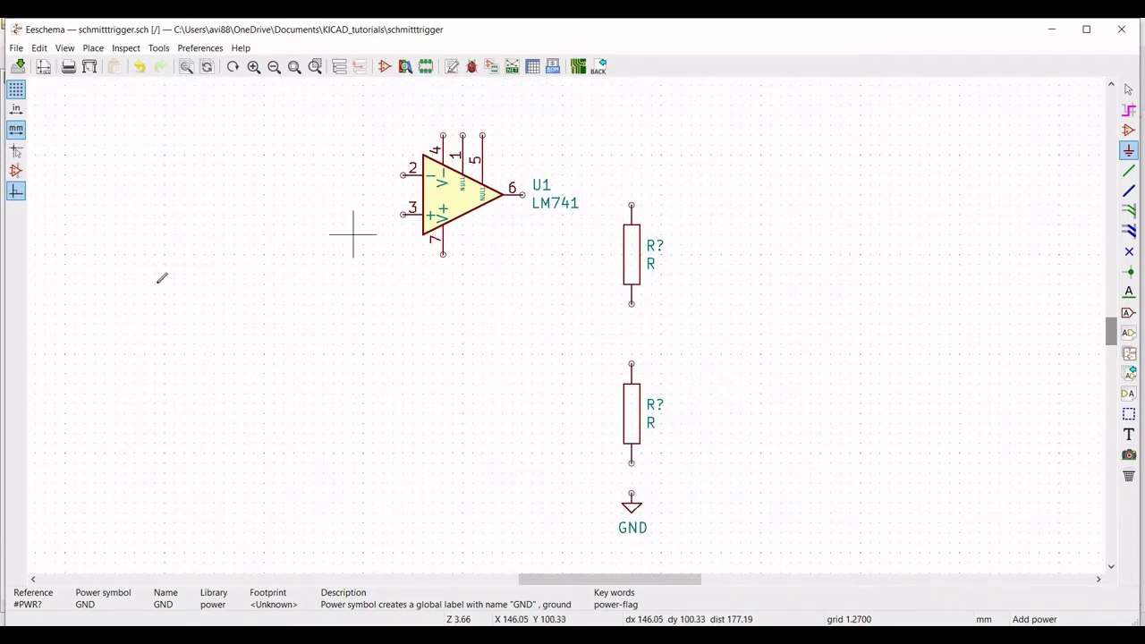
{"action": "left_click", "coordinate": [1129, 129]}
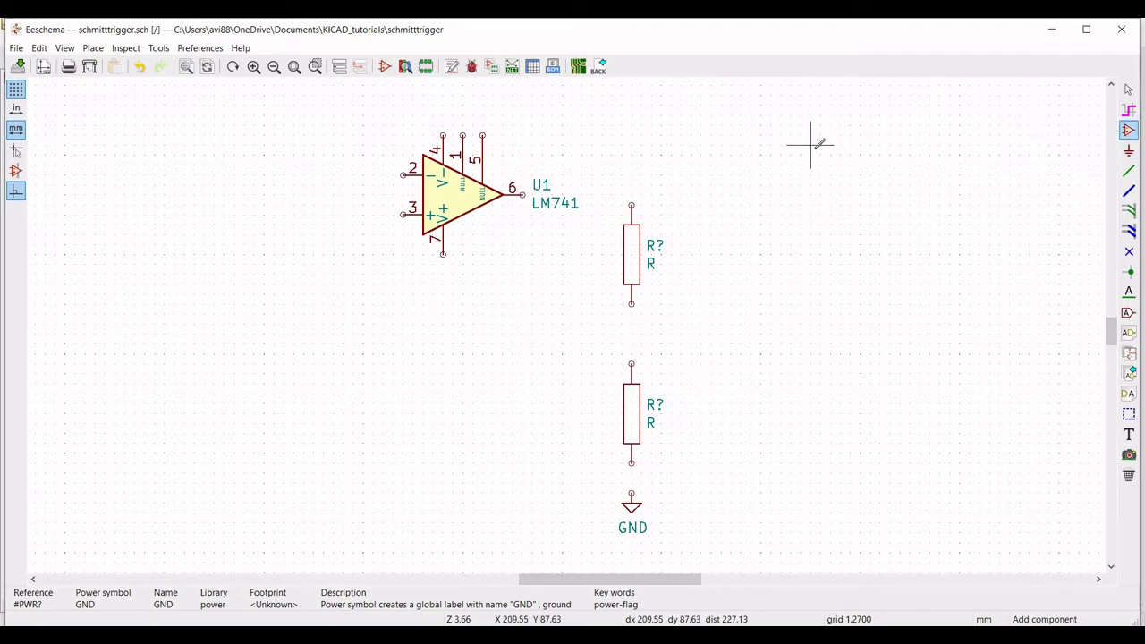
{"action": "left_click", "coordinate": [812, 144]}
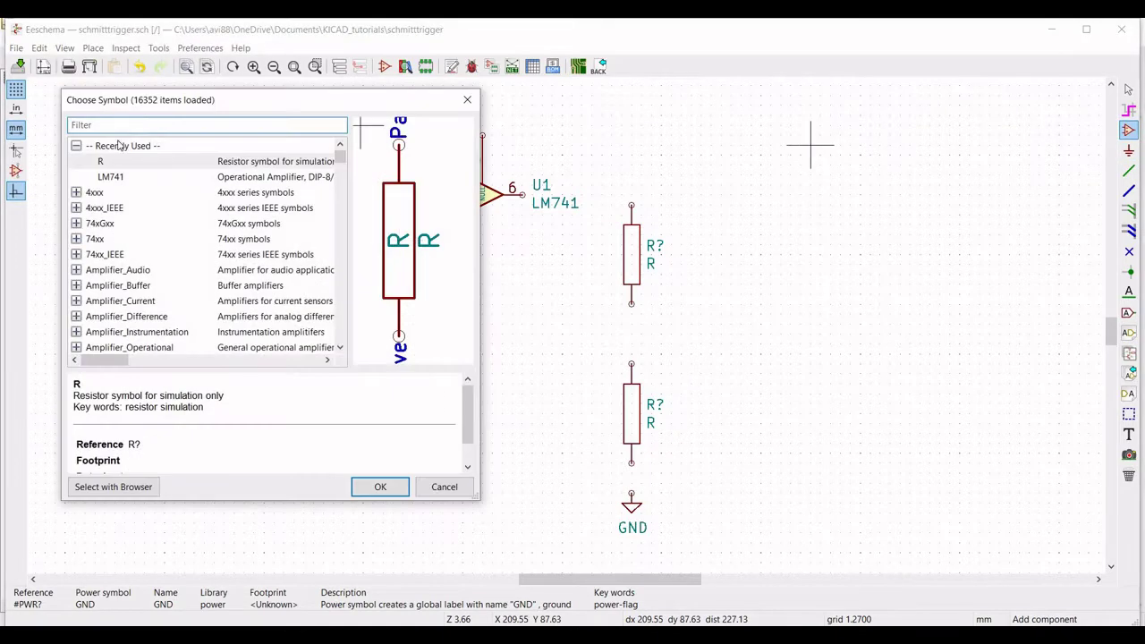
{"action": "type", "text": "psp"}
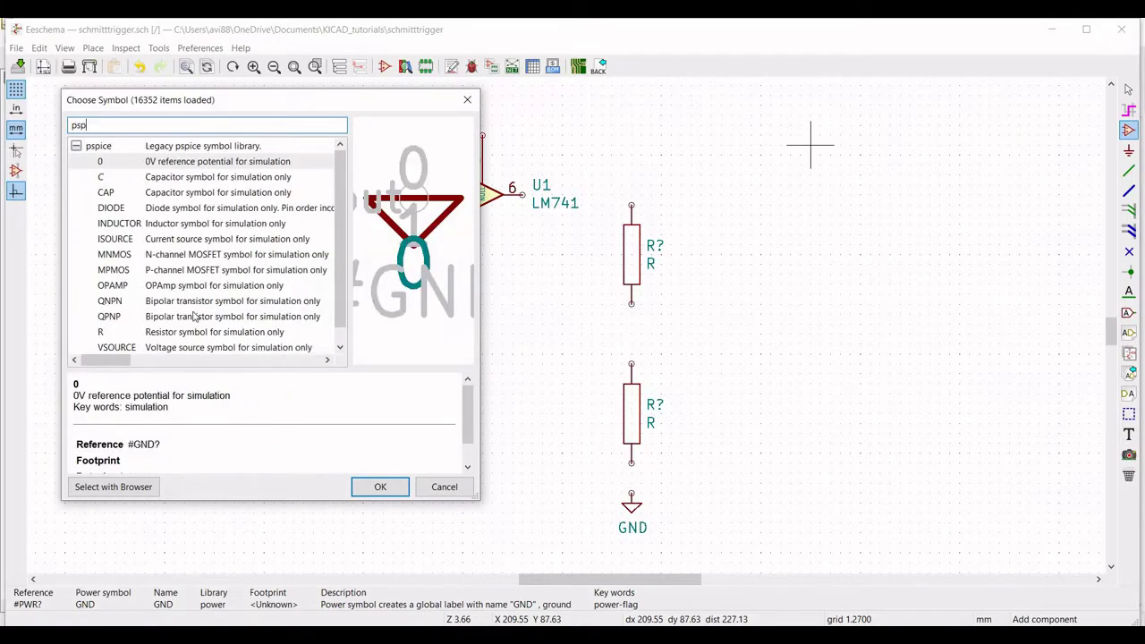
{"action": "left_click", "coordinate": [198, 349]}
{"action": "left_click", "coordinate": [380, 486]}
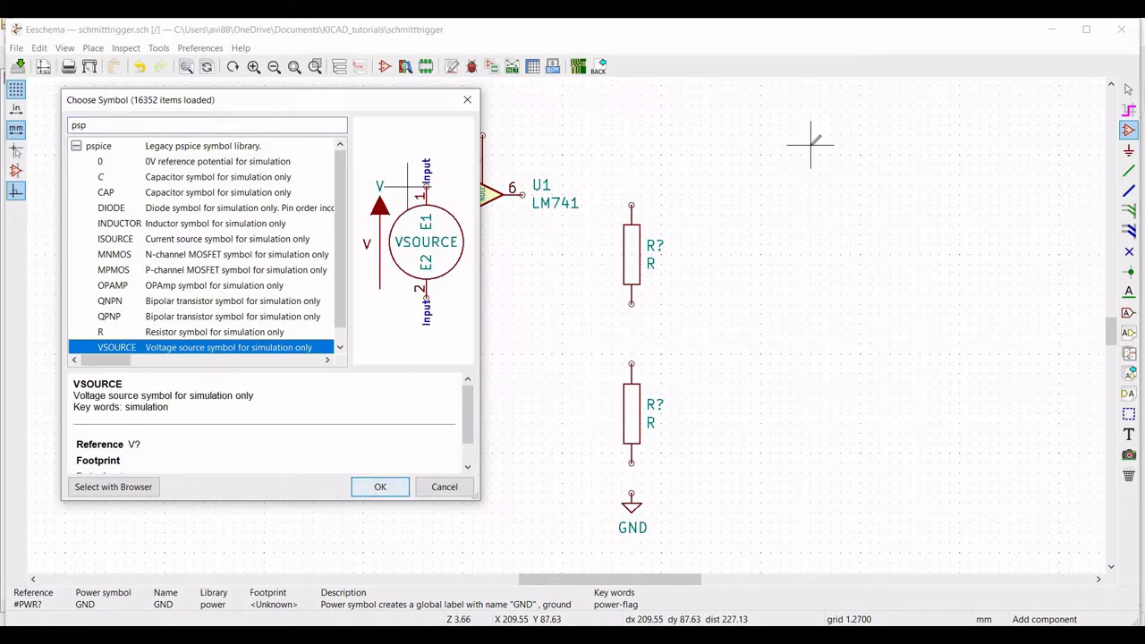
{"action": "left_click", "coordinate": [878, 310]}
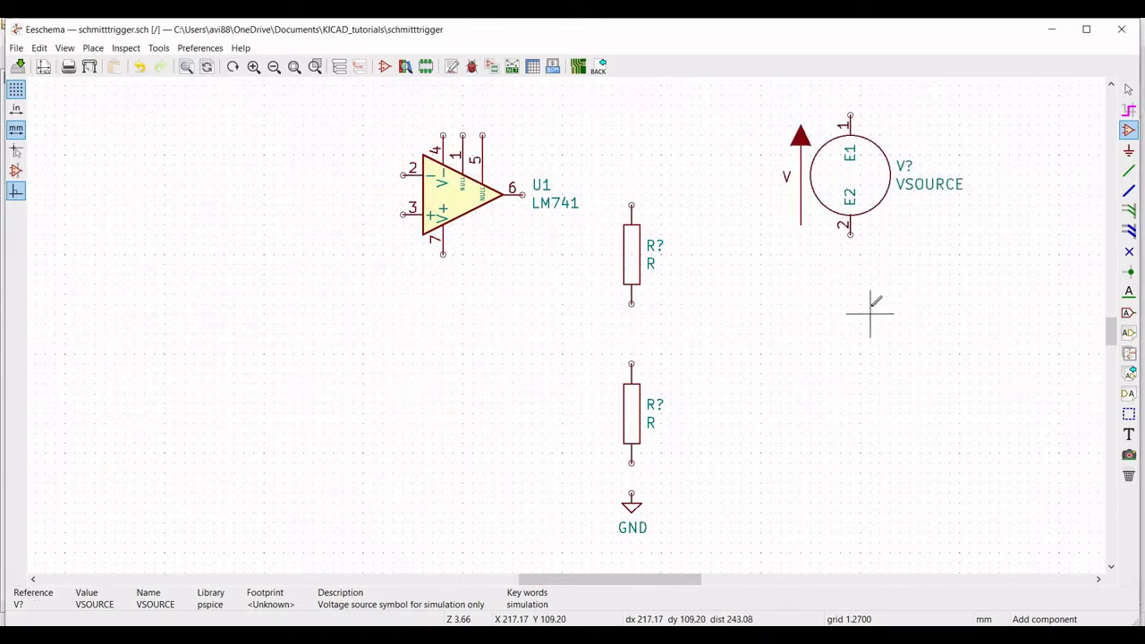
Place two more VSOURCE symbols, one to the right of the first source and one to the left of op-amp U1.
{"action": "left_click", "coordinate": [1032, 182]}
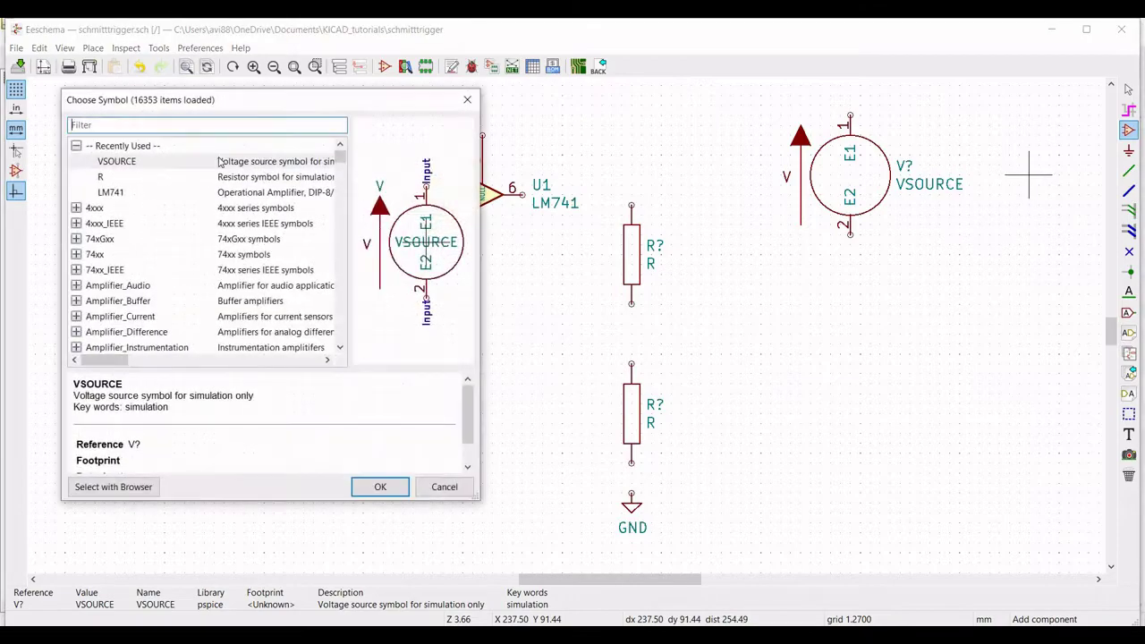
{"action": "key", "text": "Return"}
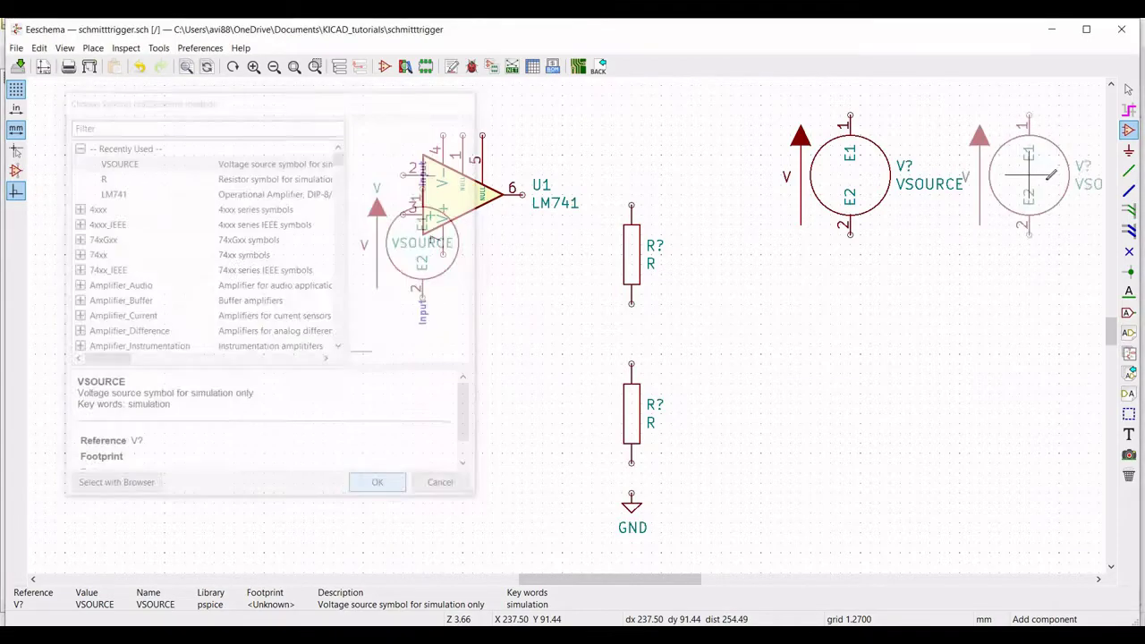
{"action": "left_click", "coordinate": [1048, 174]}
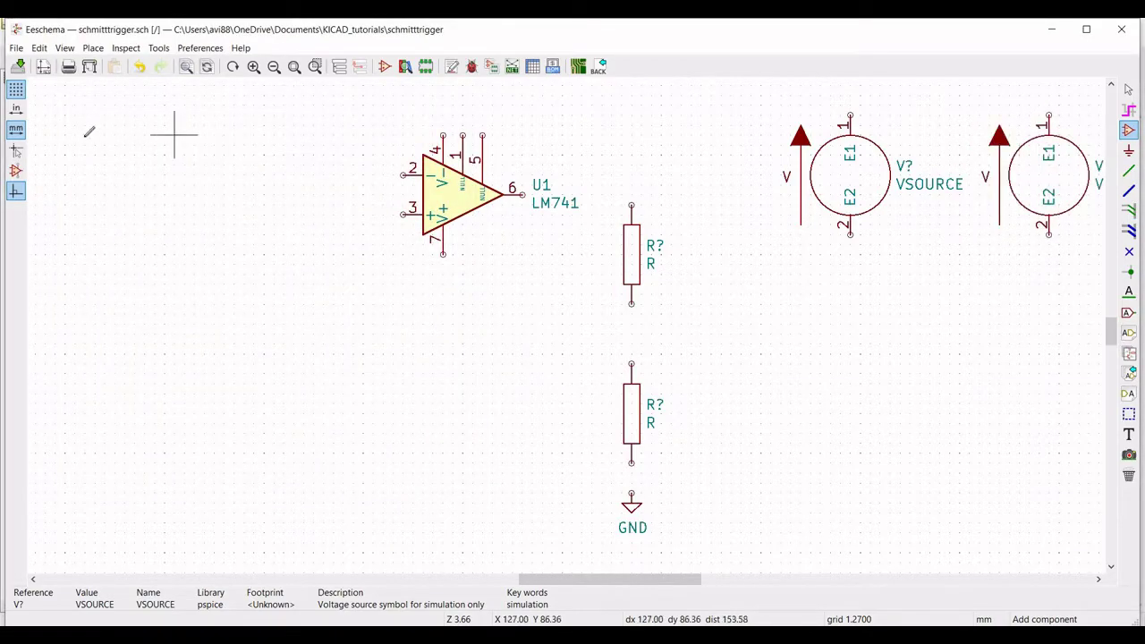
{"action": "left_click", "coordinate": [156, 204]}
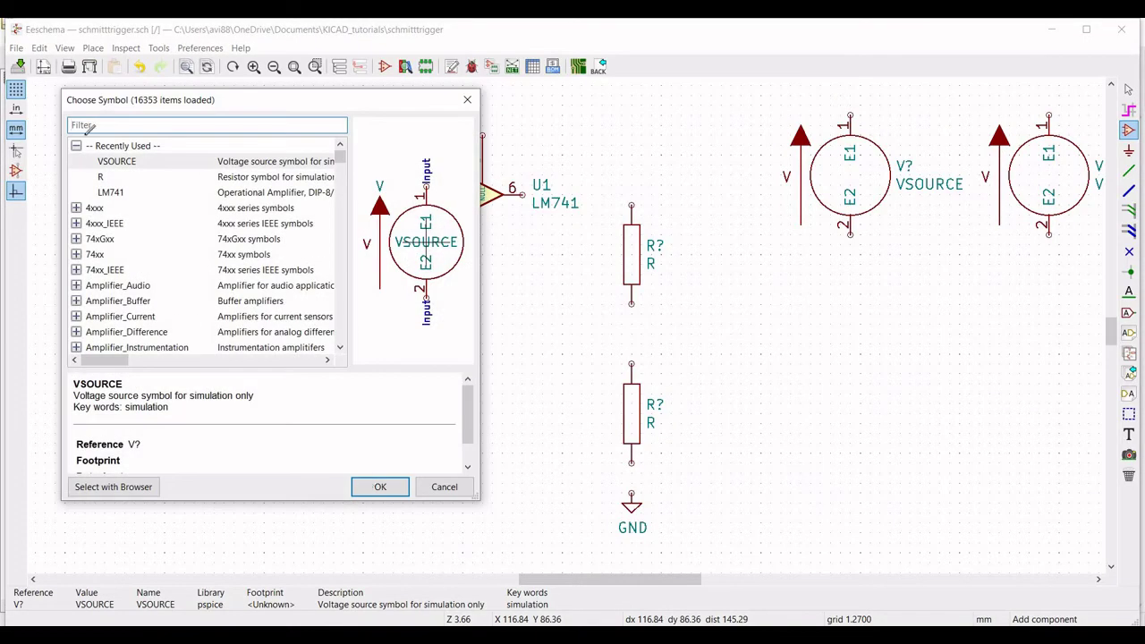
{"action": "left_click", "coordinate": [378, 486]}
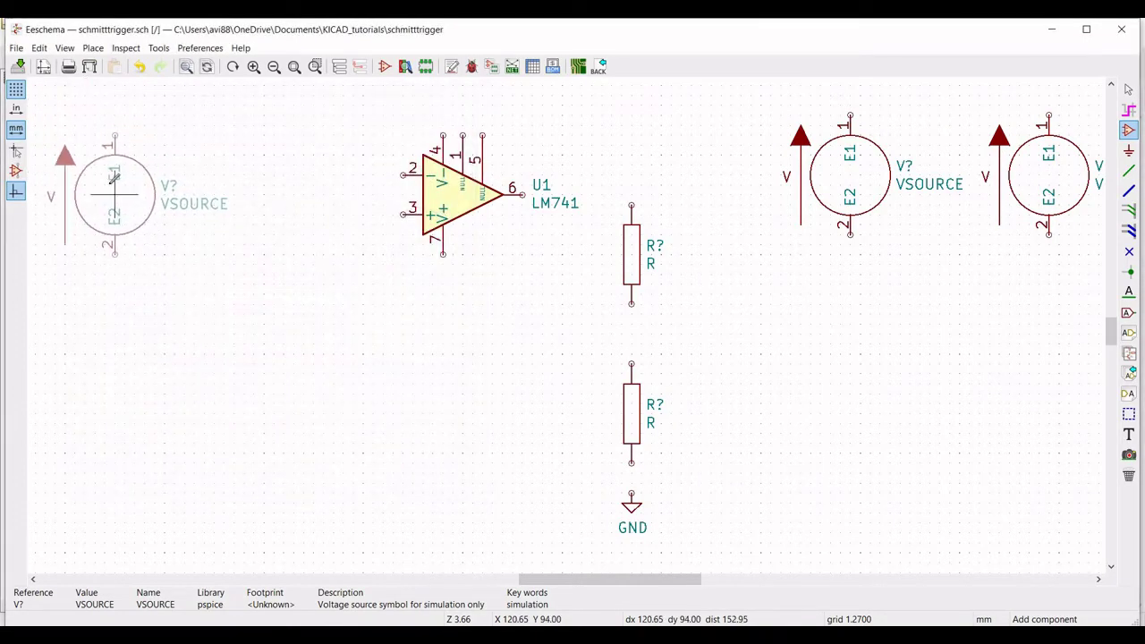
{"action": "left_click", "coordinate": [105, 185]}
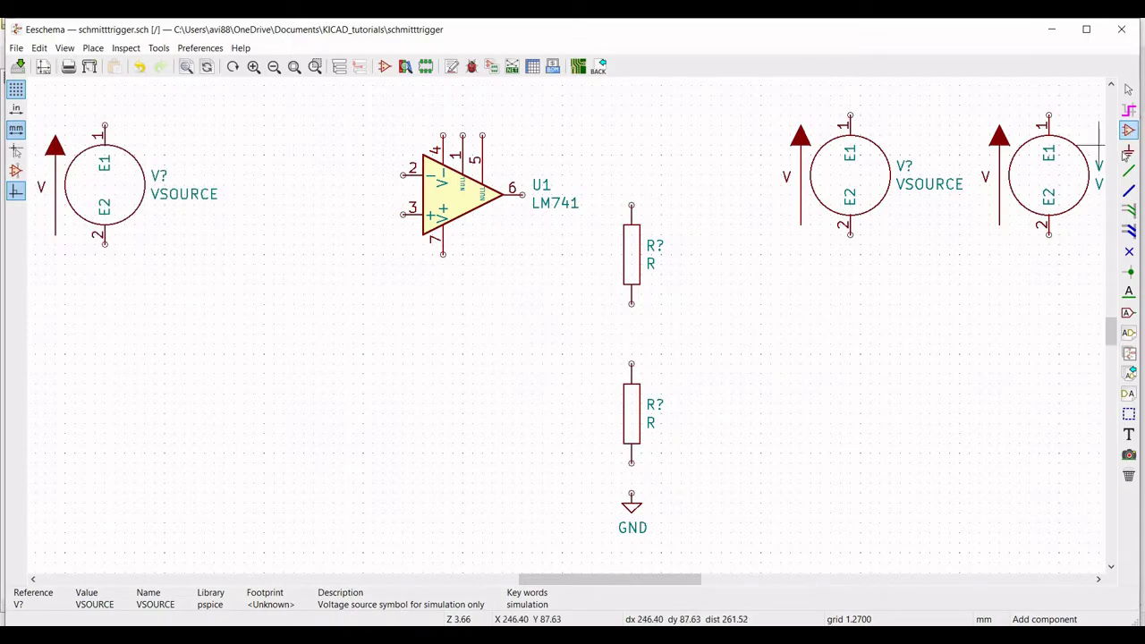
Place a GND power symbol just below pin 2 of the voltage source left of the op-amp.
{"action": "left_click", "coordinate": [1129, 152]}
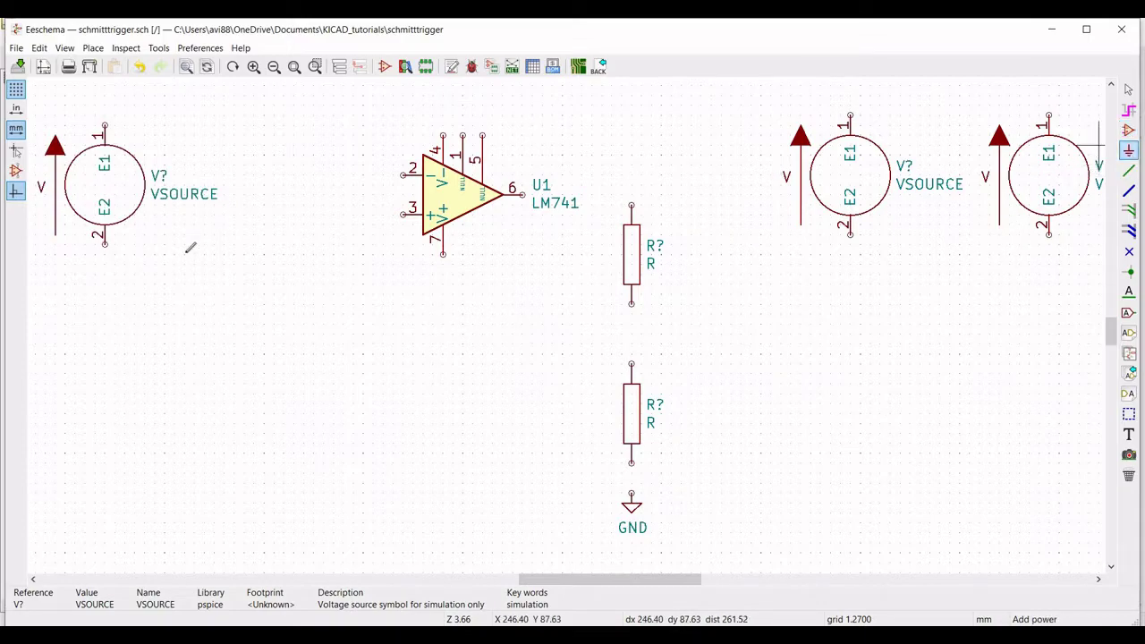
{"action": "left_click", "coordinate": [105, 281]}
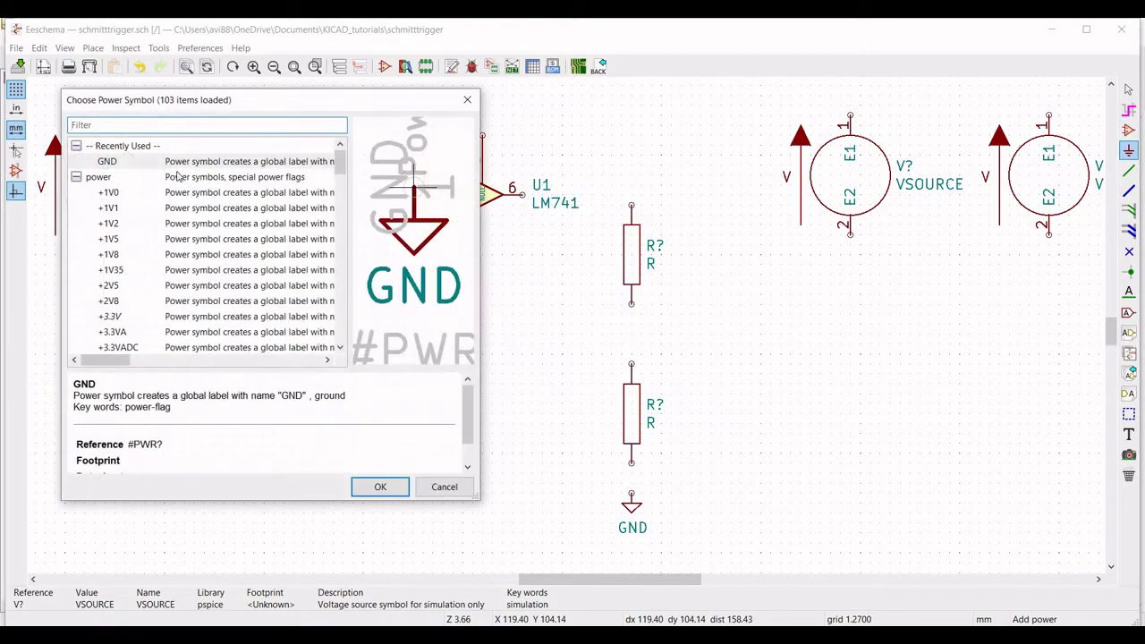
{"action": "left_click", "coordinate": [382, 487]}
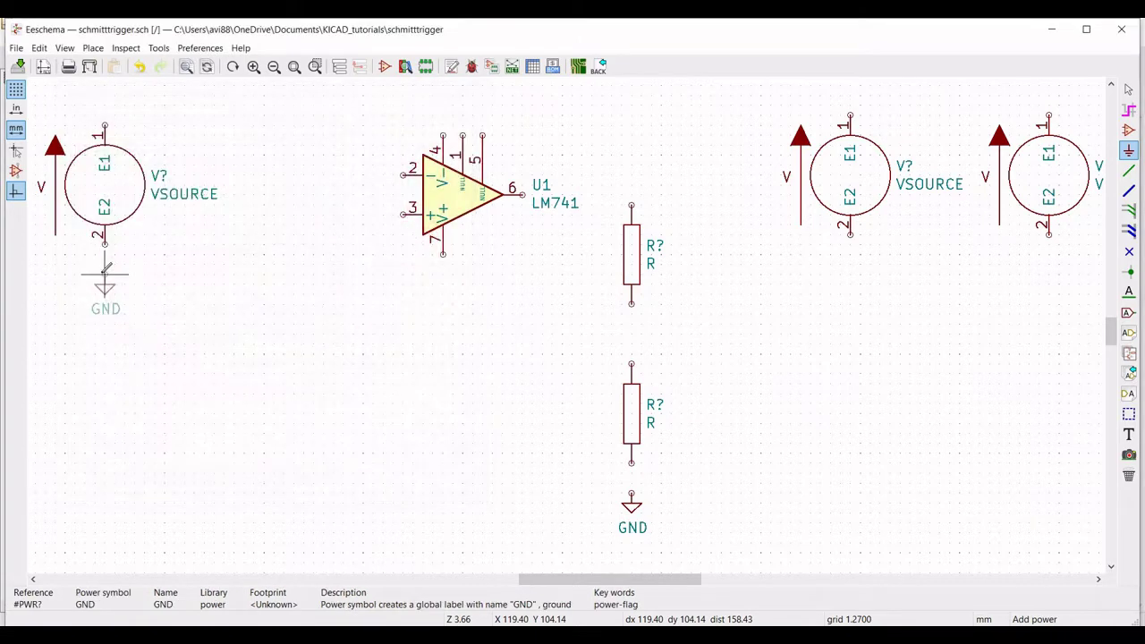
{"action": "left_click", "coordinate": [108, 279]}
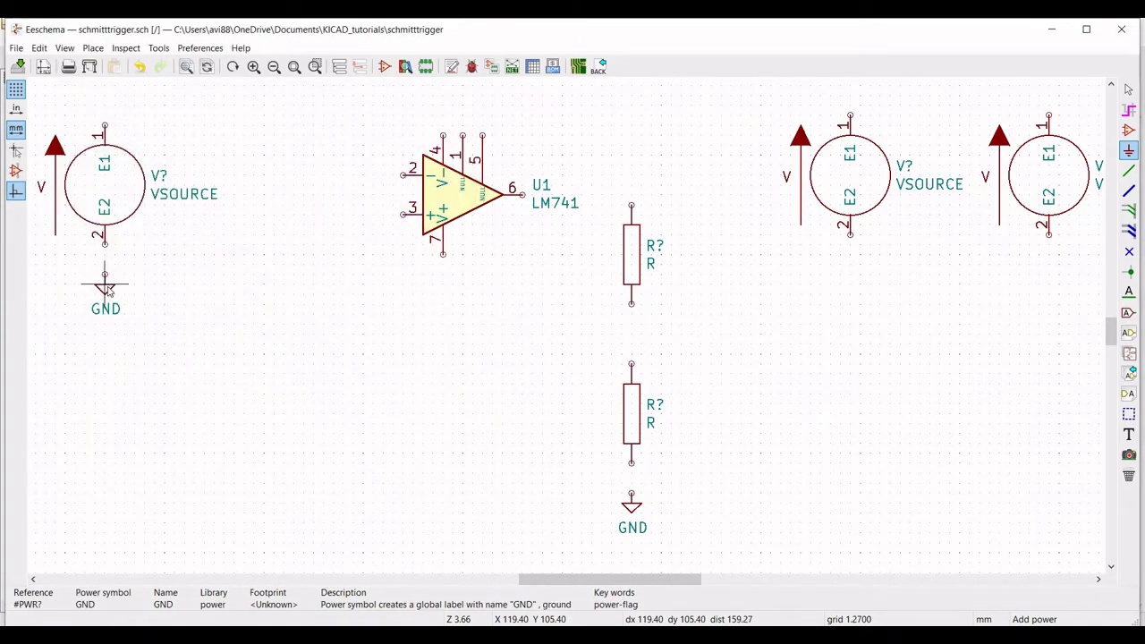
Duplicate the GND symbol to place one just below pin 2 of each of the two voltage sources right of the resistors.
{"action": "right_click", "coordinate": [107, 288]}
{"action": "left_click", "coordinate": [159, 398]}
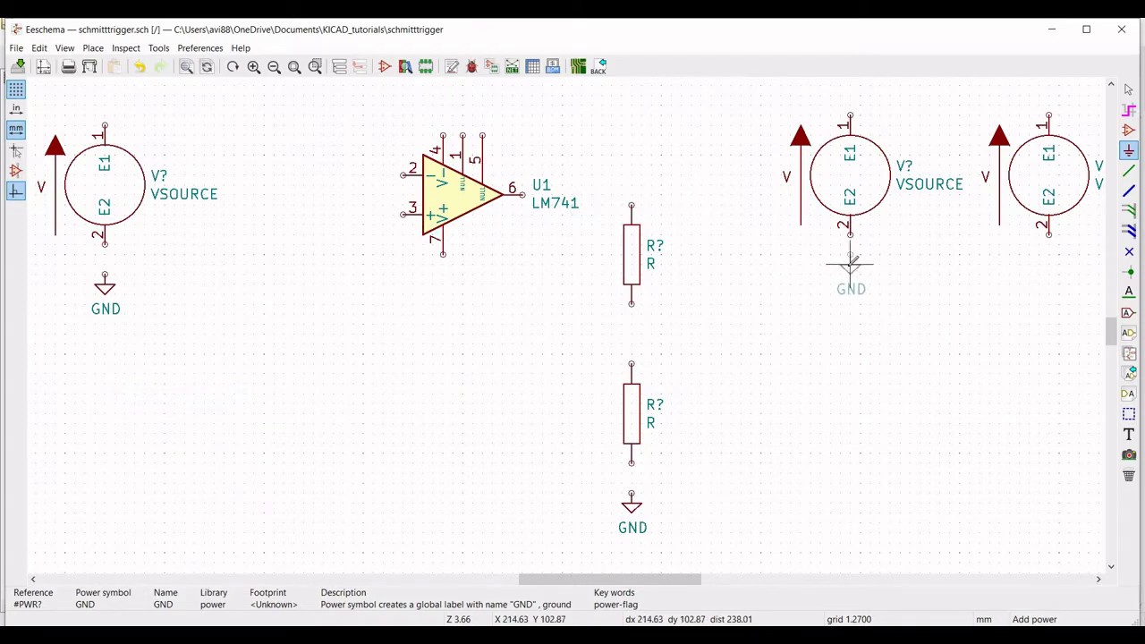
{"action": "left_click", "coordinate": [1019, 281]}
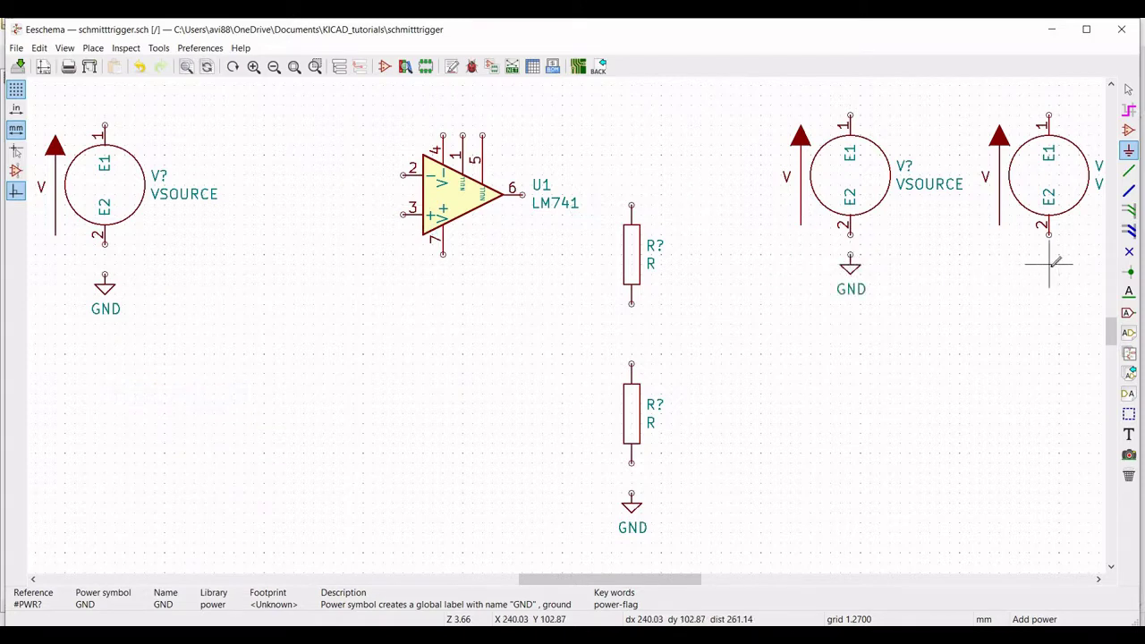
{"action": "right_click", "coordinate": [858, 266]}
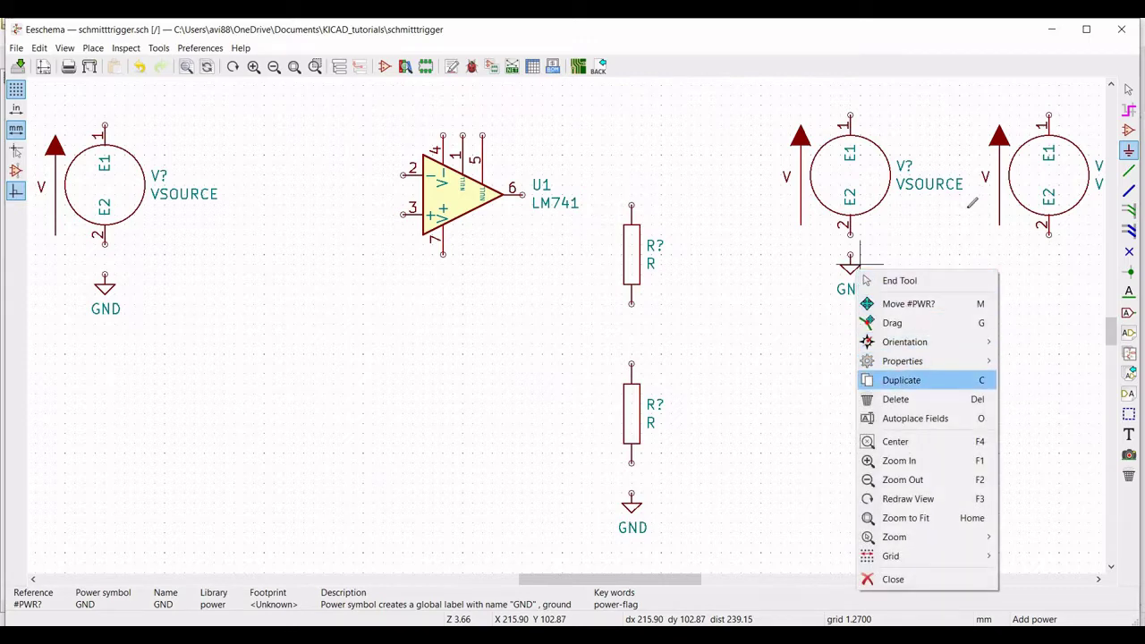
{"action": "left_click", "coordinate": [902, 381]}
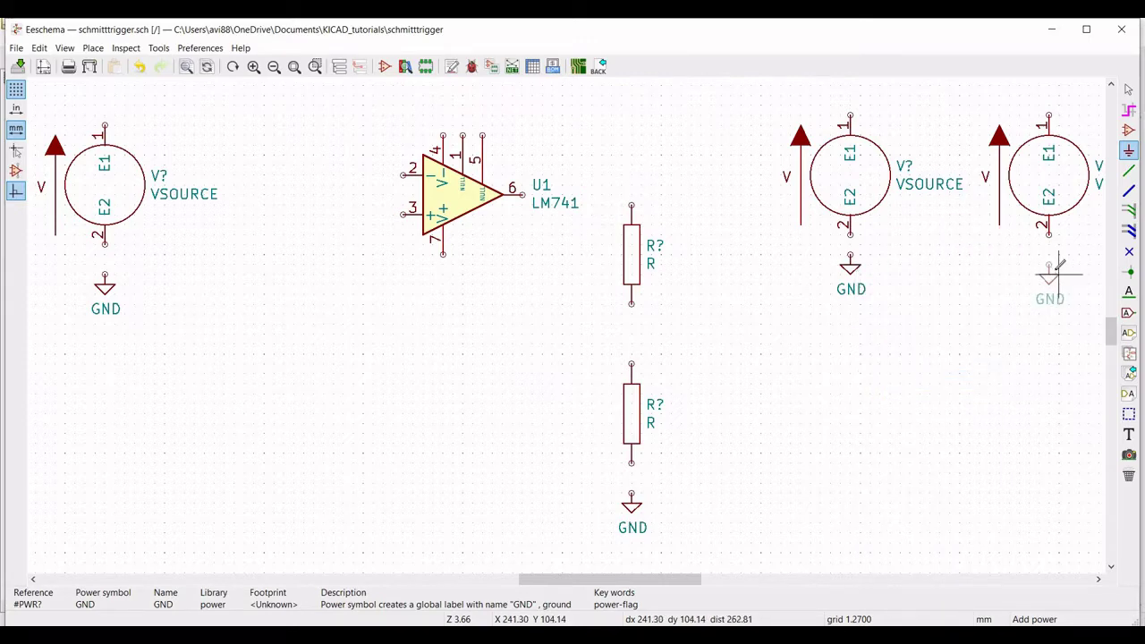
{"action": "left_click", "coordinate": [1059, 274]}
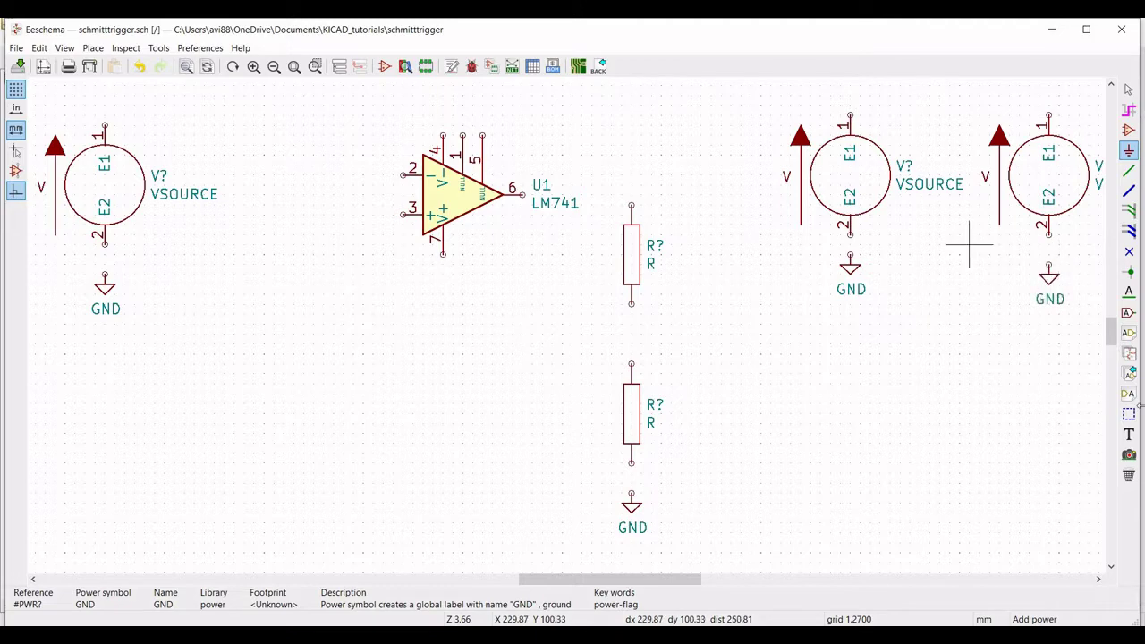
Add two Vin global labels, one above the voltage source left of the op-amp and one left of U1's pin 2.
{"action": "left_click", "coordinate": [1130, 312]}
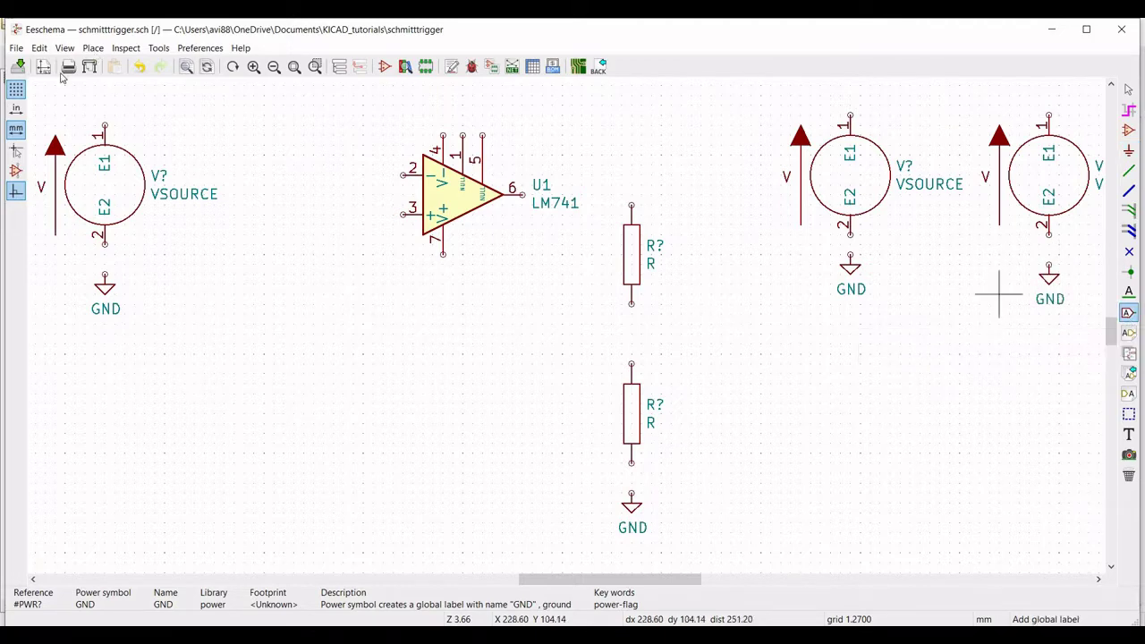
{"action": "left_click", "coordinate": [106, 101]}
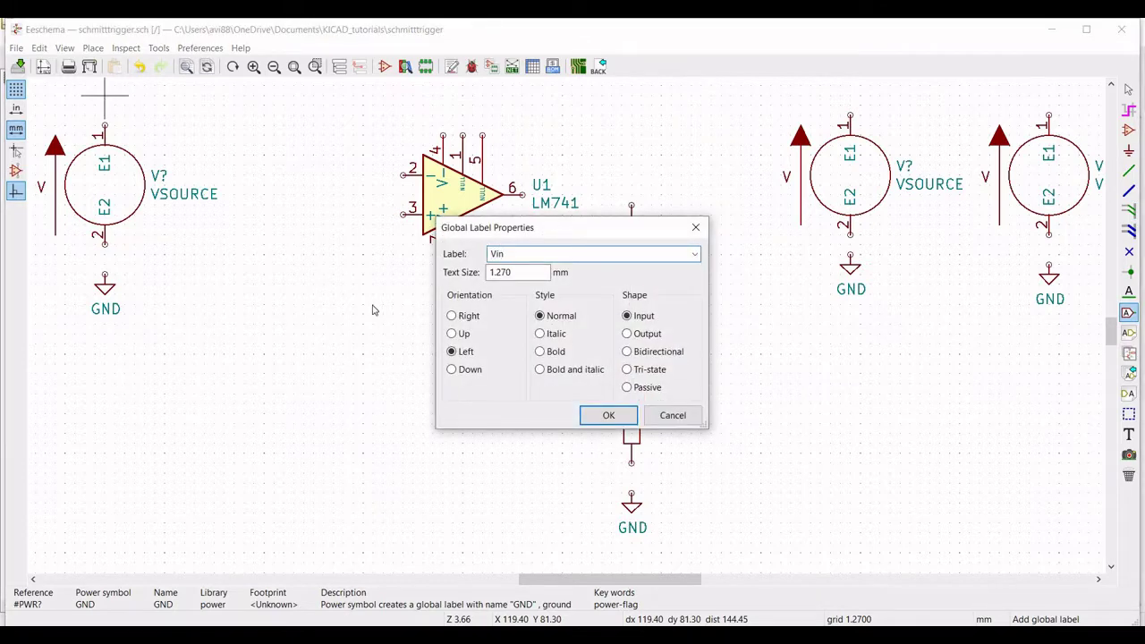
{"action": "left_click", "coordinate": [608, 416]}
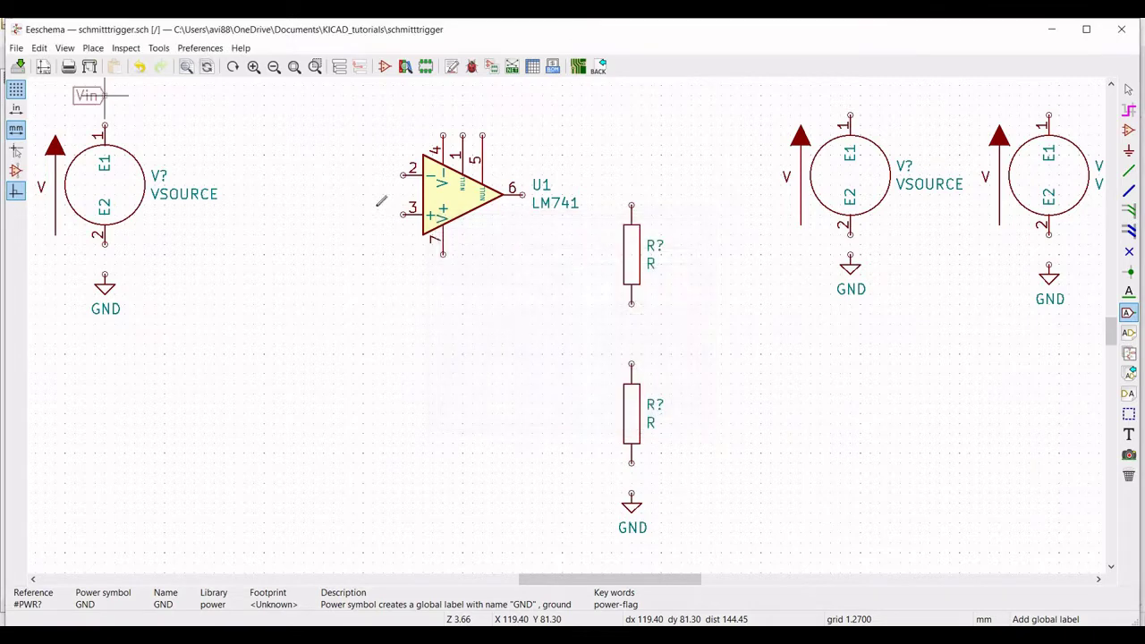
{"action": "left_click", "coordinate": [106, 95]}
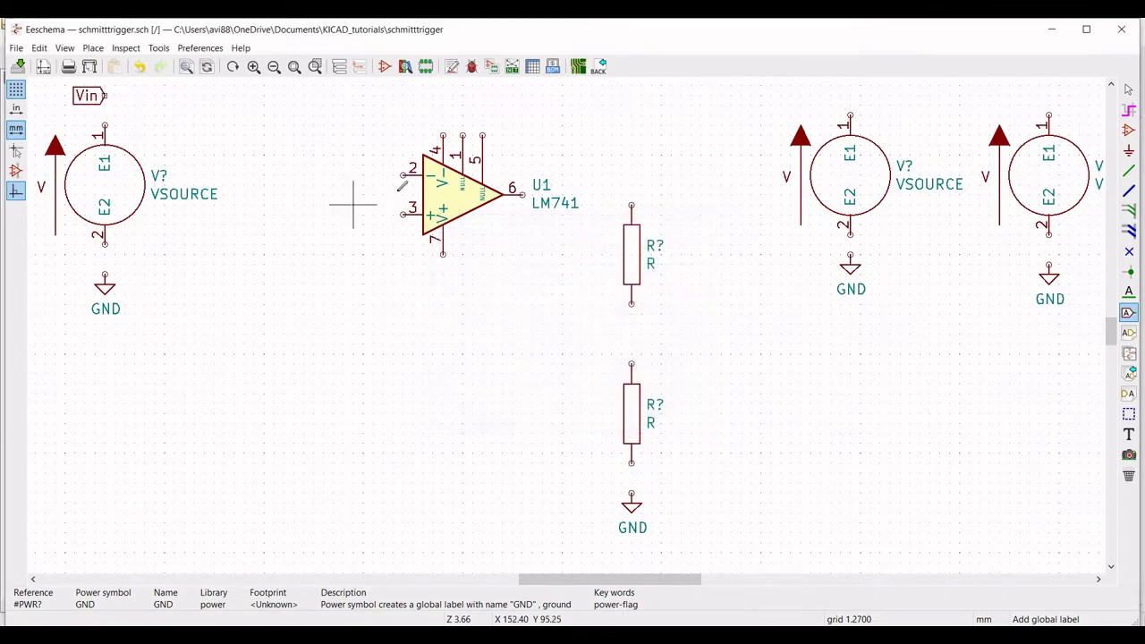
{"action": "left_click", "coordinate": [275, 177]}
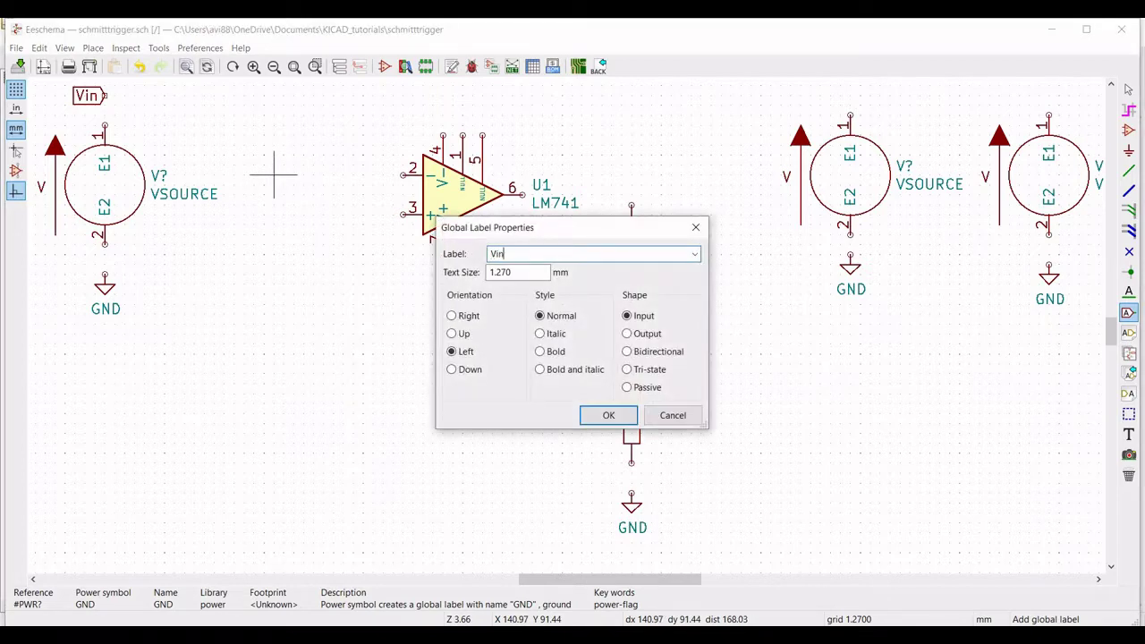
{"action": "left_click", "coordinate": [601, 417]}
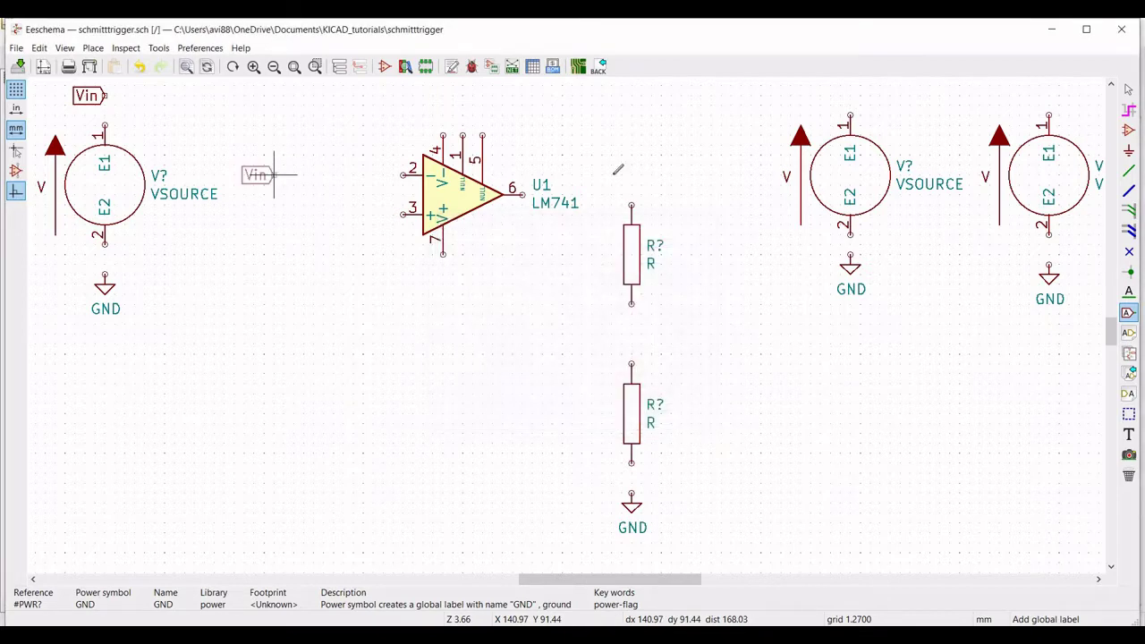
Add a Vcc global label just above pin 1 of the first voltage source right of the resistors.
{"action": "left_click", "coordinate": [841, 95]}
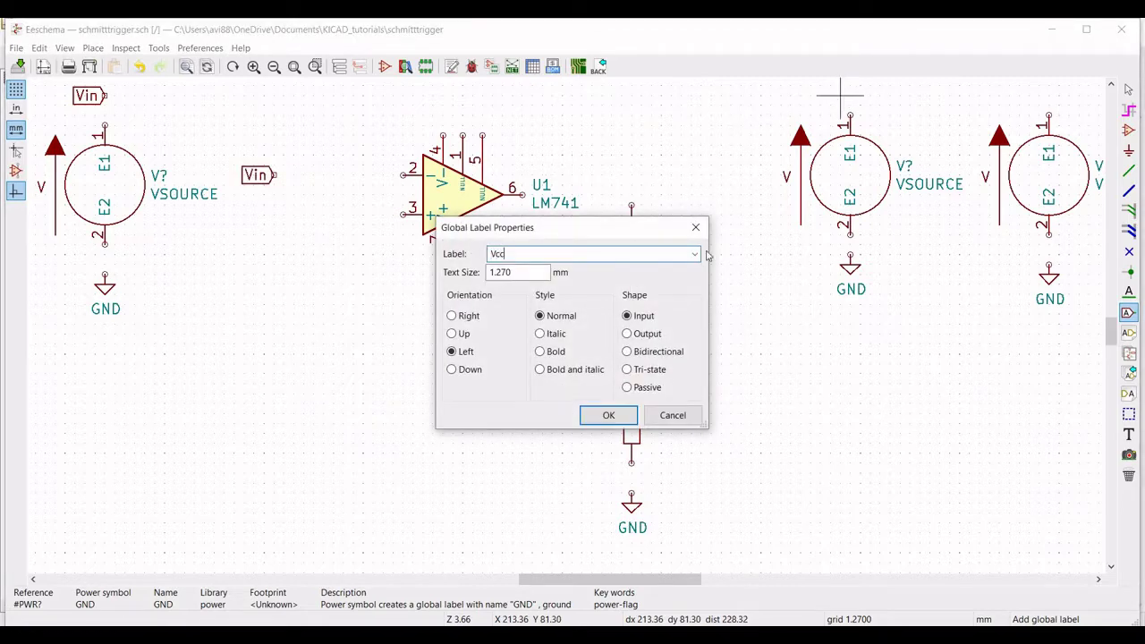
{"action": "type", "text": "Vcc"}
{"action": "key", "text": "Return"}
{"action": "scroll", "coordinate": [845, 98], "scroll_direction": "up", "scroll_amount": 3}
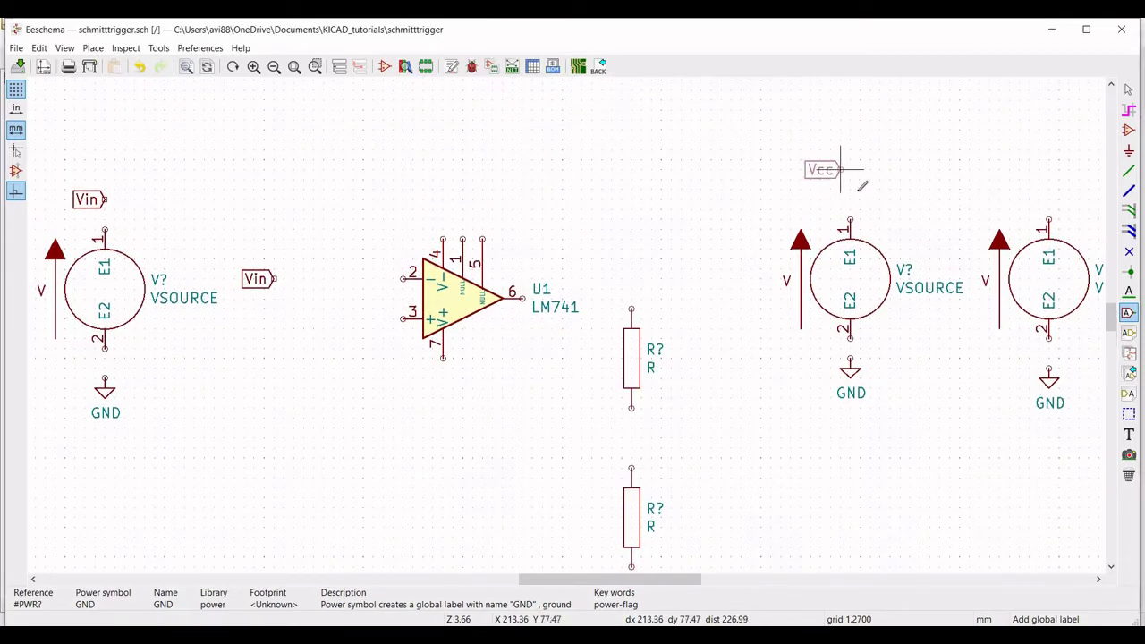
{"action": "left_click", "coordinate": [851, 198]}
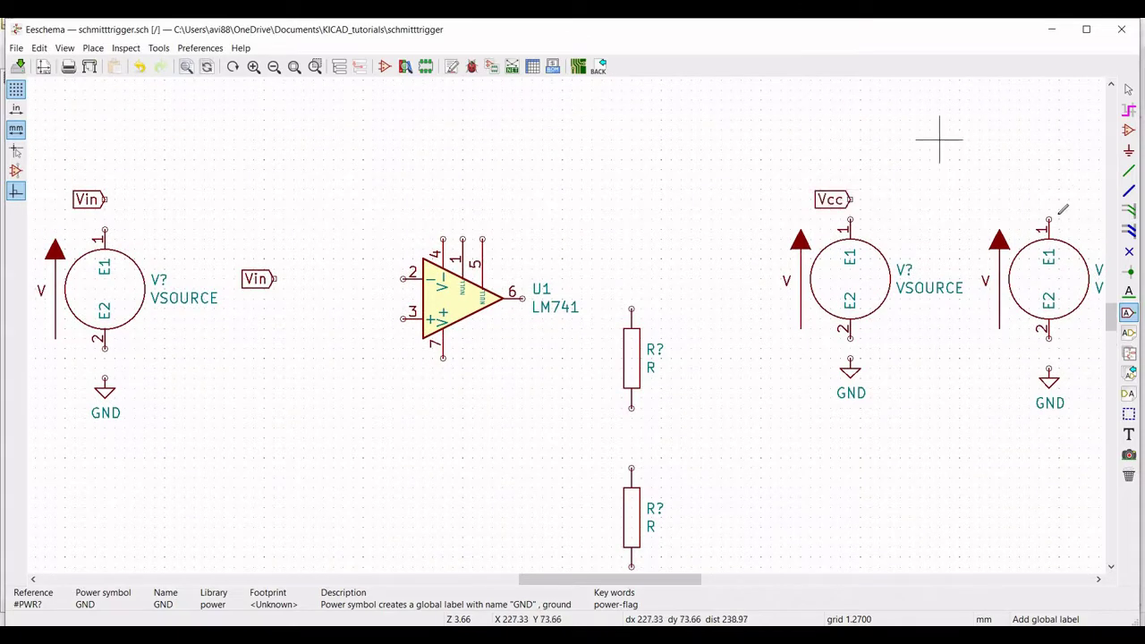
Add a Vee global label just above pin 1 of the rightmost voltage source.
{"action": "left_click", "coordinate": [1049, 201]}
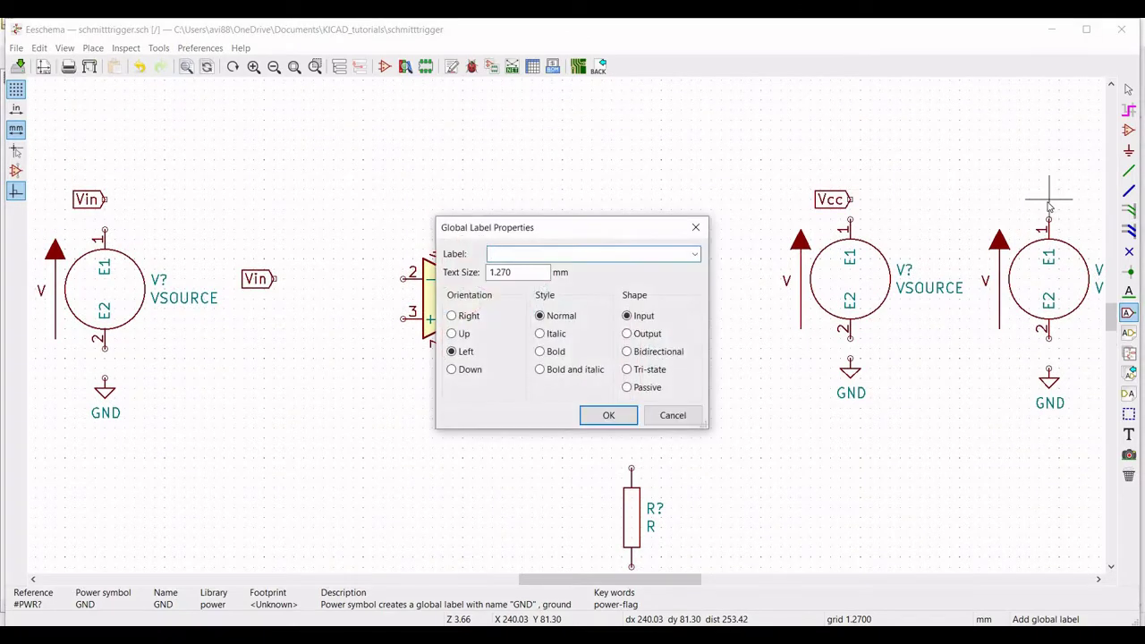
{"action": "type", "text": "Vee"}
{"action": "left_click", "coordinate": [608, 415]}
{"action": "left_click", "coordinate": [1049, 198]}
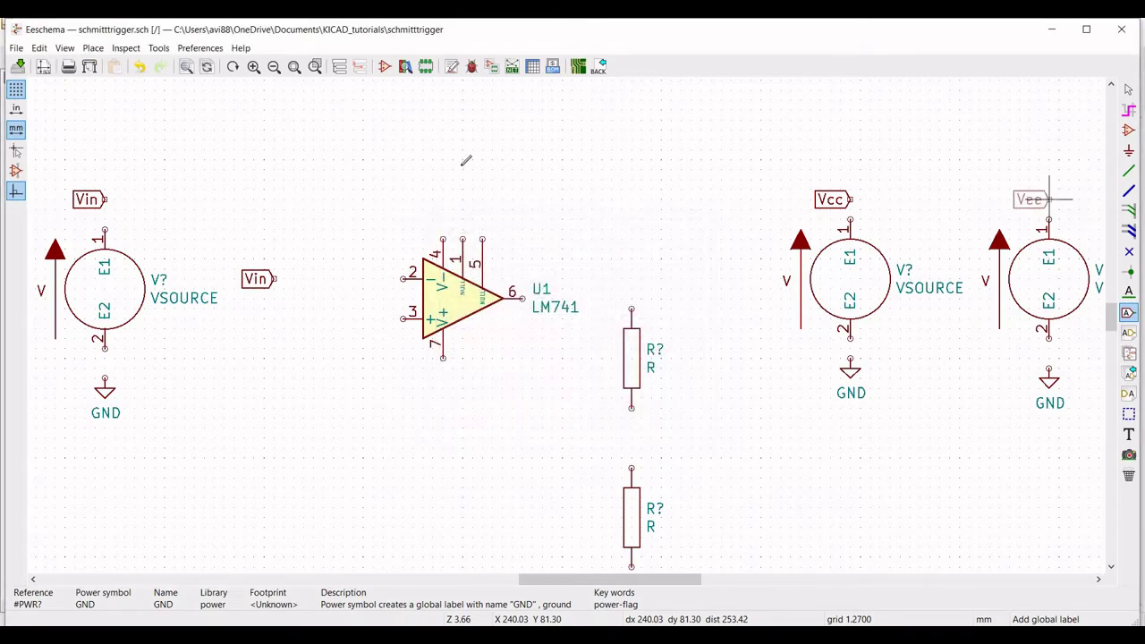
Add a Vee global label above pin 4 of op-amp U1 and a Vcc global label below its pin 7.
{"action": "left_click", "coordinate": [442, 215]}
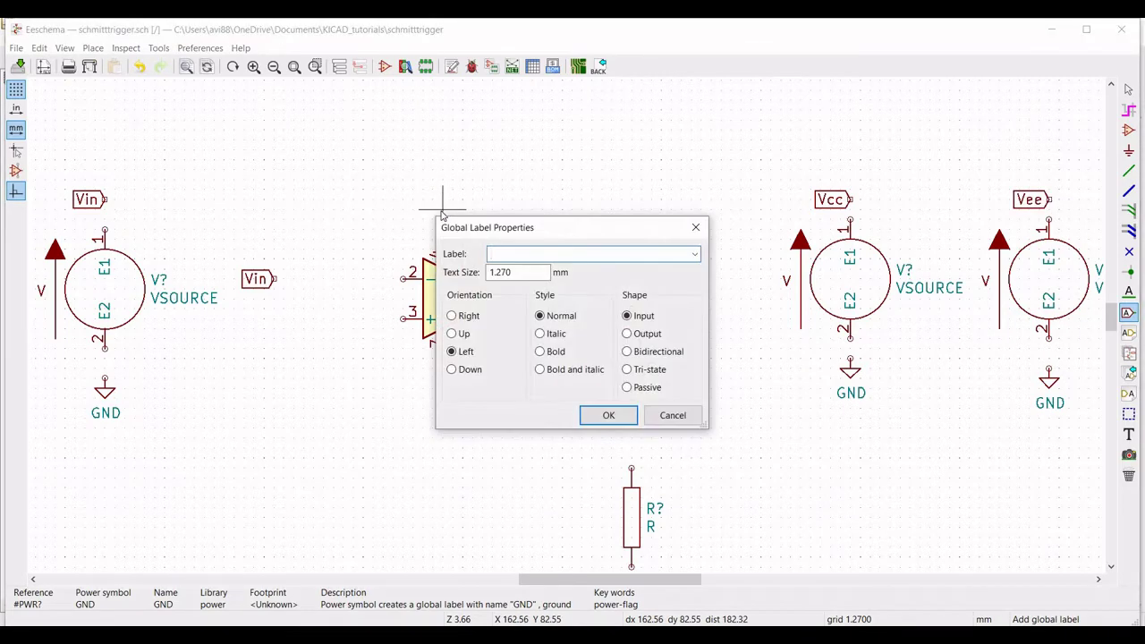
{"action": "type", "text": "Vee"}
{"action": "left_click", "coordinate": [614, 419]}
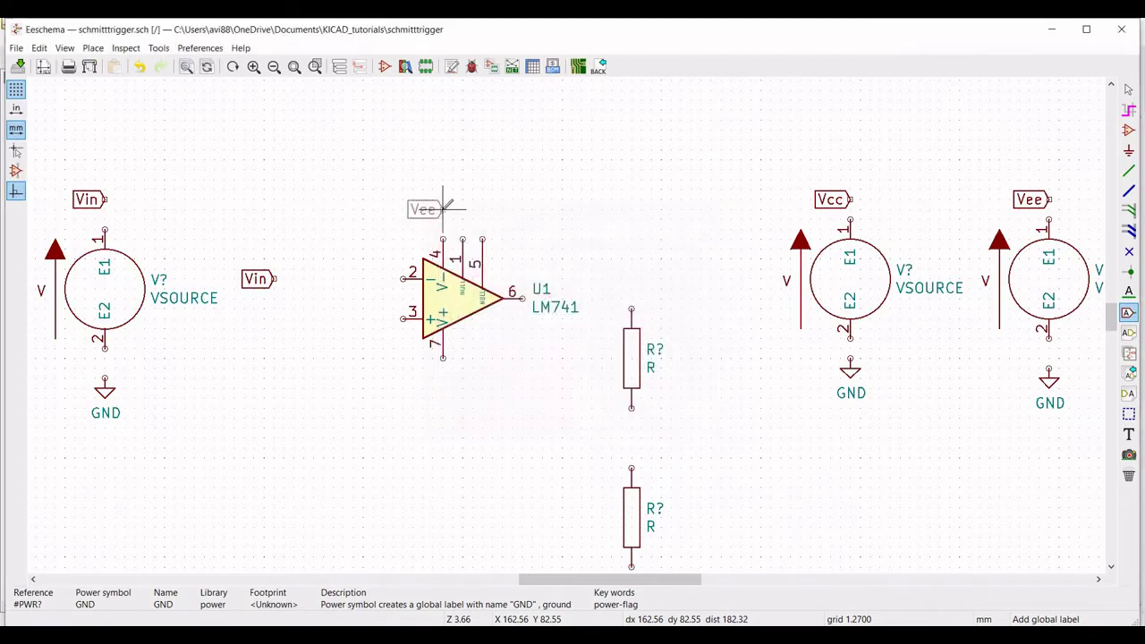
{"action": "left_click", "coordinate": [442, 209]}
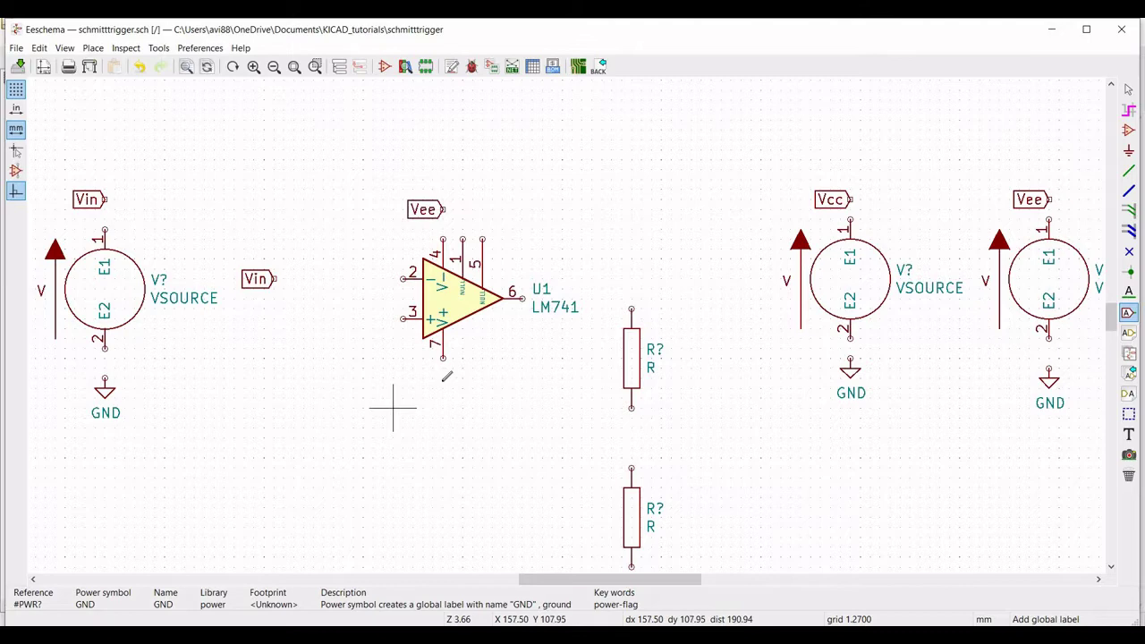
{"action": "left_click", "coordinate": [442, 400]}
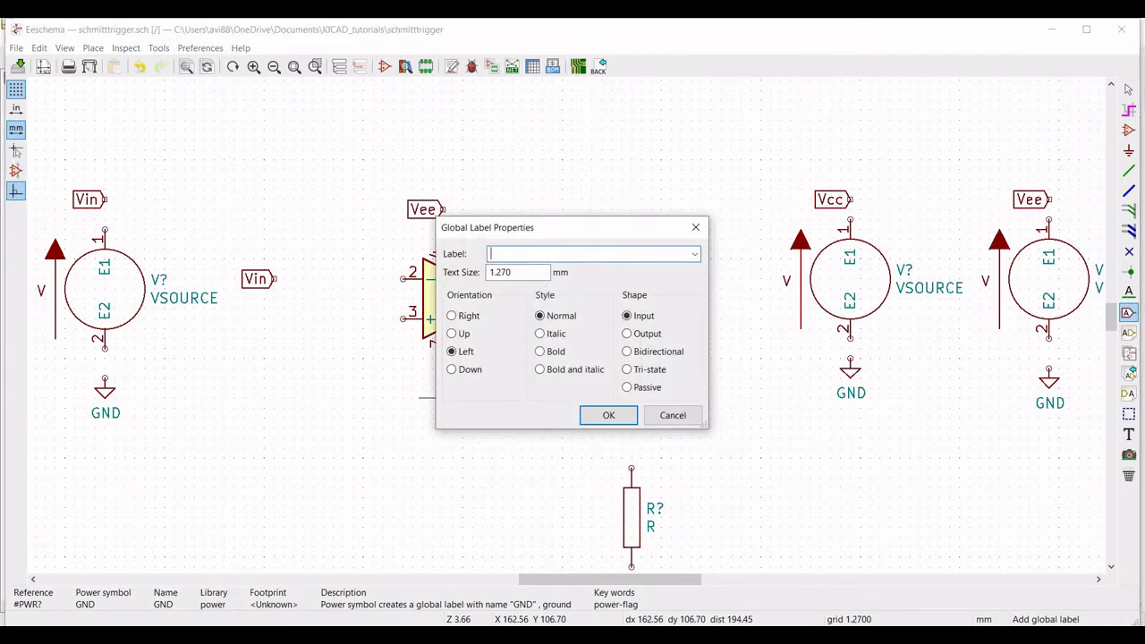
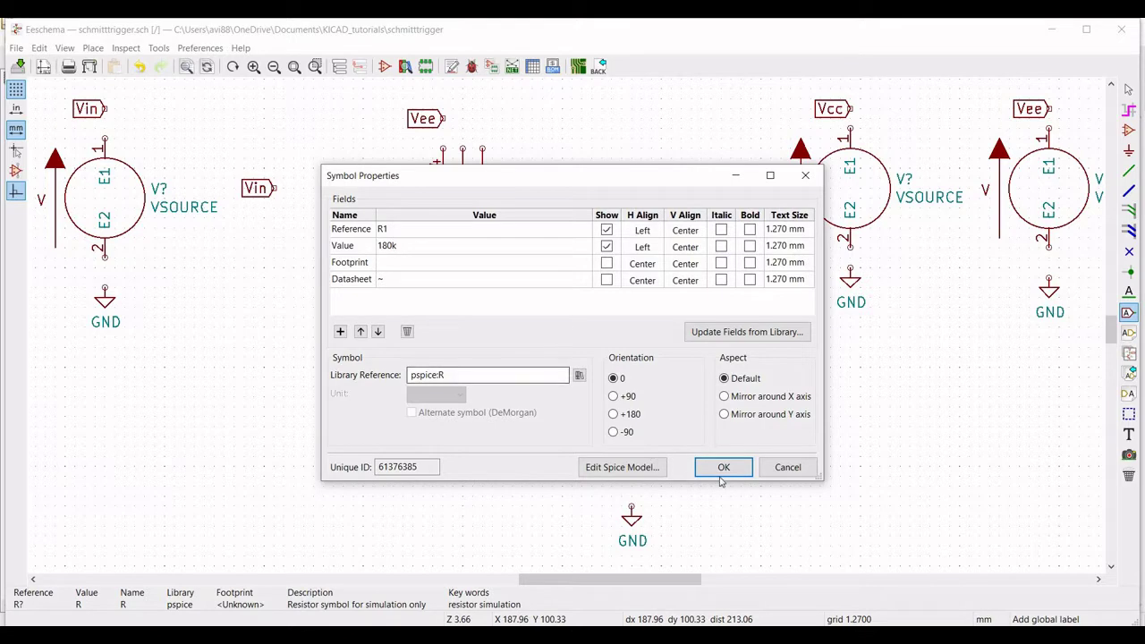
Set the upper resistor's reference to R1 with value 180k, and the lower resistor's reference to R2 with value 39k.
{"action": "left_click", "coordinate": [724, 467]}
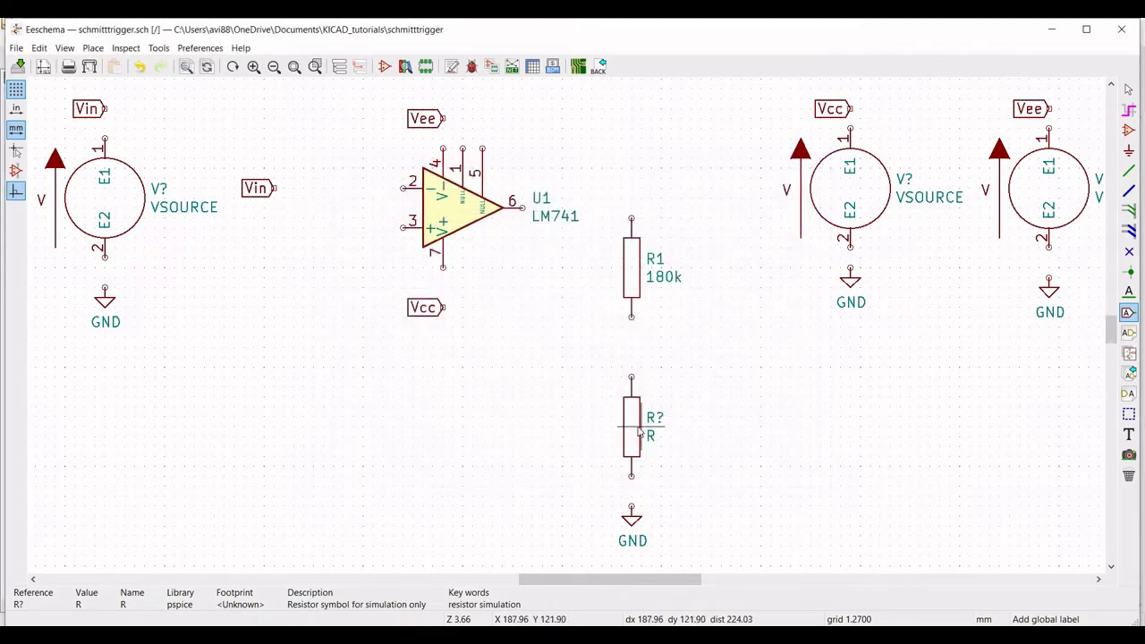
{"action": "right_click", "coordinate": [639, 428]}
{"action": "mouse_move", "coordinate": [754, 184]}
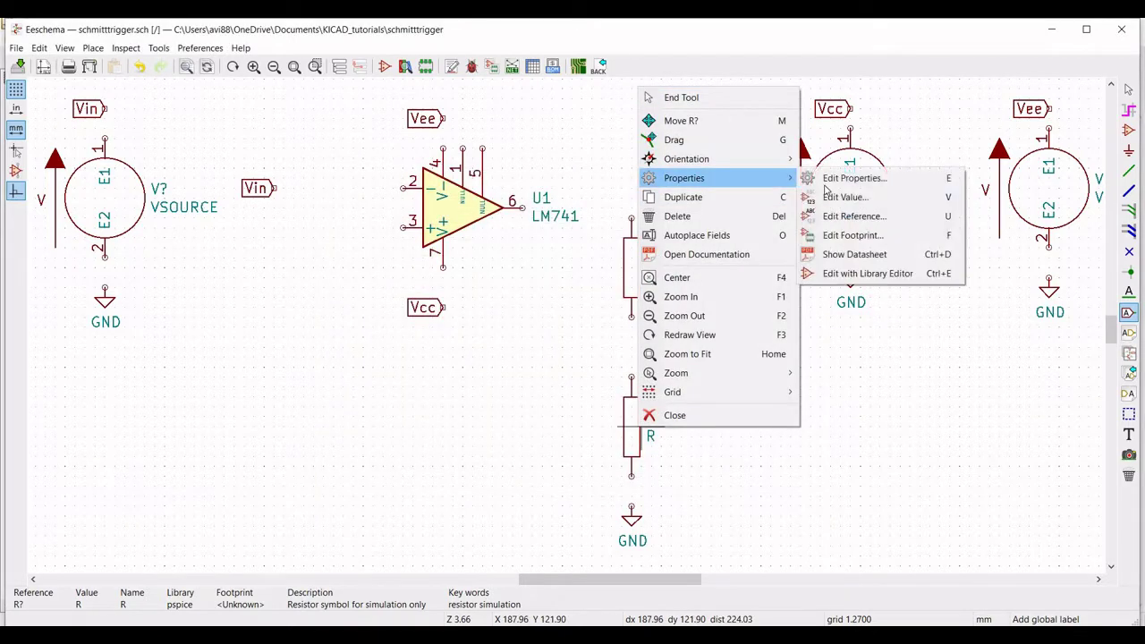
{"action": "left_click", "coordinate": [827, 186]}
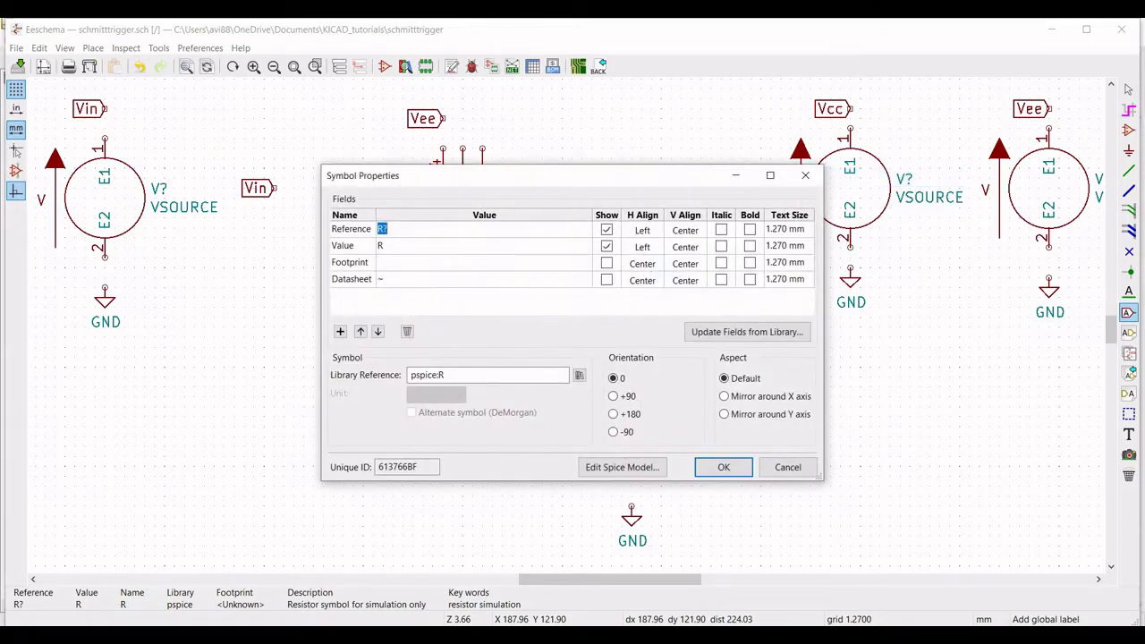
{"action": "type", "text": "R2"}
{"action": "type", "text": "39k"}
{"action": "left_click", "coordinate": [723, 467]}
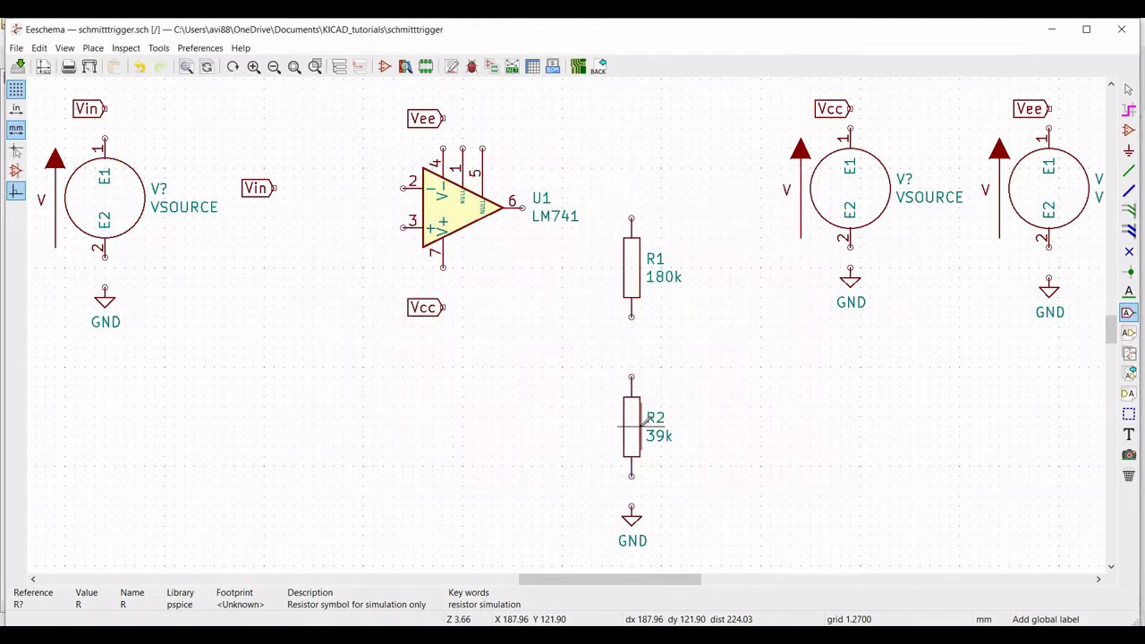
Wire op-amp U1's labels to its pins: Vin to pin 2, Vee to pin 4 and Vcc to pin 7.
{"action": "left_click", "coordinate": [1130, 171]}
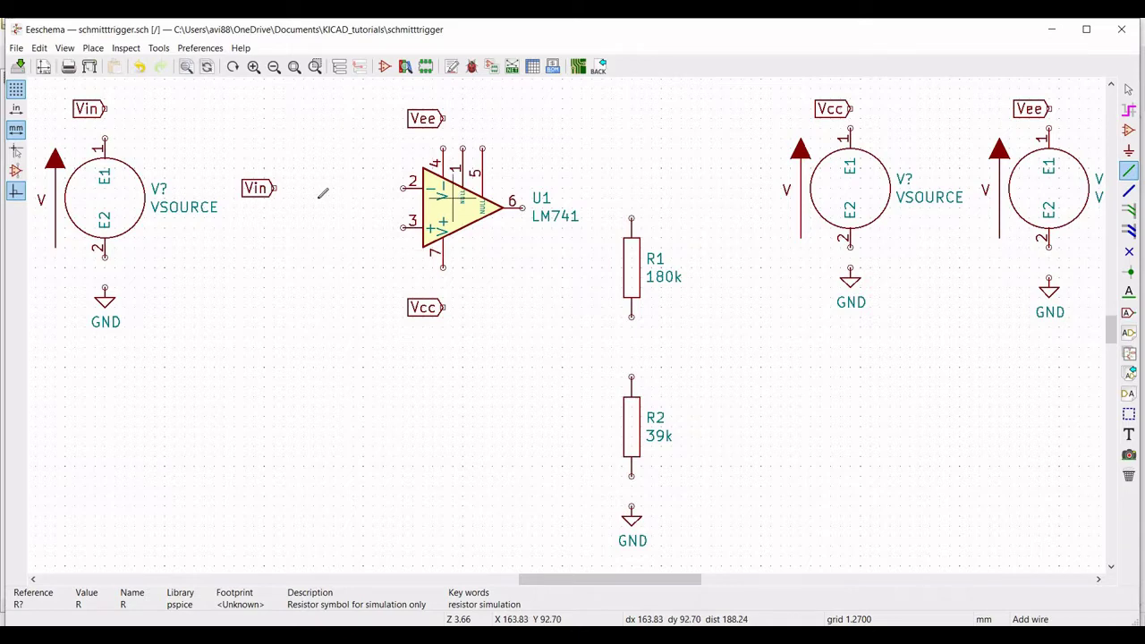
{"action": "left_click", "coordinate": [275, 187]}
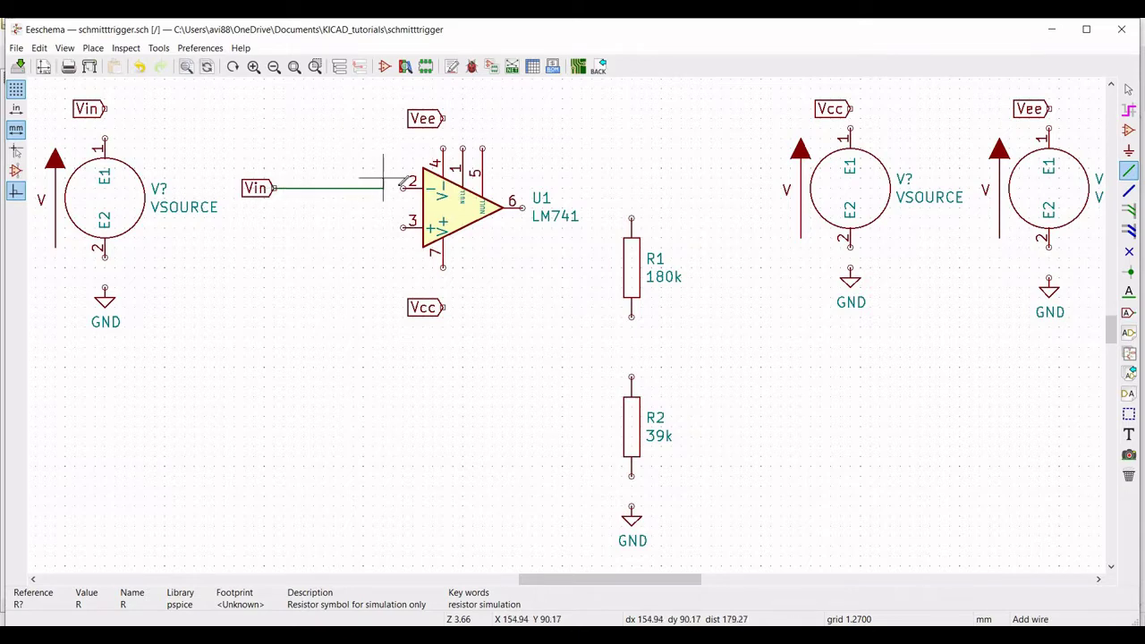
{"action": "left_click", "coordinate": [402, 188]}
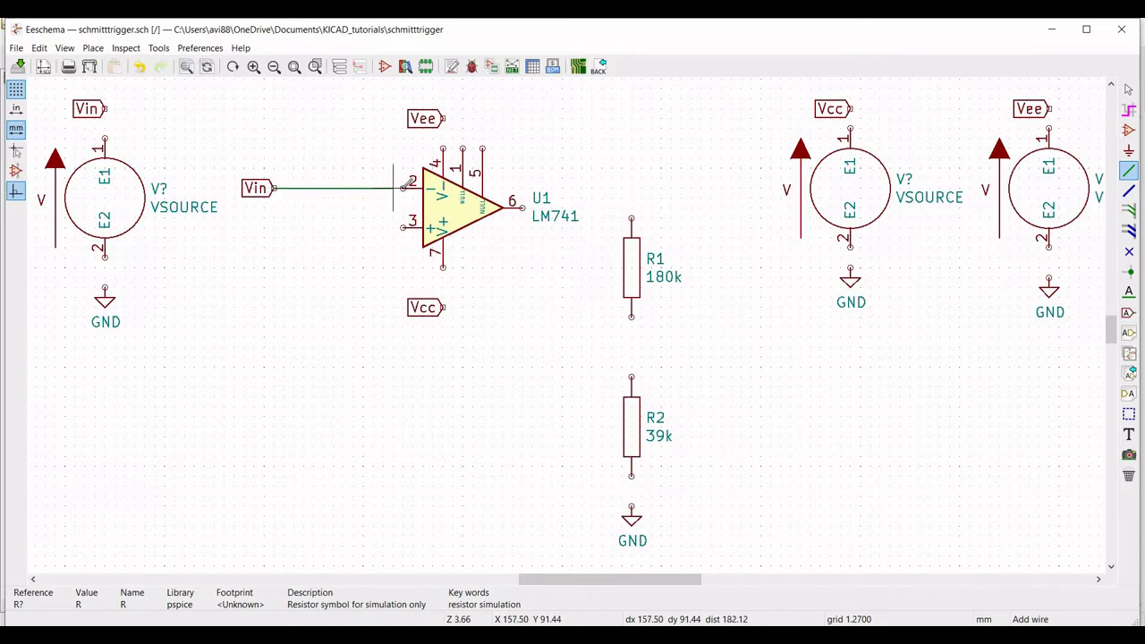
{"action": "left_click", "coordinate": [442, 118]}
{"action": "left_click", "coordinate": [442, 146]}
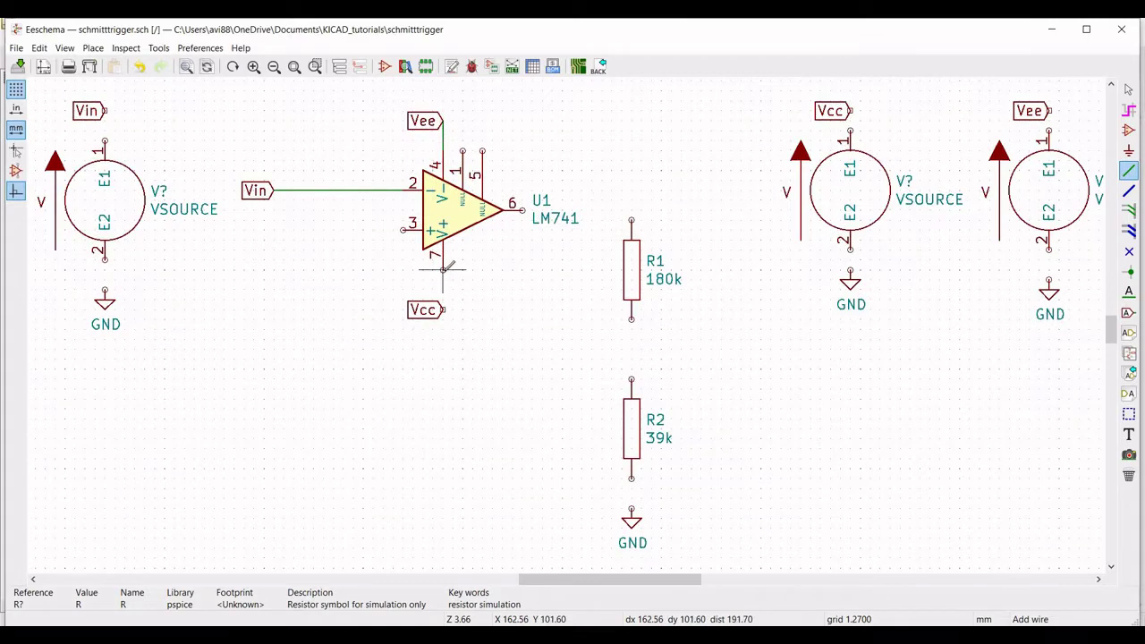
{"action": "left_click", "coordinate": [442, 307]}
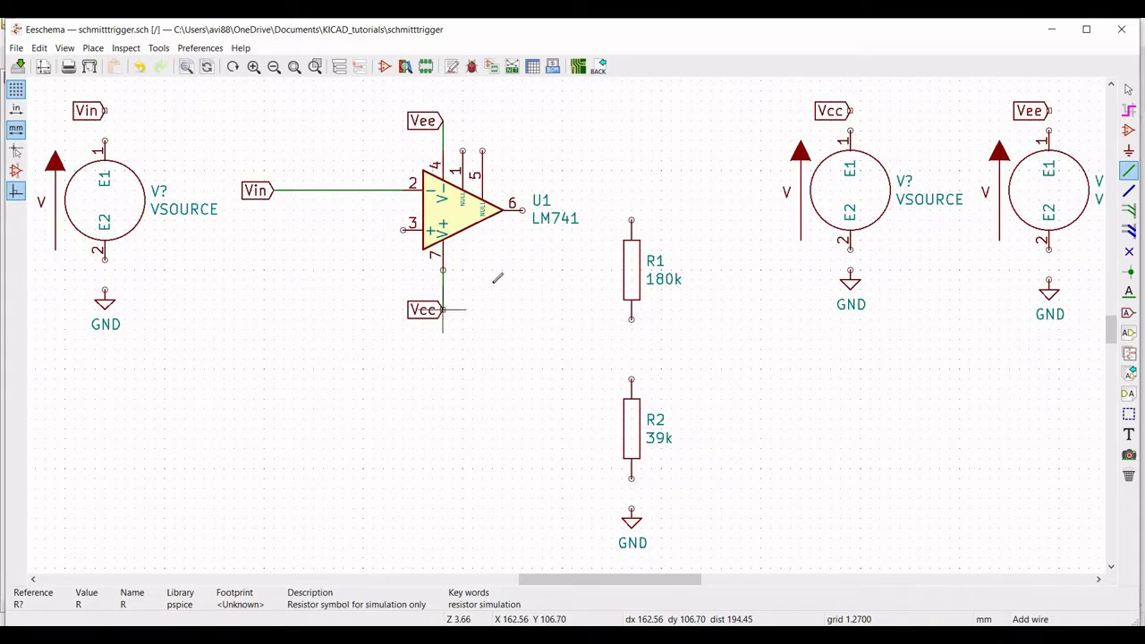
Wire the Vcc and Vee labels to pin 1 of the voltage sources below them.
{"action": "scroll", "coordinate": [851, 110], "scroll_direction": "up", "scroll_amount": 1}
{"action": "left_click", "coordinate": [851, 110]}
{"action": "left_click", "coordinate": [851, 129]}
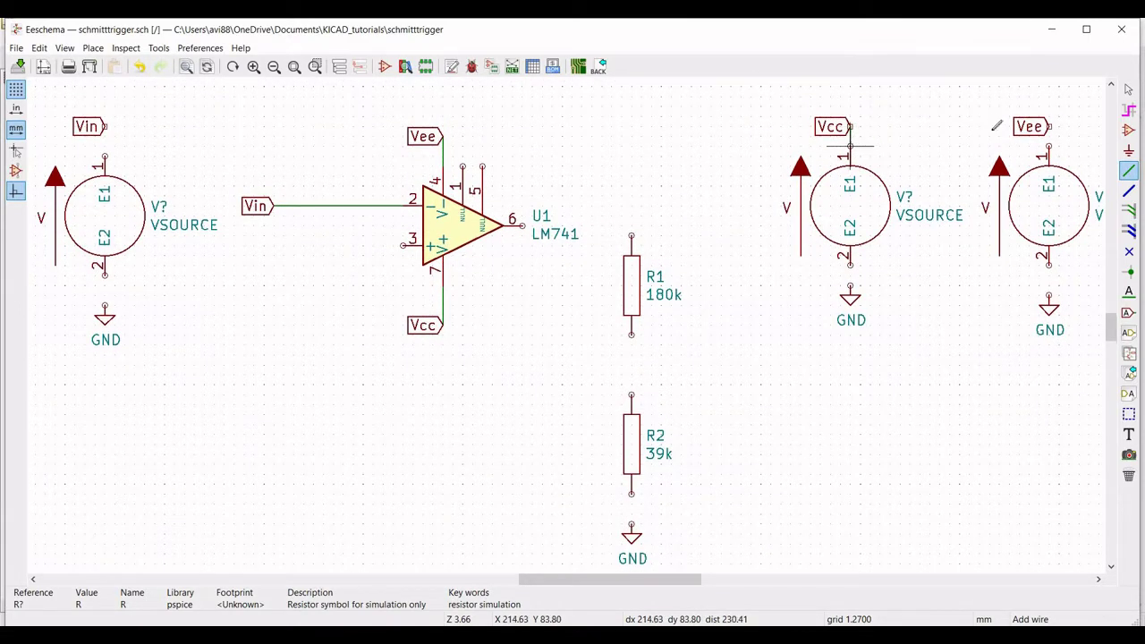
{"action": "left_click", "coordinate": [1048, 126]}
{"action": "left_click", "coordinate": [1049, 149]}
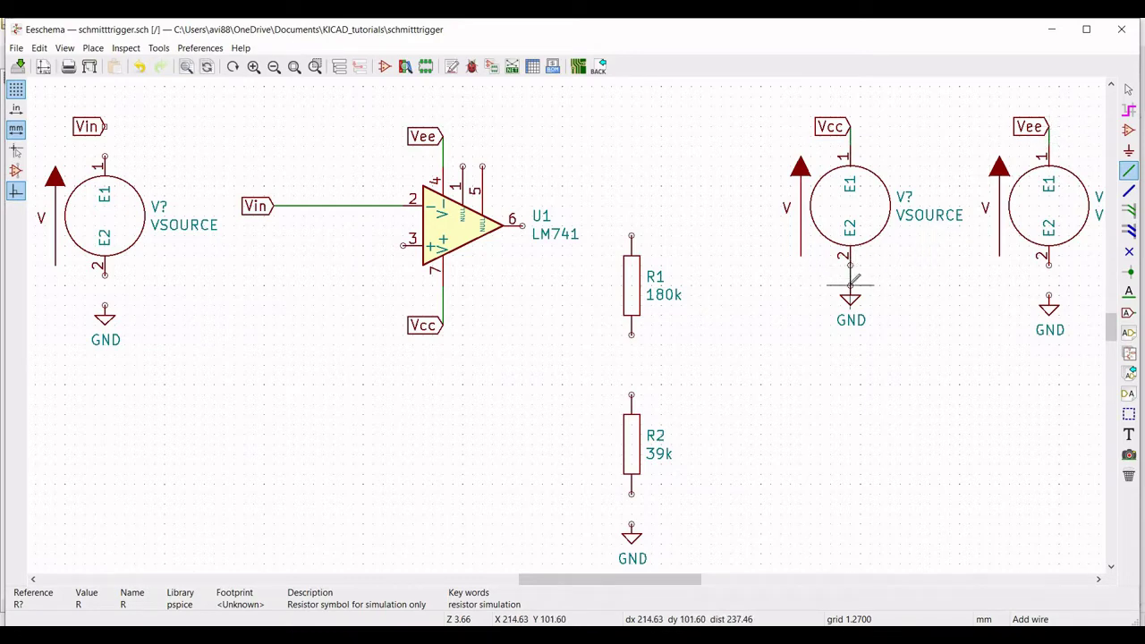
Wire pin 2 of the Vcc and Vee sources to their GND symbols, and the Vin label to pin 1 of the leftmost source.
{"action": "left_click", "coordinate": [850, 284]}
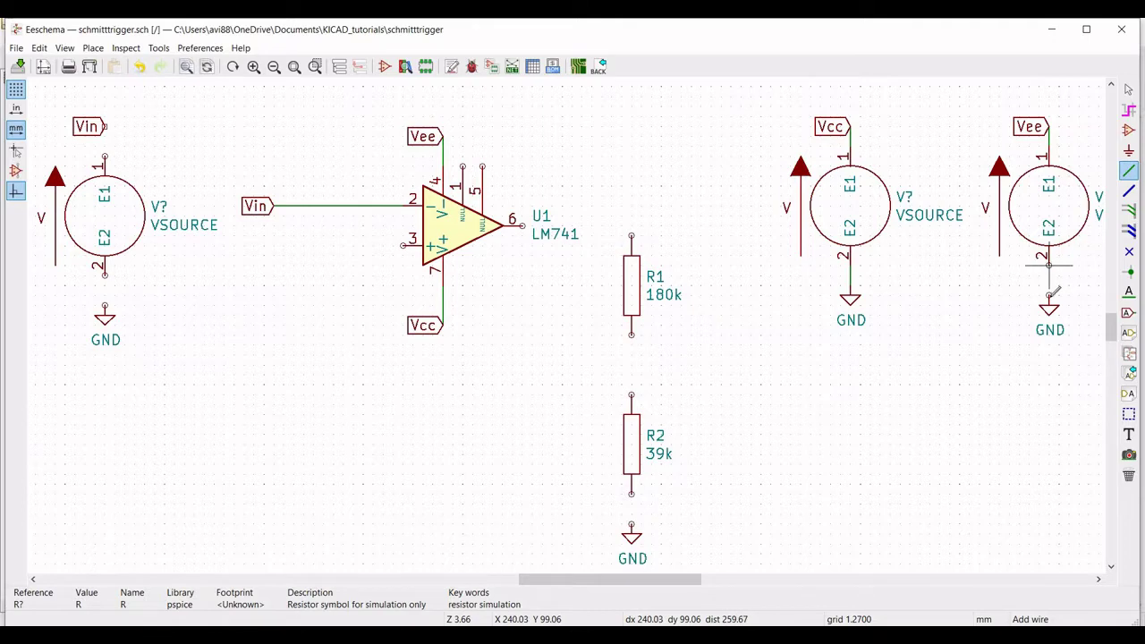
{"action": "left_click", "coordinate": [1049, 295]}
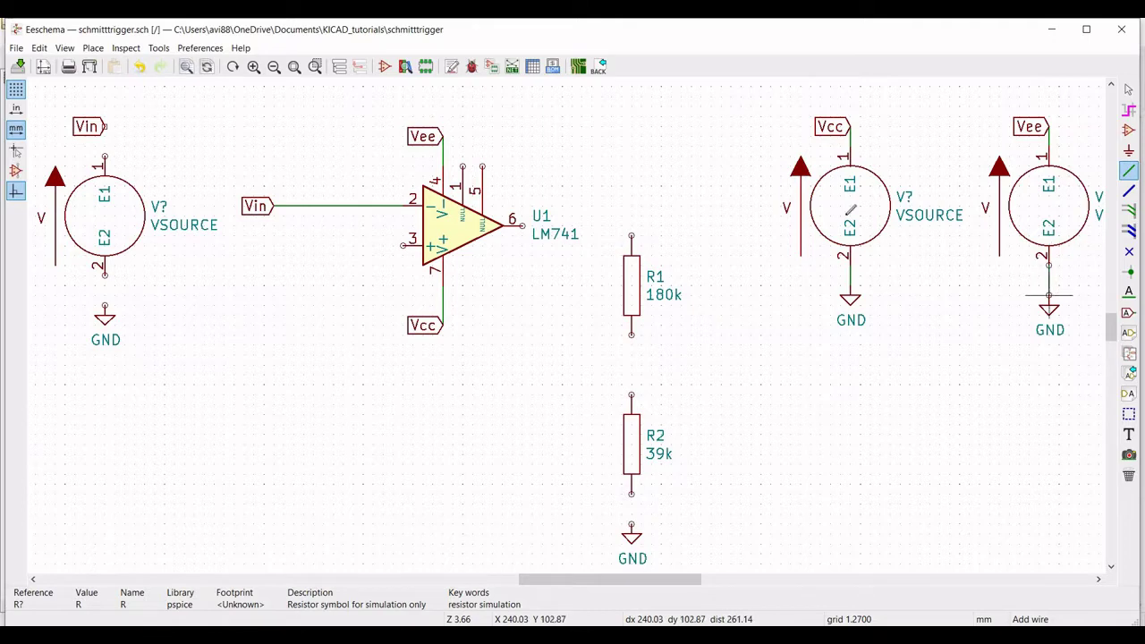
{"action": "left_click", "coordinate": [105, 127]}
{"action": "left_click", "coordinate": [105, 158]}
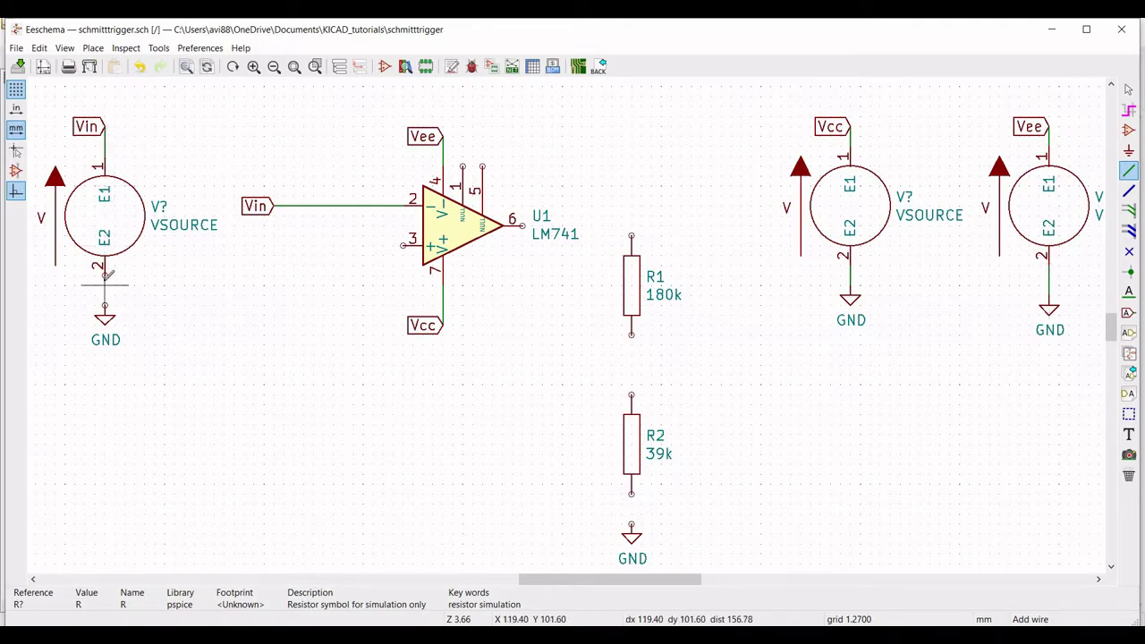
Wire pin 2 of the leftmost source to its GND symbol, and op-amp pin 6 to the upper end of R1.
{"action": "left_click", "coordinate": [105, 275]}
{"action": "left_click", "coordinate": [104, 306]}
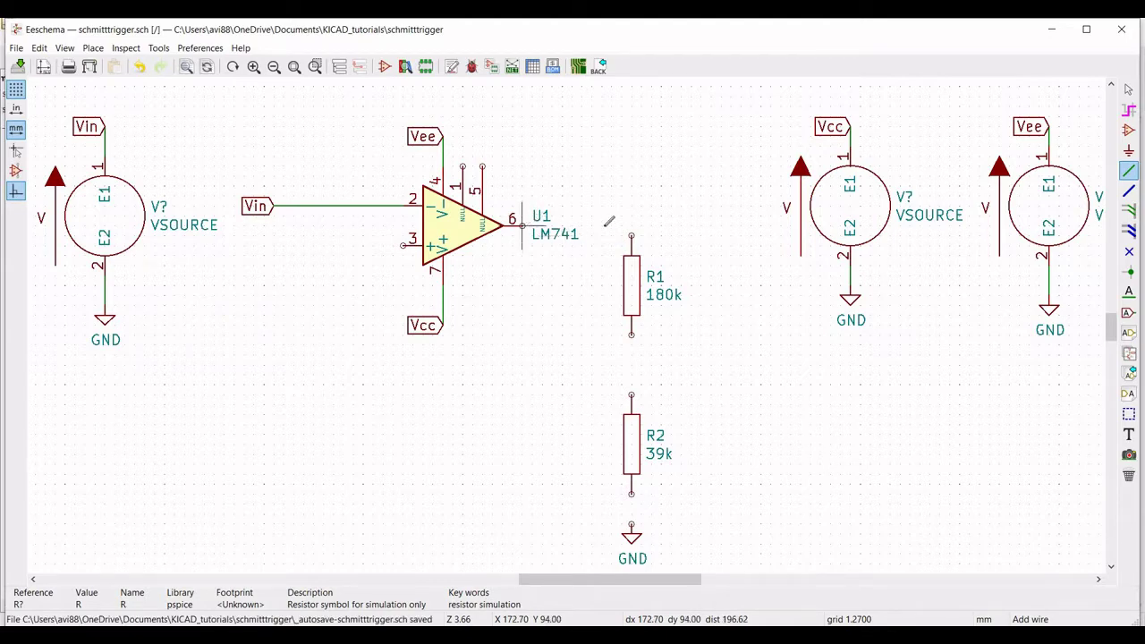
{"action": "left_click", "coordinate": [521, 225]}
Wire the lower end of R1 to the upper end of R2, and R2's lower end to its GND symbol.
{"action": "left_click", "coordinate": [631, 335]}
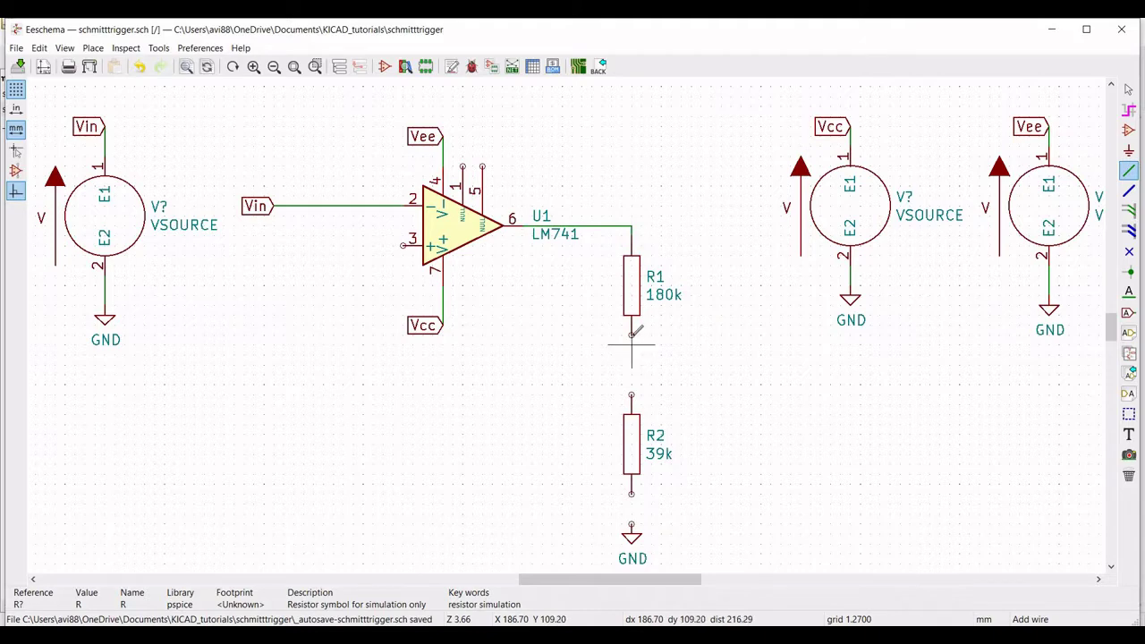
{"action": "left_click", "coordinate": [632, 395]}
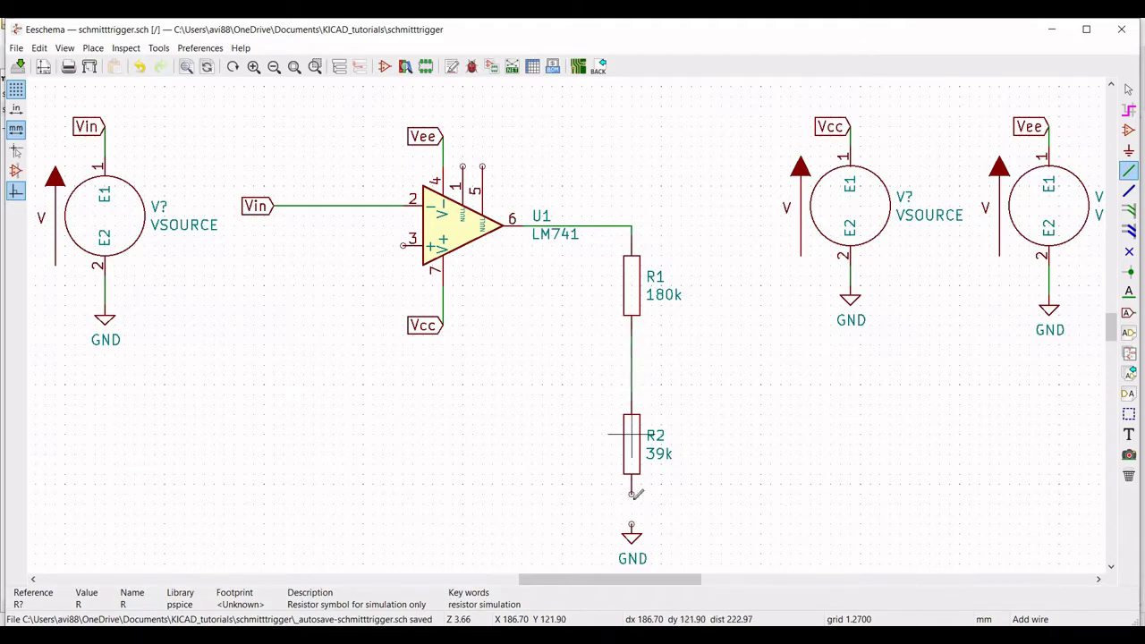
{"action": "left_click", "coordinate": [631, 526]}
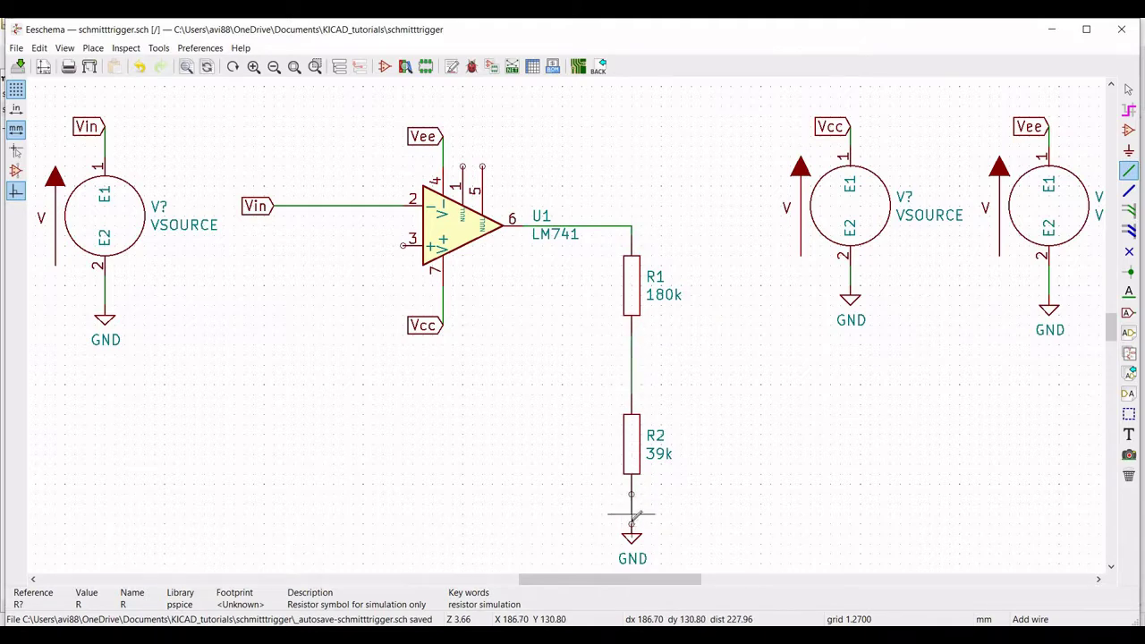
Wire op-amp pin 3 around below the Vcc label to the connection between R1 and R2.
{"action": "left_click", "coordinate": [402, 237]}
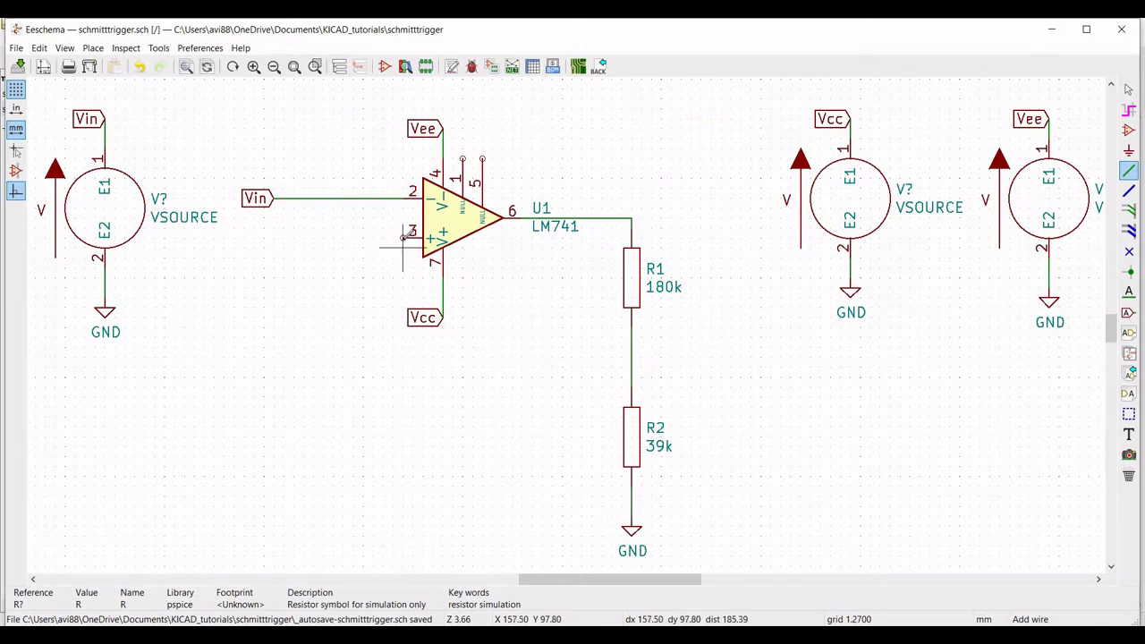
{"action": "left_click", "coordinate": [353, 356]}
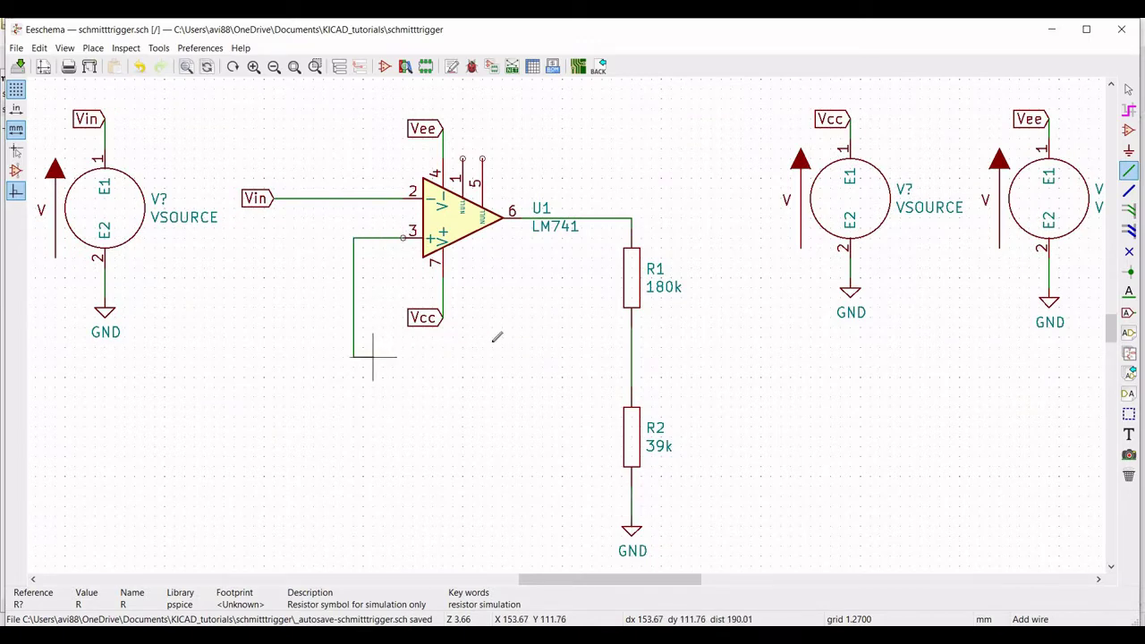
{"action": "left_click", "coordinate": [631, 357]}
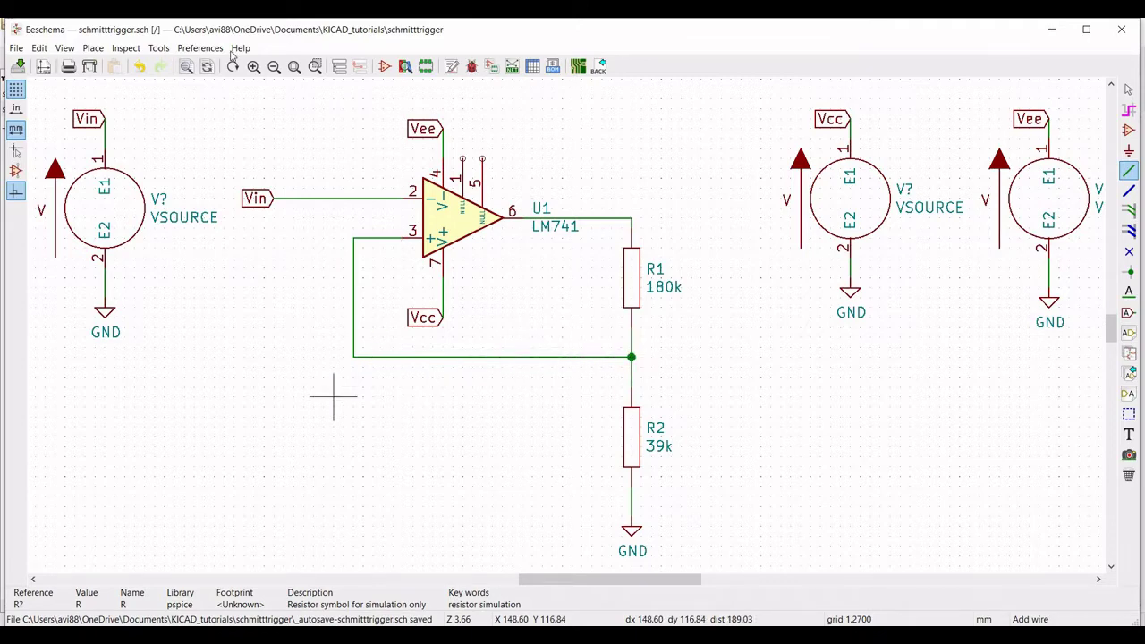
Place the graphic text ".tran 5m 10m" on the schematic below the Vin source.
{"action": "left_click", "coordinate": [40, 48]}
{"action": "mouse_move", "coordinate": [69, 56]}
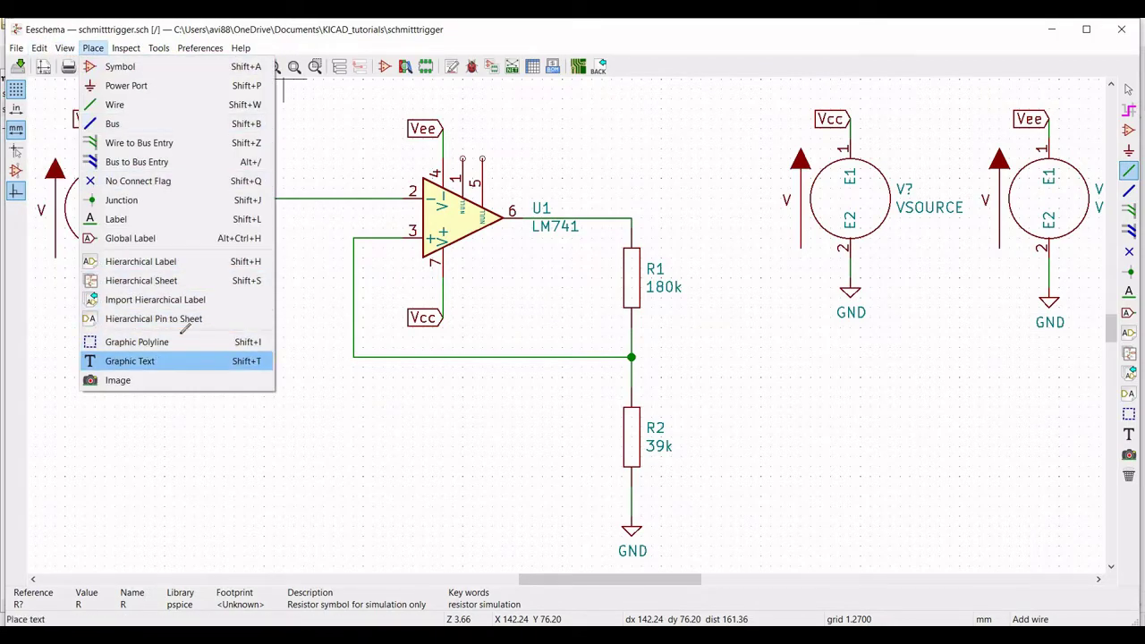
{"action": "left_click", "coordinate": [186, 360]}
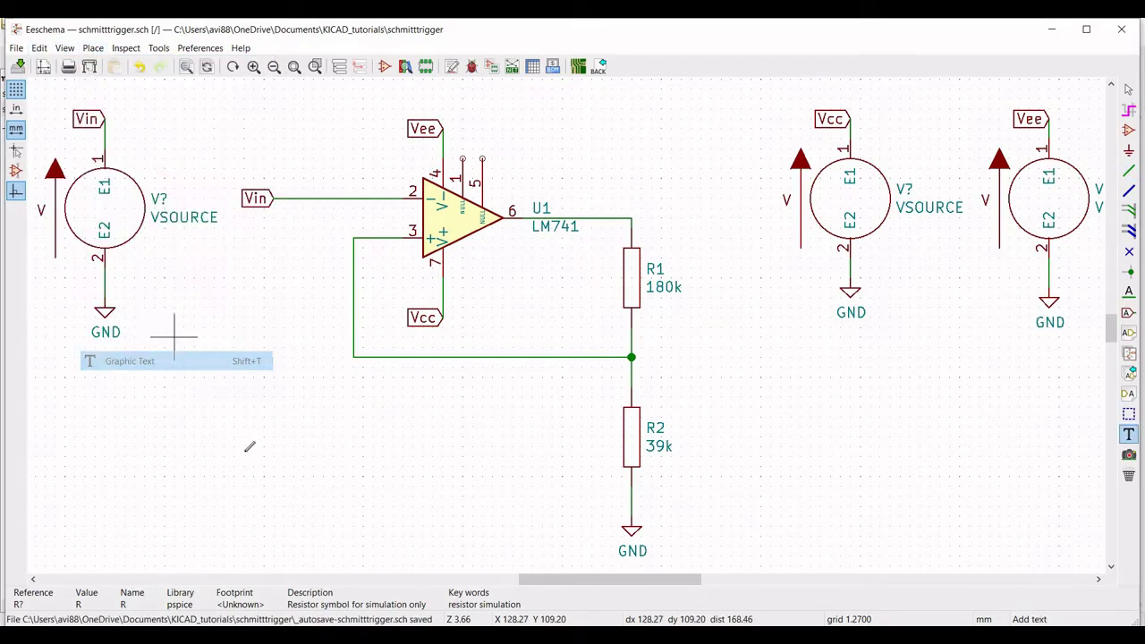
{"action": "left_click", "coordinate": [189, 508]}
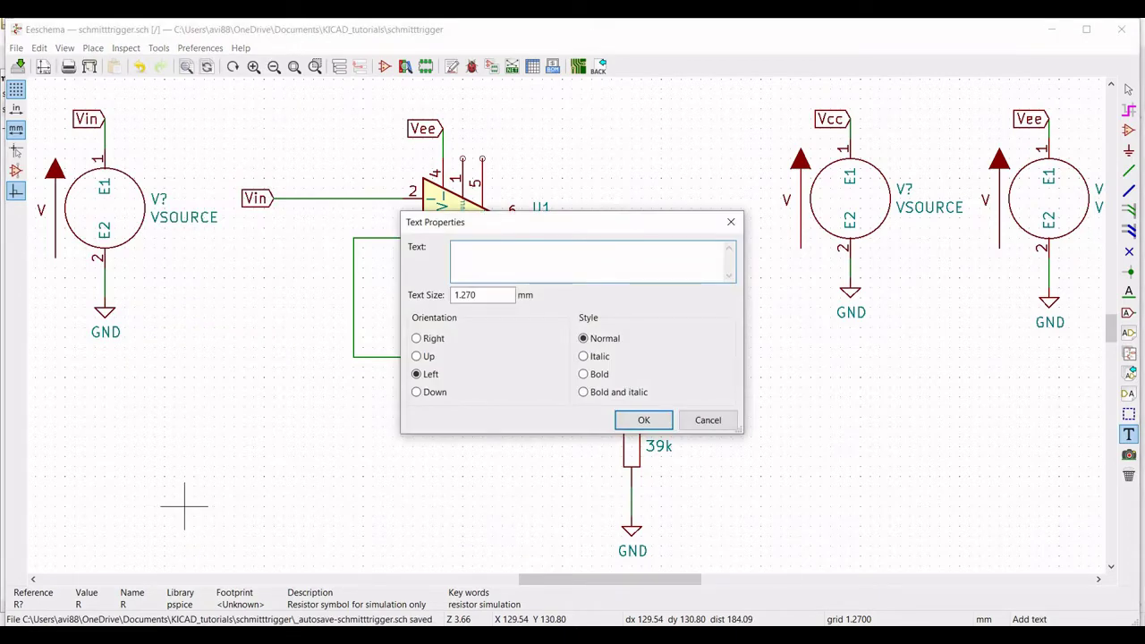
{"action": "type", "text": ".tran"}
{"action": "key", "text": "BackSpace"}
{"action": "key", "text": "BackSpace"}
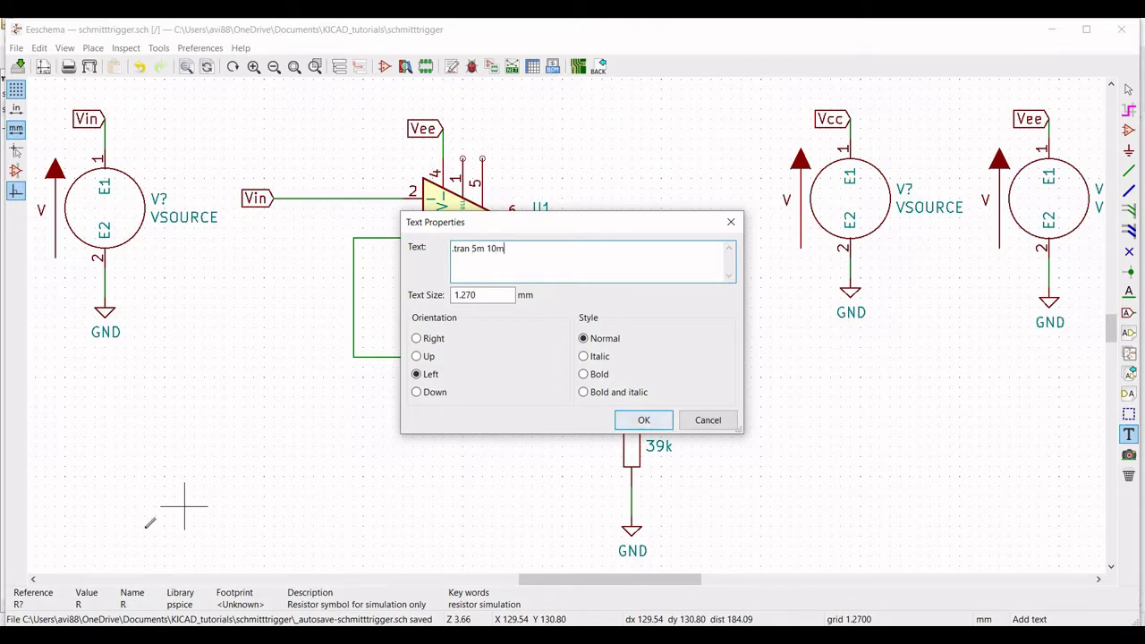
{"action": "left_click", "coordinate": [670, 428]}
{"action": "left_click", "coordinate": [689, 436]}
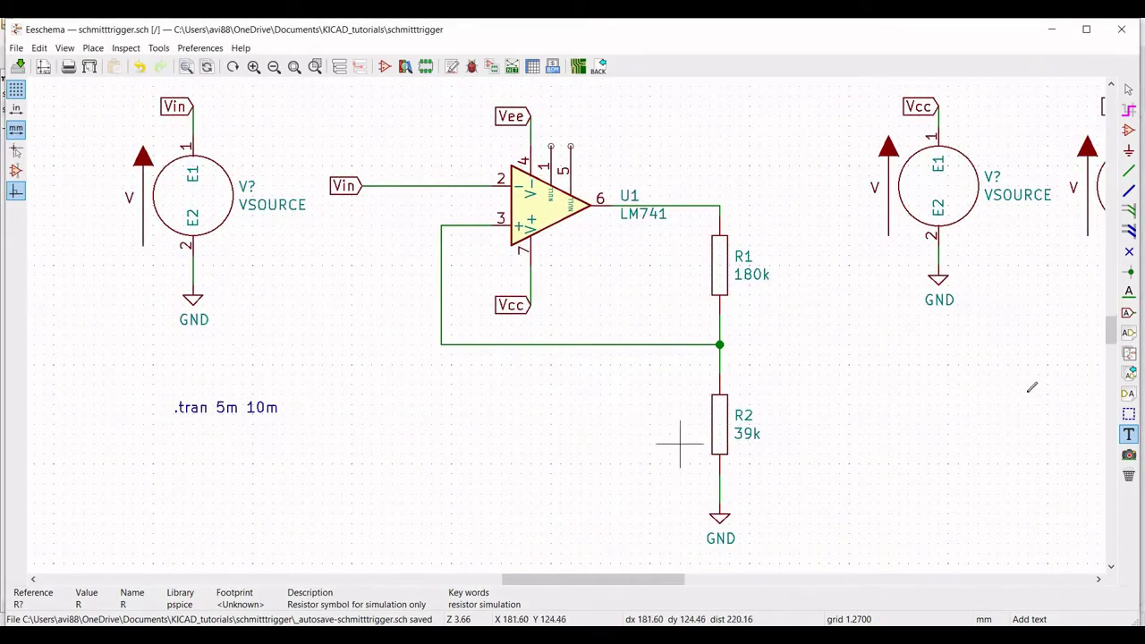
Set the reference of the source under the Vcc label to Vcc and its value to 0.
{"action": "left_click_drag", "start_coordinate": [1112, 338], "coordinate": [1112, 328]}
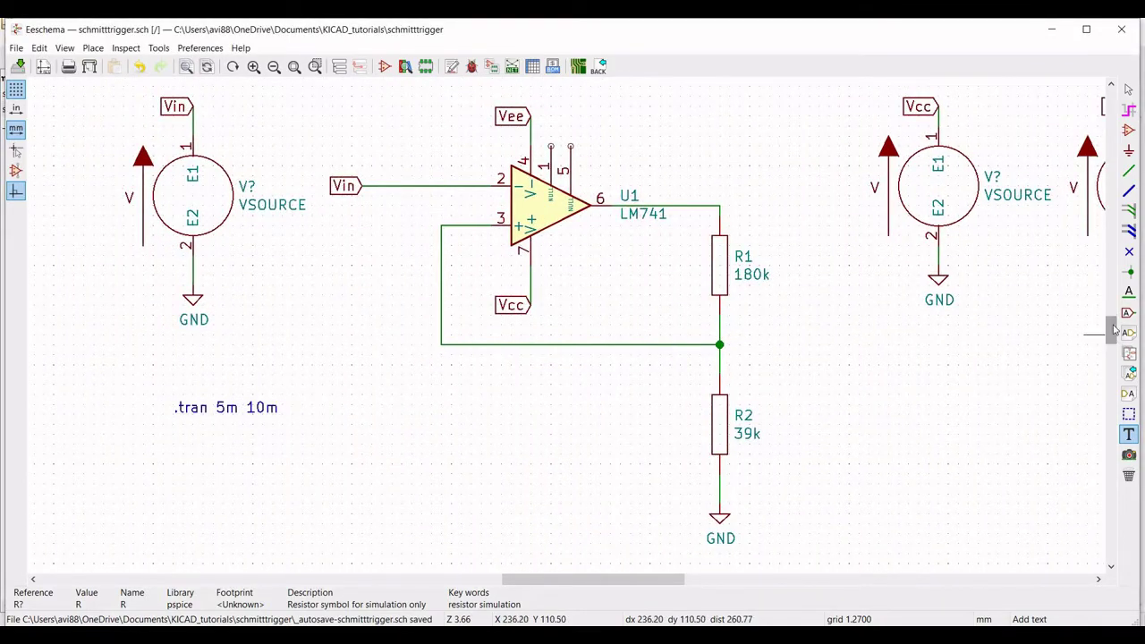
{"action": "left_click_drag", "start_coordinate": [638, 583], "coordinate": [672, 584]}
{"action": "right_click", "coordinate": [779, 289]}
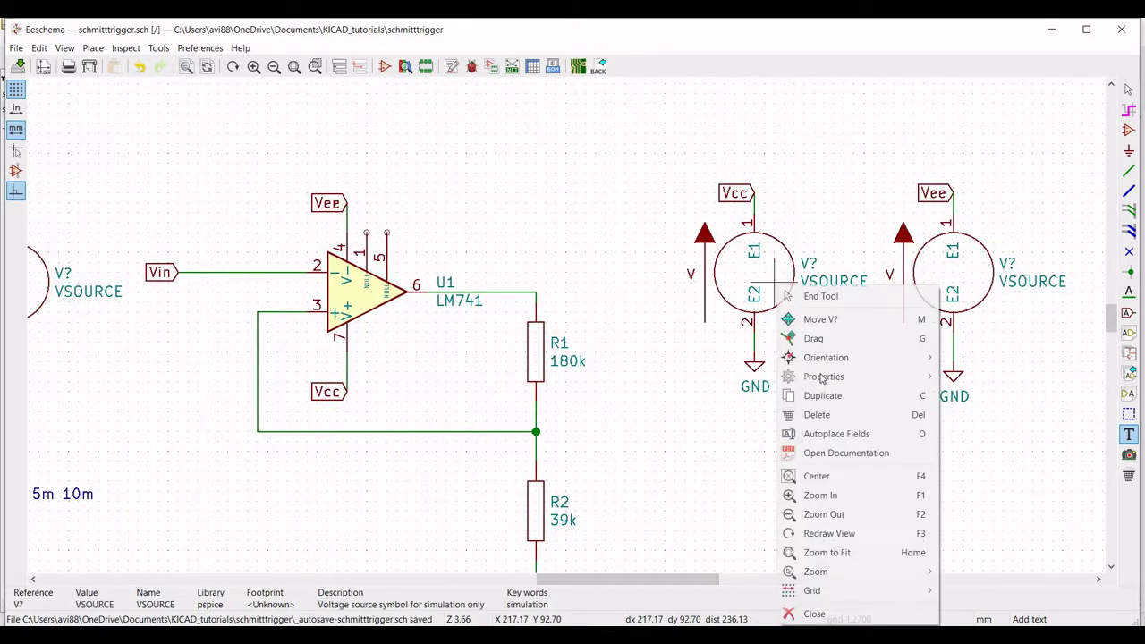
{"action": "mouse_move", "coordinate": [922, 376]}
{"action": "key", "text": "e"}
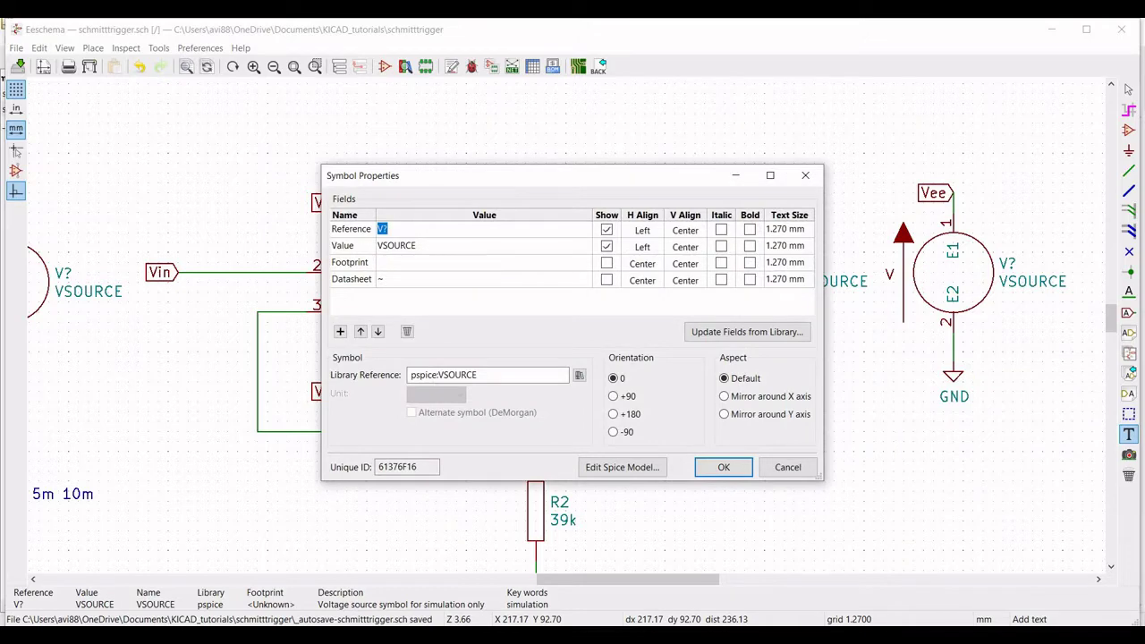
{"action": "type", "text": "Vcc"}
{"action": "left_click", "coordinate": [432, 245]}
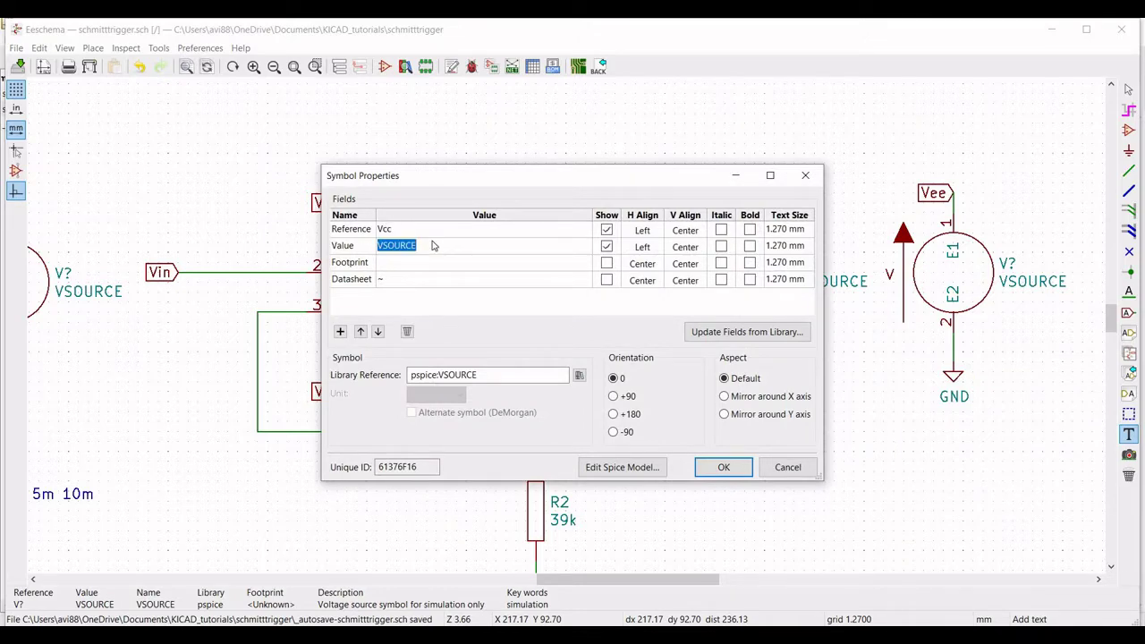
{"action": "type", "text": "0"}
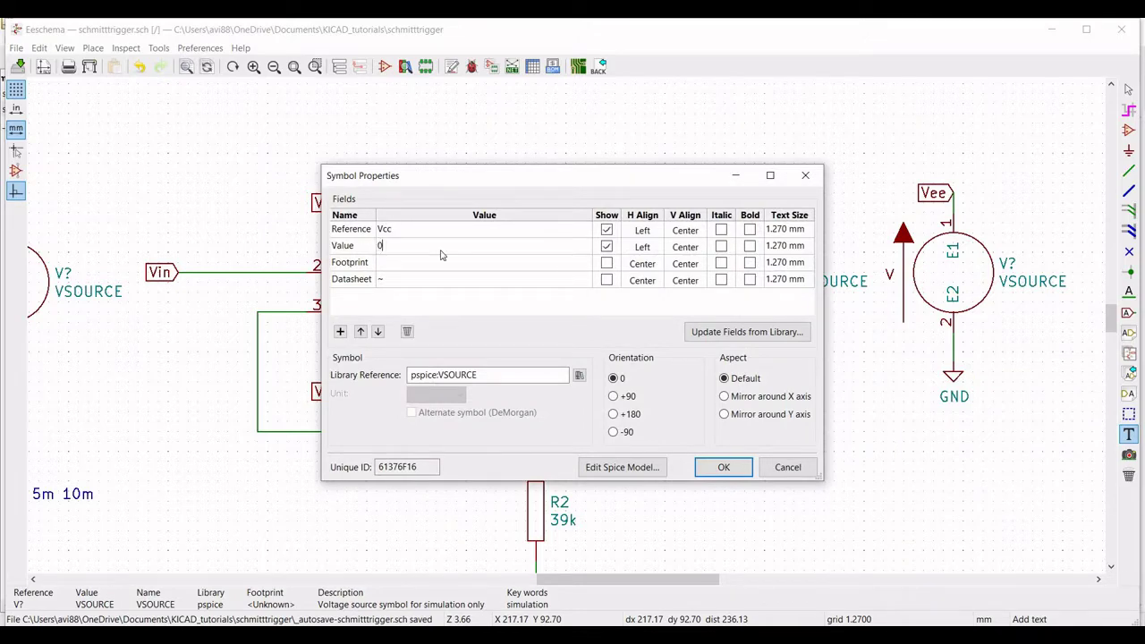
Give the Vcc source a Spice model with a DC voltage of 12 and apply its properties.
{"action": "left_click", "coordinate": [623, 468]}
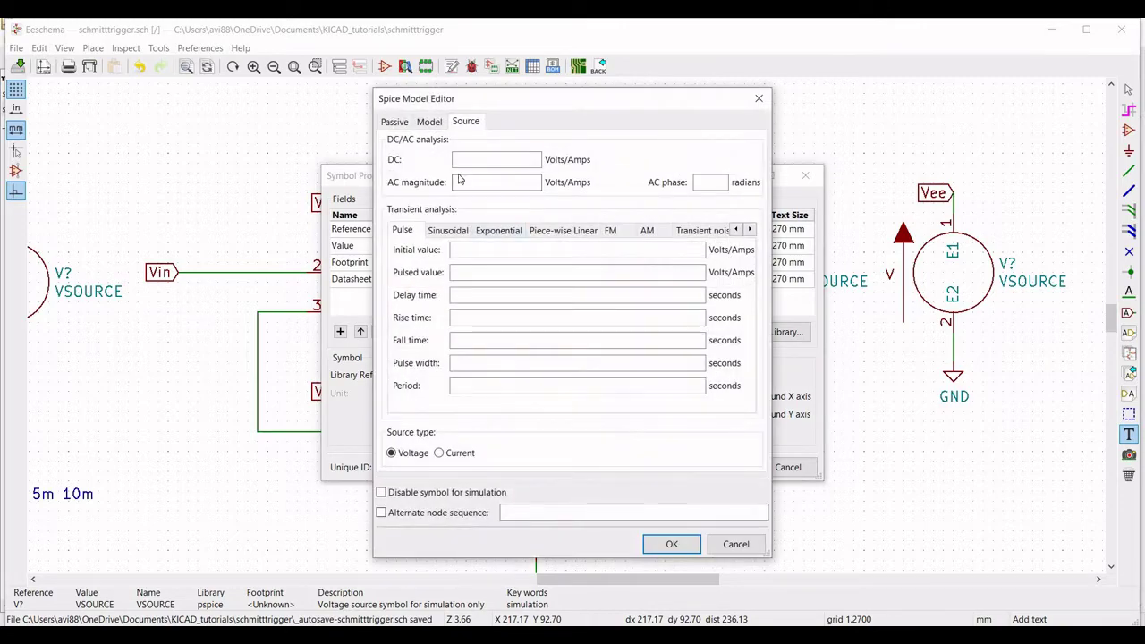
{"action": "left_click", "coordinate": [464, 163]}
{"action": "type", "text": "12"}
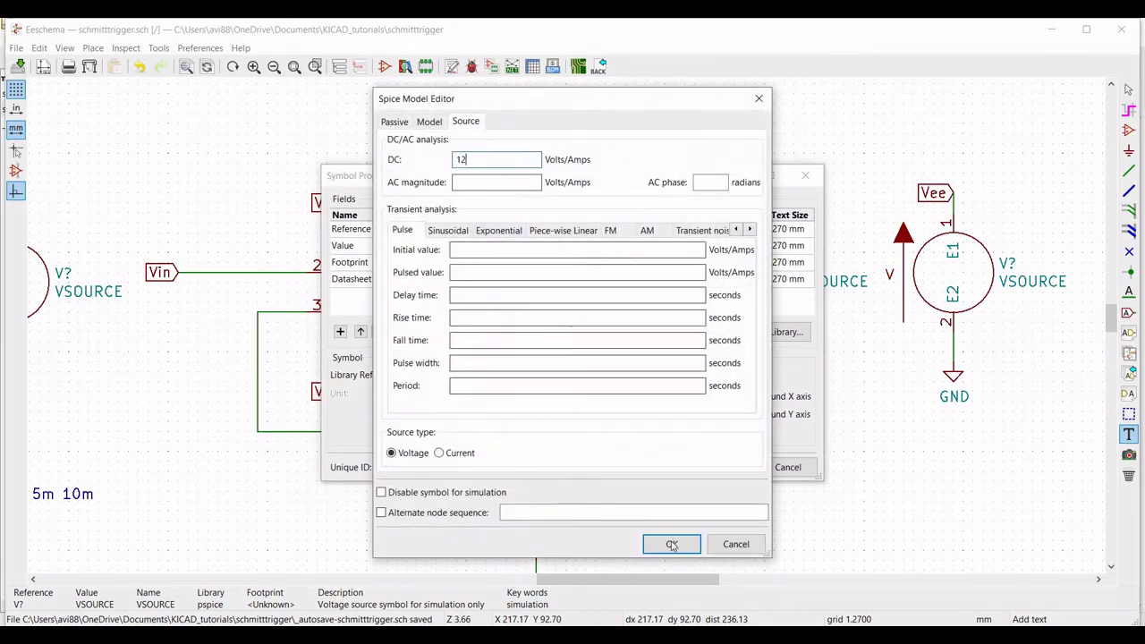
{"action": "left_click", "coordinate": [672, 544]}
{"action": "left_click", "coordinate": [724, 467]}
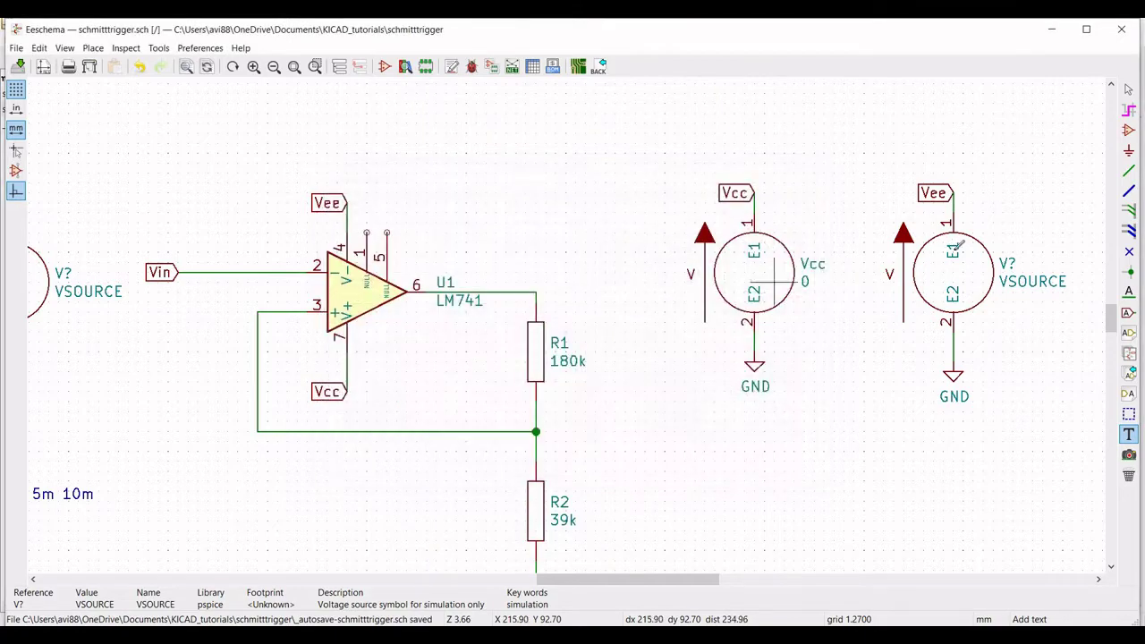
Set the reference of the source under the Vee label to Vee and its value to 0.
{"action": "right_click", "coordinate": [965, 271]}
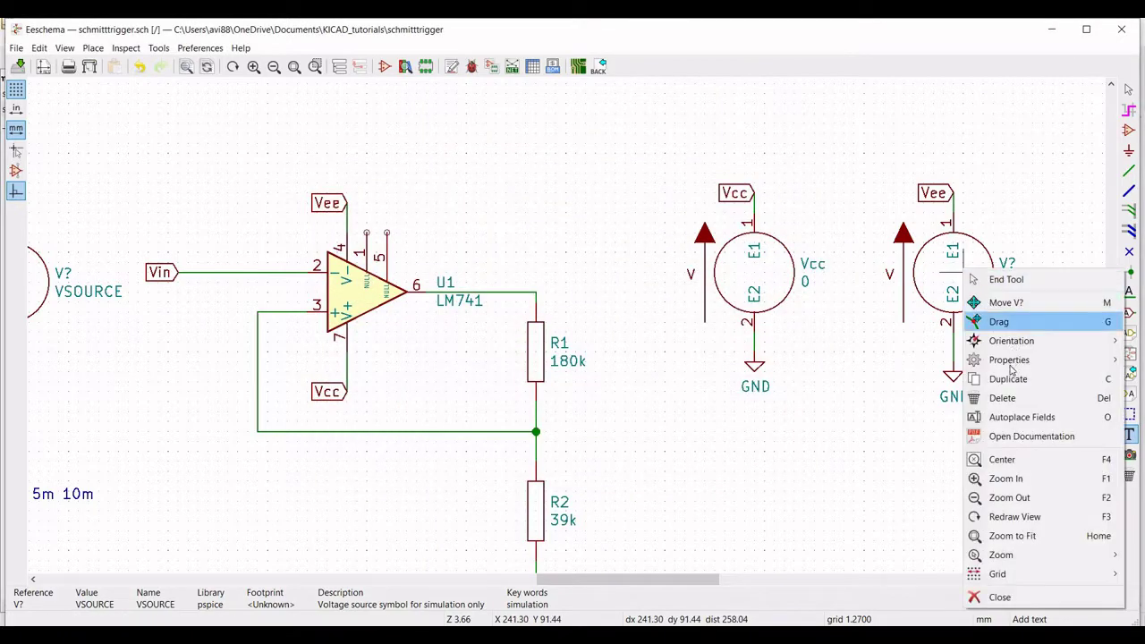
{"action": "mouse_move", "coordinate": [1009, 360]}
{"action": "left_click", "coordinate": [875, 367]}
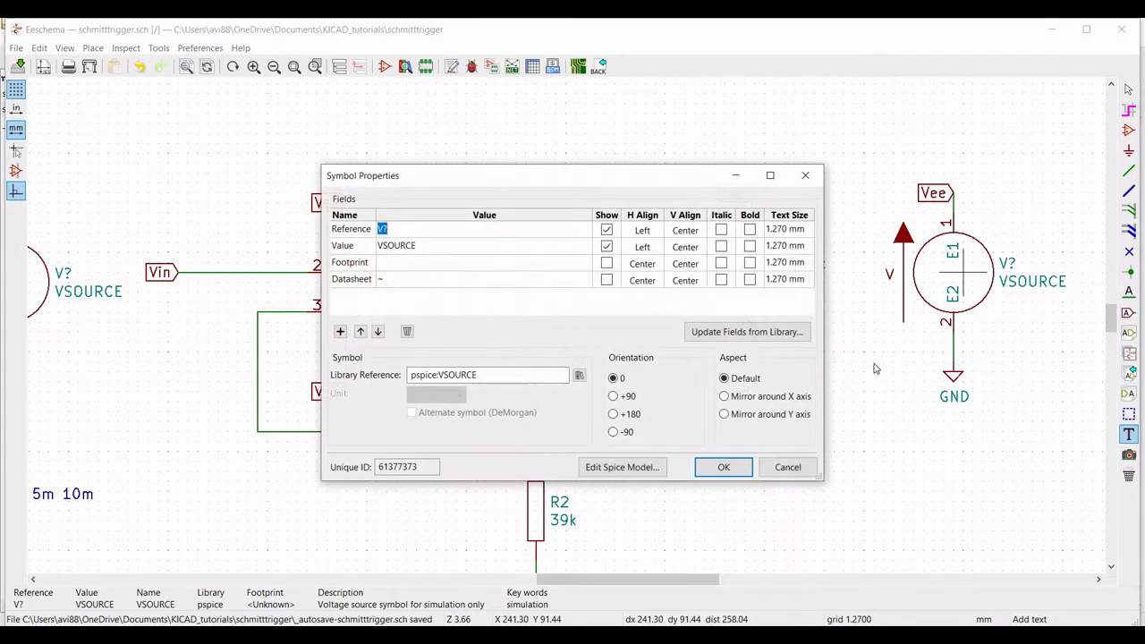
{"action": "type", "text": "Vee"}
{"action": "left_click", "coordinate": [469, 247]}
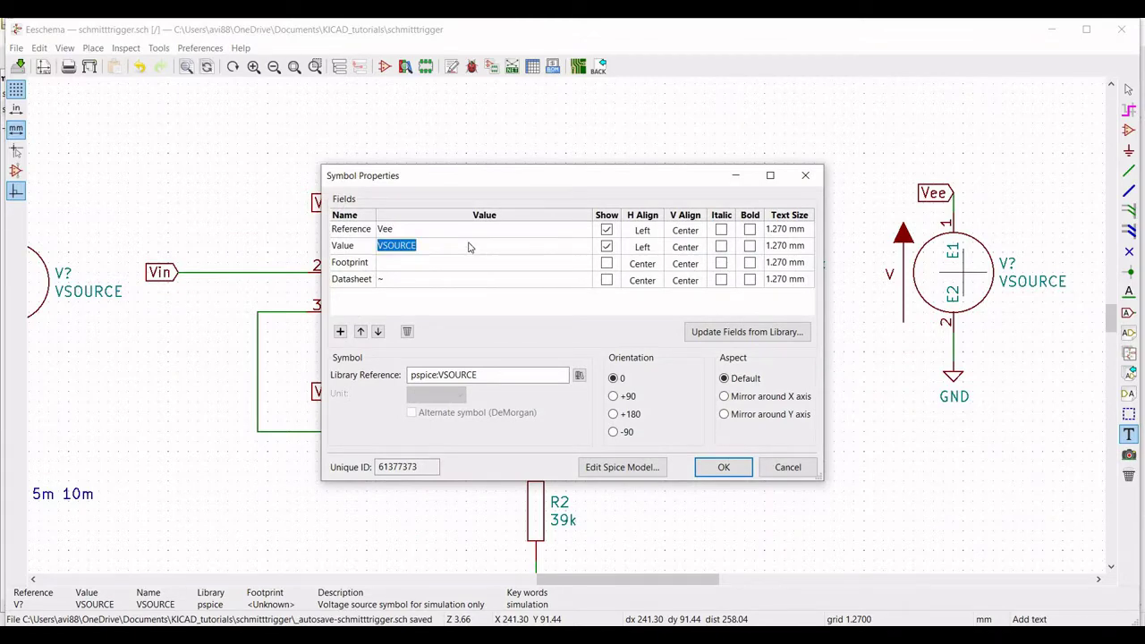
{"action": "type", "text": "0"}
Give the Vee source a Spice model with a DC voltage of -12 and apply its properties.
{"action": "left_click", "coordinate": [624, 467]}
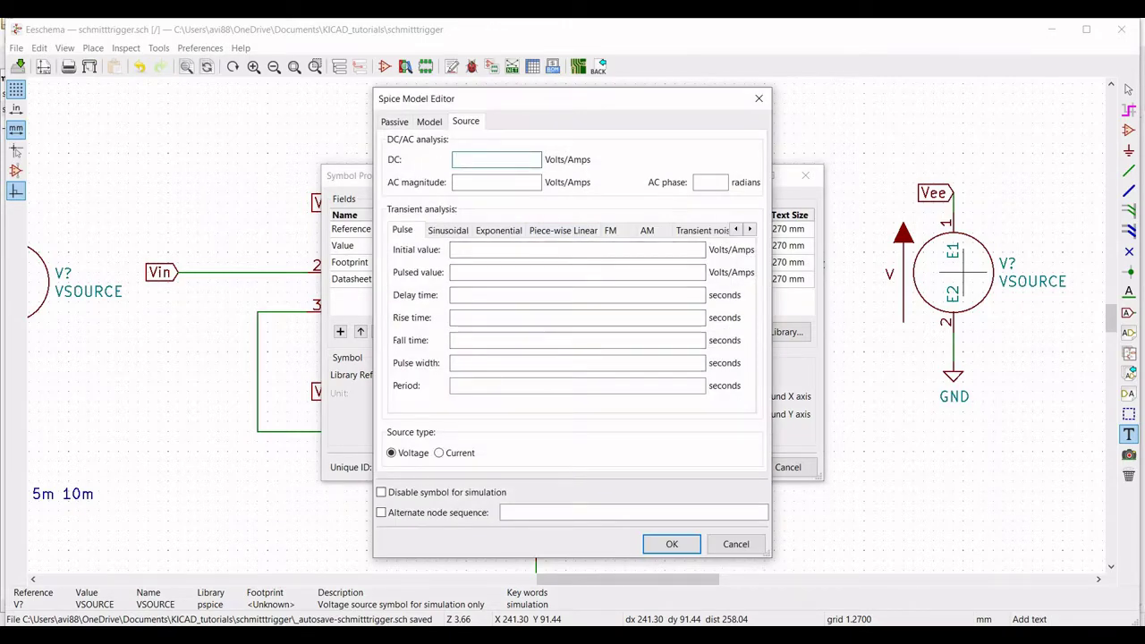
{"action": "type", "text": "-12"}
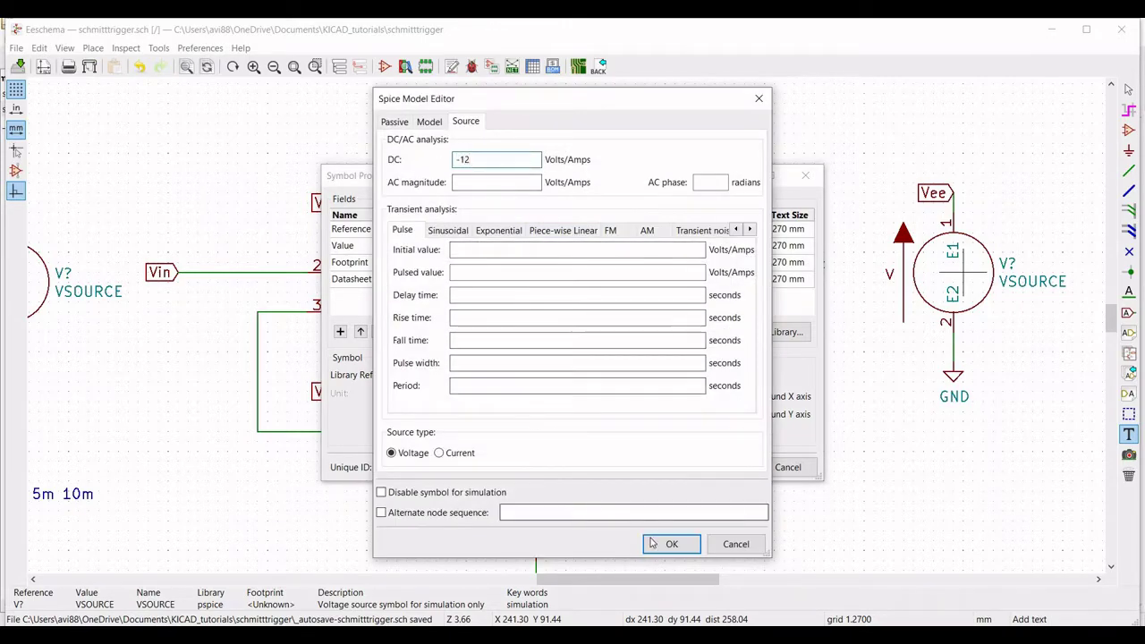
{"action": "left_click", "coordinate": [672, 543]}
{"action": "key", "text": "Return"}
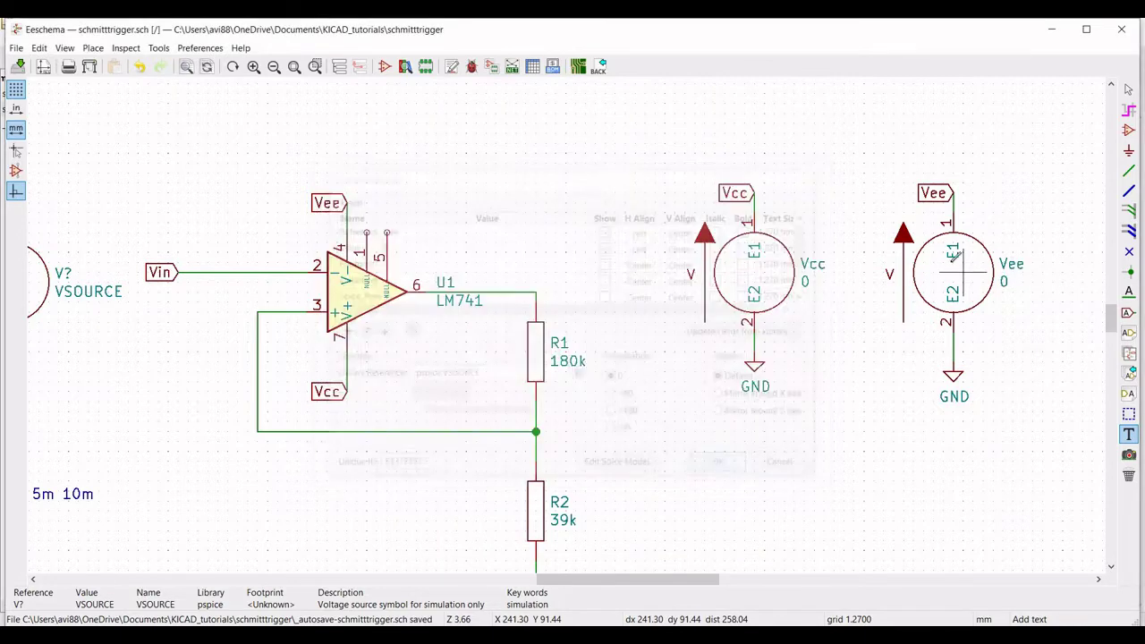
Set the reference of the source under the Vin label to Vin and its value to 0.
{"action": "left_click_drag", "start_coordinate": [622, 584], "coordinate": [570, 584]}
{"action": "right_click", "coordinate": [282, 258]}
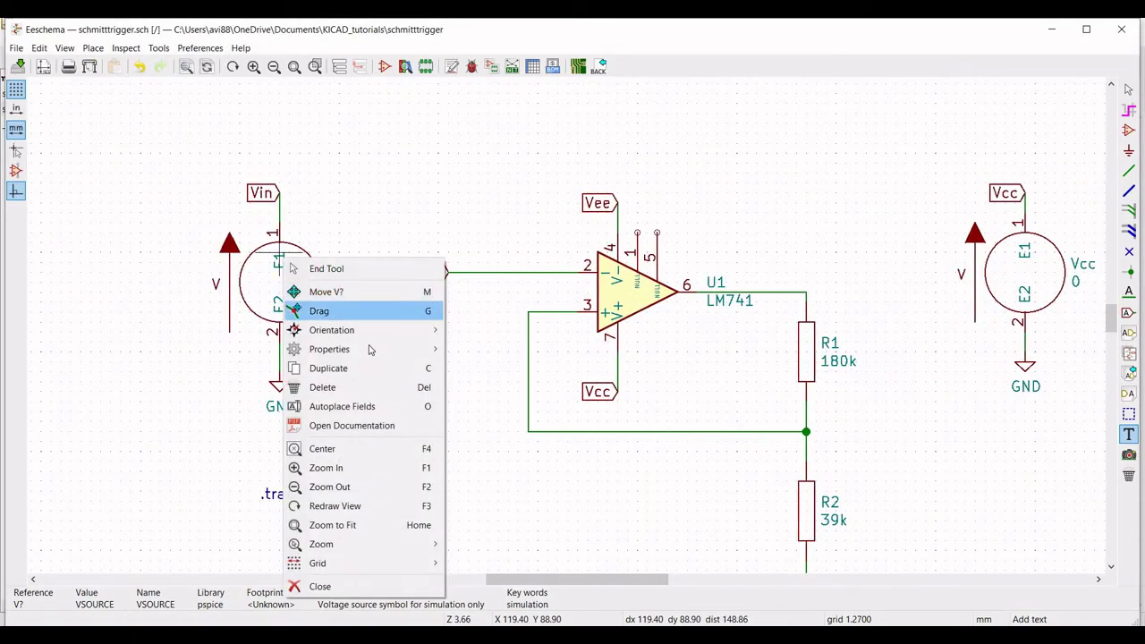
{"action": "mouse_move", "coordinate": [429, 349]}
{"action": "left_click", "coordinate": [487, 349]}
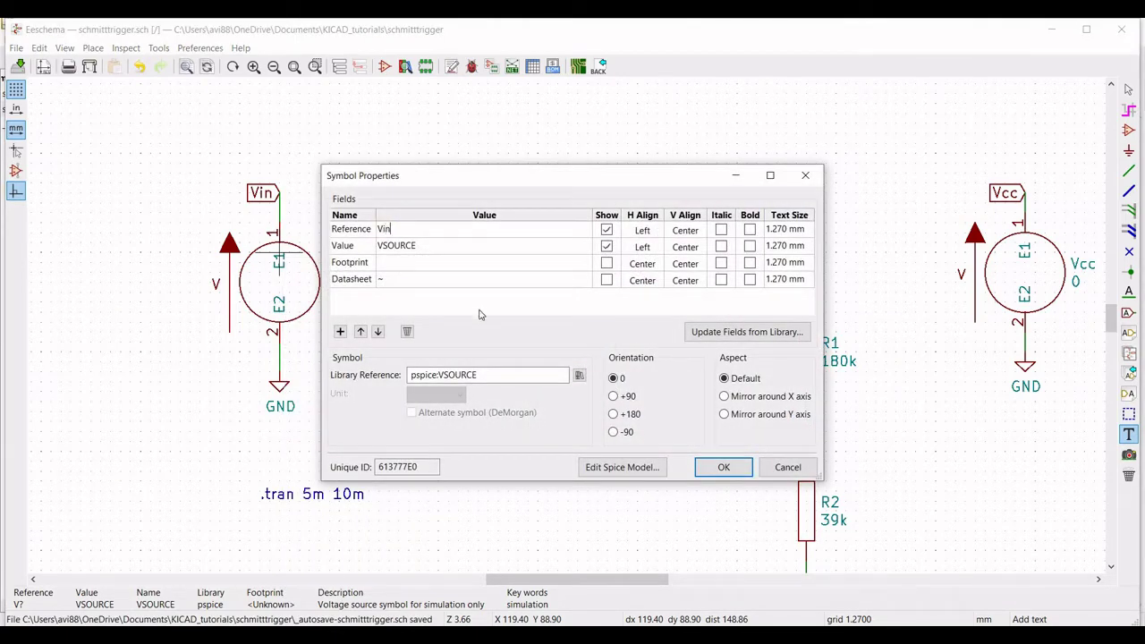
{"action": "left_click", "coordinate": [440, 251]}
{"action": "type", "text": "0"}
Give the Vin source a sinusoidal Spice model with DC offset 0, amplitude 2 and frequency 1k, and apply its properties.
{"action": "left_click", "coordinate": [613, 467]}
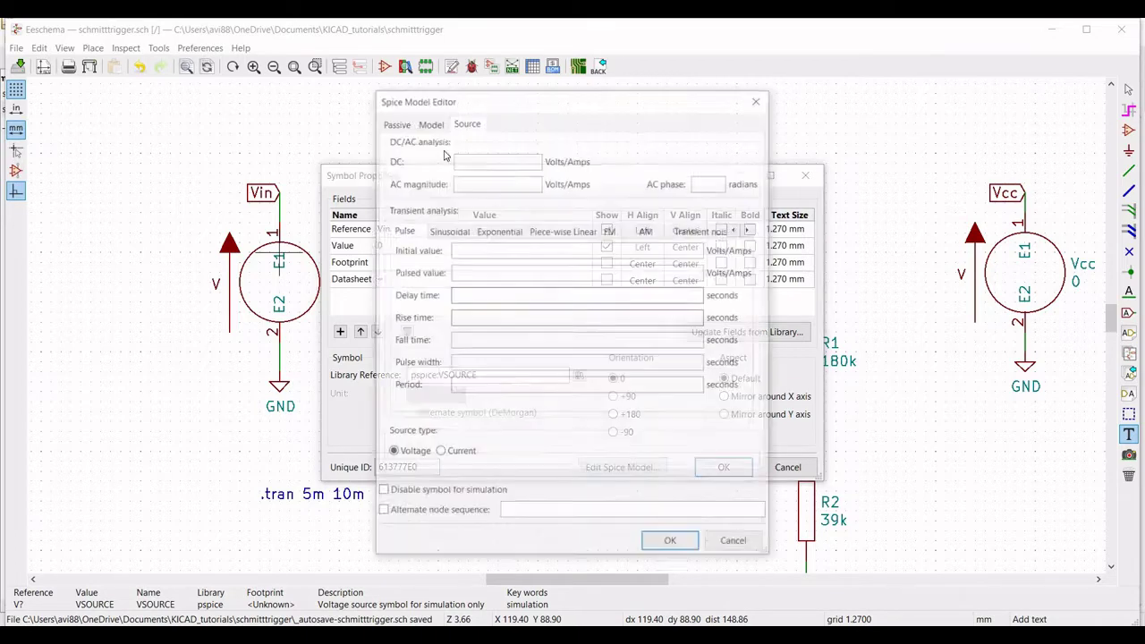
{"action": "left_click", "coordinate": [447, 231]}
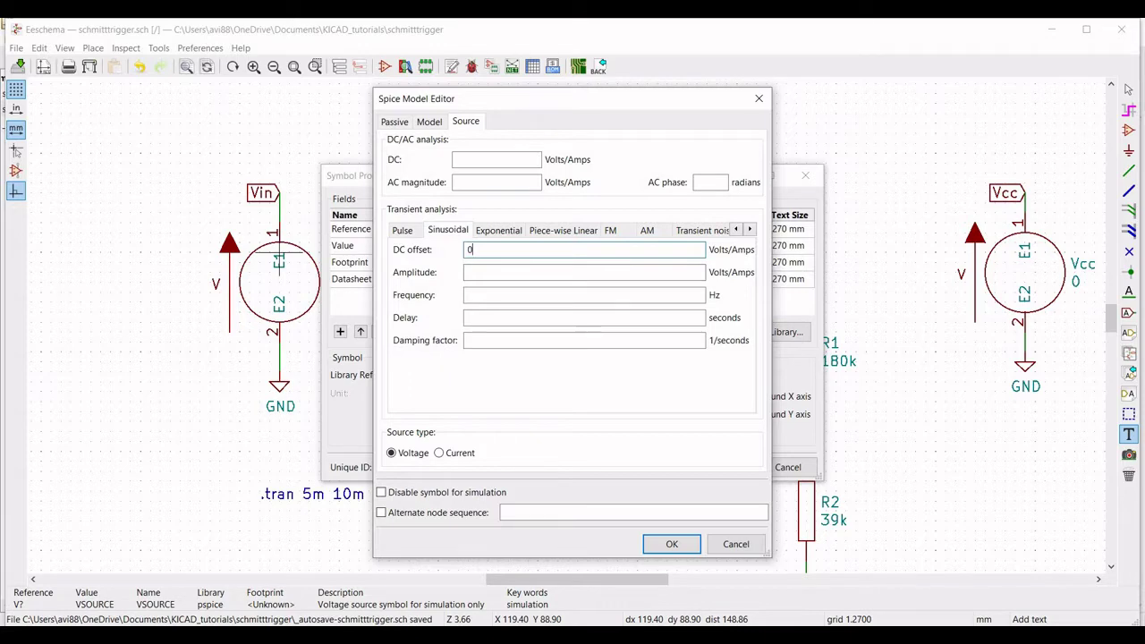
{"action": "left_click", "coordinate": [514, 275]}
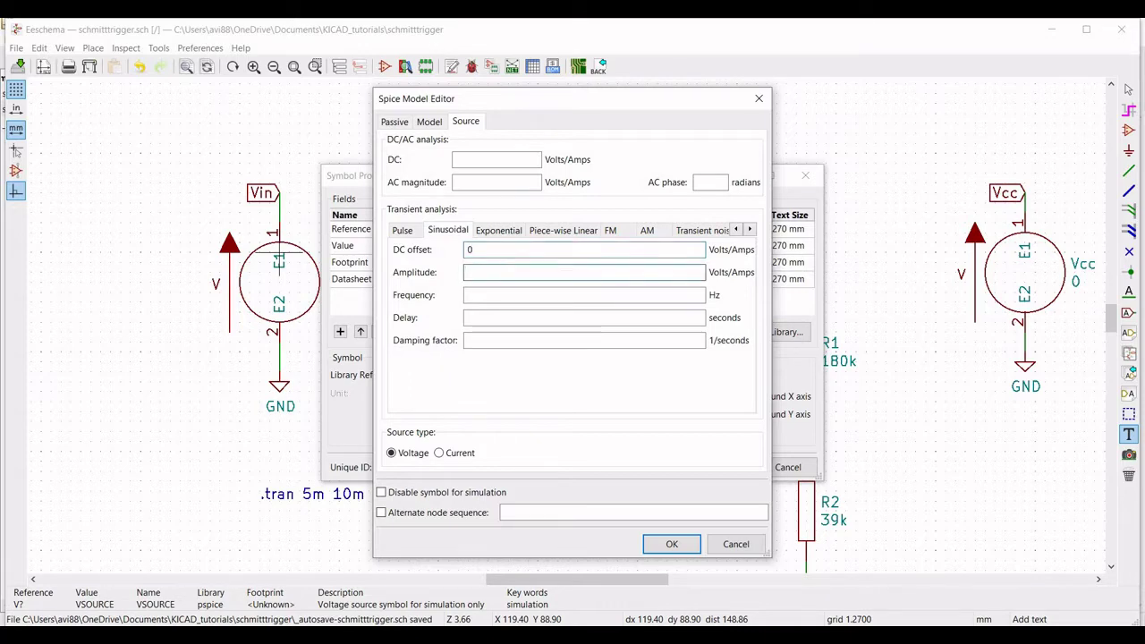
{"action": "type", "text": "2"}
{"action": "left_click", "coordinate": [481, 299]}
{"action": "type", "text": "1"}
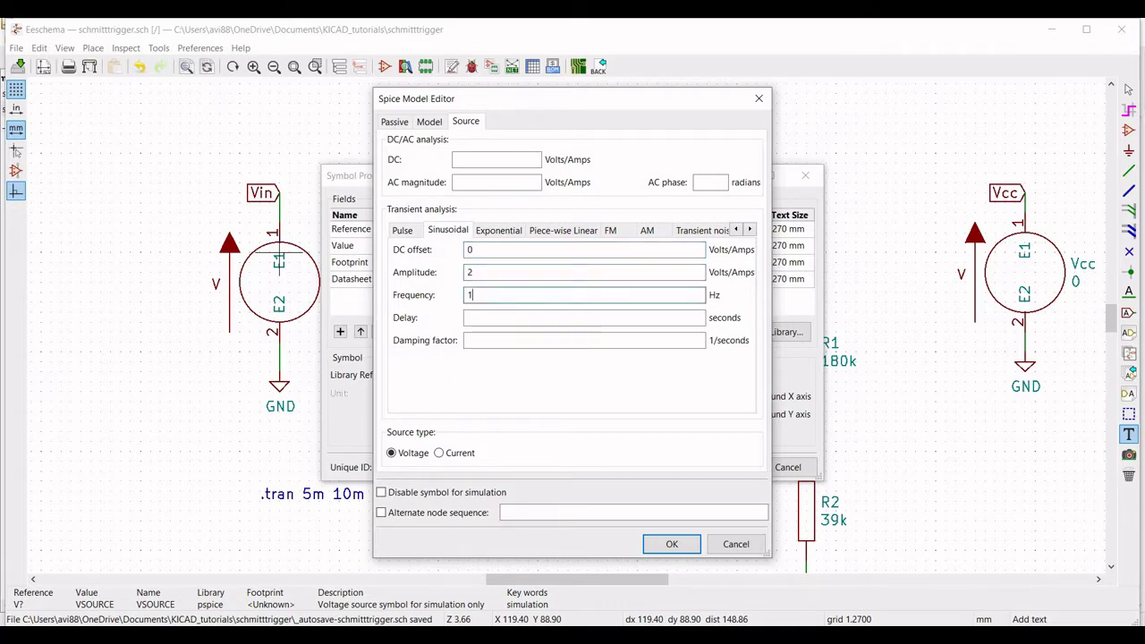
{"action": "type", "text": "k"}
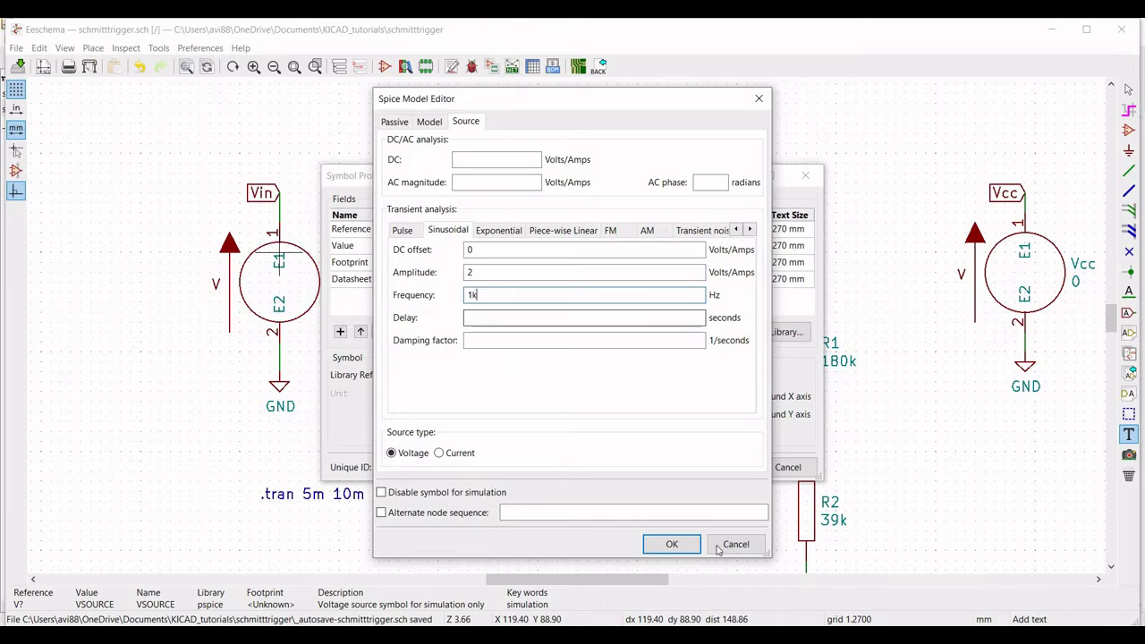
{"action": "left_click", "coordinate": [672, 544]}
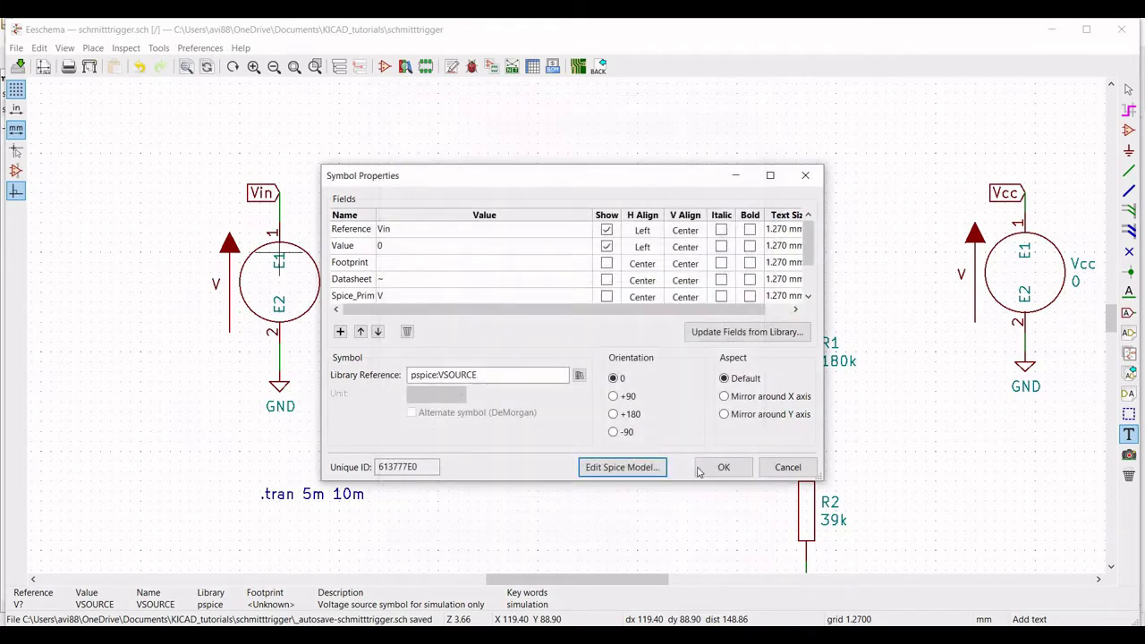
{"action": "left_click", "coordinate": [722, 468]}
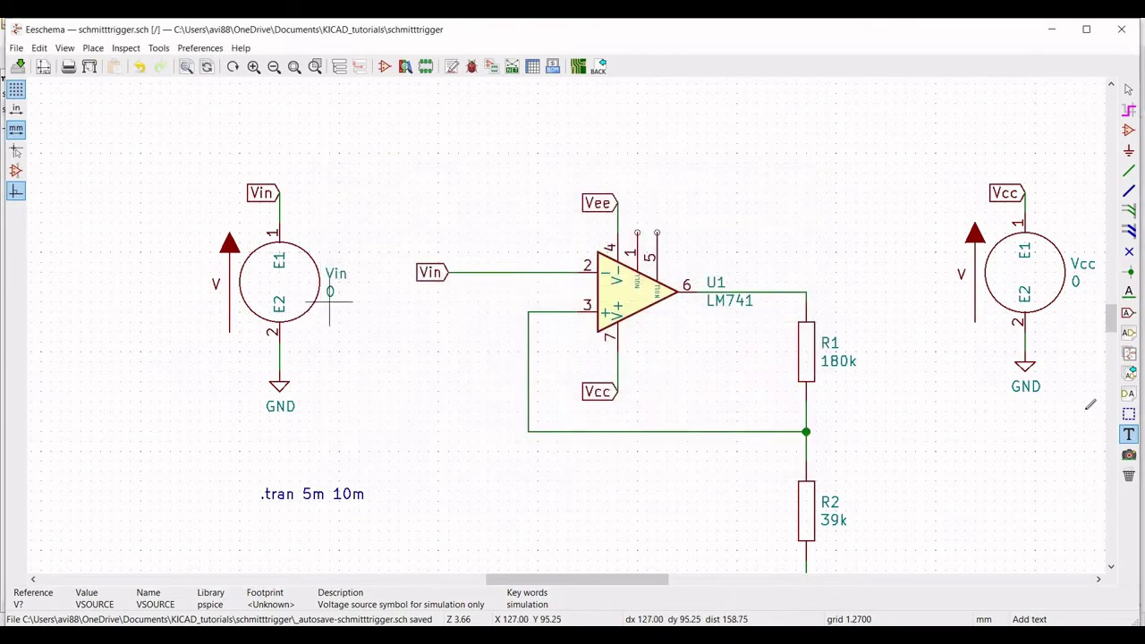
Save the completed Schmitt trigger schematic.
{"action": "left_click", "coordinate": [274, 67]}
{"action": "left_click_drag", "start_coordinate": [573, 586], "coordinate": [696, 97]}
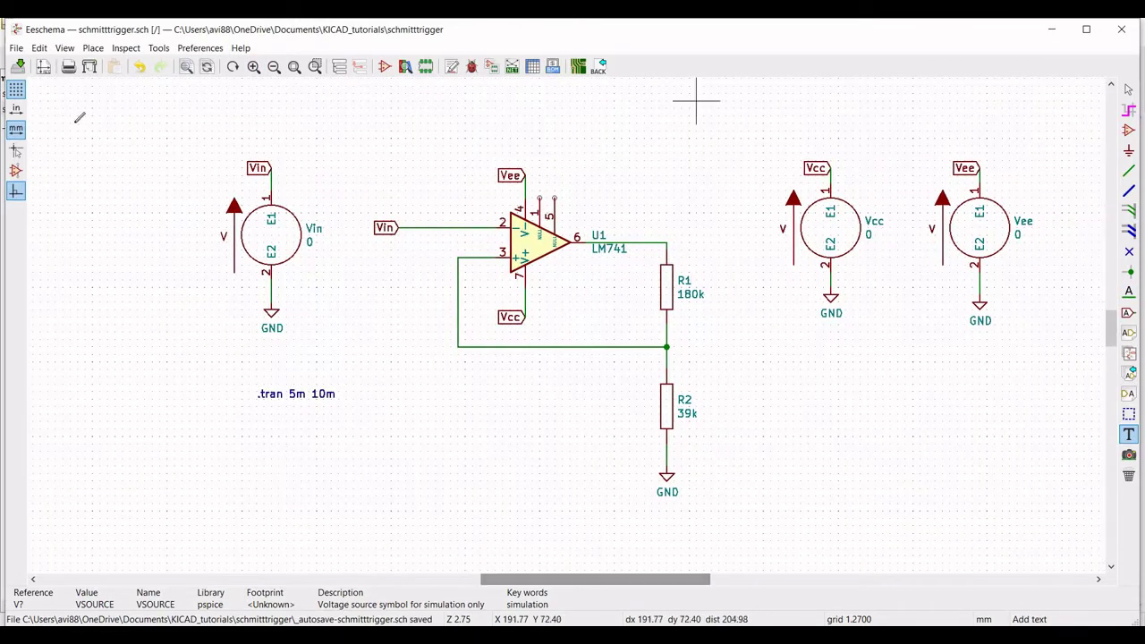
{"action": "left_click", "coordinate": [18, 67]}
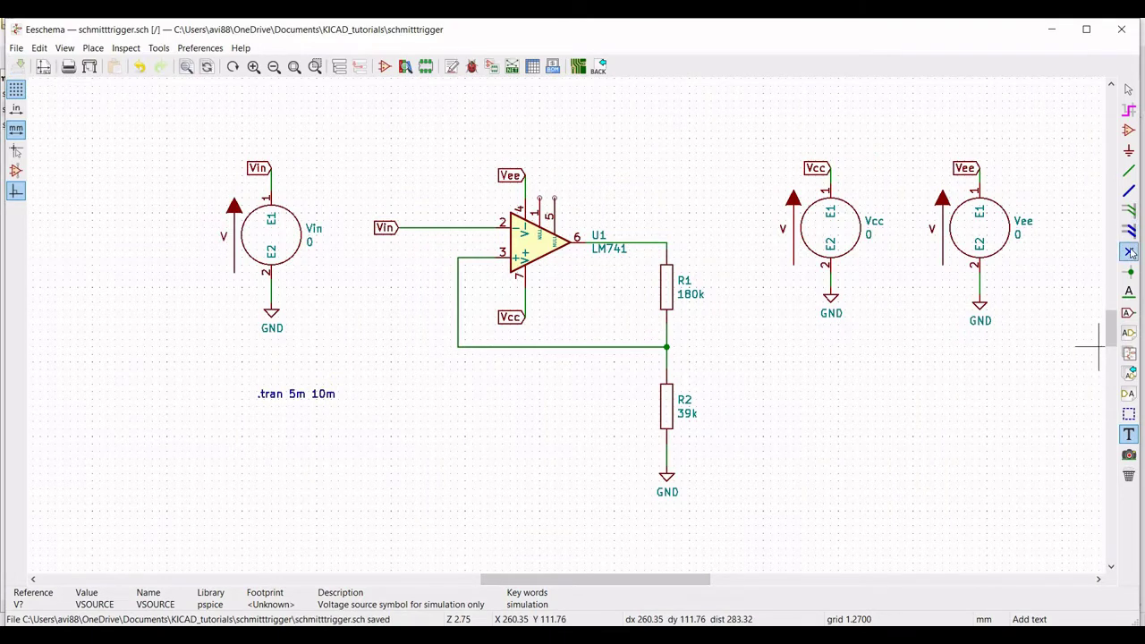
Place no-connect flags on the unused pins 1 and 5 of the LM741.
{"action": "left_click", "coordinate": [1129, 252]}
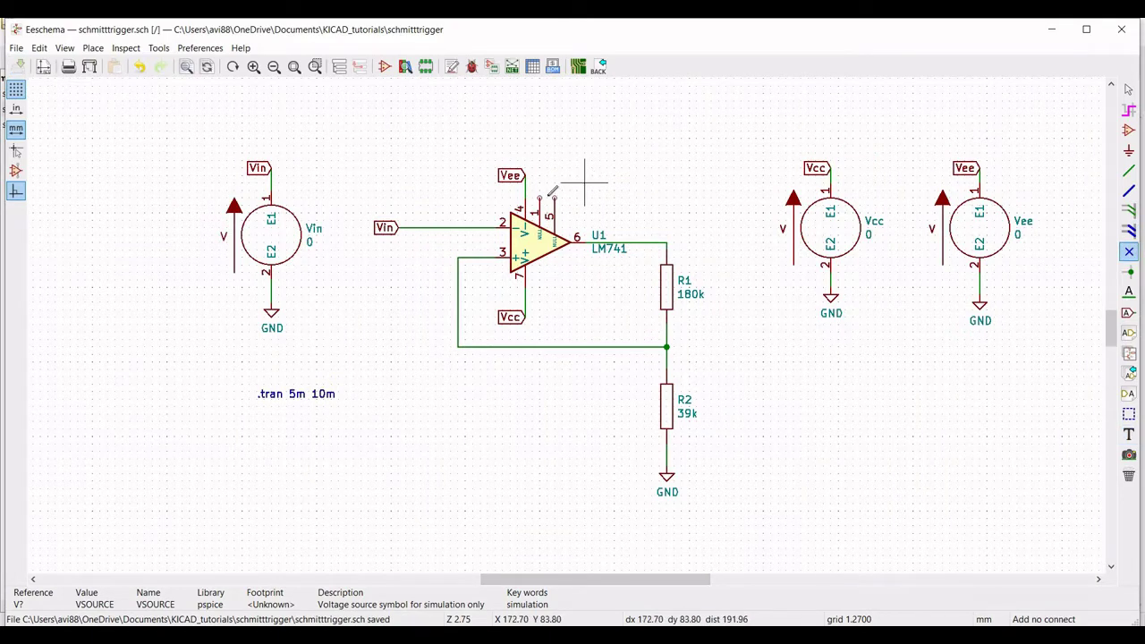
{"action": "left_click", "coordinate": [539, 198]}
{"action": "left_click", "coordinate": [555, 197]}
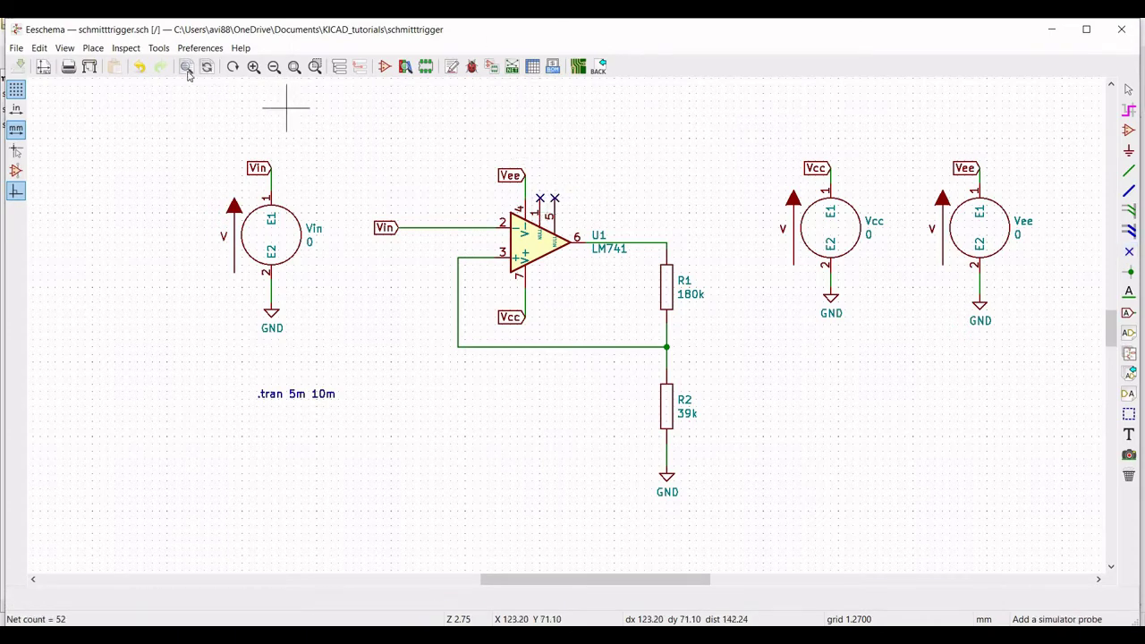
Open the Spice simulator, run the transient simulation and probe the Vin wire to plot its voltage.
{"action": "left_click", "coordinate": [158, 47]}
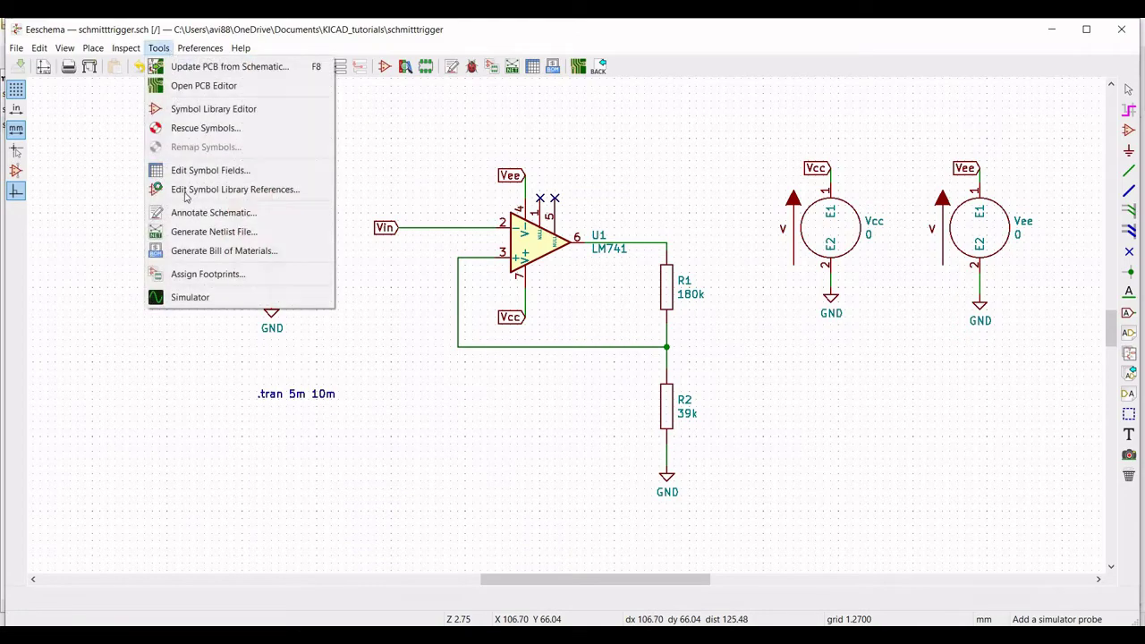
{"action": "left_click", "coordinate": [184, 297]}
{"action": "left_click", "coordinate": [53, 81]}
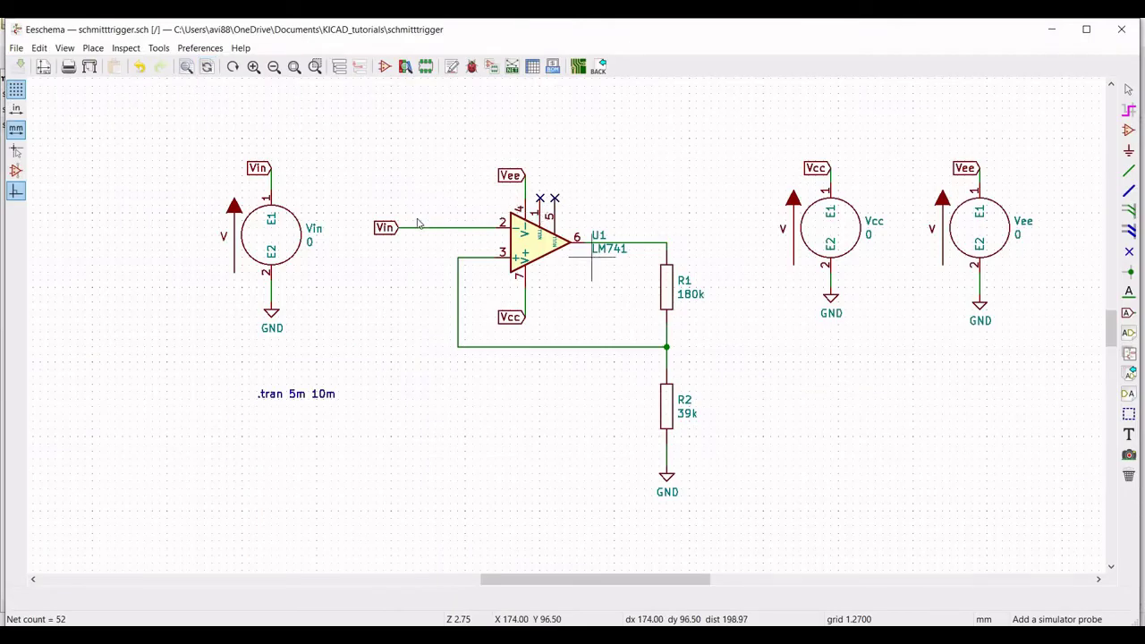
{"action": "left_click", "coordinate": [473, 219]}
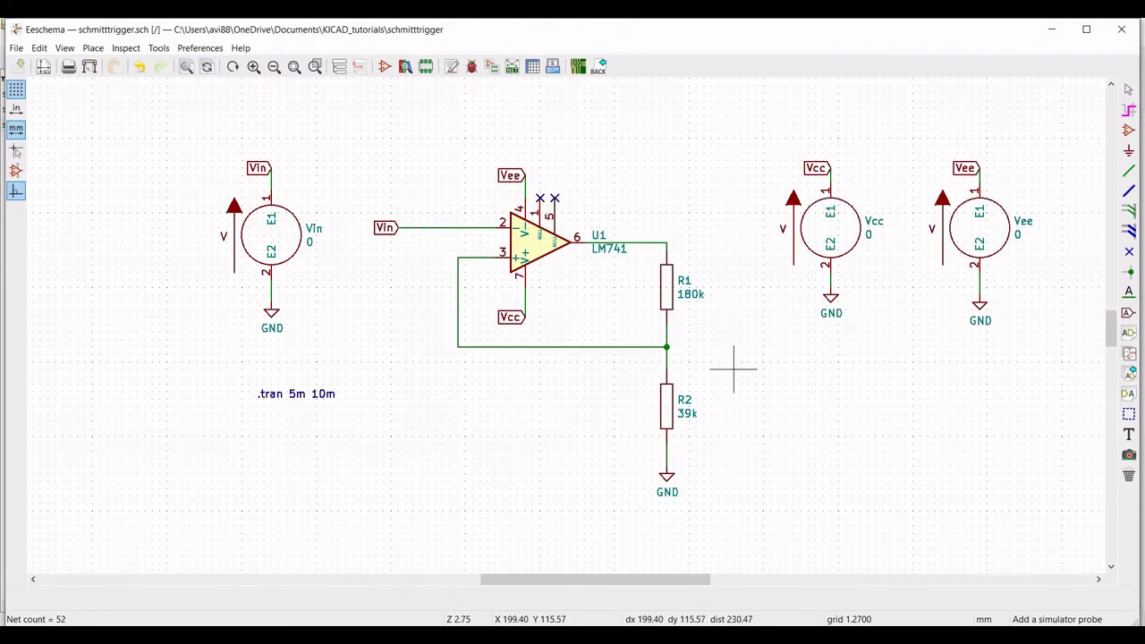
{"action": "left_click", "coordinate": [913, 577]}
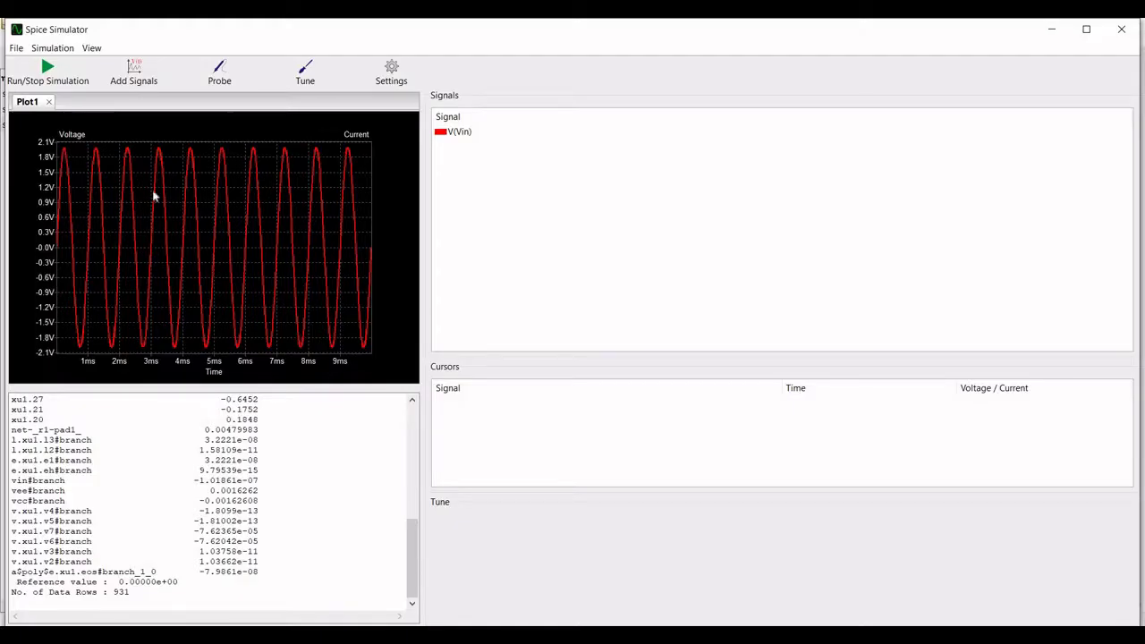
Probe a second signal in the schematic for the simulation plot and return to the plot.
{"action": "left_click", "coordinate": [222, 75]}
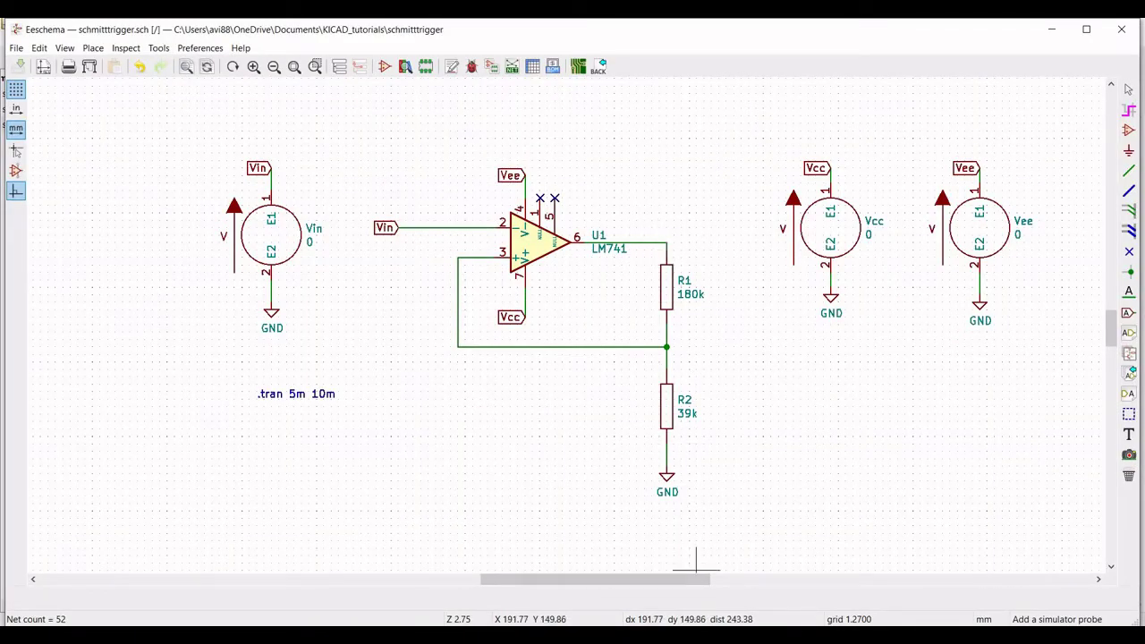
{"action": "mouse_move", "coordinate": [756, 631]}
{"action": "left_click", "coordinate": [913, 573]}
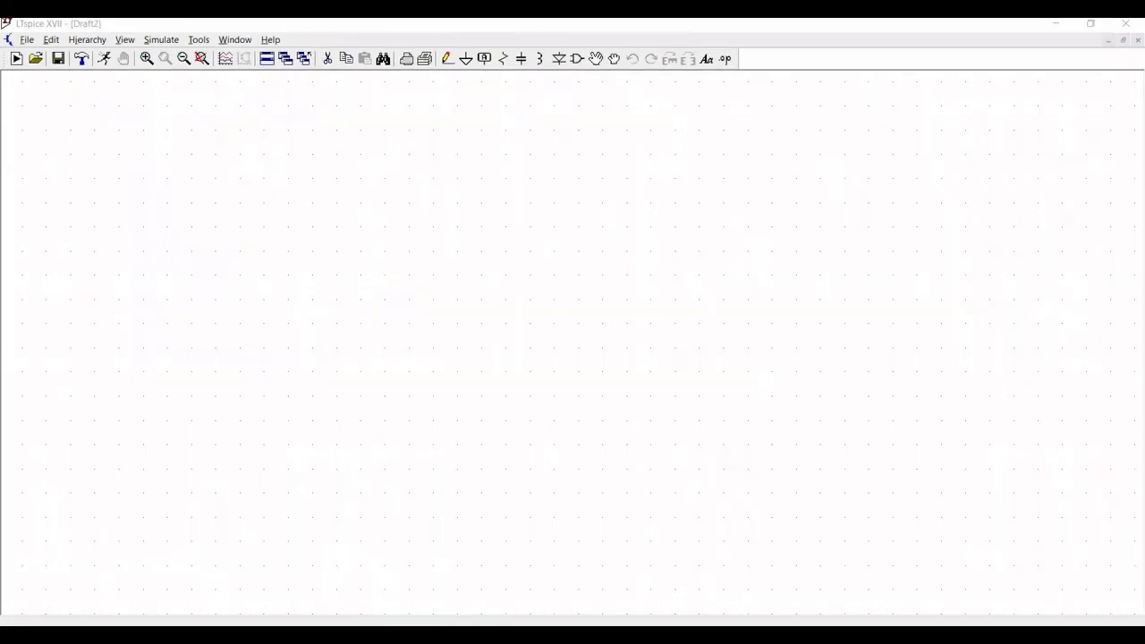
In LTspice, place one LM741 from the OpAmps component library in the middle of the empty schematic.
{"action": "left_click", "coordinate": [577, 61]}
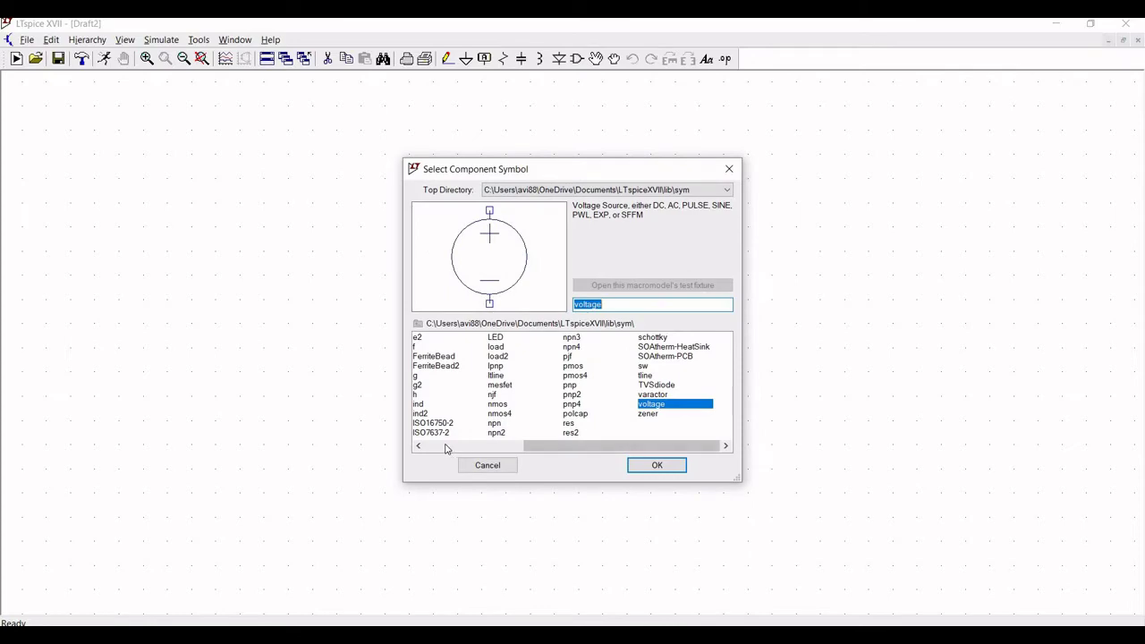
{"action": "left_click", "coordinate": [455, 450]}
{"action": "left_click", "coordinate": [429, 415]}
{"action": "double_click", "coordinate": [430, 415]}
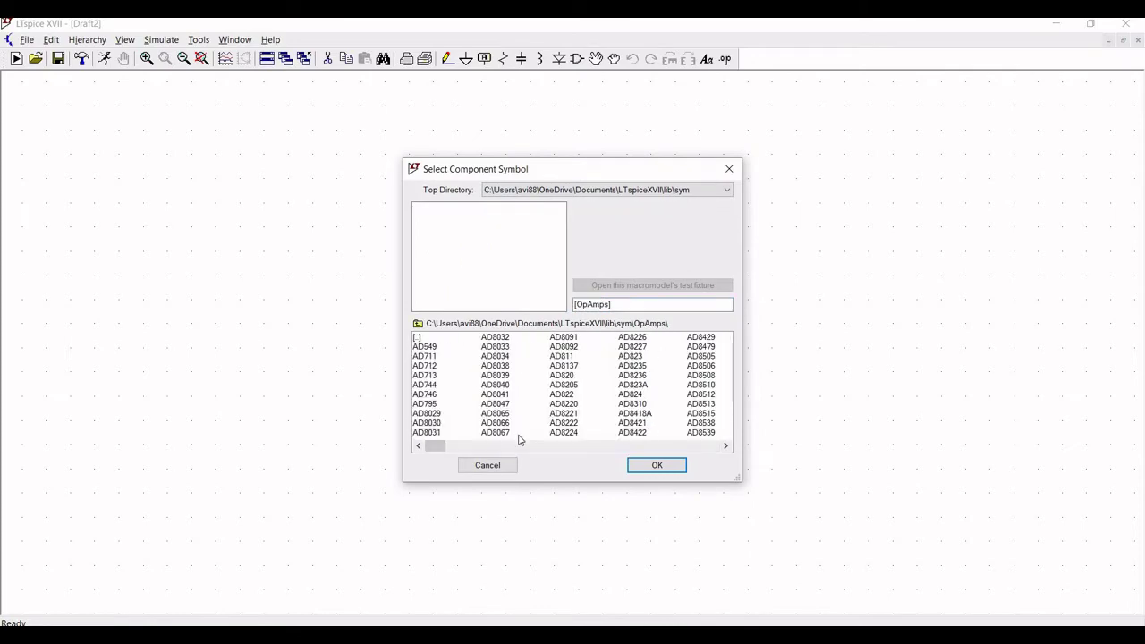
{"action": "left_click", "coordinate": [515, 446]}
{"action": "left_click", "coordinate": [512, 446]}
{"action": "left_click", "coordinate": [515, 446]}
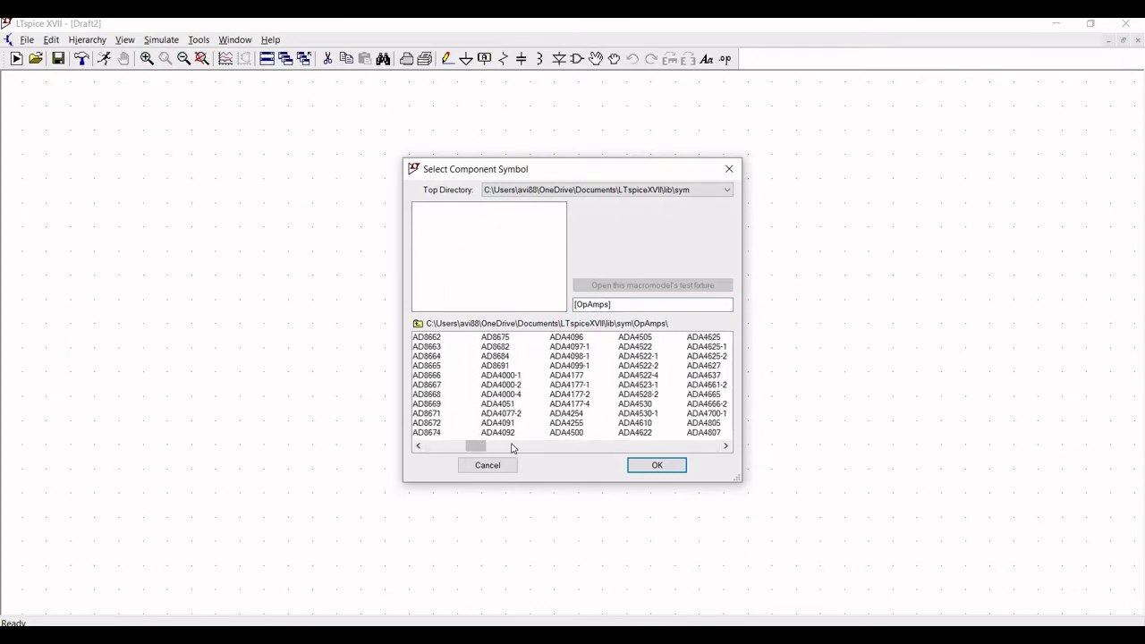
{"action": "left_click", "coordinate": [516, 447]}
{"action": "left_click", "coordinate": [582, 395]}
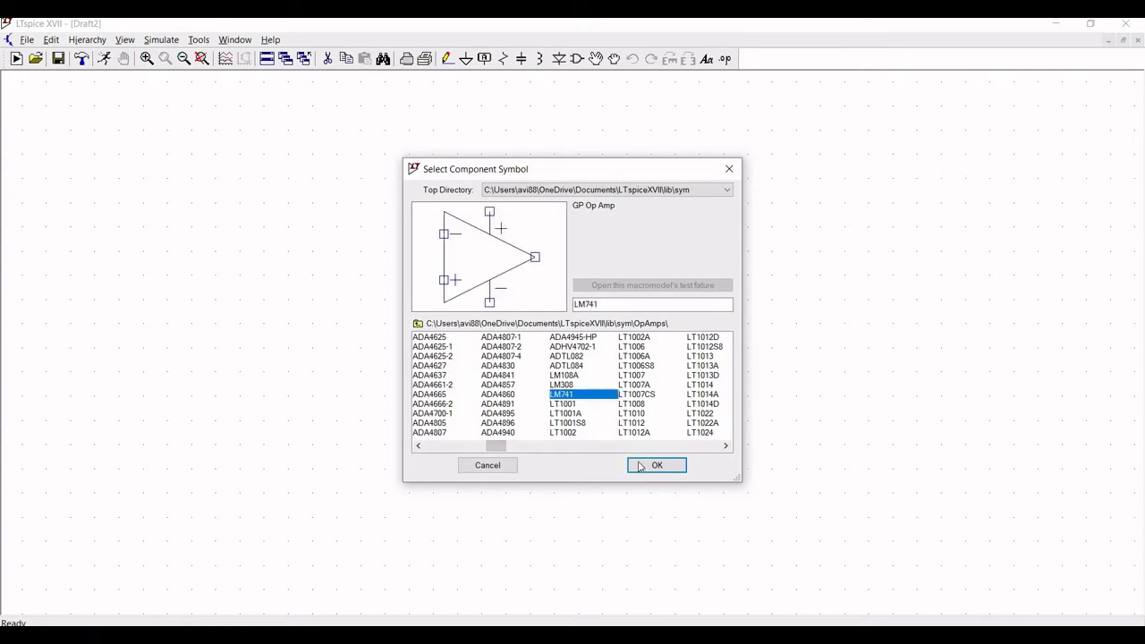
{"action": "left_click", "coordinate": [657, 466]}
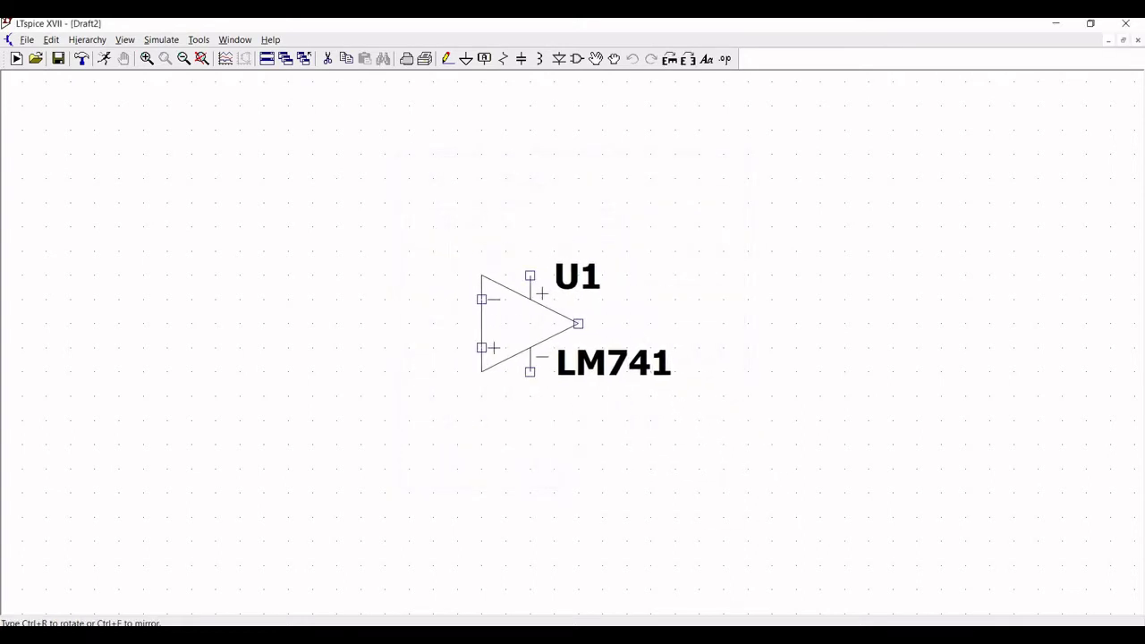
{"action": "left_click", "coordinate": [514, 329]}
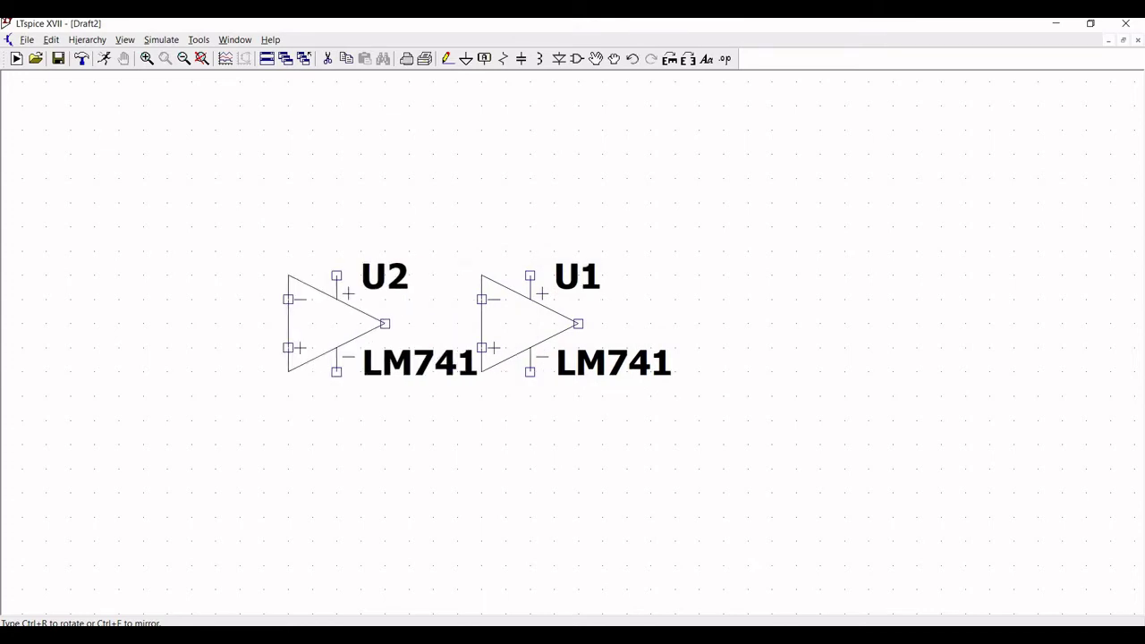
{"action": "key", "text": "Escape"}
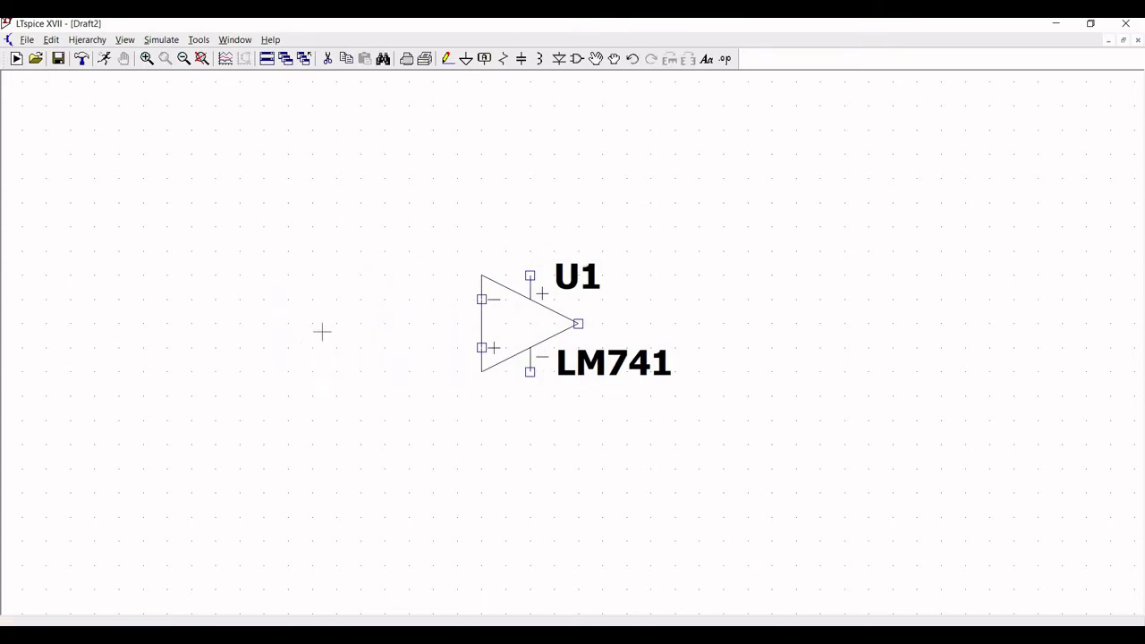
Place two vertical resistors, one below the other, to the right of the LM741.
{"action": "left_click", "coordinate": [502, 59]}
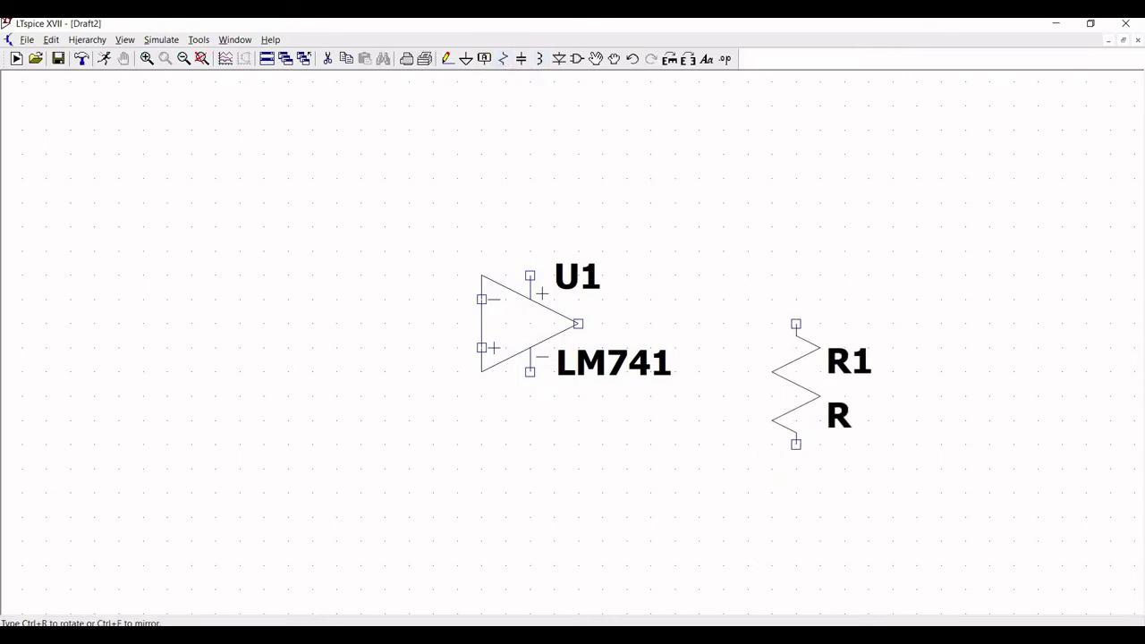
{"action": "left_click", "coordinate": [772, 324]}
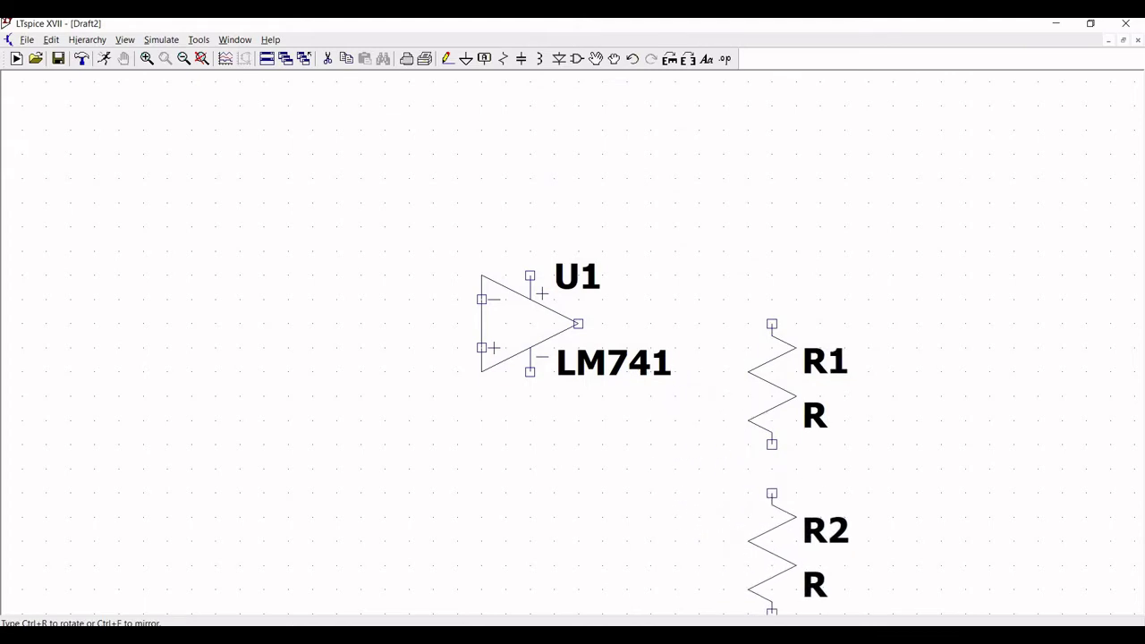
{"action": "left_click", "coordinate": [772, 494]}
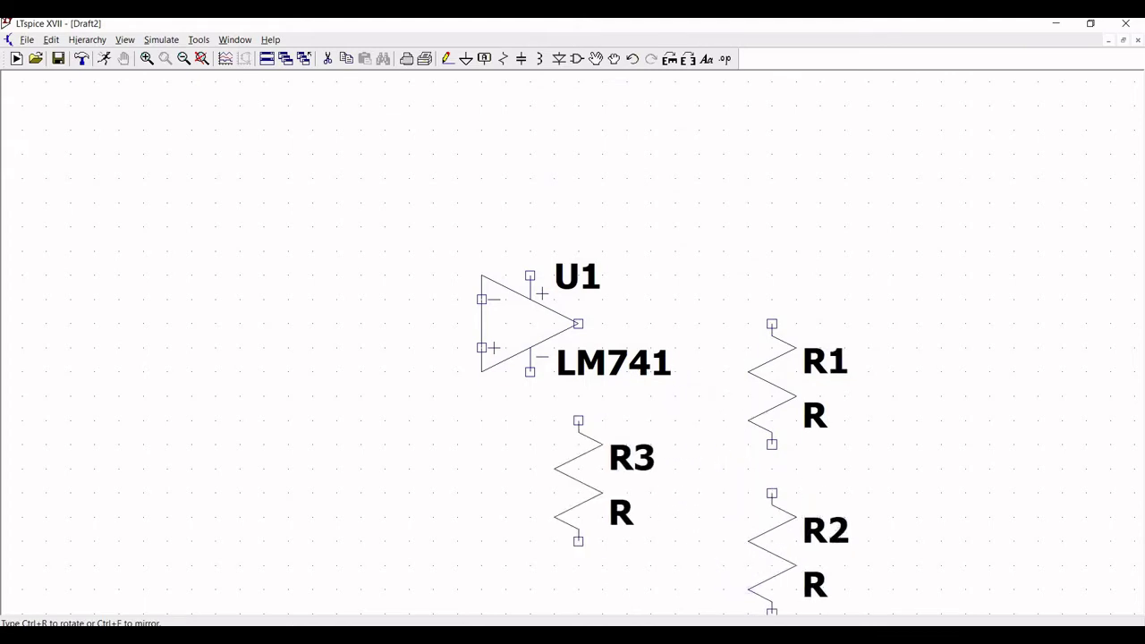
{"action": "key", "text": "Escape"}
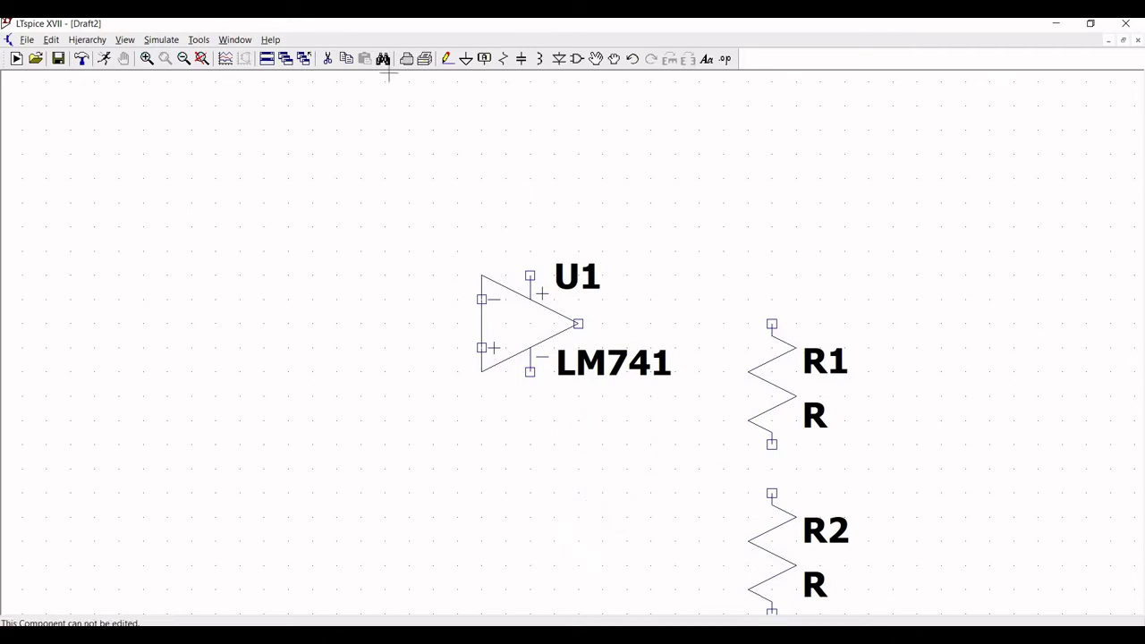
Set the resistance of R1 to 180k and of R2 to 39k.
{"action": "left_click", "coordinate": [183, 58]}
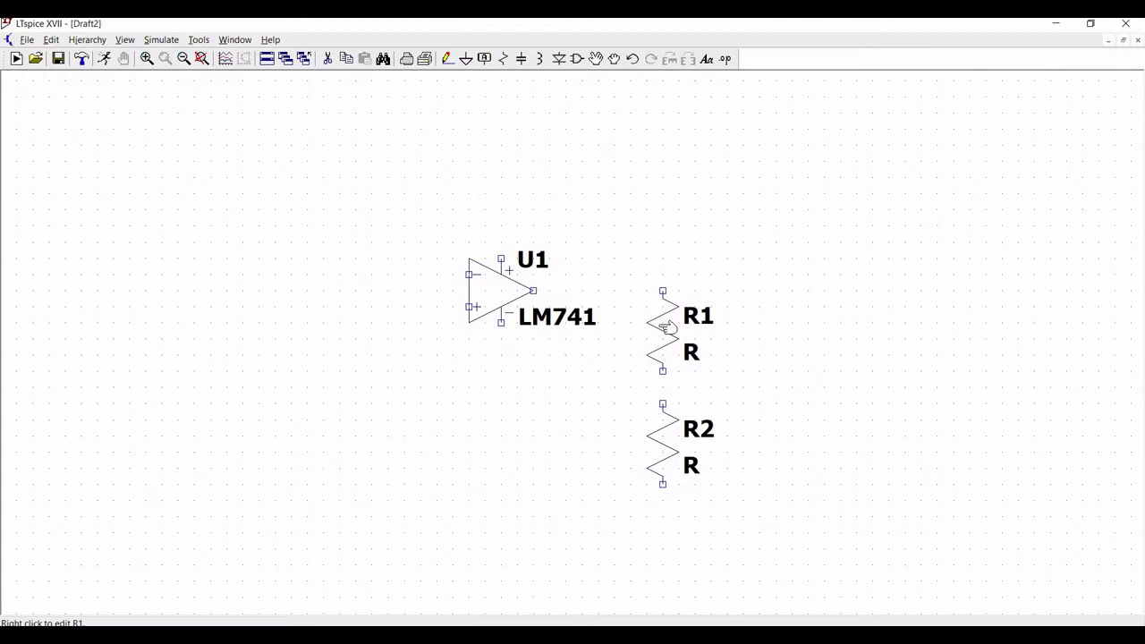
{"action": "right_click", "coordinate": [665, 328]}
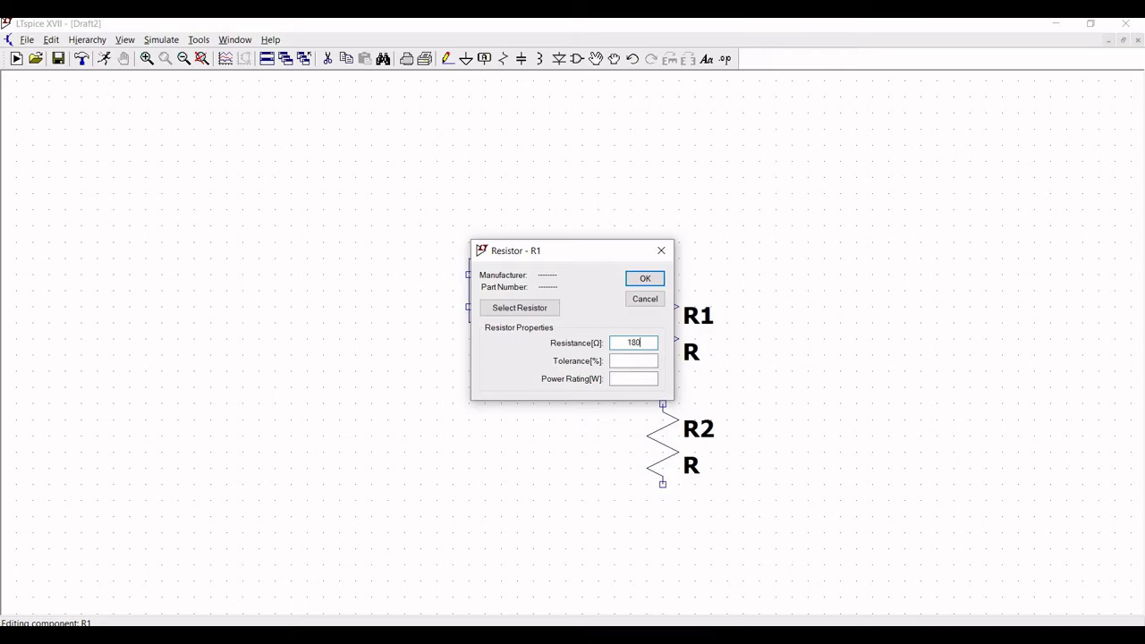
{"action": "left_click", "coordinate": [646, 278]}
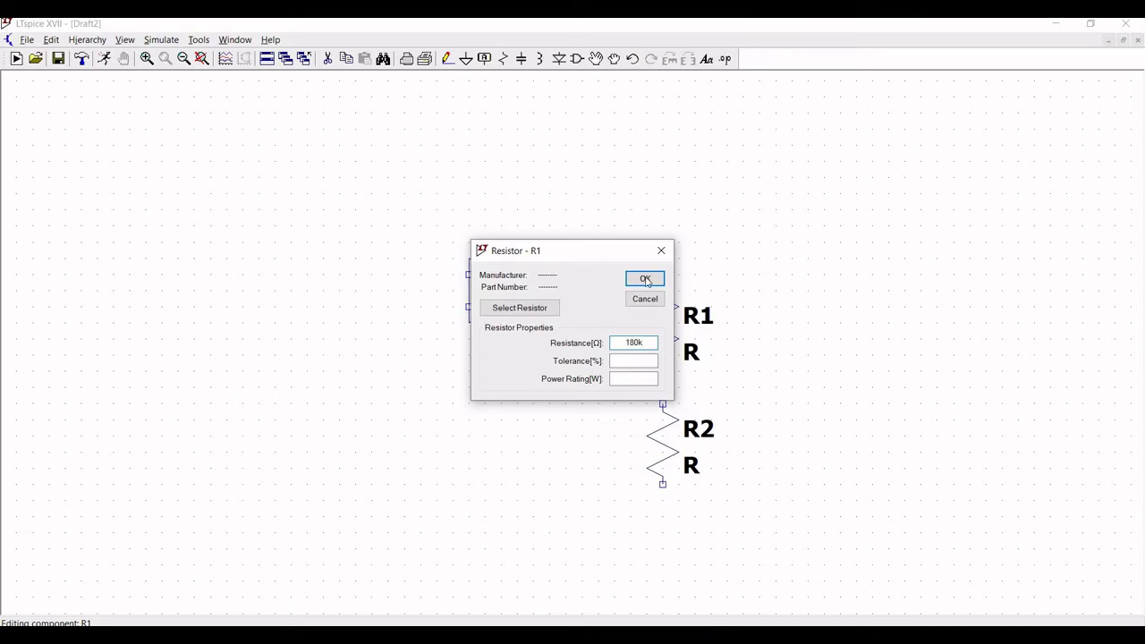
{"action": "right_click", "coordinate": [665, 445]}
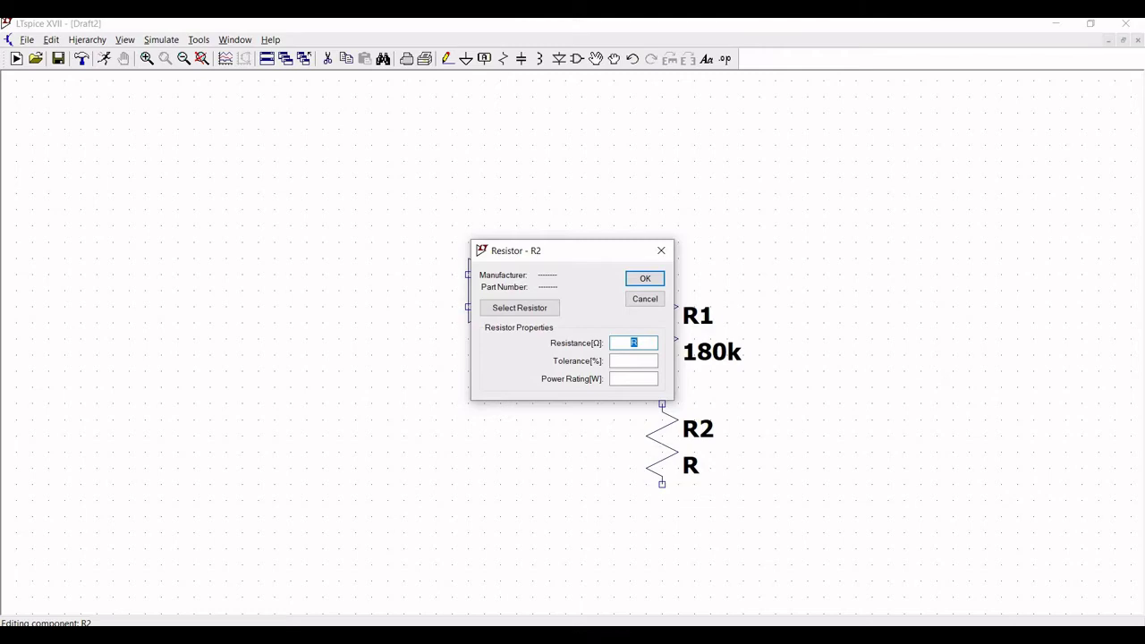
{"action": "type", "text": "39k"}
{"action": "left_click", "coordinate": [645, 278]}
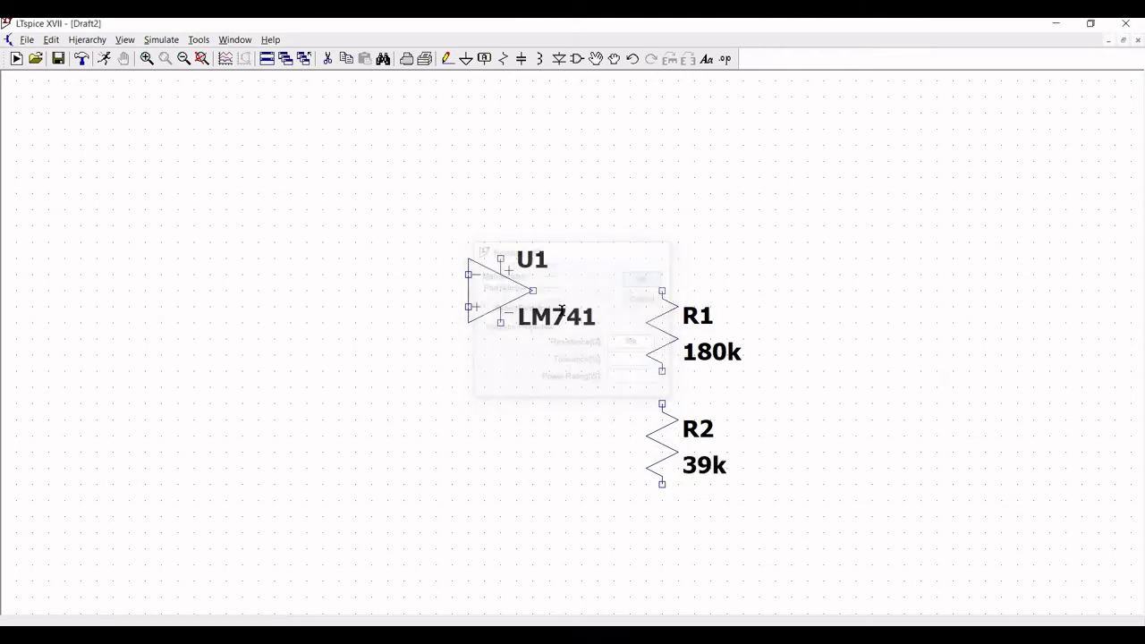
Place a ground symbol directly below resistor R2.
{"action": "left_click", "coordinate": [466, 58]}
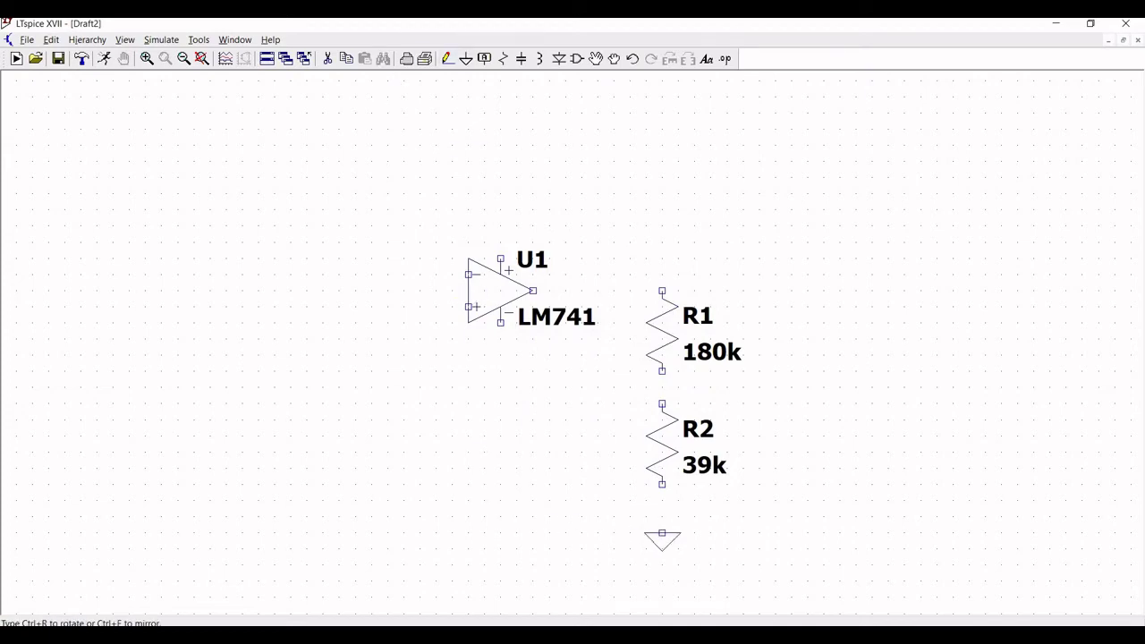
{"action": "left_click", "coordinate": [662, 533]}
{"action": "key", "text": "Escape"}
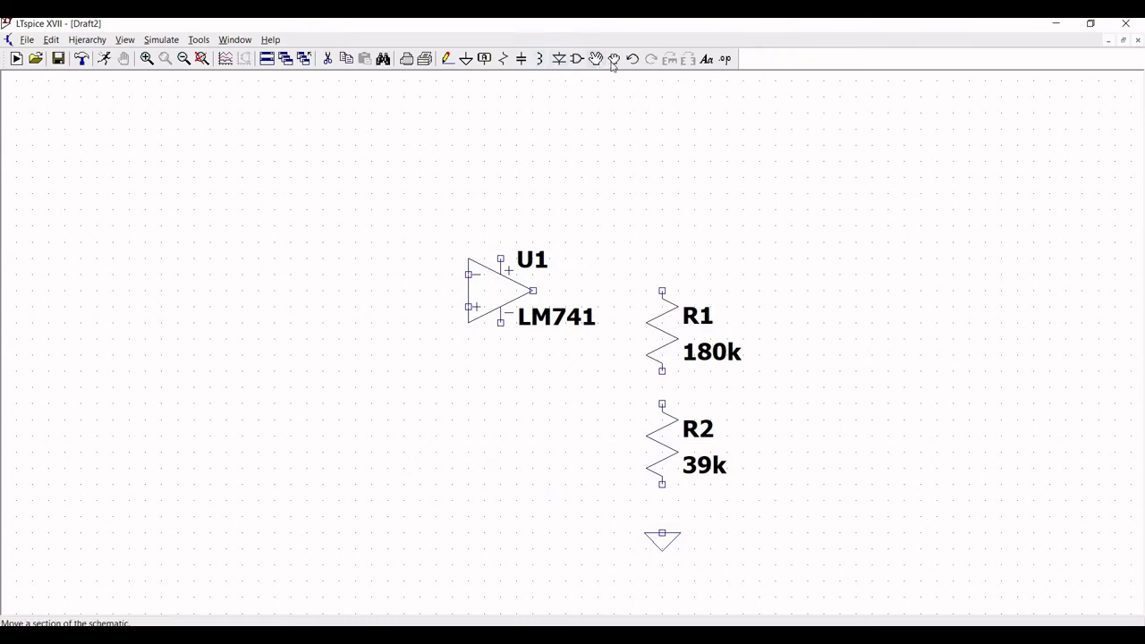
Place three voltage sources to the right of the resistors, two side by side and the third below them.
{"action": "key", "text": "F2"}
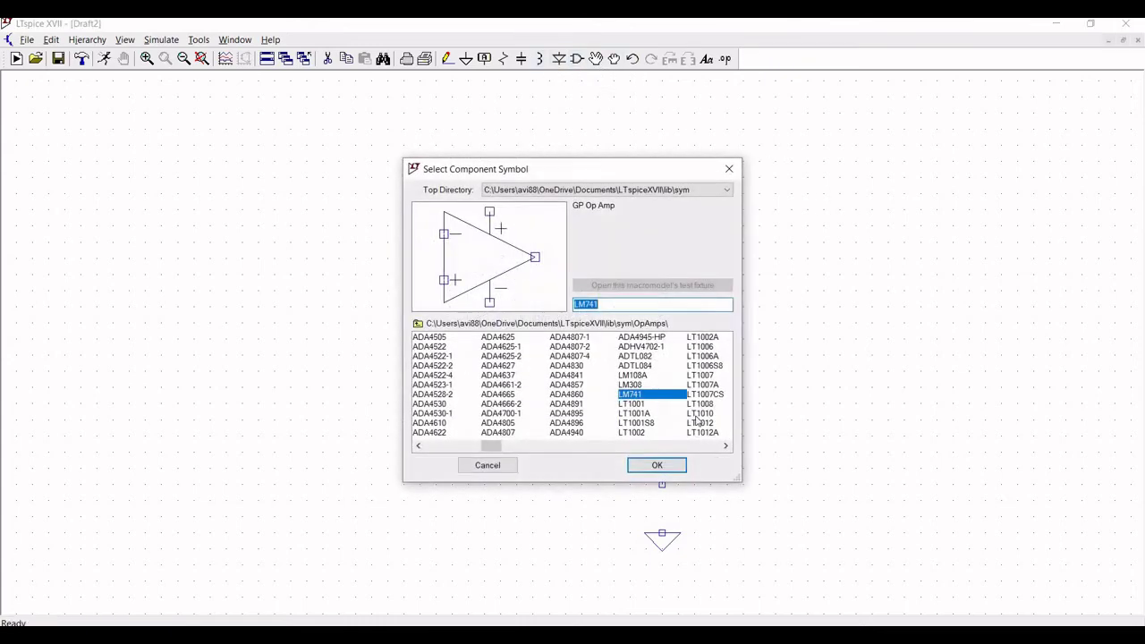
{"action": "double_click", "coordinate": [477, 345]}
{"action": "scroll", "coordinate": [721, 421], "scroll_direction": "down", "scroll_amount": 3}
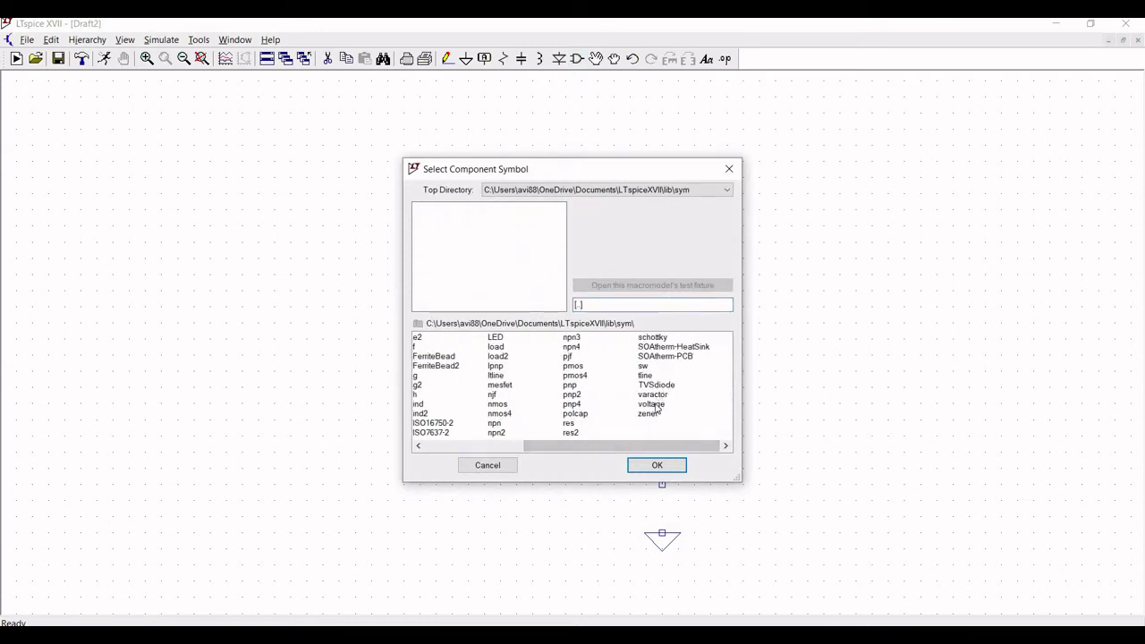
{"action": "left_click", "coordinate": [653, 404]}
{"action": "key", "text": "Return"}
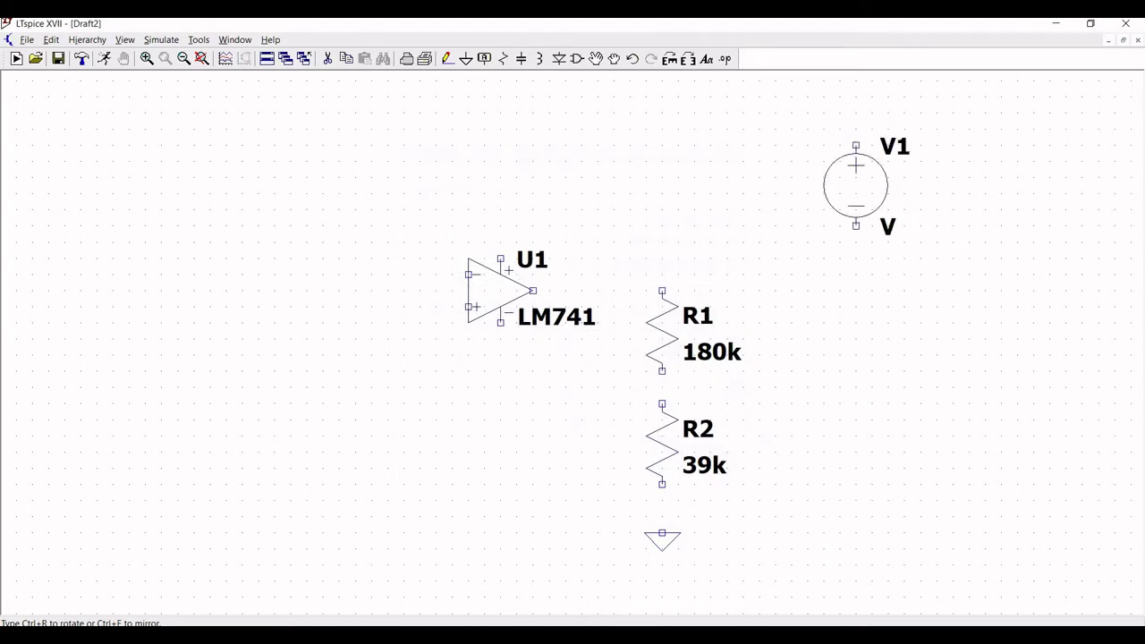
{"action": "left_click", "coordinate": [857, 185]}
{"action": "left_click", "coordinate": [1050, 185]}
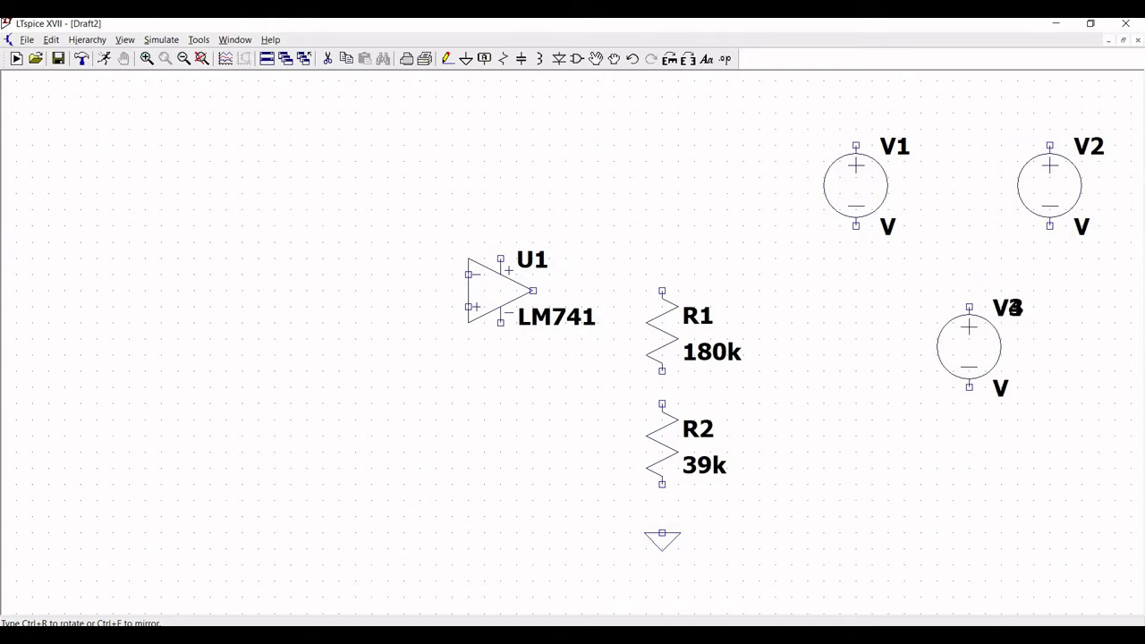
{"action": "key", "text": "Escape"}
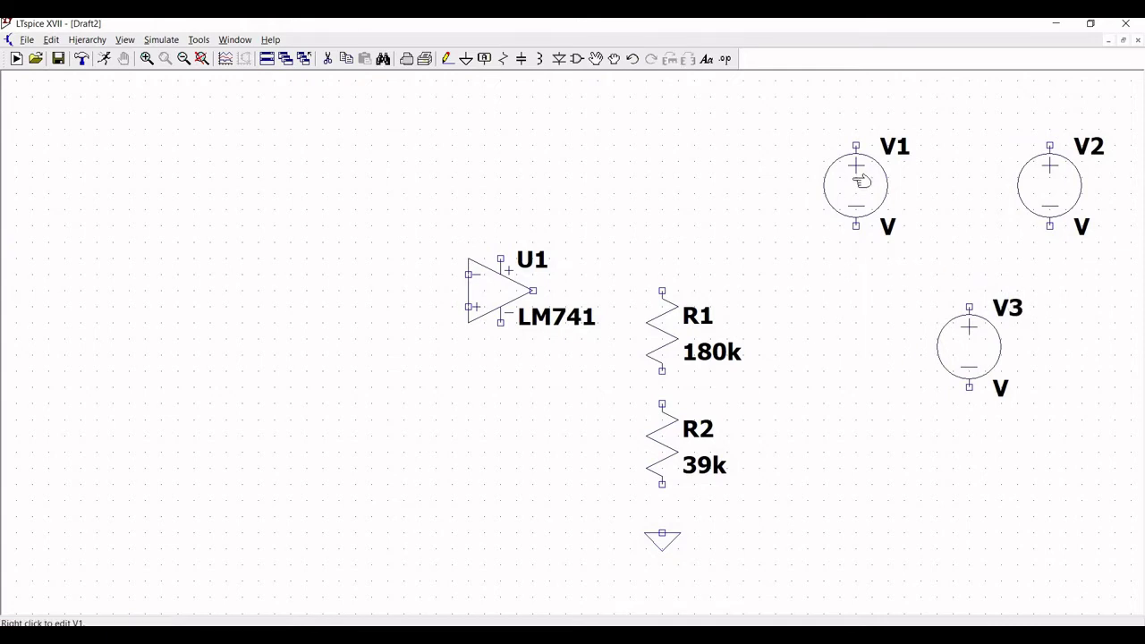
Set the DC value of voltage source V1 to 12 V.
{"action": "right_click", "coordinate": [856, 183]}
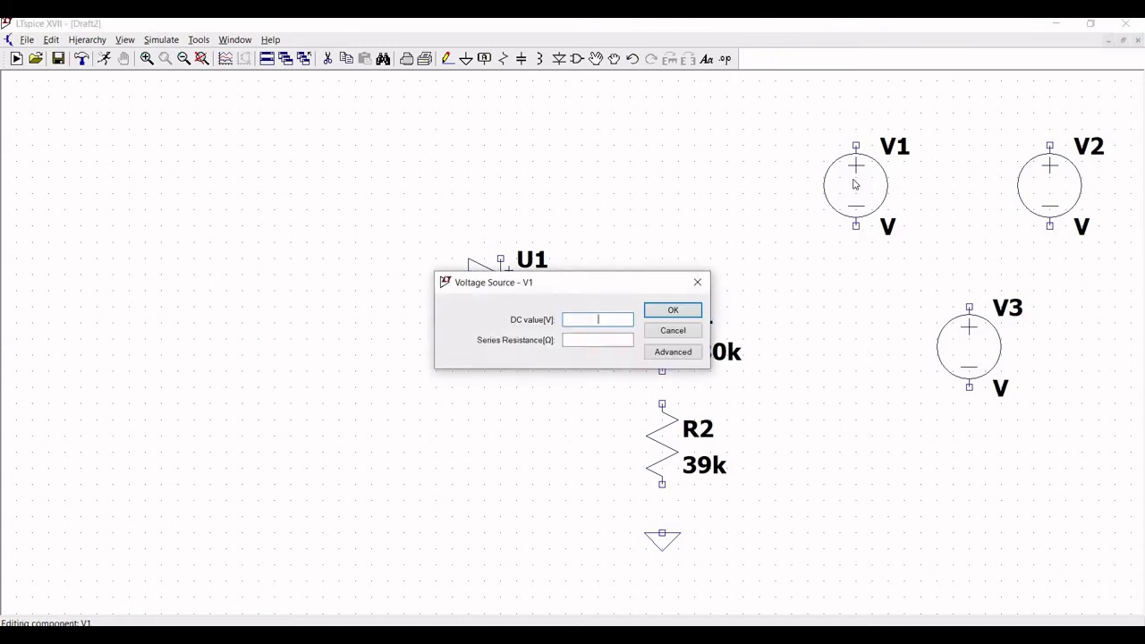
{"action": "type", "text": "12"}
{"action": "left_click", "coordinate": [682, 311]}
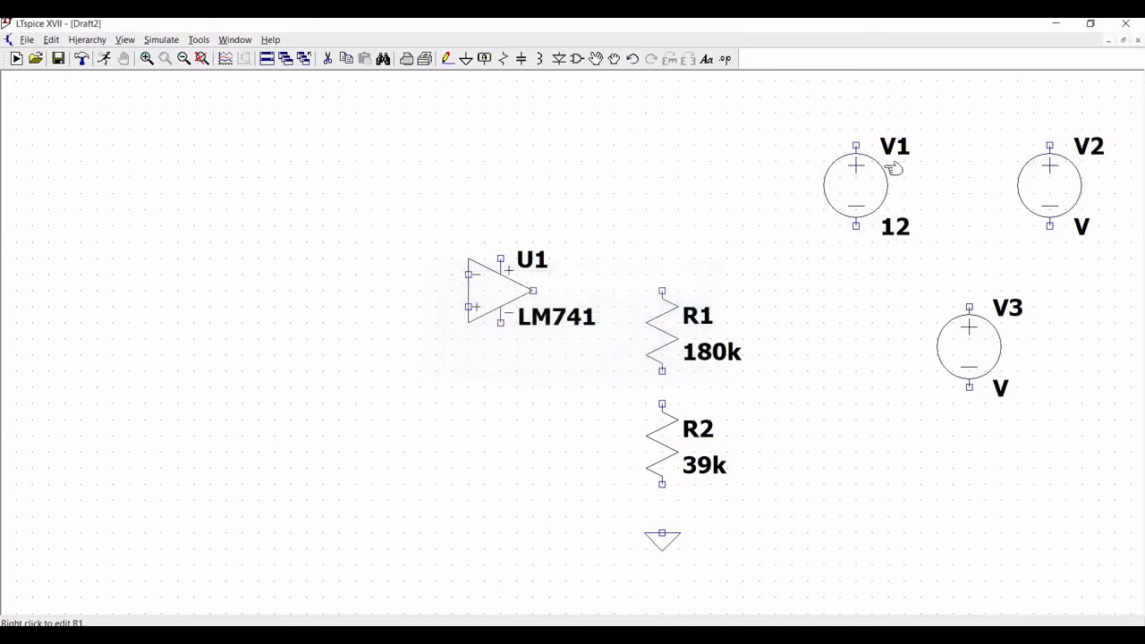
Rename voltage source V1 as Vcc and voltage source V2 as Vee.
{"action": "right_click", "coordinate": [897, 149]}
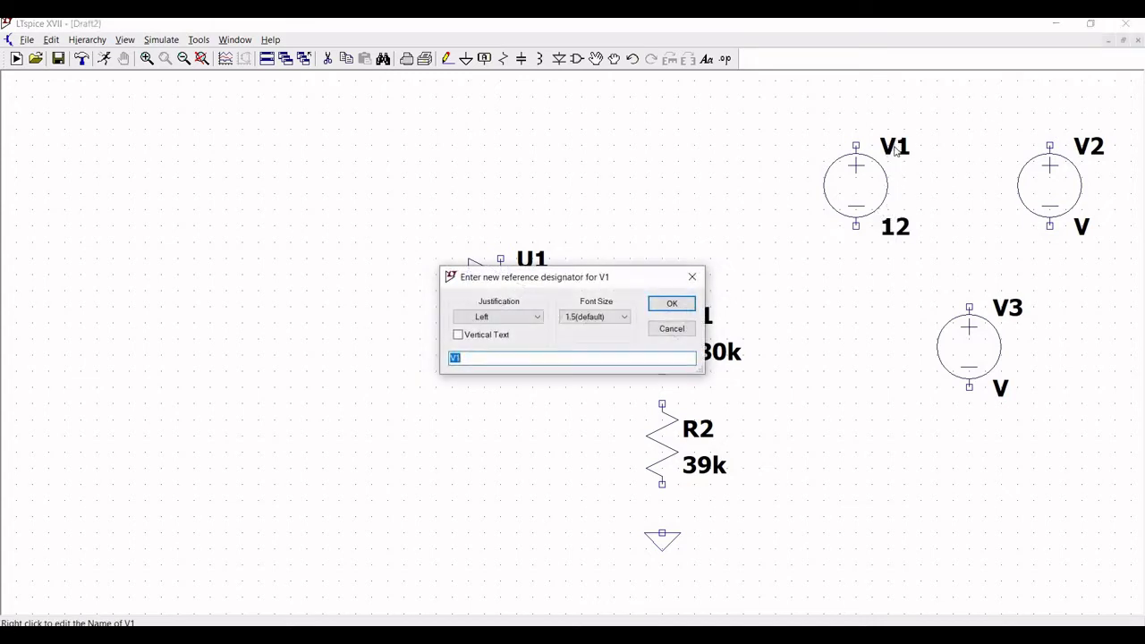
{"action": "type", "text": "Vcc"}
{"action": "left_click", "coordinate": [672, 303]}
{"action": "right_click", "coordinate": [1090, 150]}
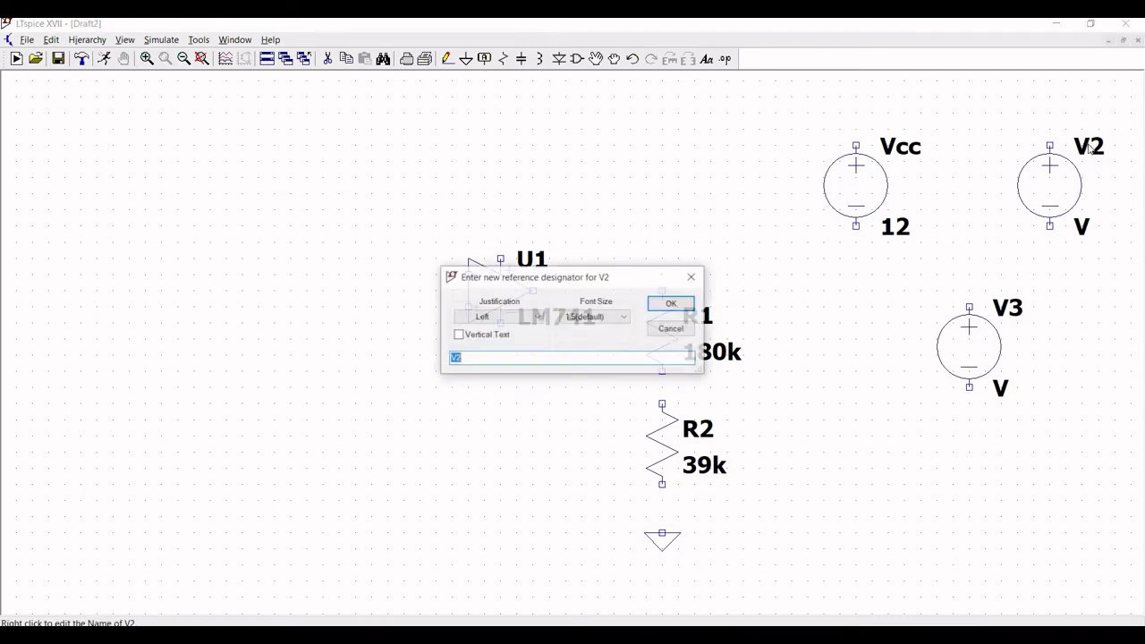
{"action": "type", "text": "Vee"}
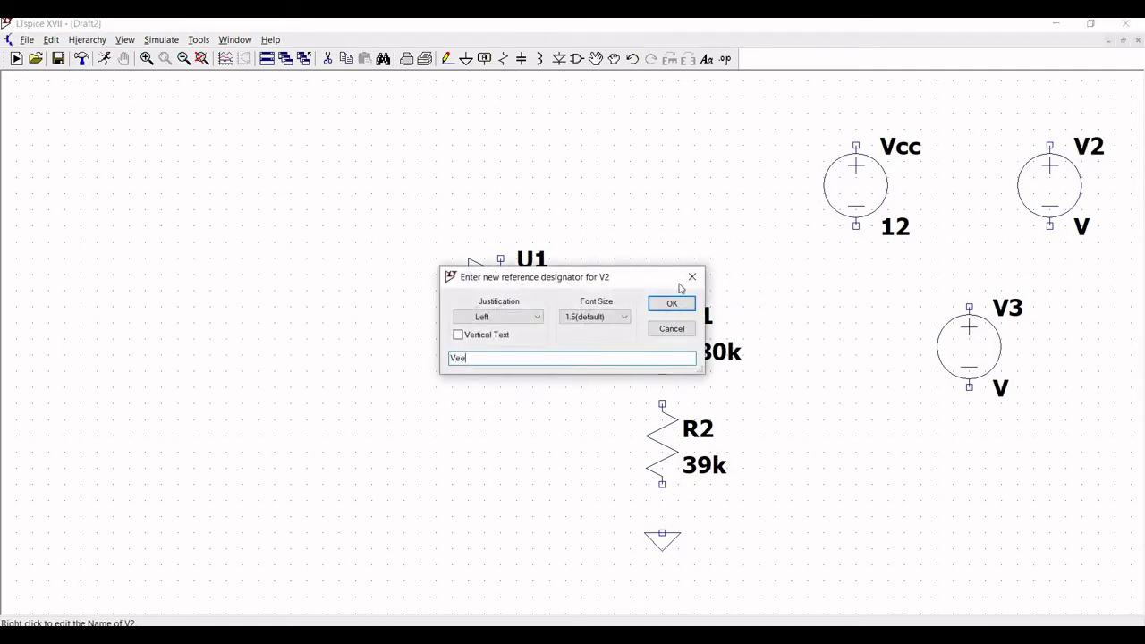
{"action": "left_click", "coordinate": [672, 303]}
Set the DC value of voltage source Vee to -12 V.
{"action": "right_click", "coordinate": [1082, 185]}
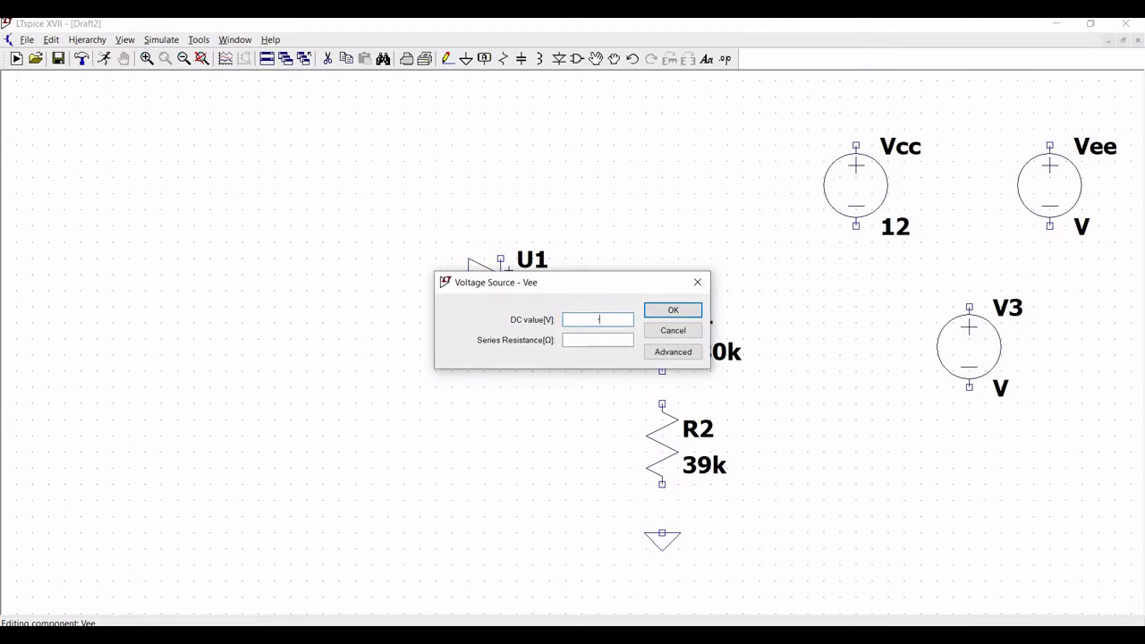
{"action": "type", "text": "-12"}
{"action": "left_click", "coordinate": [657, 315]}
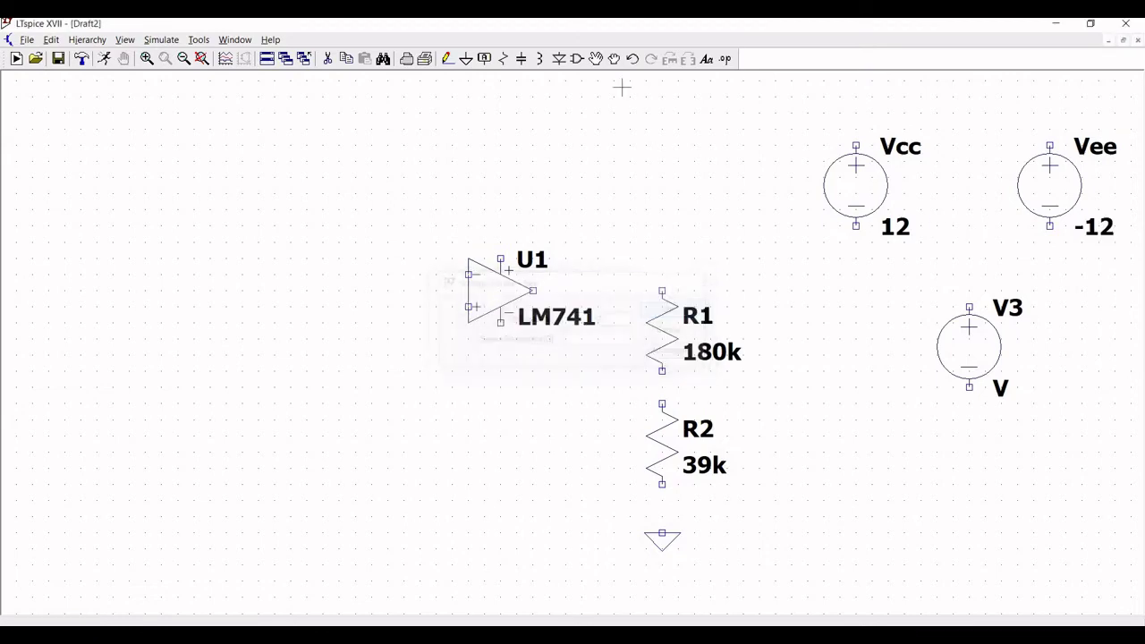
Place a ground symbol on the negative terminal of each of the three voltage sources.
{"action": "left_click", "coordinate": [466, 59]}
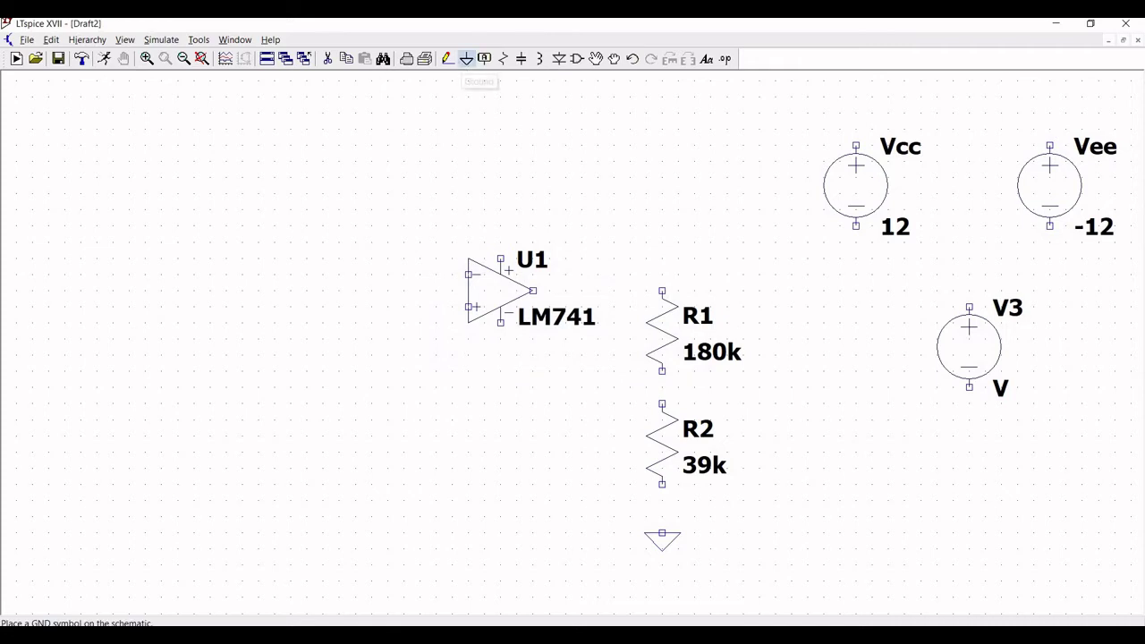
{"action": "left_click", "coordinate": [856, 227]}
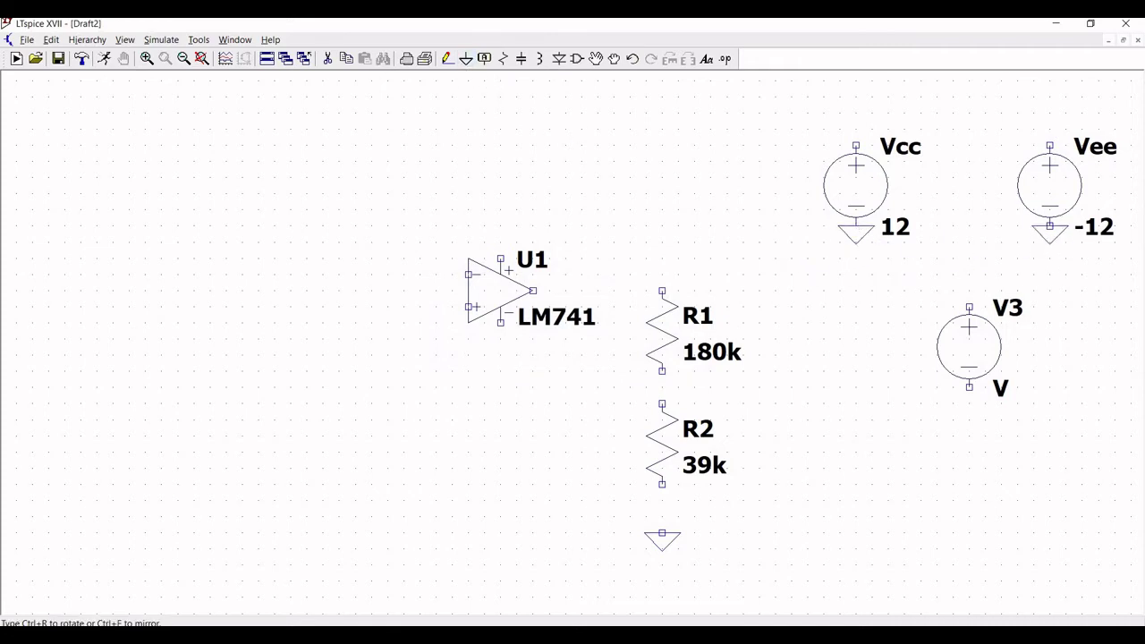
{"action": "left_click", "coordinate": [1050, 226]}
{"action": "left_click", "coordinate": [969, 386]}
{"action": "key", "text": "Escape"}
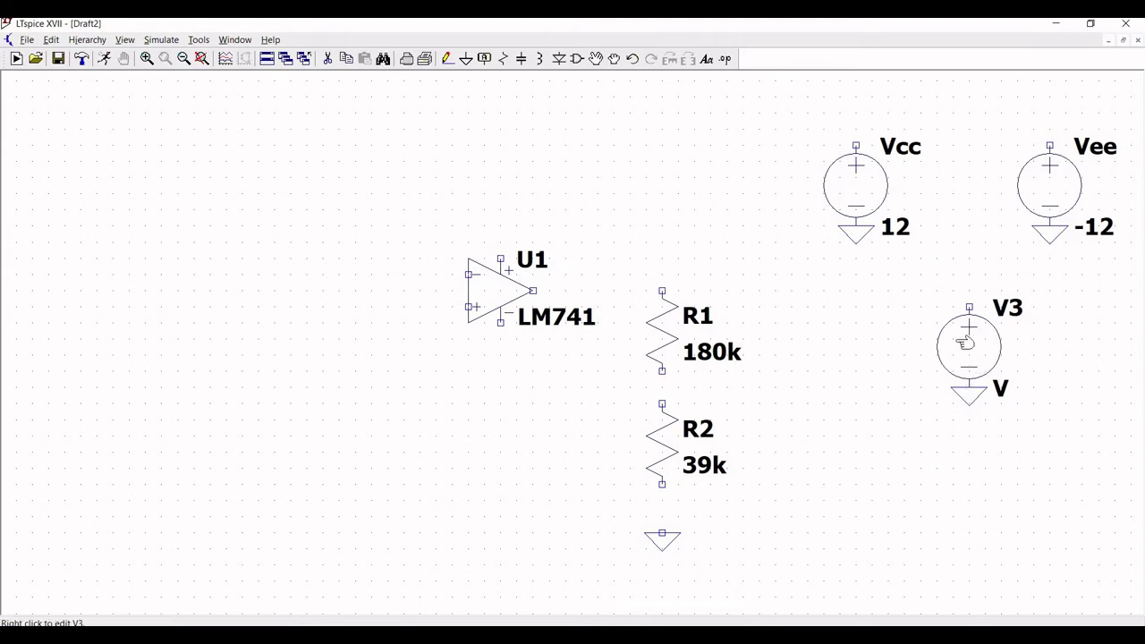
Configure source V3 as a SINE function with 0 V DC offset, 2 V amplitude and 1k Hz frequency.
{"action": "right_click", "coordinate": [966, 344]}
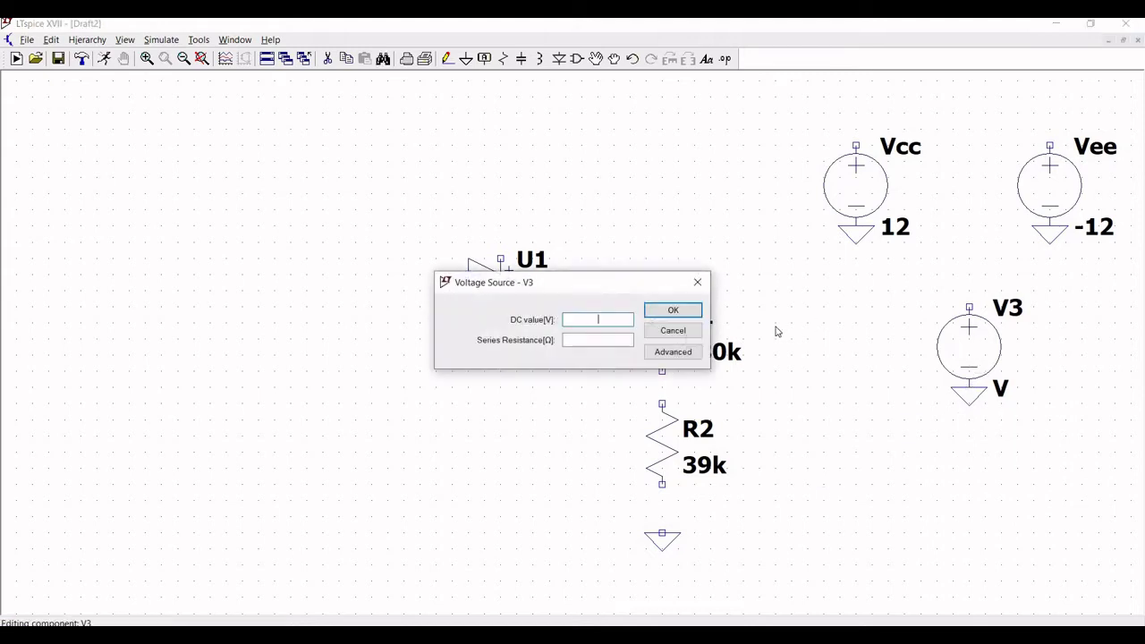
{"action": "left_click", "coordinate": [659, 355]}
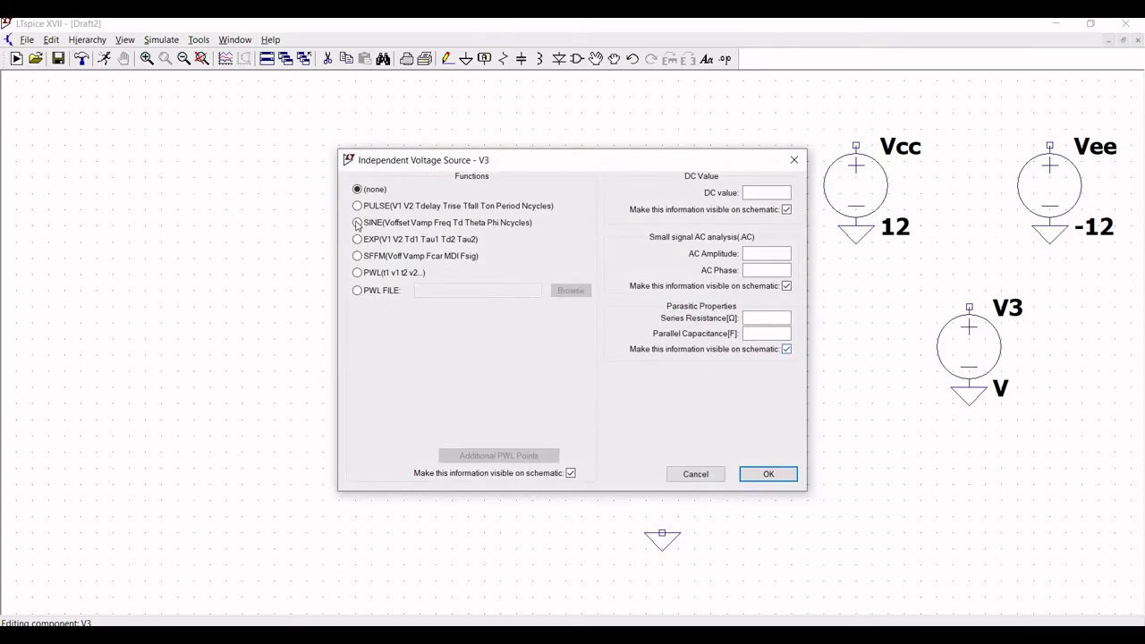
{"action": "left_click", "coordinate": [357, 223]}
{"action": "left_click", "coordinate": [519, 322]}
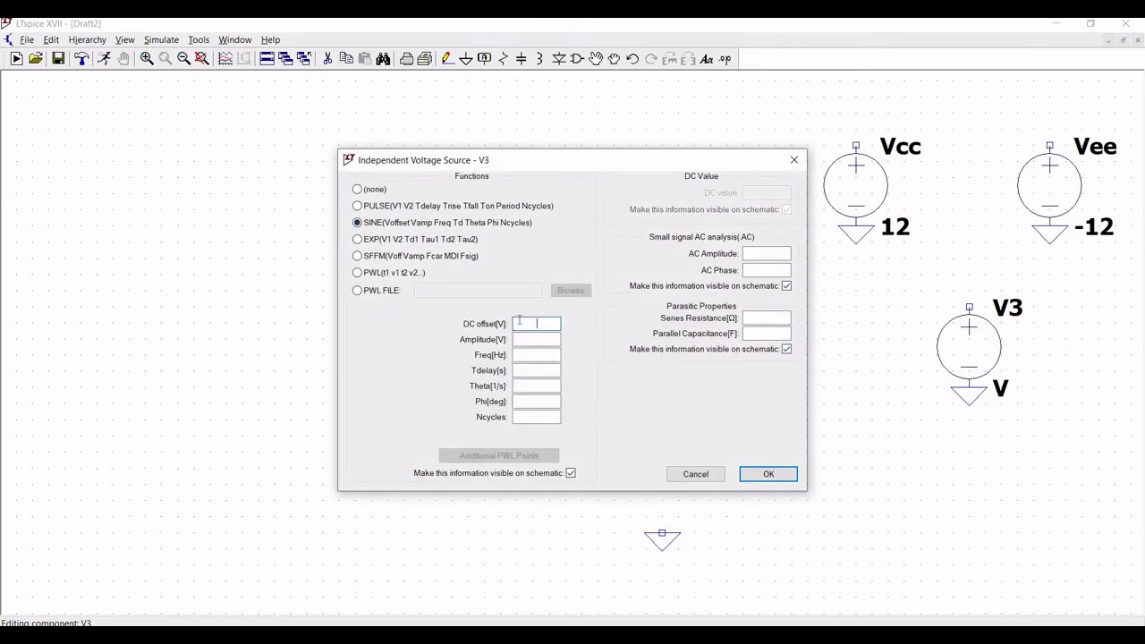
{"action": "type", "text": "0"}
{"action": "type", "text": "2"}
{"action": "left_click", "coordinate": [528, 355]}
{"action": "type", "text": "1k"}
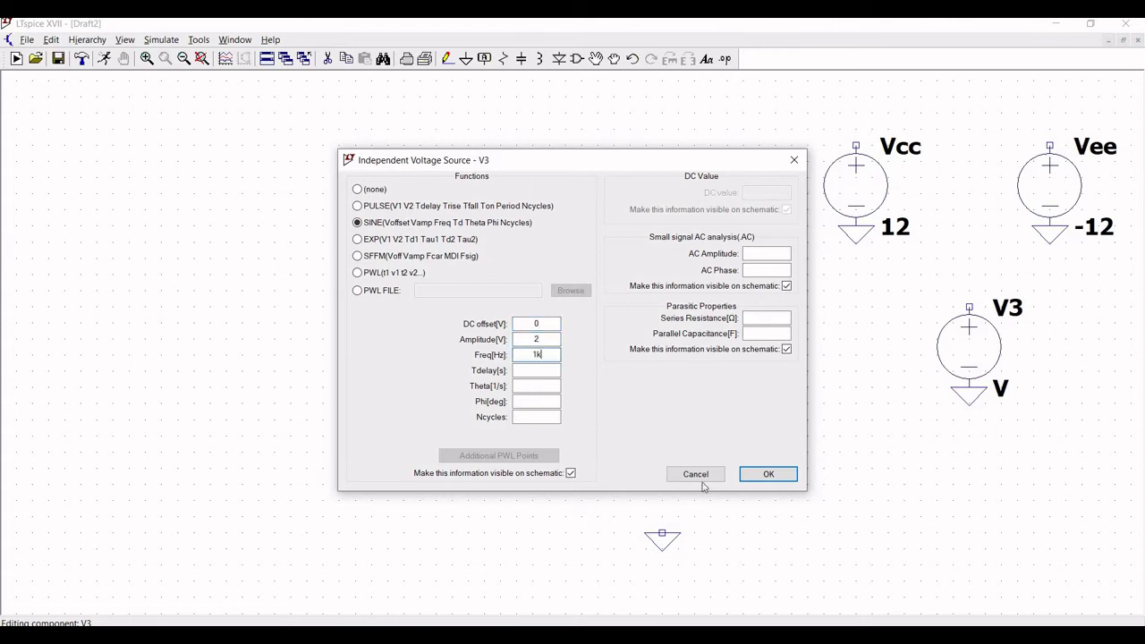
{"action": "left_click", "coordinate": [759, 475]}
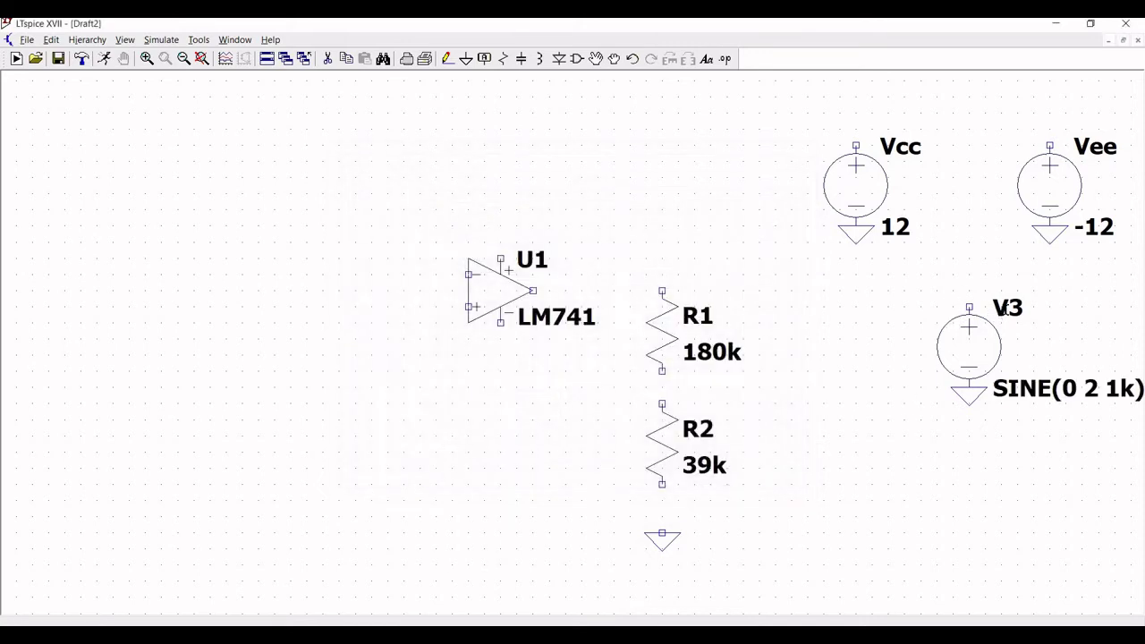
Rename voltage source V3 as Vin.
{"action": "right_click", "coordinate": [1009, 311]}
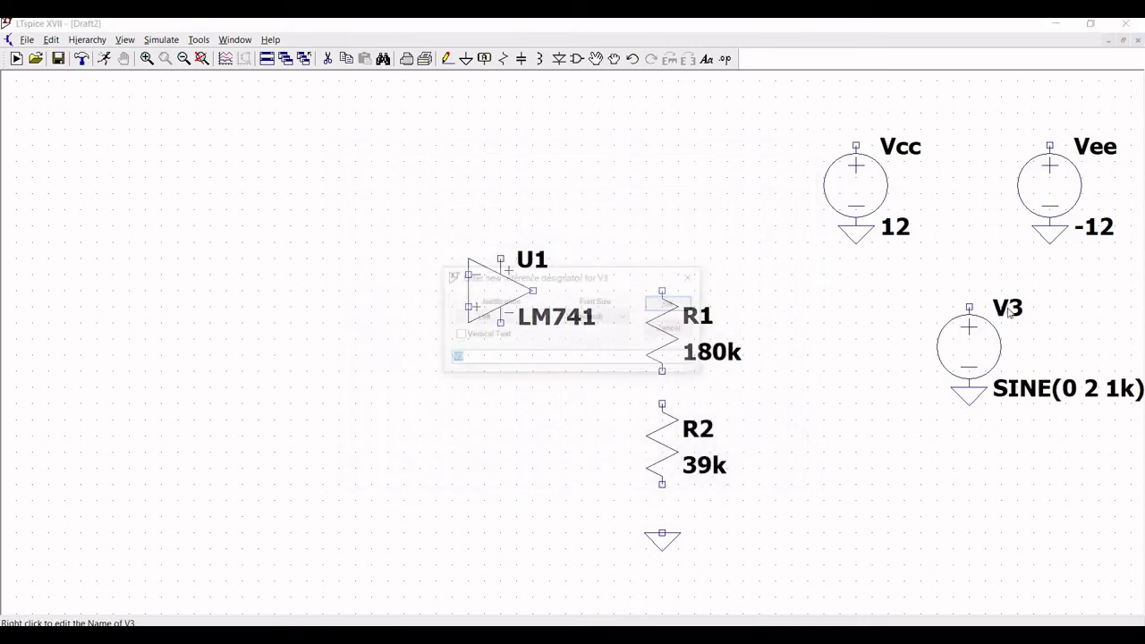
{"action": "type", "text": "V"}
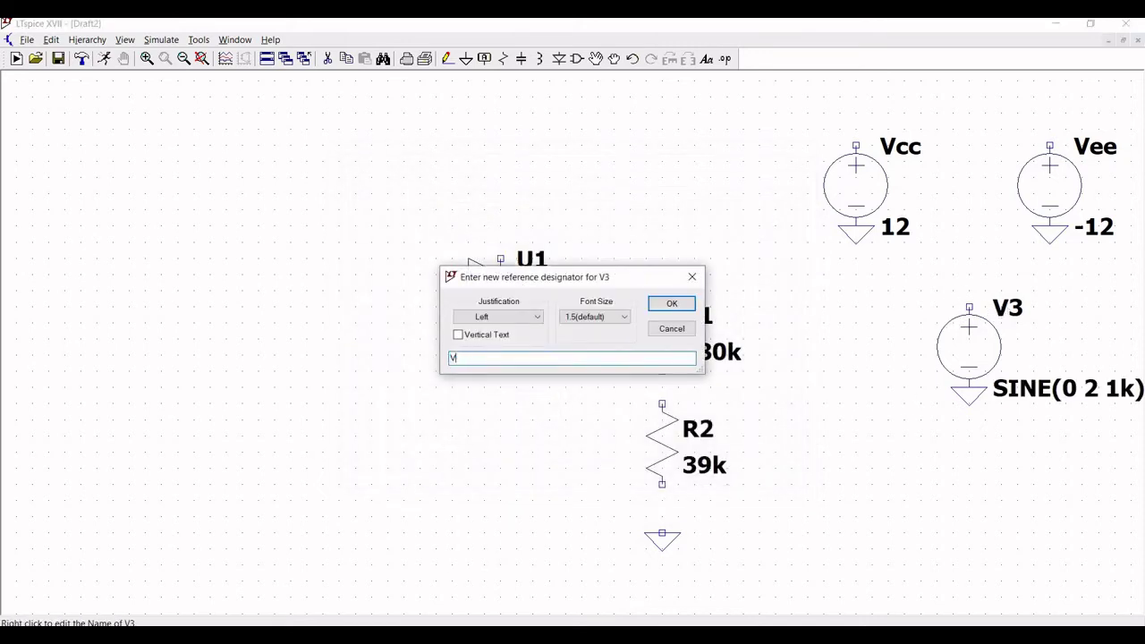
{"action": "type", "text": "in"}
{"action": "left_click", "coordinate": [669, 303]}
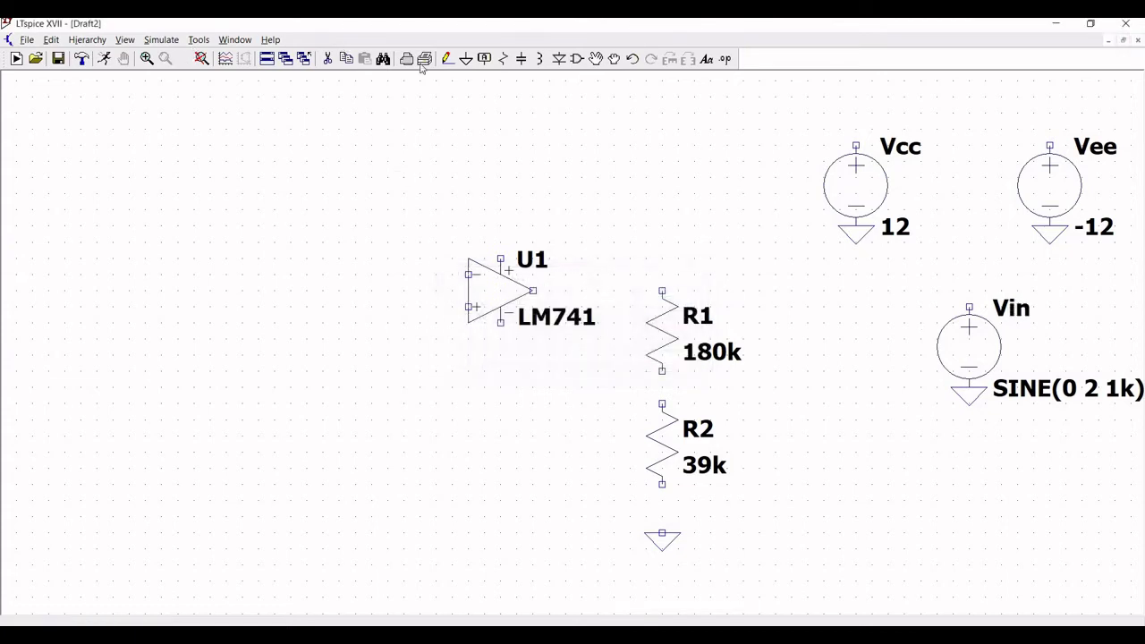
Draw a short vertical wire upward from the positive terminal of source Vin.
{"action": "left_click", "coordinate": [447, 60]}
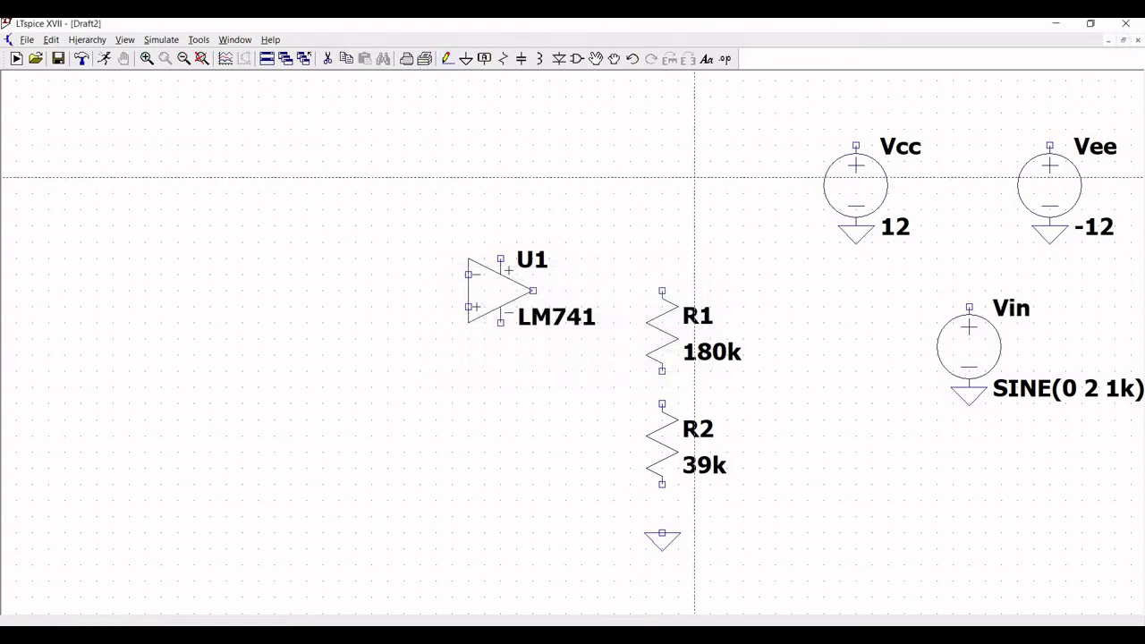
{"action": "left_click", "coordinate": [969, 307]}
{"action": "left_click", "coordinate": [969, 274]}
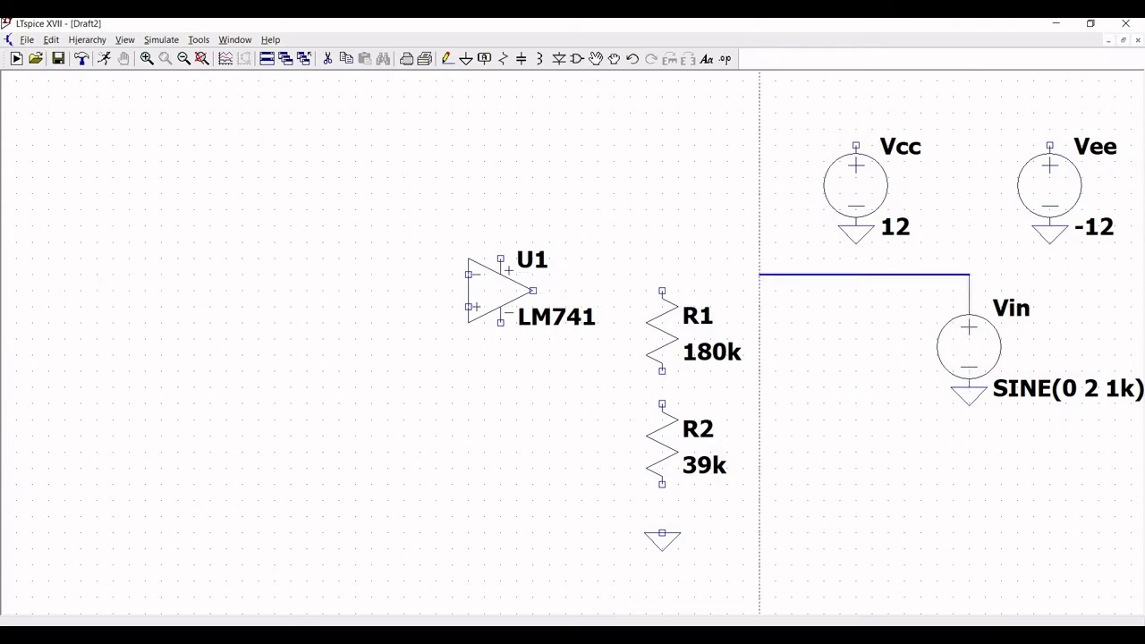
{"action": "key", "text": "Escape"}
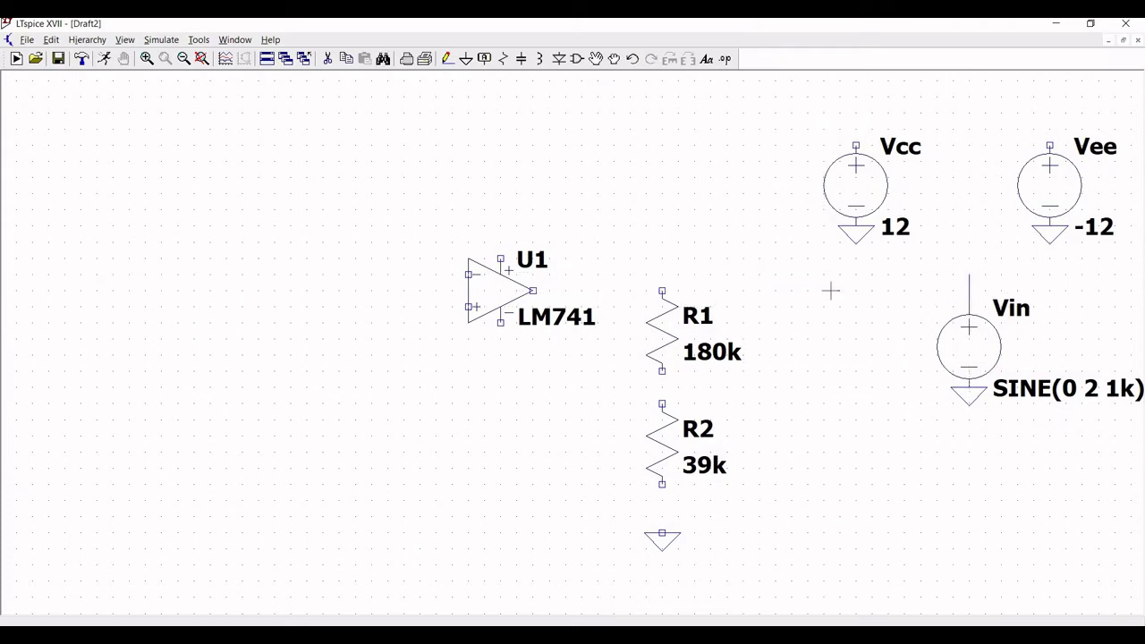
Place a net label named Vin, rotated to vertical, on the free end of the wire above the sine source.
{"action": "key", "text": "F4"}
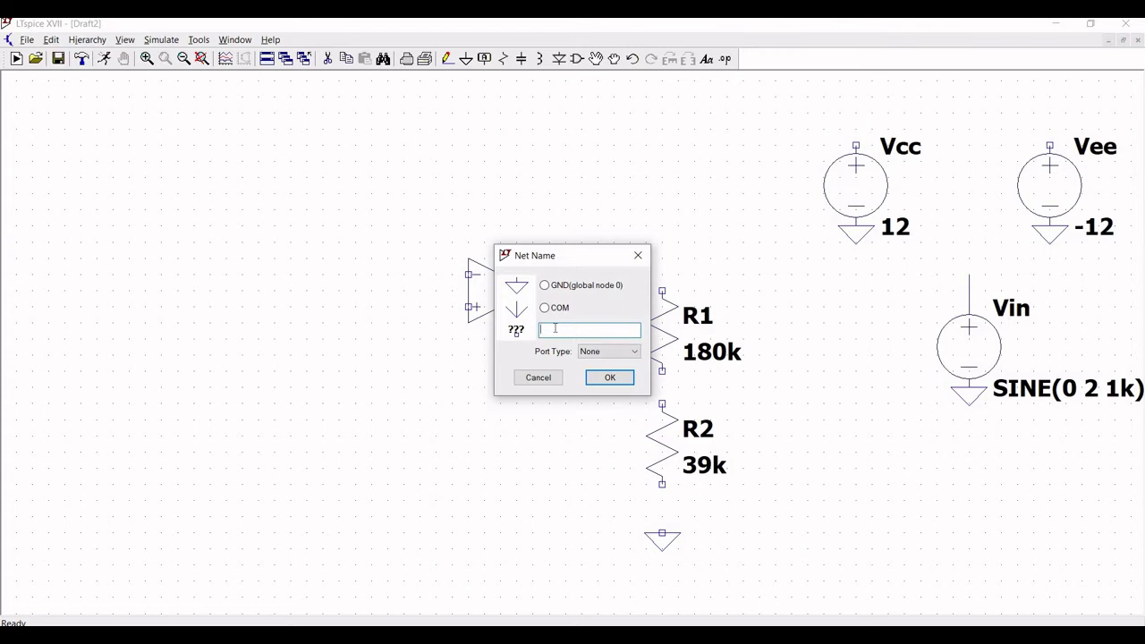
{"action": "type", "text": "Vin"}
{"action": "left_click", "coordinate": [612, 378]}
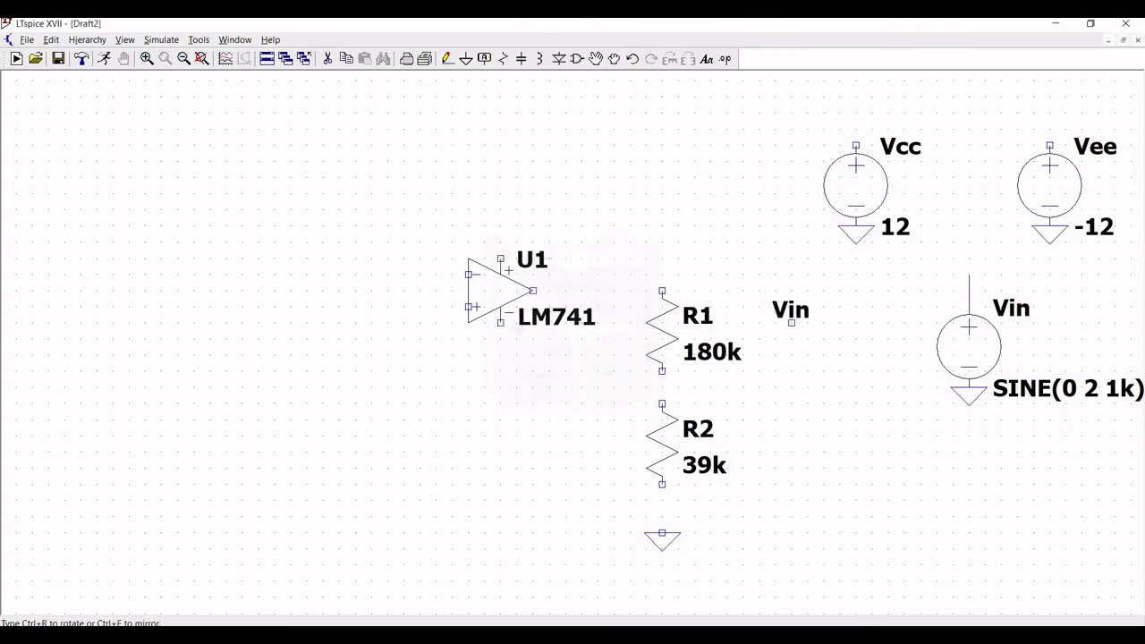
{"action": "key", "text": "ctrl+r"}
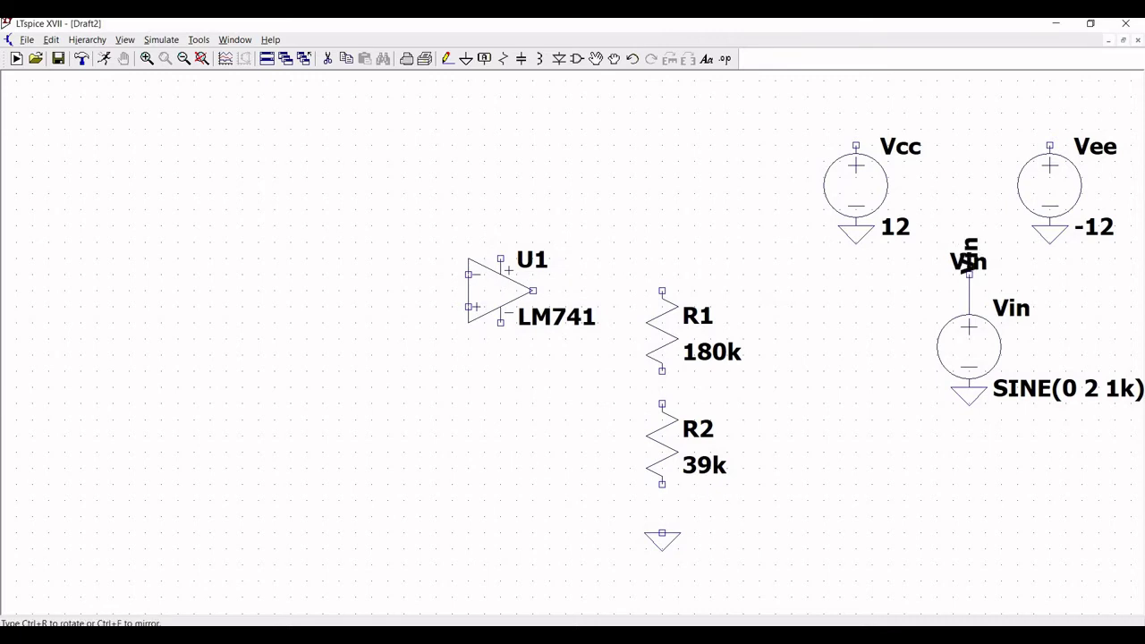
{"action": "left_click", "coordinate": [969, 273]}
Wire the op-amp output to the top of R1, R1 to R2, and R2 to the ground symbol below it.
{"action": "left_click", "coordinate": [448, 60]}
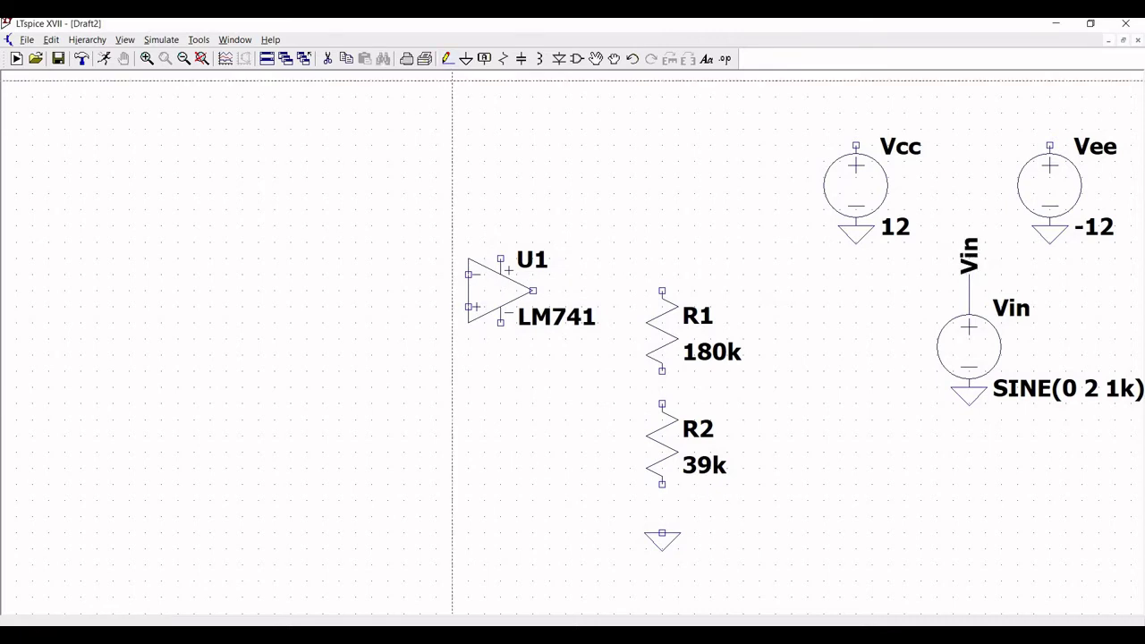
{"action": "left_click", "coordinate": [534, 291]}
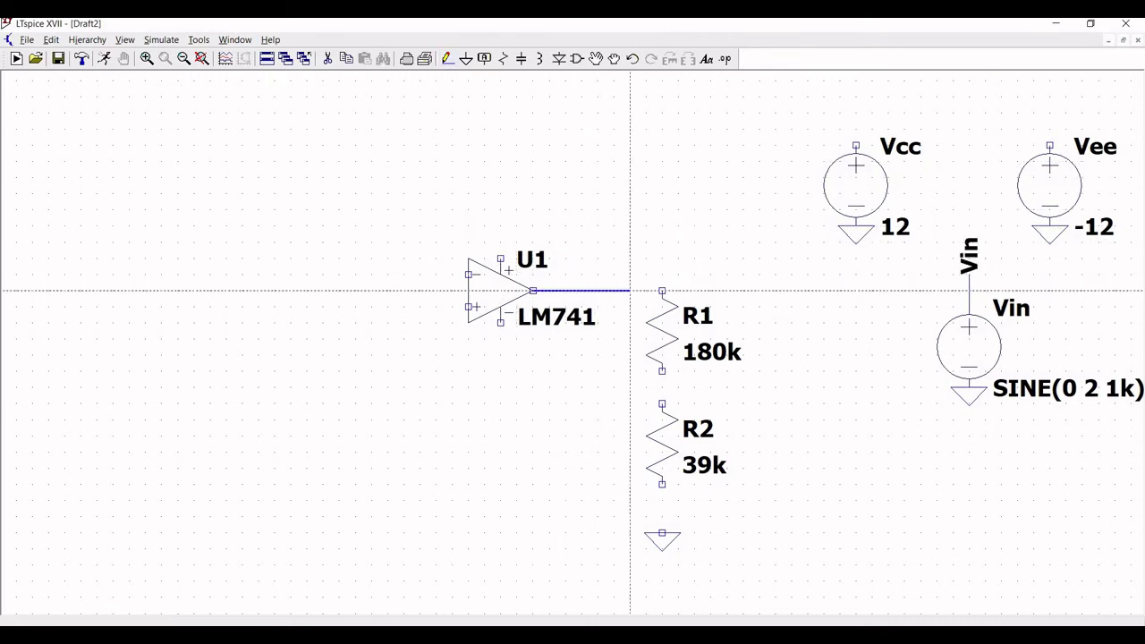
{"action": "left_click", "coordinate": [662, 291]}
{"action": "left_click", "coordinate": [662, 370]}
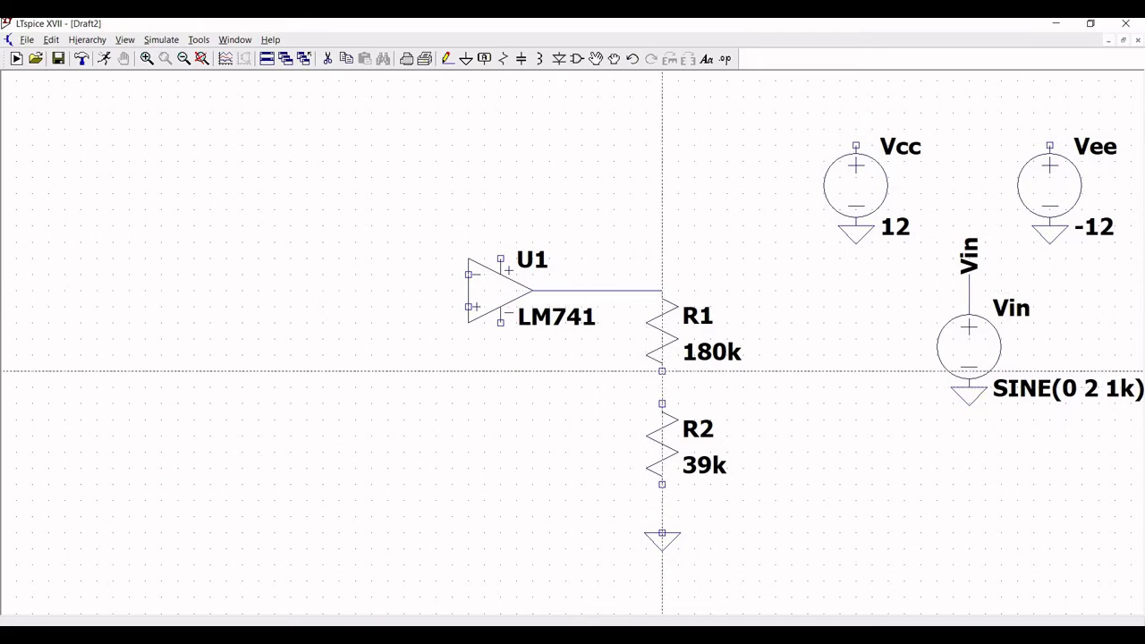
{"action": "left_click", "coordinate": [663, 404]}
{"action": "left_click", "coordinate": [663, 485]}
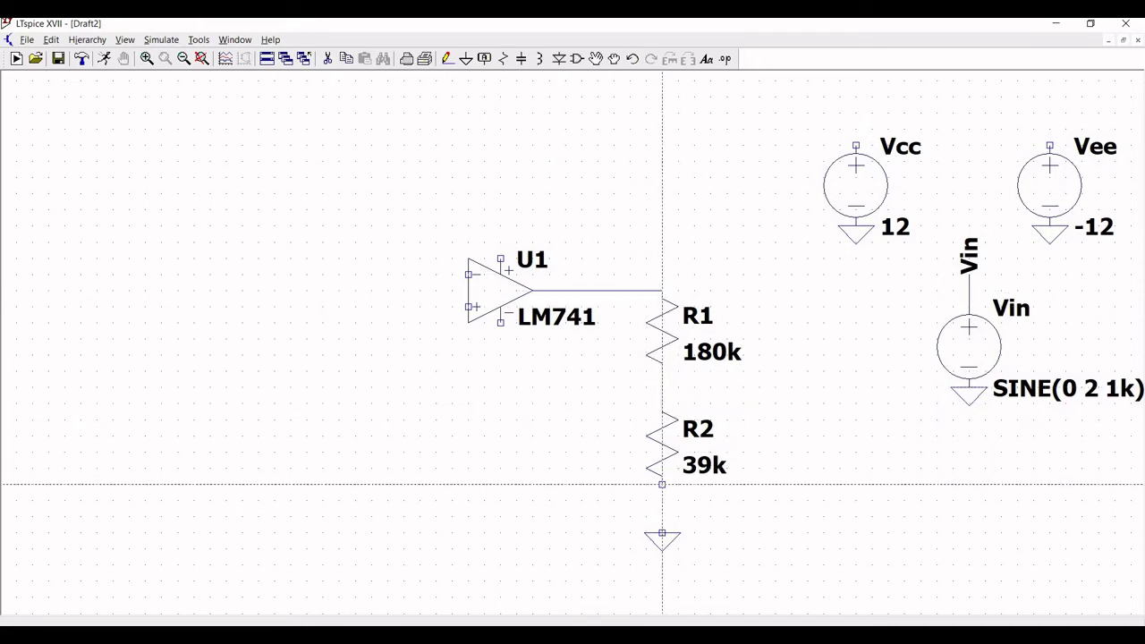
{"action": "left_click", "coordinate": [662, 534]}
{"action": "key", "text": "Escape"}
Wire the op-amp's non-inverting input down and across to the node between R1 and R2.
{"action": "key", "text": "F3"}
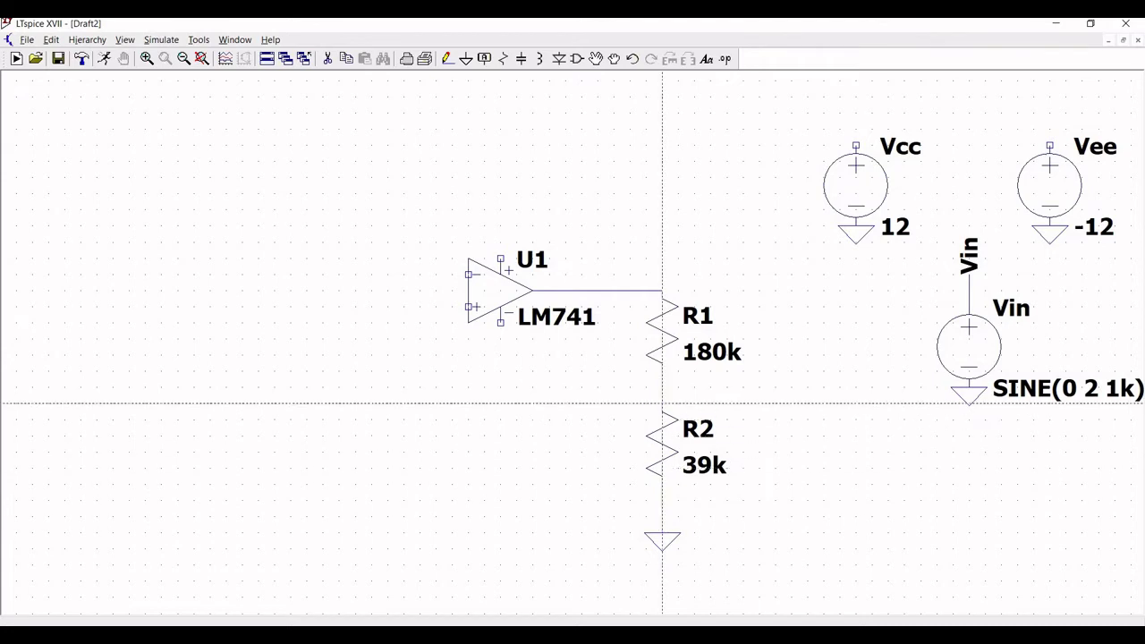
{"action": "left_click", "coordinate": [468, 307]}
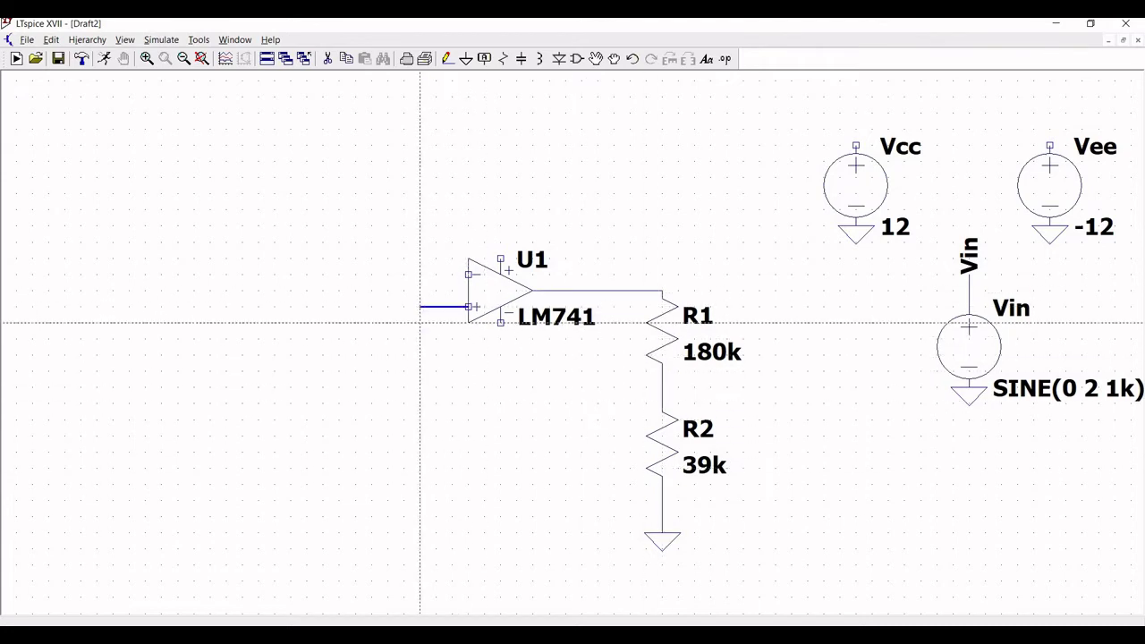
{"action": "left_click", "coordinate": [420, 387]}
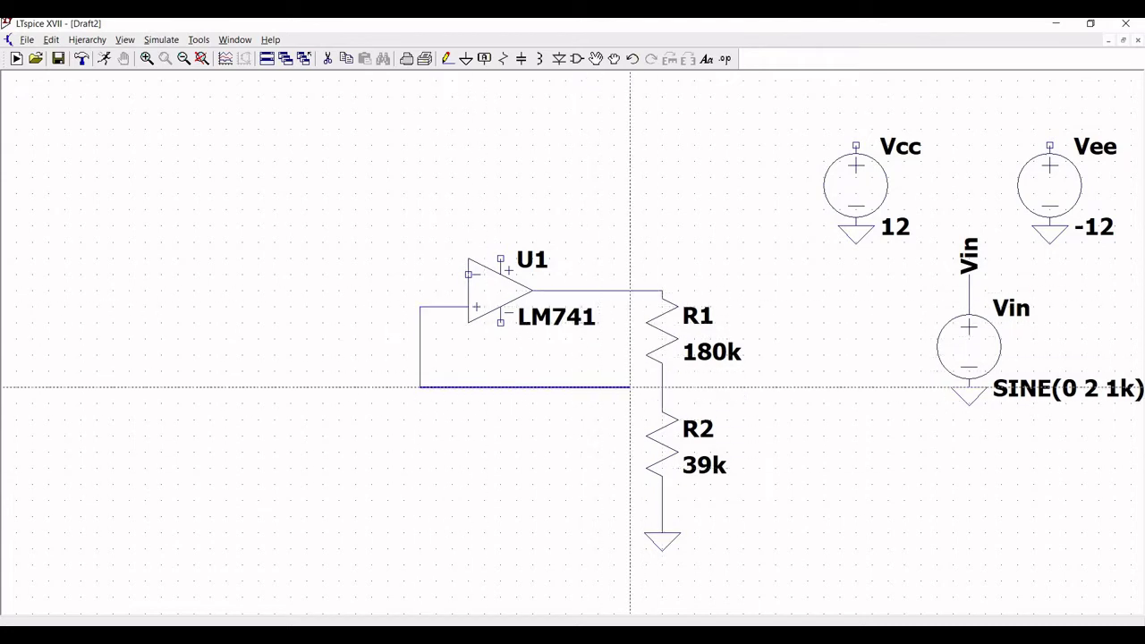
{"action": "left_click", "coordinate": [662, 386]}
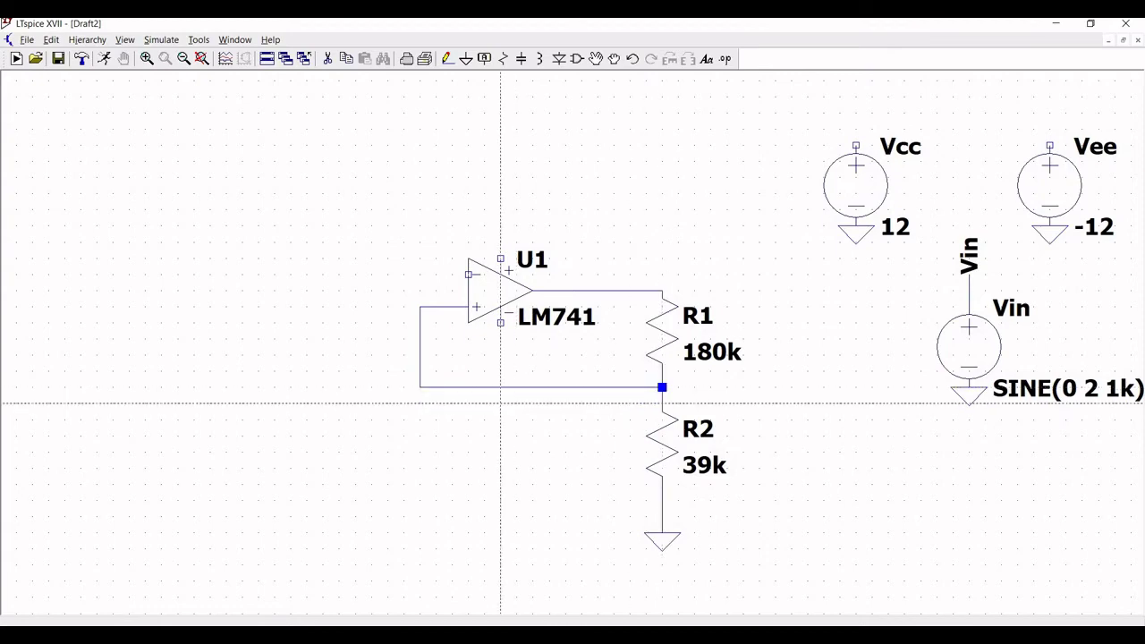
Draw a long horizontal wire leftward from the op-amp's inverting input, leaving its far end open.
{"action": "left_click", "coordinate": [468, 275]}
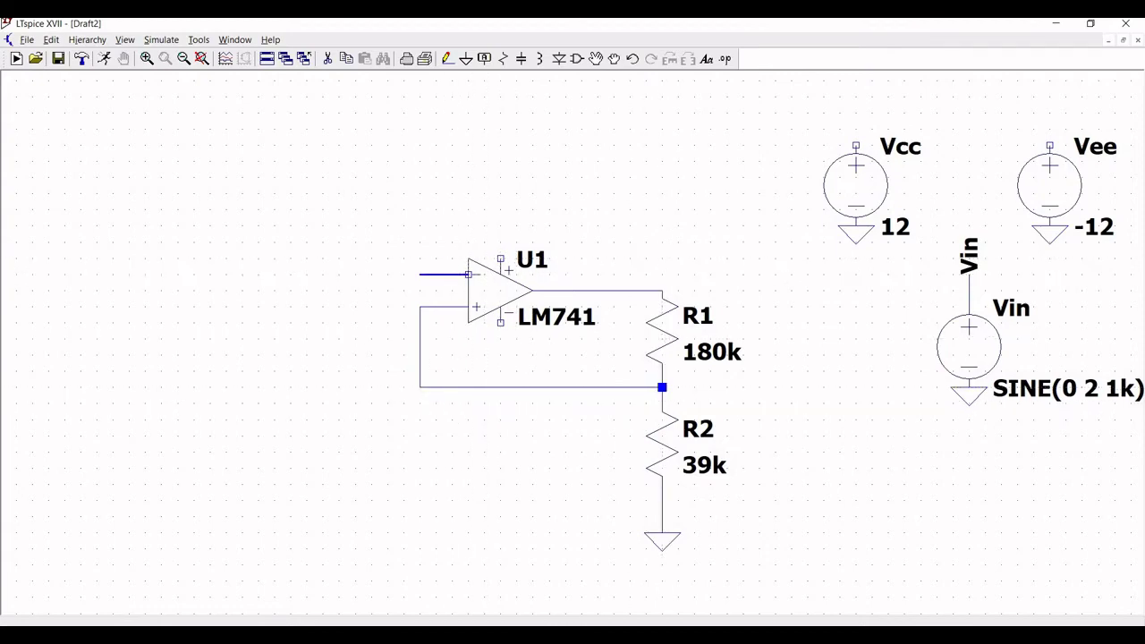
{"action": "right_click", "coordinate": [226, 275]}
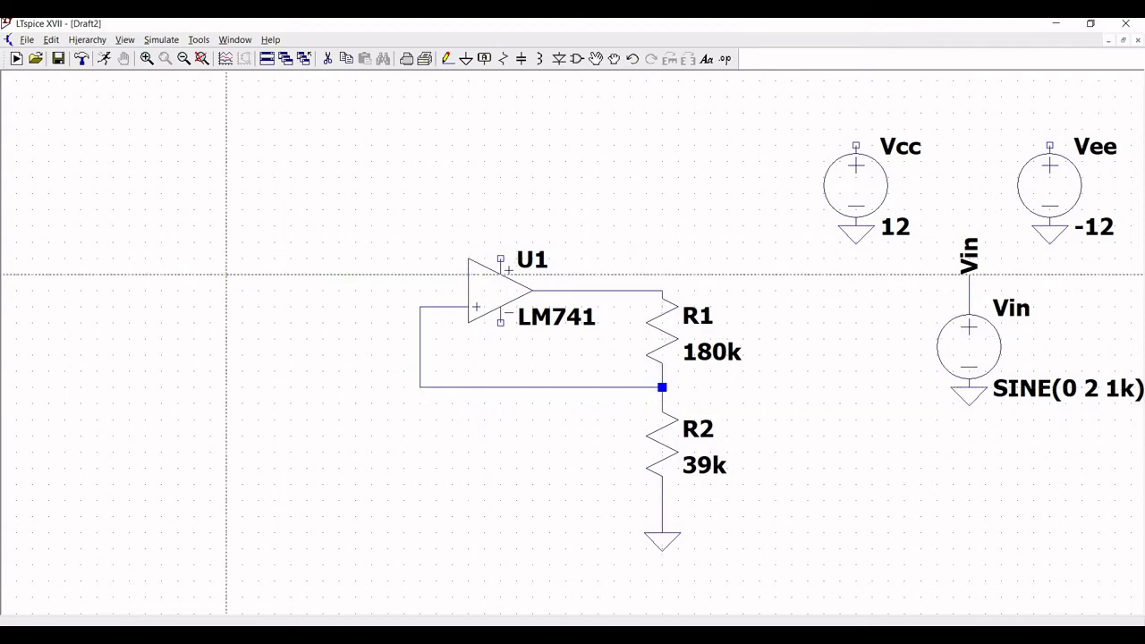
{"action": "right_click", "coordinate": [221, 266]}
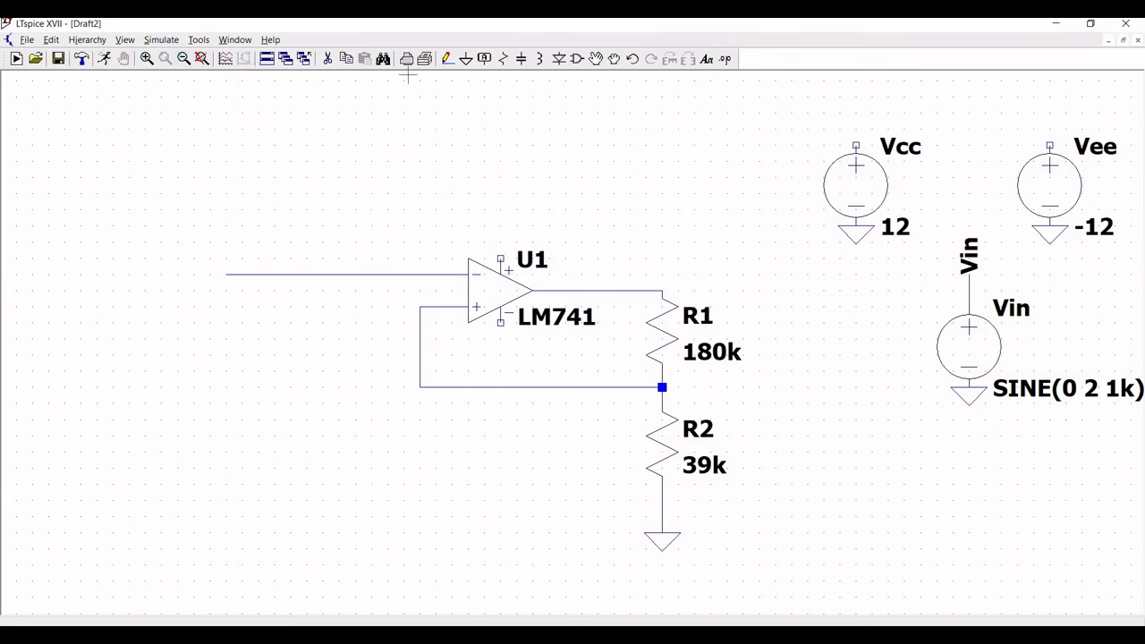
Draw a short vertical wire up from the op-amp's positive supply pin and one down from its negative supply pin.
{"action": "left_click", "coordinate": [447, 59]}
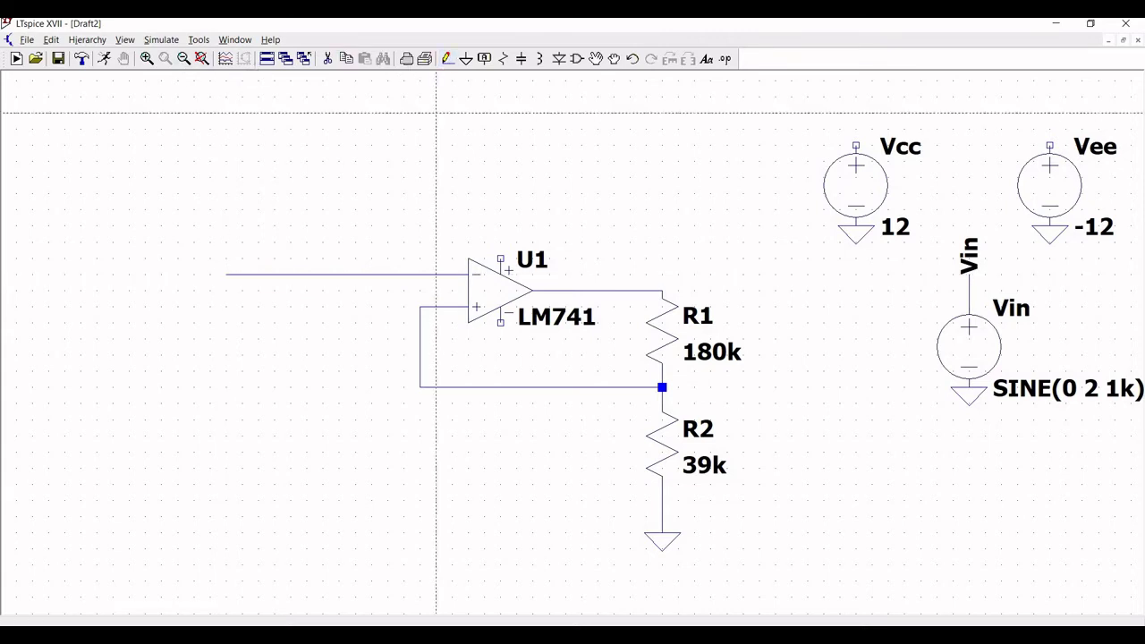
{"action": "left_click", "coordinate": [500, 259]}
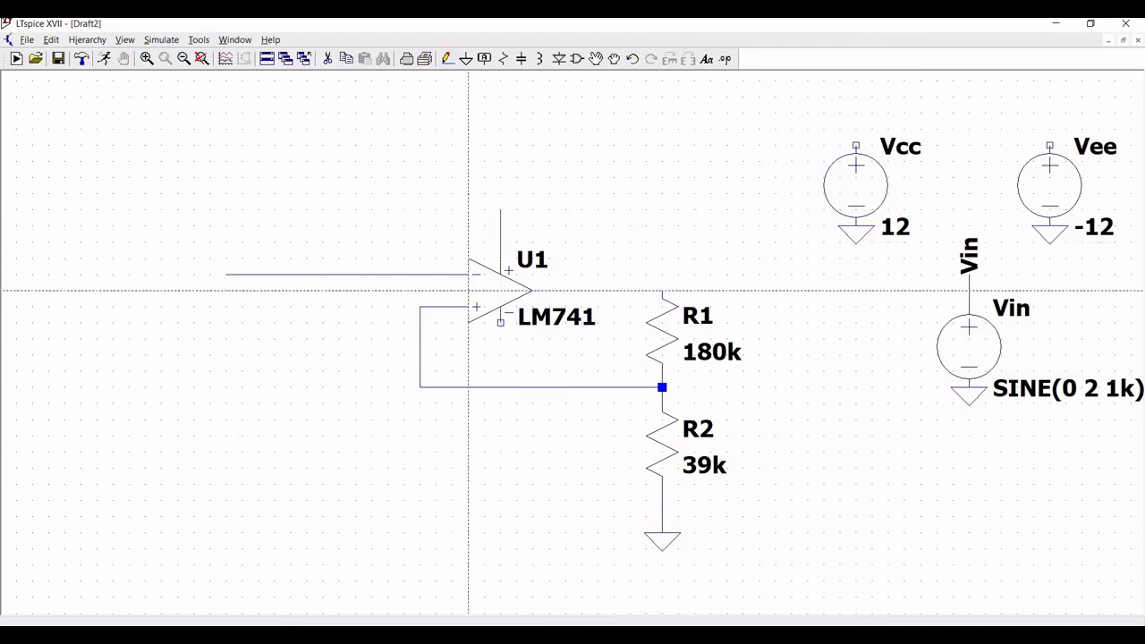
{"action": "left_click", "coordinate": [501, 322]}
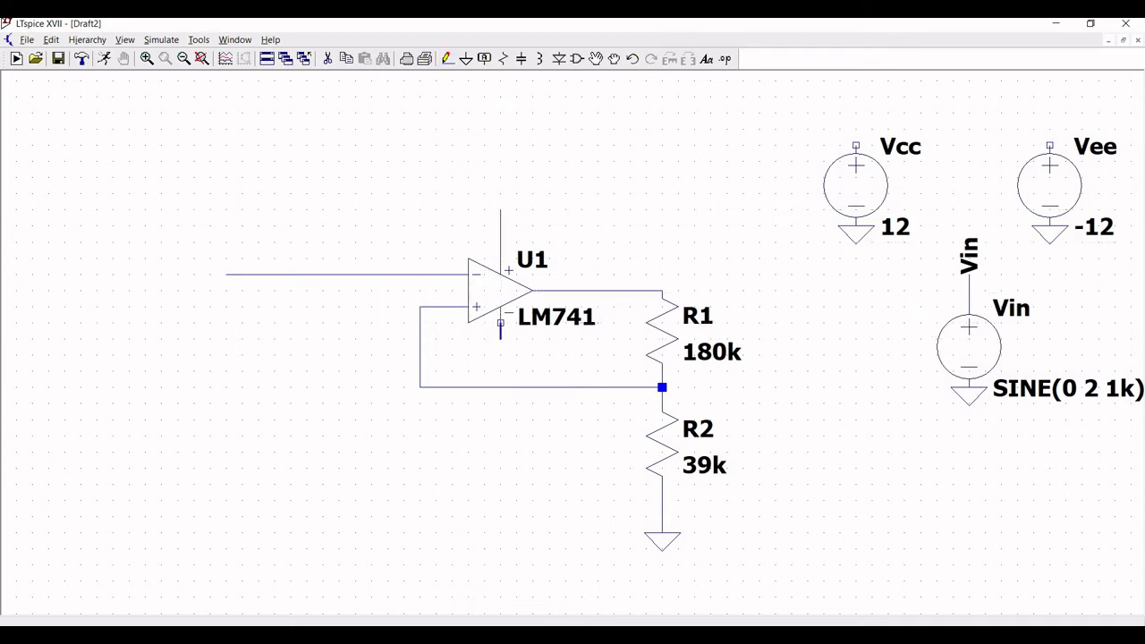
{"action": "left_click", "coordinate": [500, 370]}
{"action": "right_click", "coordinate": [500, 370]}
Place a net label named Vcc, rotated to vertical, on the free end of the wire above the op-amp.
{"action": "left_click", "coordinate": [486, 59]}
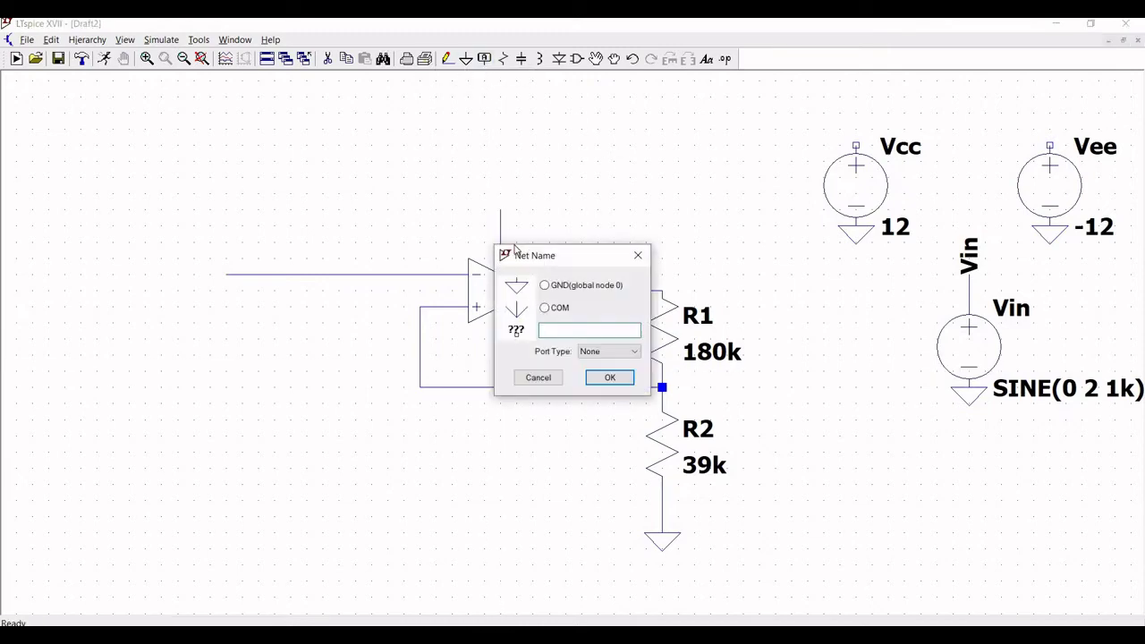
{"action": "type", "text": "Vcc"}
{"action": "left_click", "coordinate": [609, 377]}
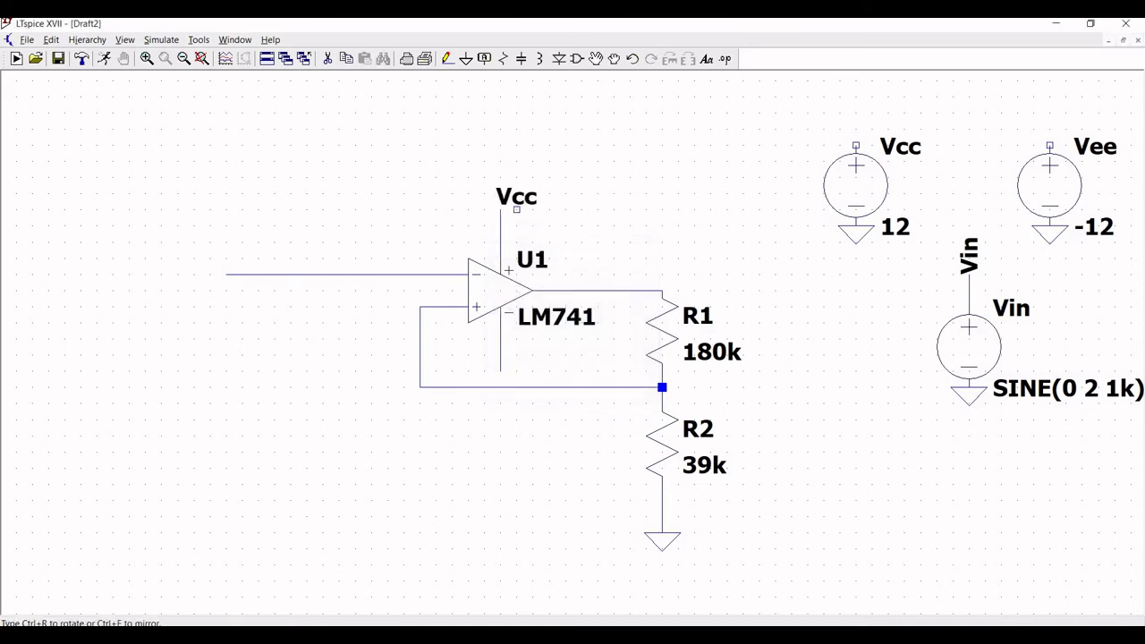
{"action": "key", "text": "ctrl+r"}
{"action": "left_click", "coordinate": [502, 211]}
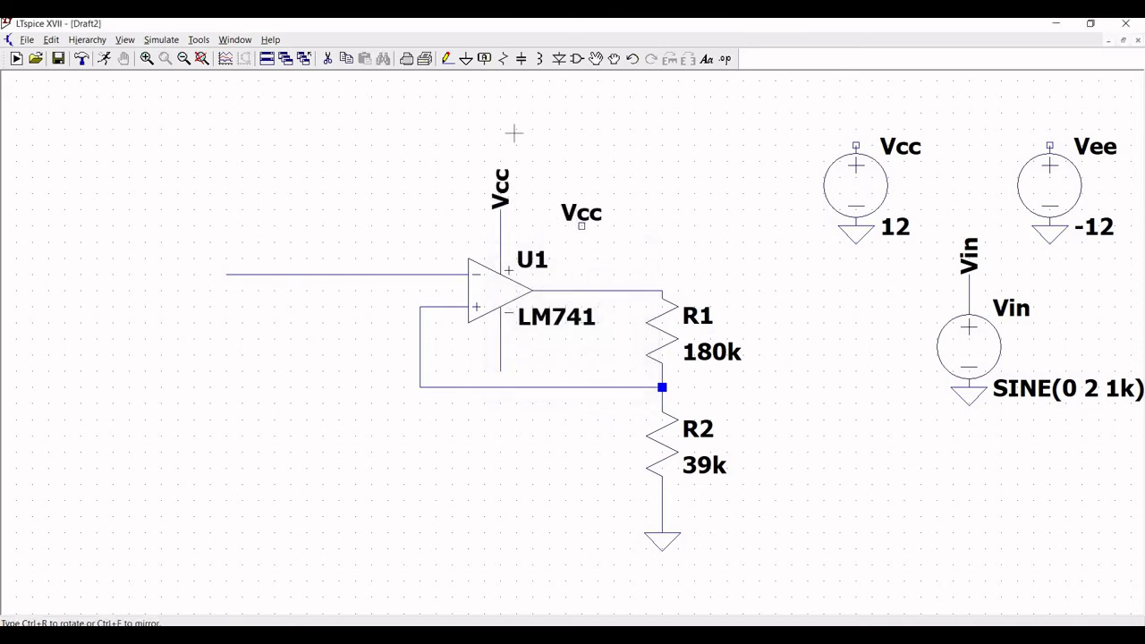
{"action": "key", "text": "Escape"}
Place a net label named Vee, rotated to vertical, on the free end of the wire below the op-amp.
{"action": "left_click", "coordinate": [484, 58]}
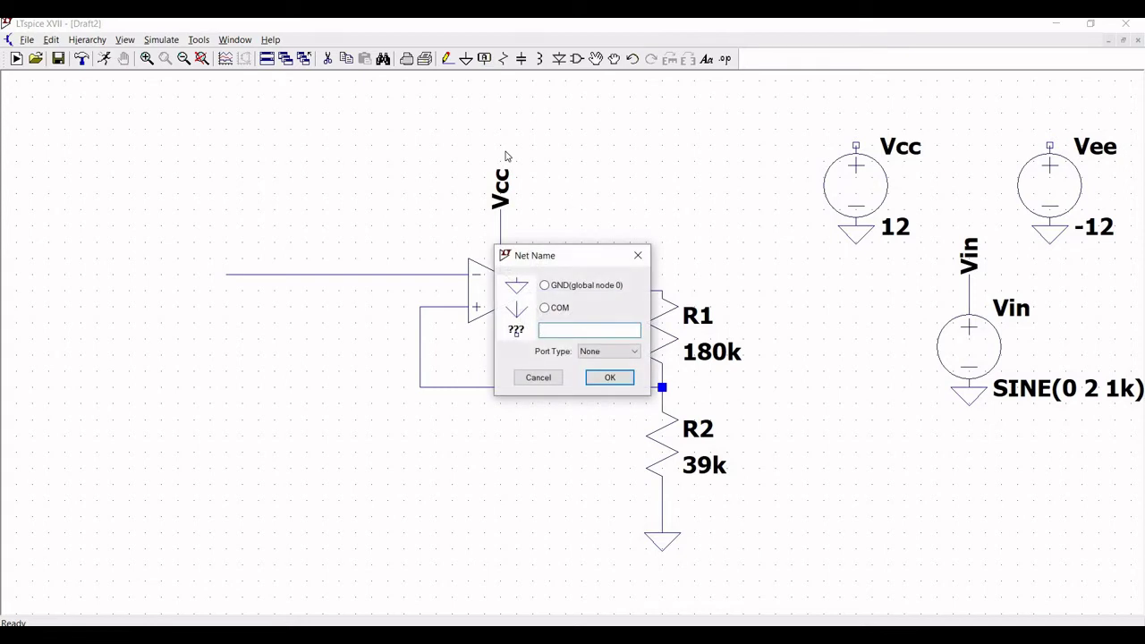
{"action": "type", "text": "Vee"}
{"action": "left_click", "coordinate": [595, 378]}
{"action": "key", "text": "ctrl+r"}
{"action": "left_click", "coordinate": [501, 370]}
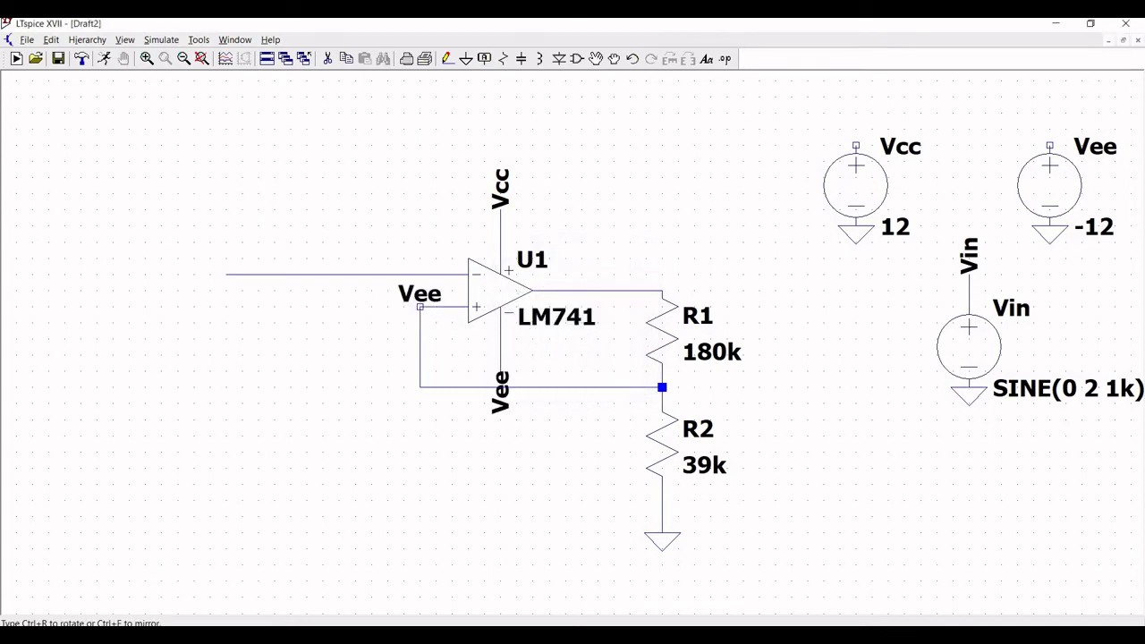
{"action": "key", "text": "Escape"}
Place a horizontal net label named Vin near the free end of the op-amp's inverting input wire.
{"action": "left_click", "coordinate": [484, 59]}
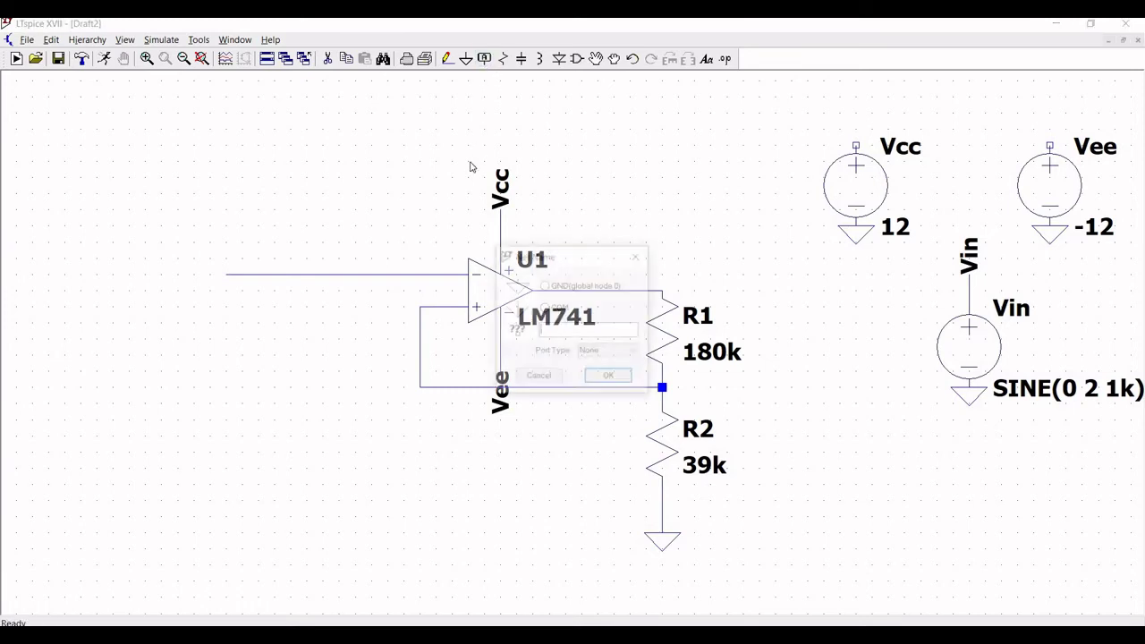
{"action": "type", "text": "Vi"}
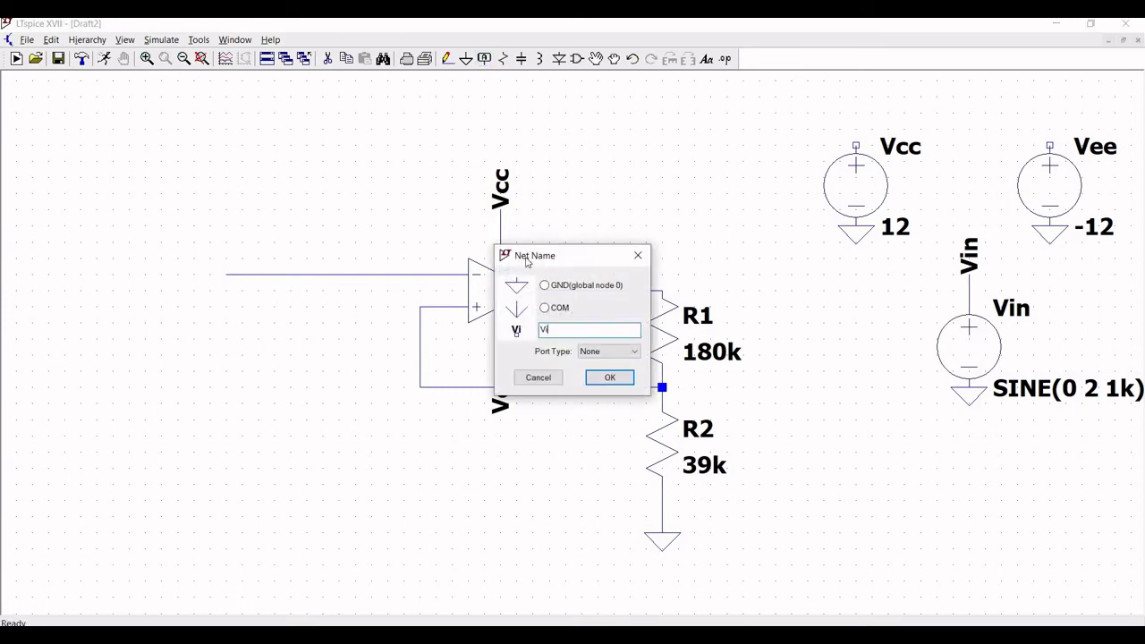
{"action": "type", "text": "n"}
{"action": "left_click", "coordinate": [611, 377]}
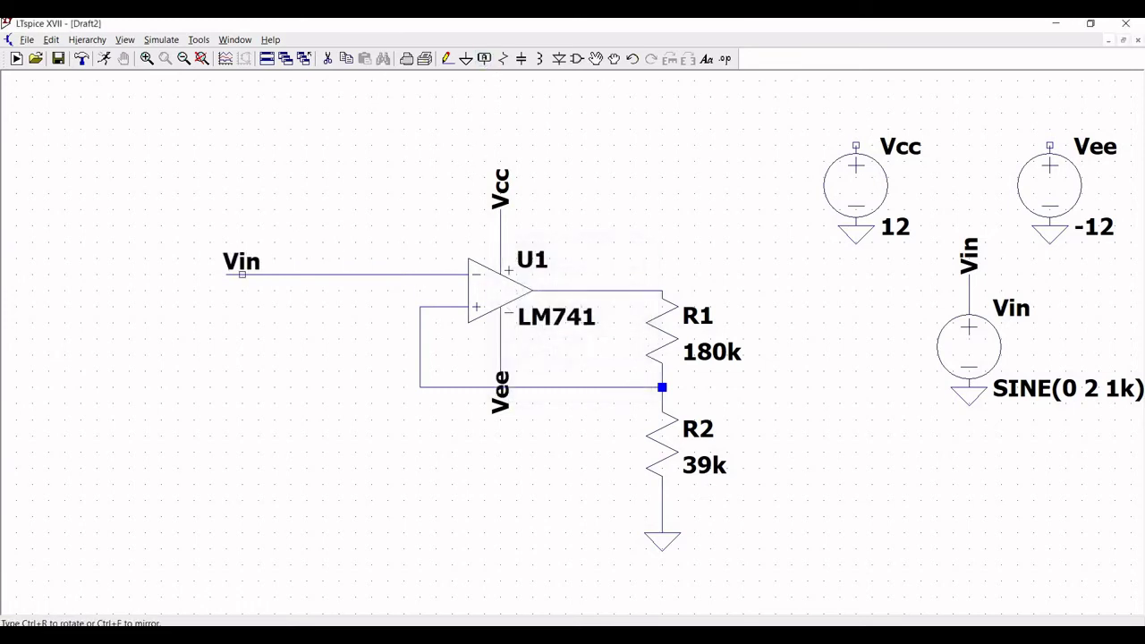
{"action": "left_click", "coordinate": [242, 274]}
{"action": "key", "text": "Escape"}
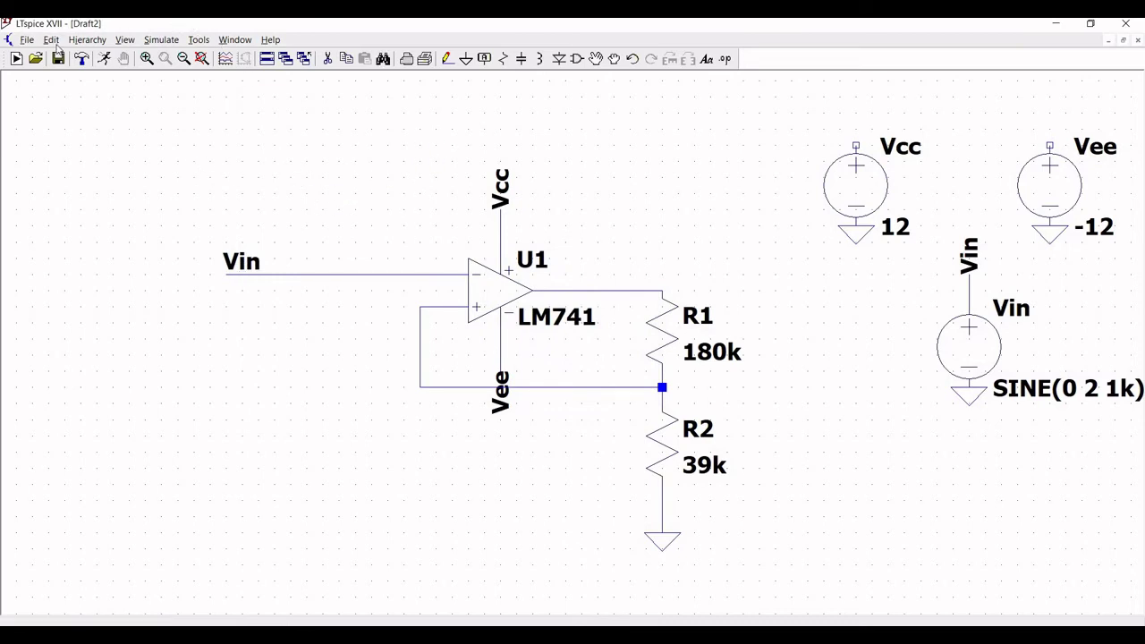
Set up a transient analysis with a stop time of 0.01 and place its directive above the Vin input wire.
{"action": "left_click", "coordinate": [53, 41]}
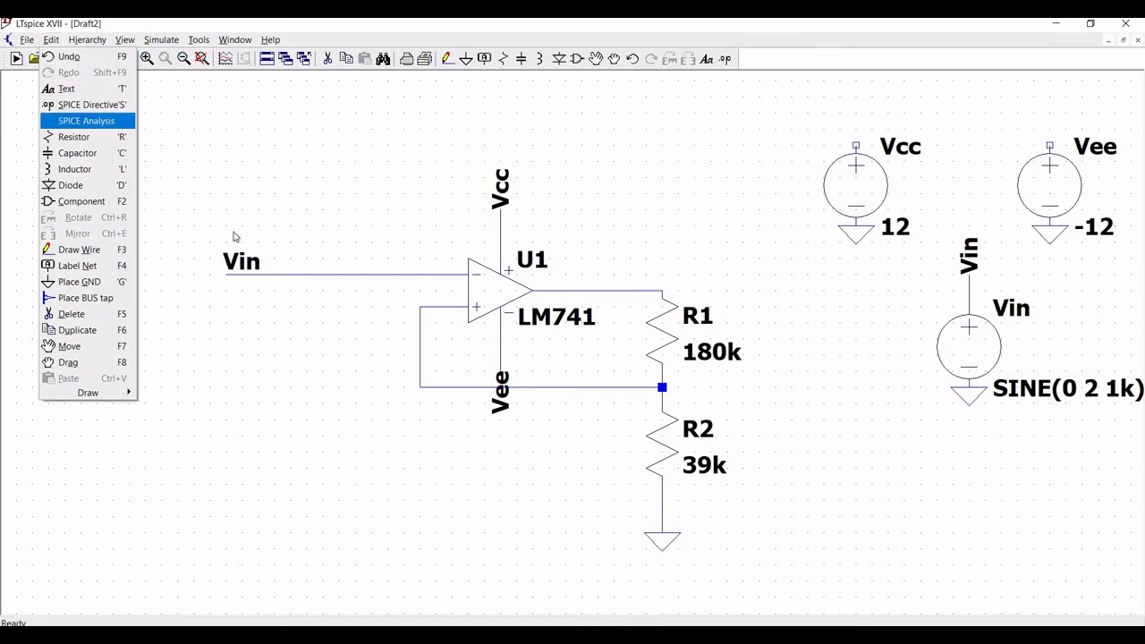
{"action": "key", "text": "Return"}
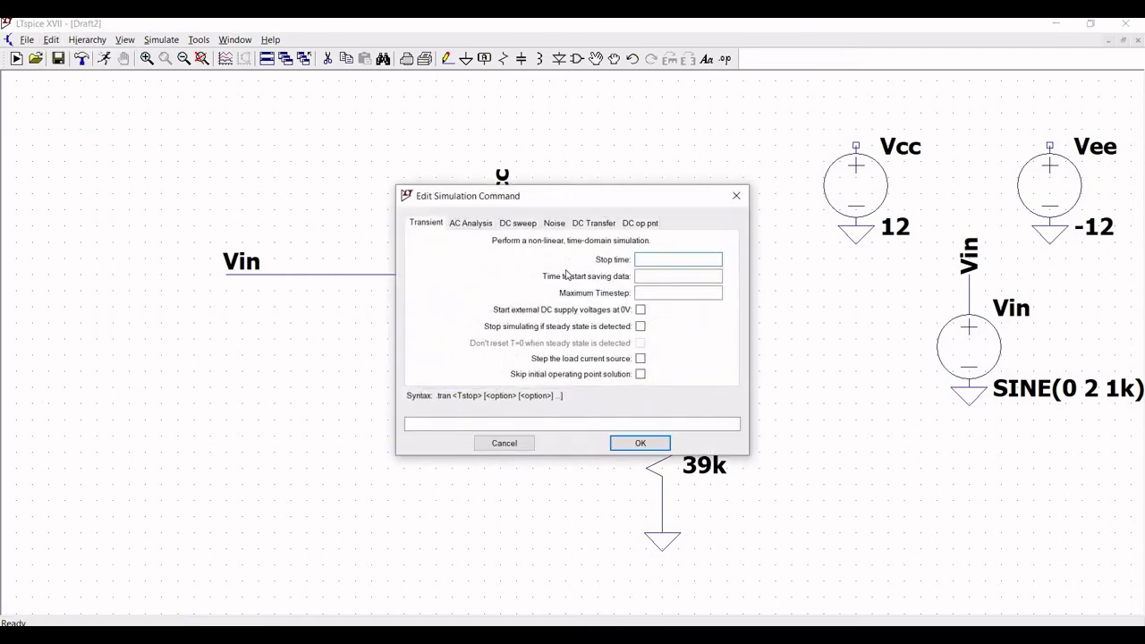
{"action": "type", "text": "0.01"}
{"action": "left_click", "coordinate": [641, 443]}
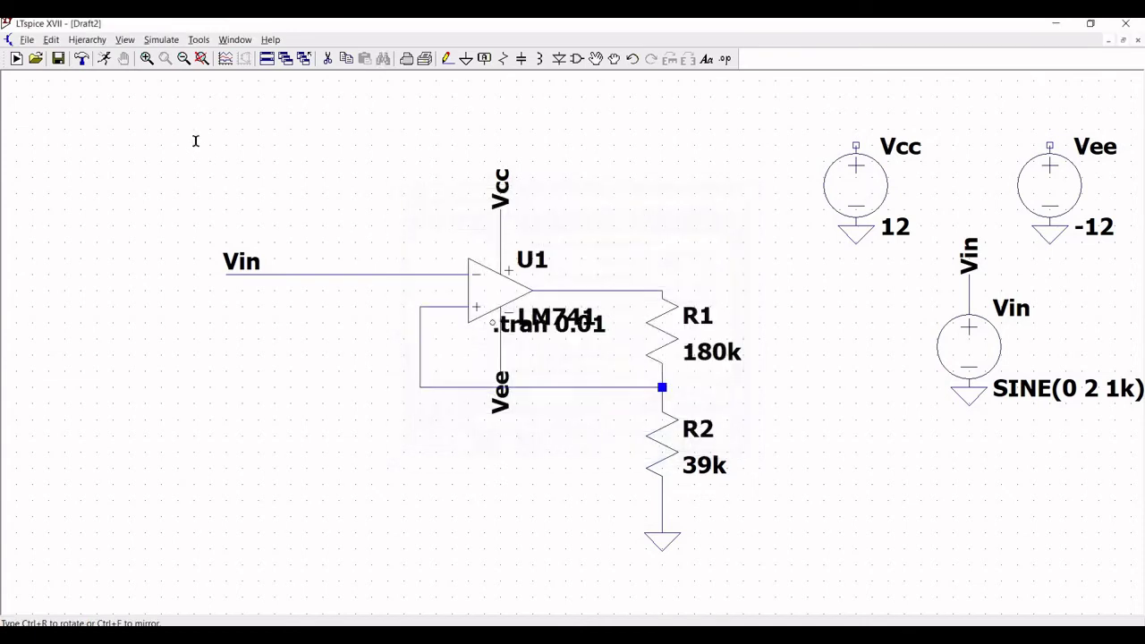
{"action": "left_click", "coordinate": [201, 110]}
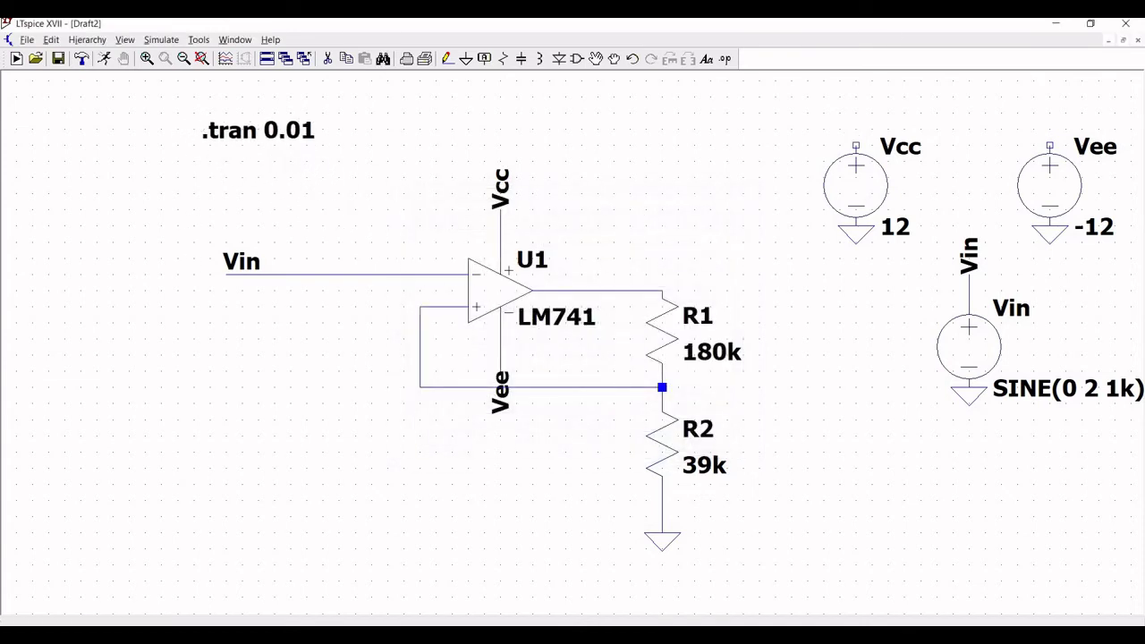
Draw a short vertical wire upward from the positive terminal of each of the Vcc and Vee sources.
{"action": "left_click", "coordinate": [450, 59]}
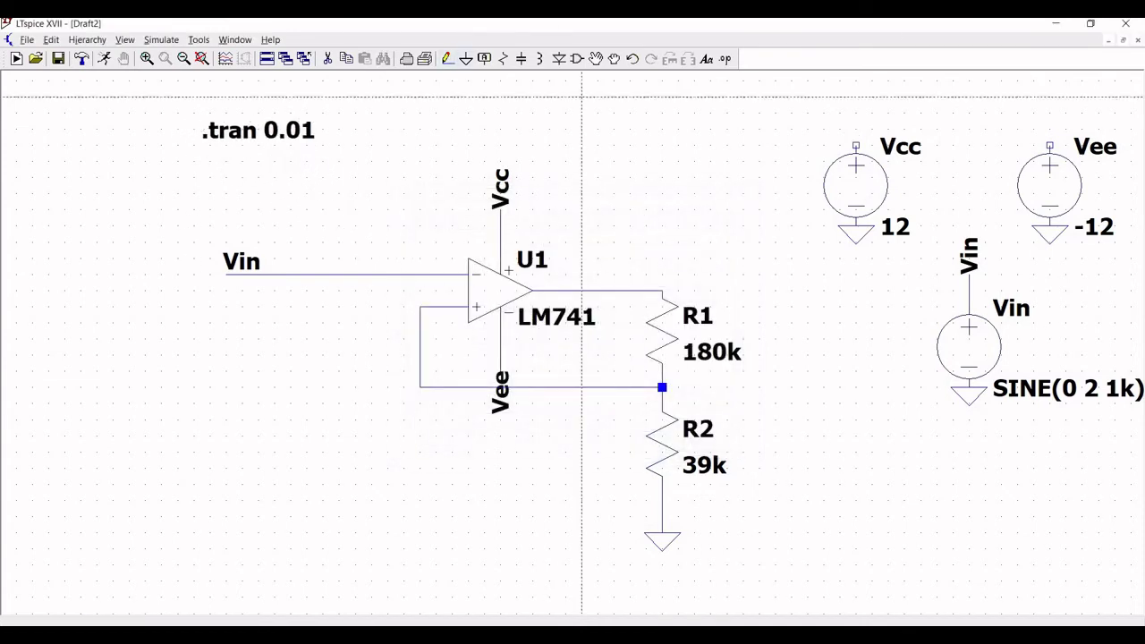
{"action": "left_click", "coordinate": [856, 146]}
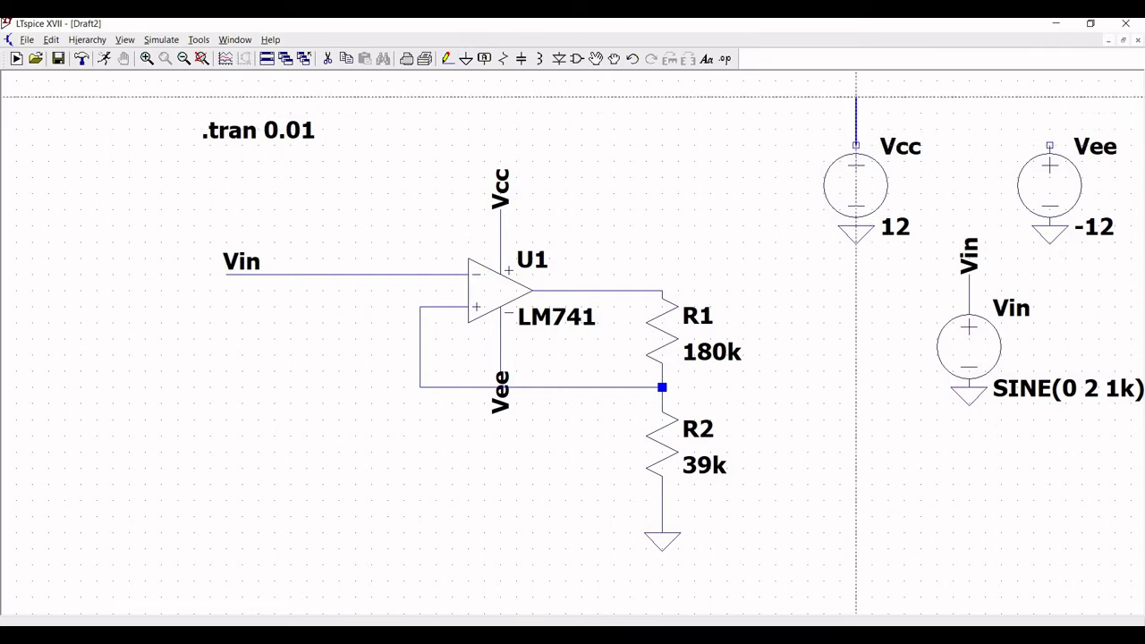
{"action": "left_click", "coordinate": [856, 97]}
{"action": "key", "text": "Escape"}
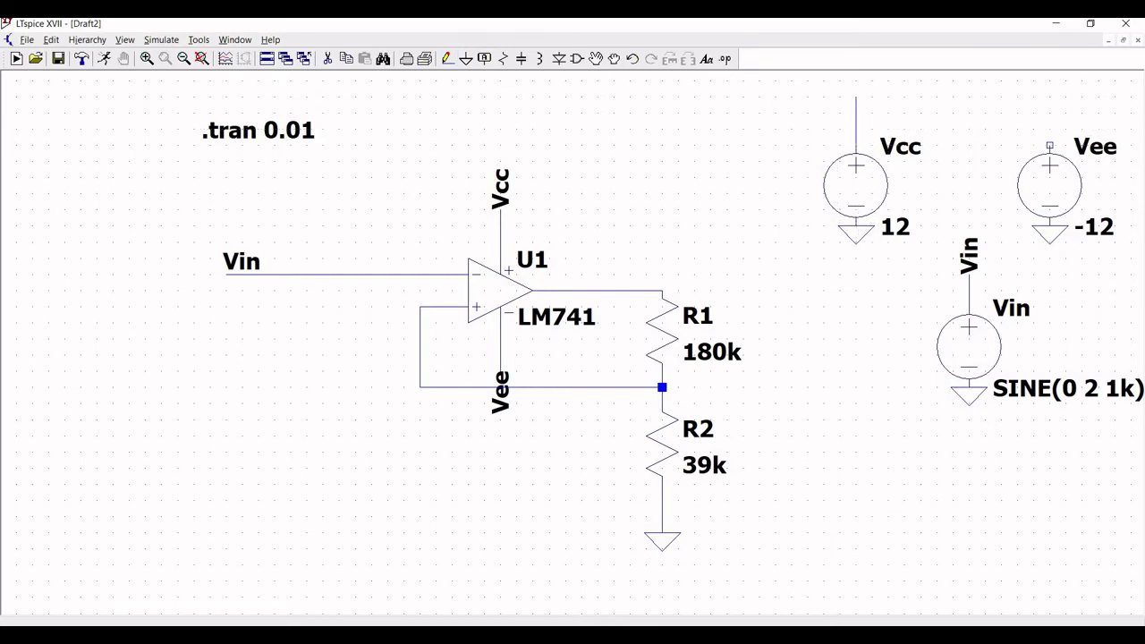
{"action": "left_click", "coordinate": [447, 59]}
{"action": "left_click", "coordinate": [1050, 145]}
{"action": "left_click", "coordinate": [1050, 97]}
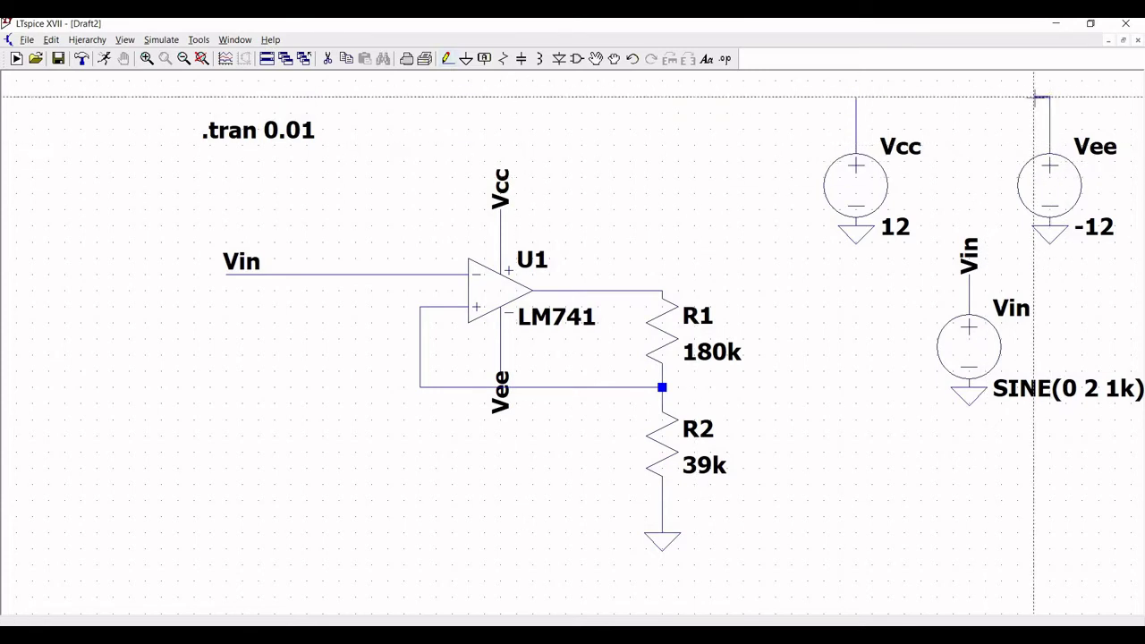
{"action": "key", "text": "Escape"}
Place a net label named Vcc, rotated to vertical, on the wire end above the 12 V source.
{"action": "left_click", "coordinate": [484, 59]}
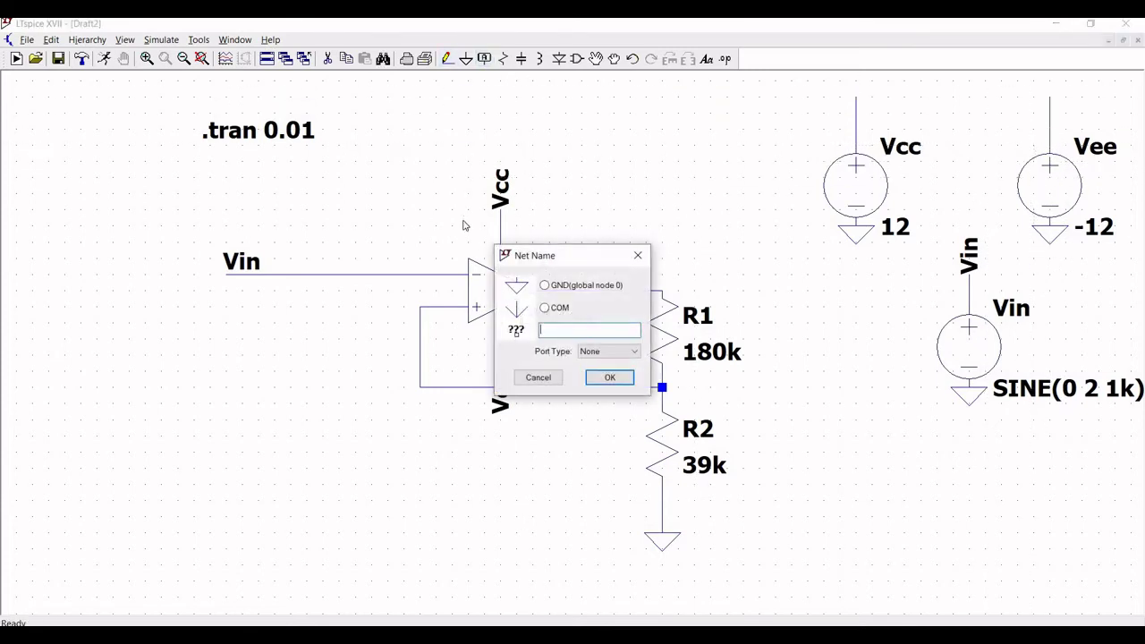
{"action": "type", "text": "Vcc"}
{"action": "left_click", "coordinate": [614, 377]}
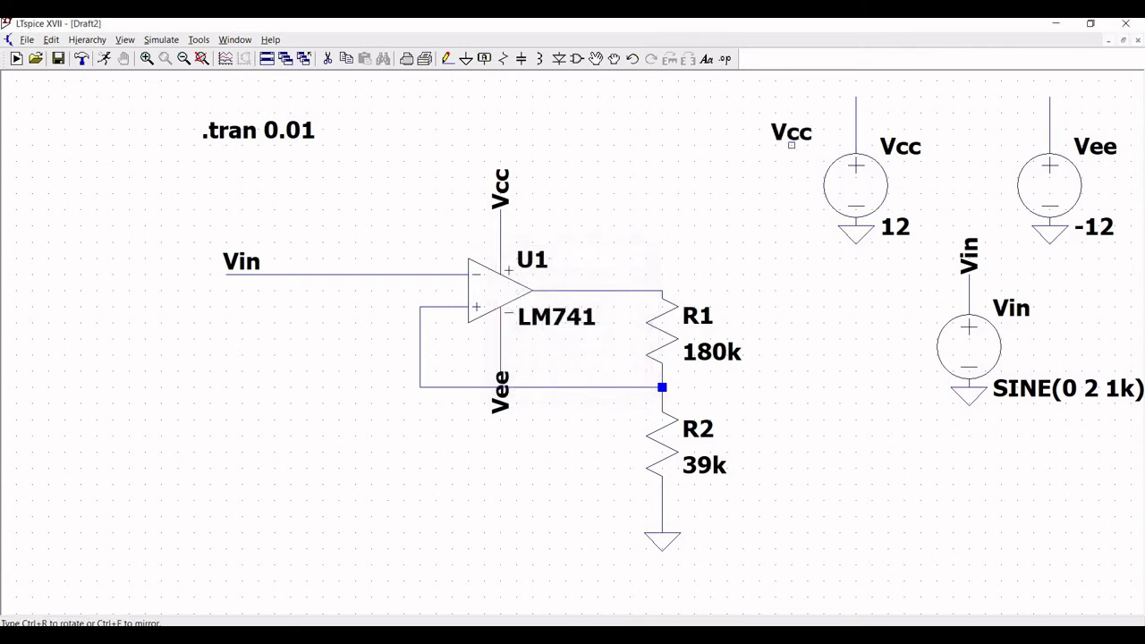
{"action": "key", "text": "ctrl+r"}
{"action": "left_click", "coordinate": [857, 96]}
{"action": "key", "text": "Escape"}
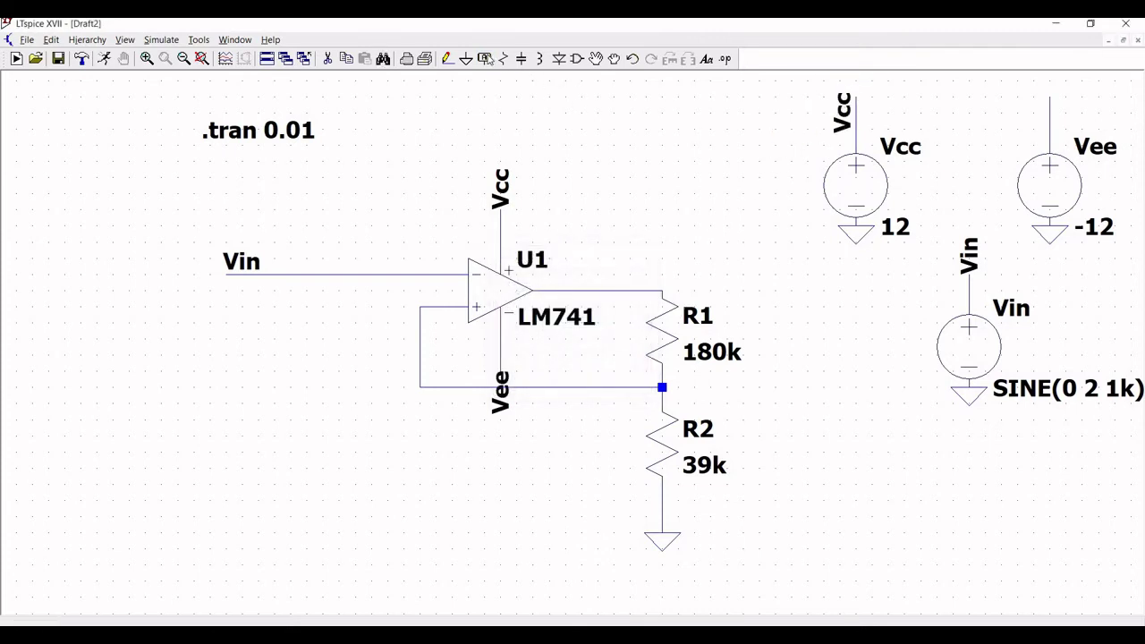
Place a net label named Vee, rotated to vertical, on the wire end above the -12 V source.
{"action": "right_click", "coordinate": [510, 184]}
{"action": "type", "text": "V"}
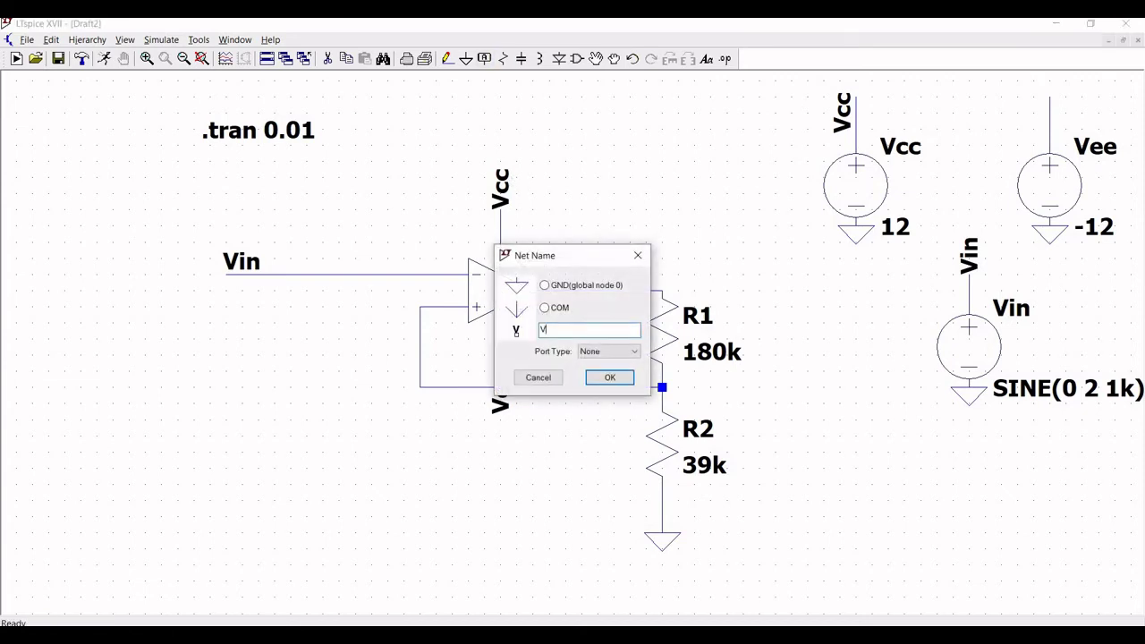
{"action": "type", "text": "ee"}
{"action": "left_click", "coordinate": [610, 378]}
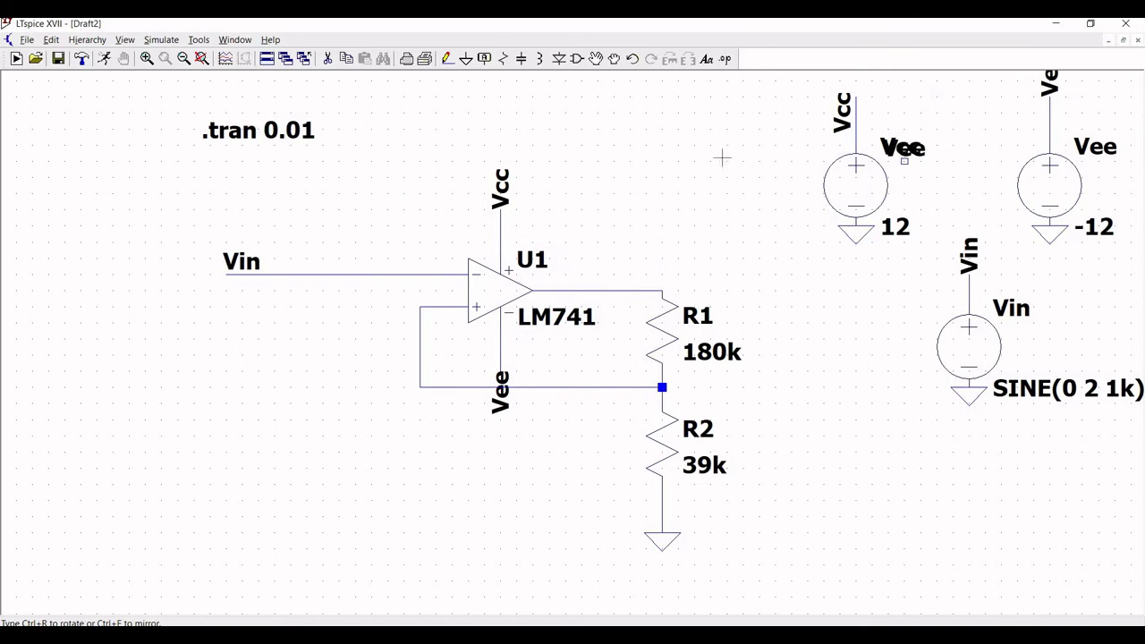
{"action": "key", "text": "Escape"}
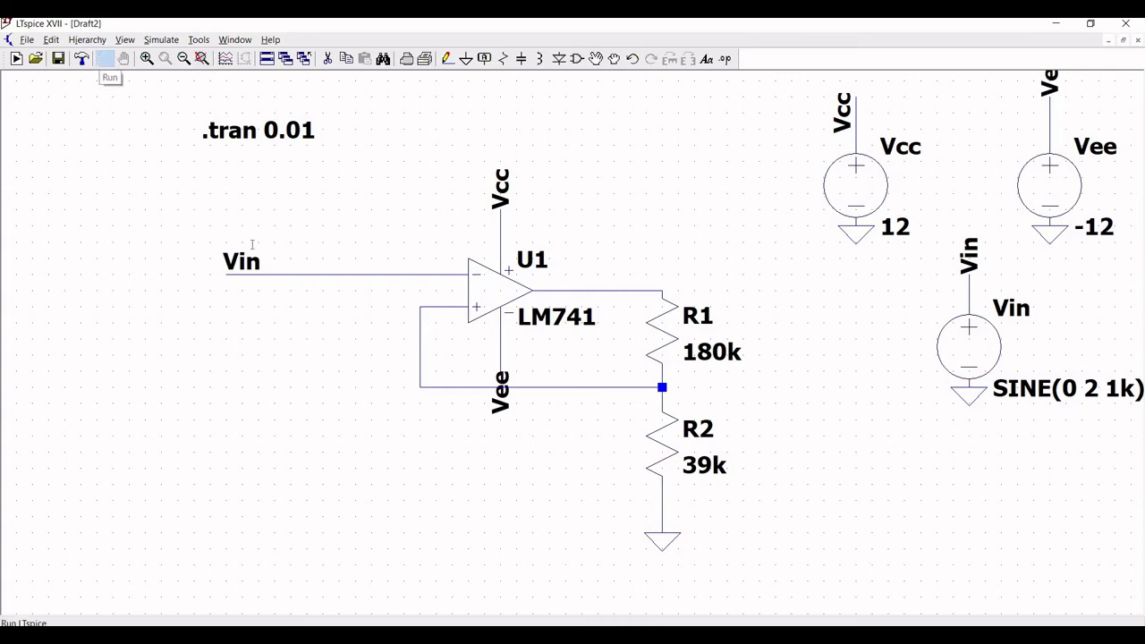
Run the transient simulation and plot the voltages of the Vin net and the op-amp output node.
{"action": "left_click", "coordinate": [103, 59]}
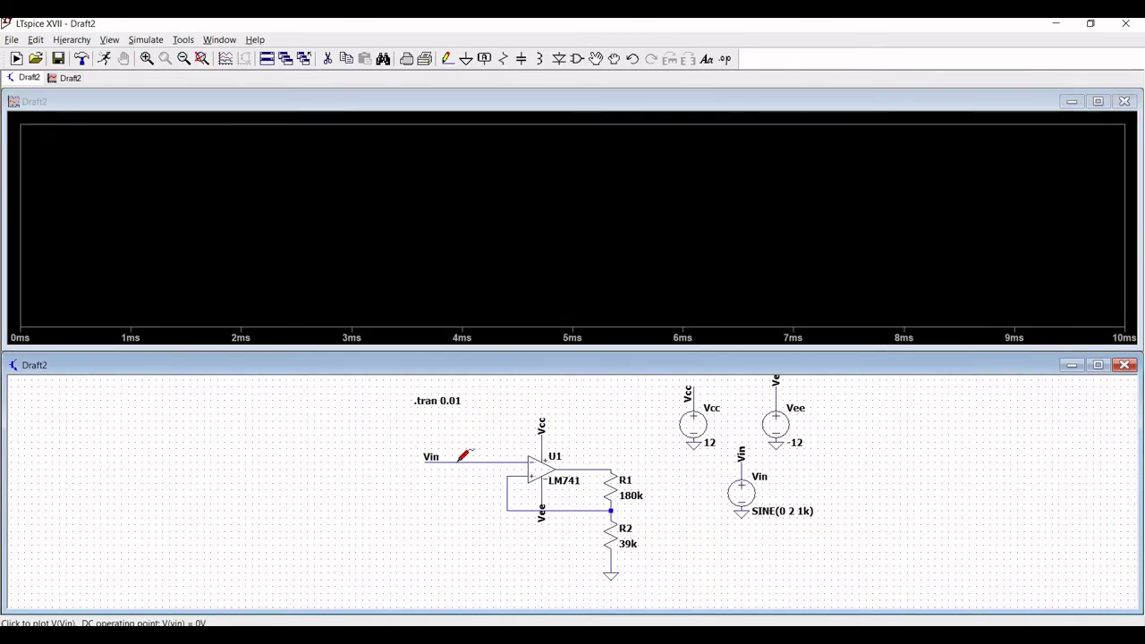
{"action": "left_click", "coordinate": [456, 462]}
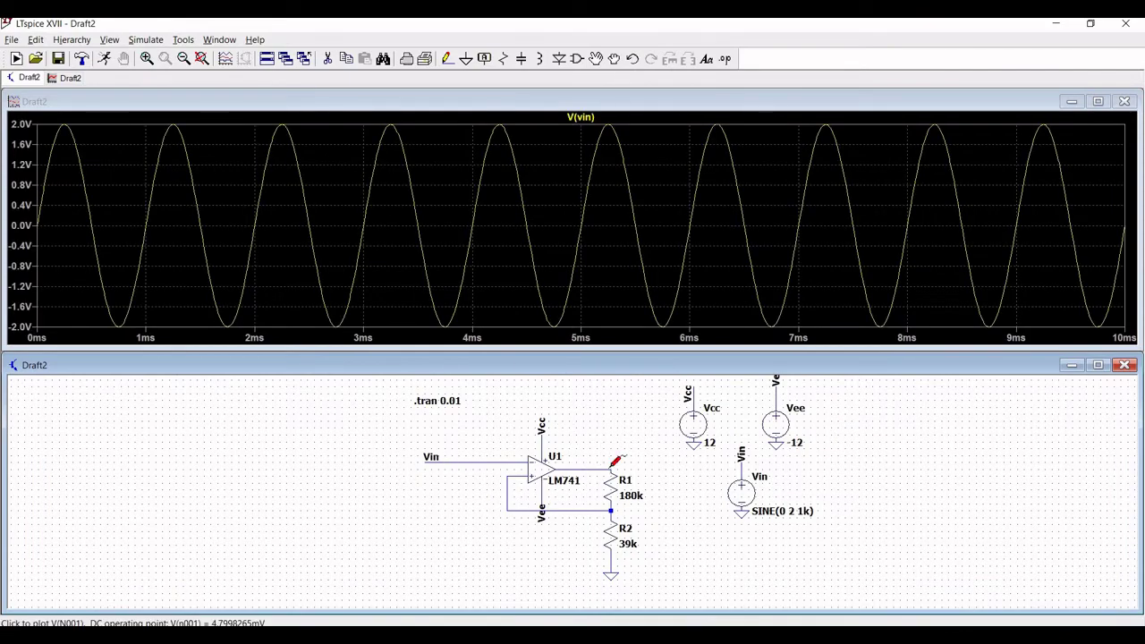
{"action": "left_click", "coordinate": [612, 467]}
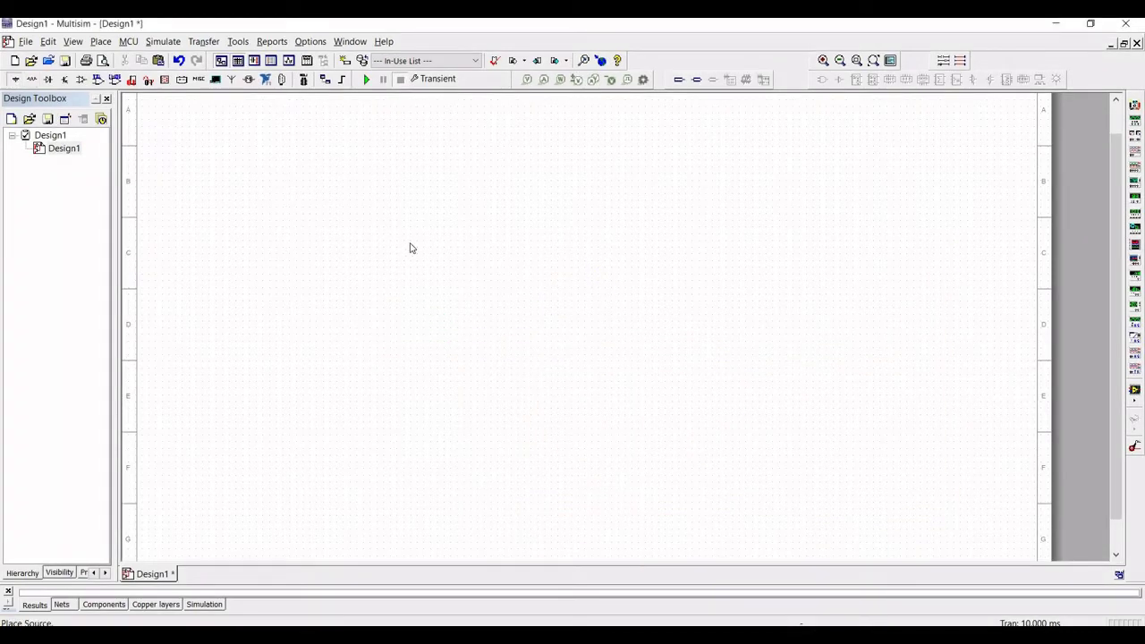
Place an LM741H op-amp in the middle of the sheet and flip it vertically so the inverting input is uppermost.
{"action": "key", "text": "ctrl+w"}
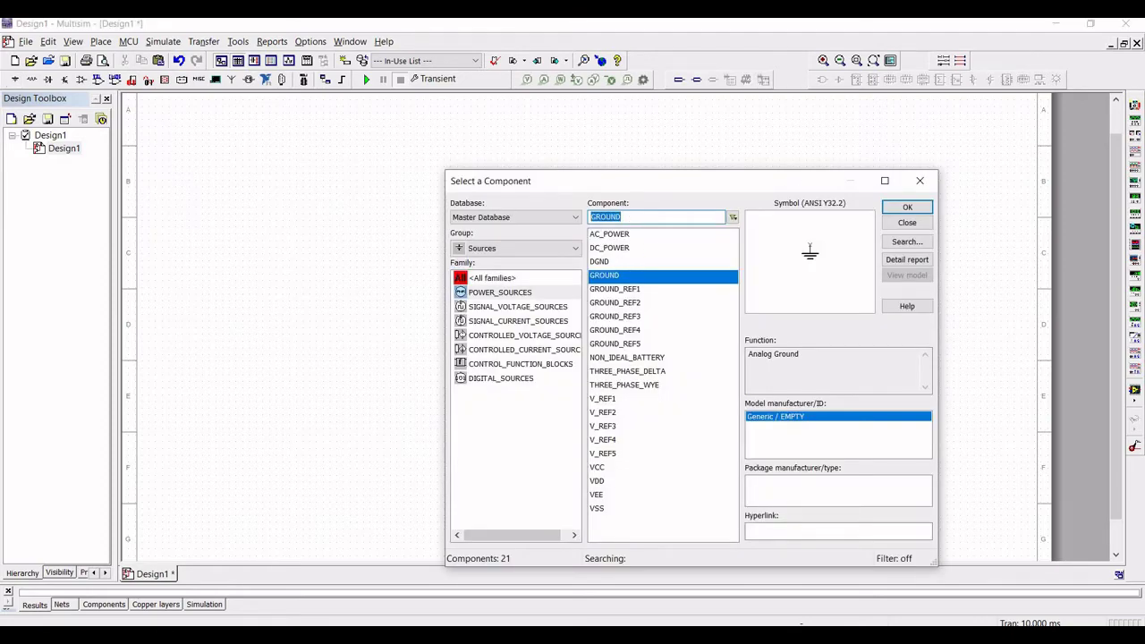
{"action": "type", "text": "LM741"}
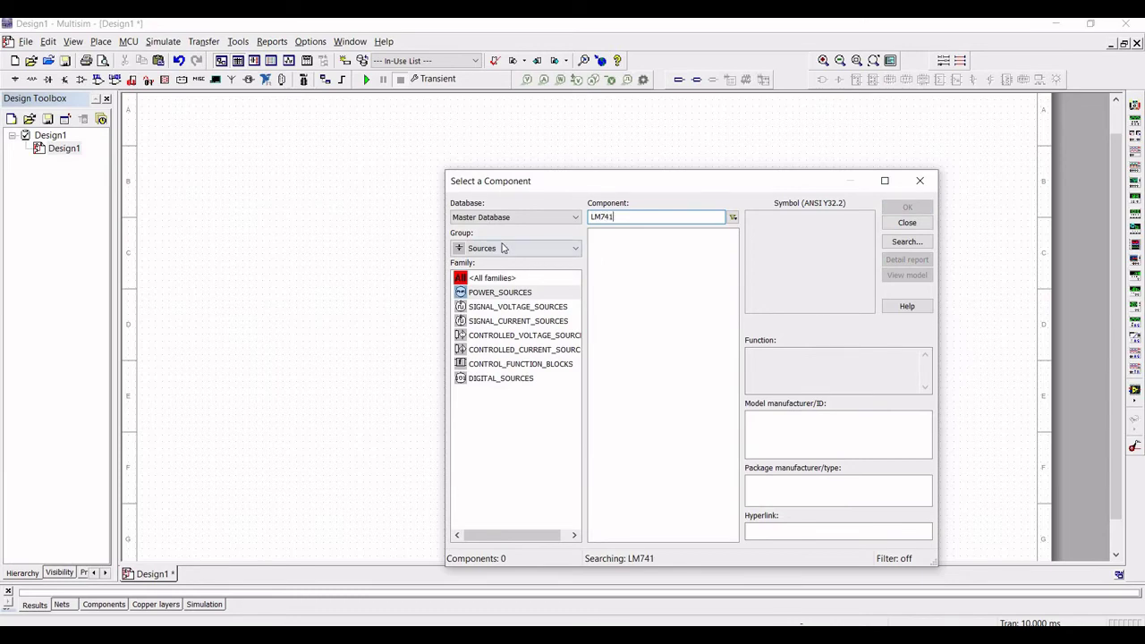
{"action": "left_click", "coordinate": [504, 248]}
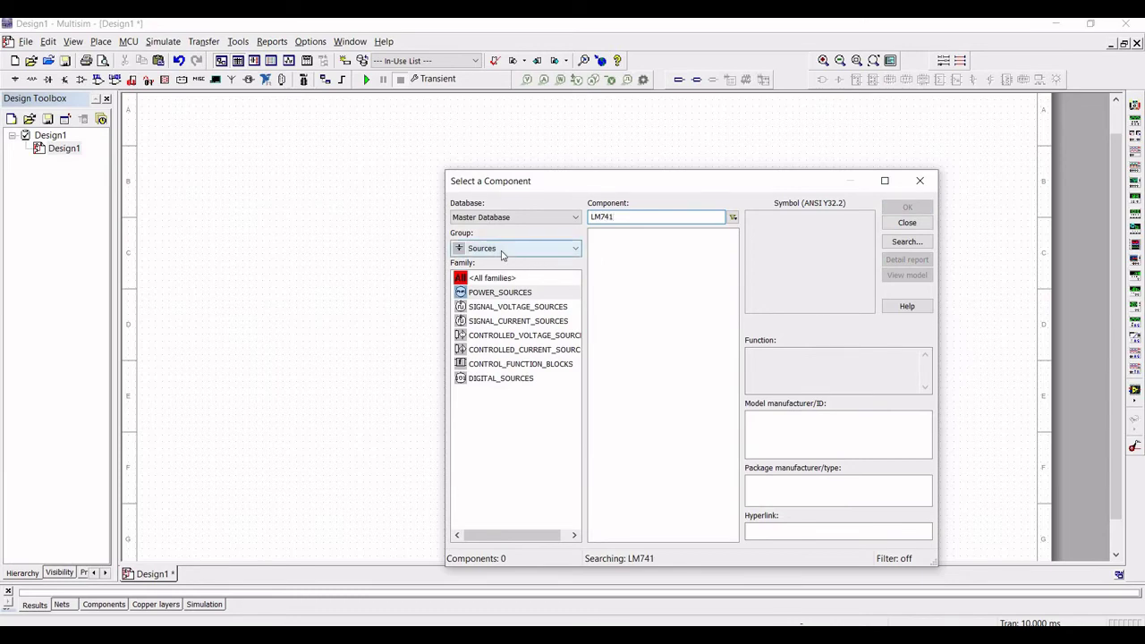
{"action": "left_click", "coordinate": [497, 263]}
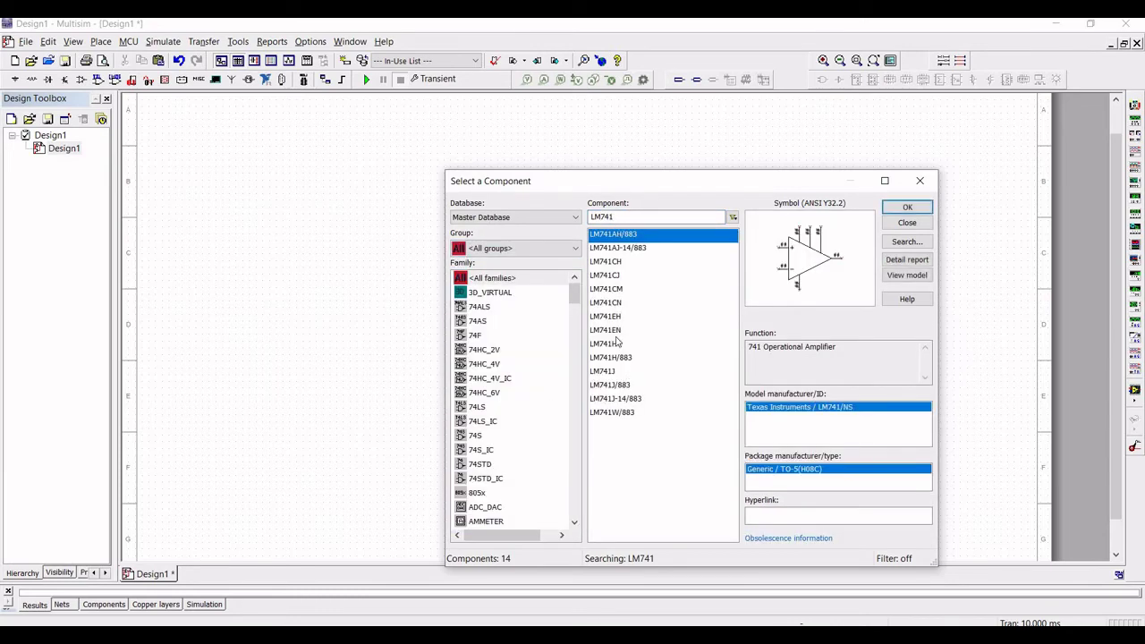
{"action": "left_click", "coordinate": [608, 344]}
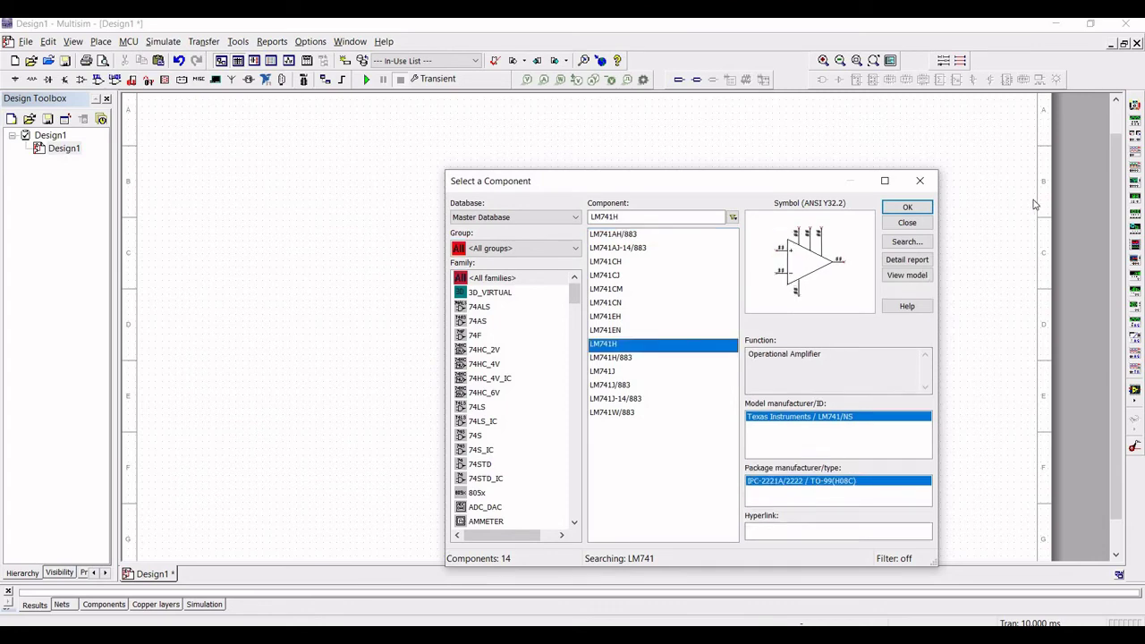
{"action": "left_click", "coordinate": [915, 208]}
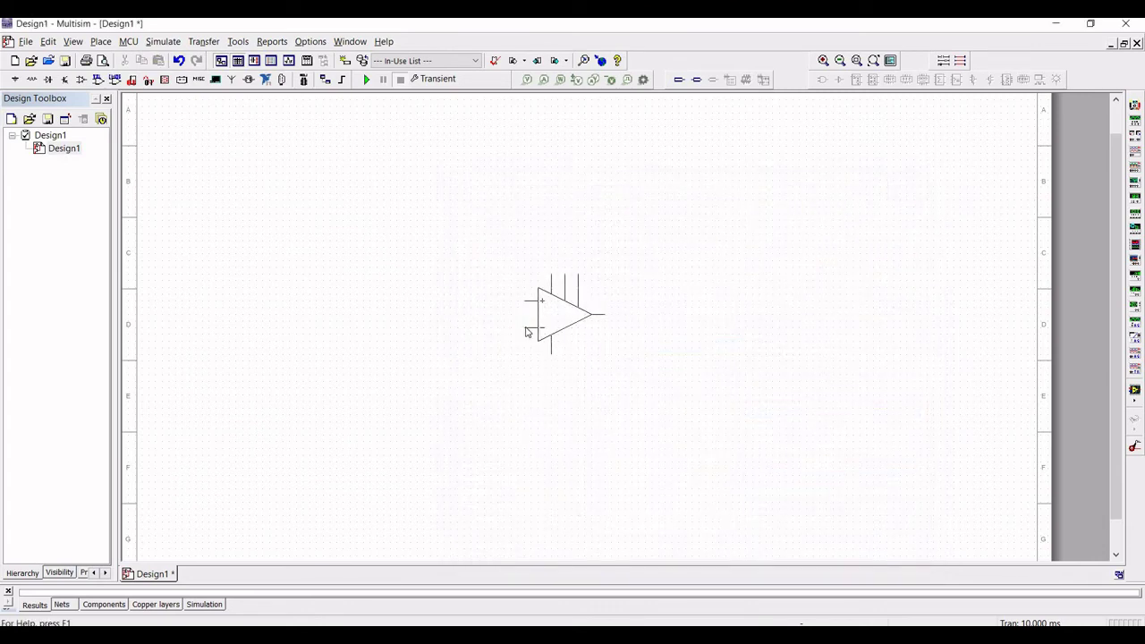
{"action": "left_click", "coordinate": [530, 335]}
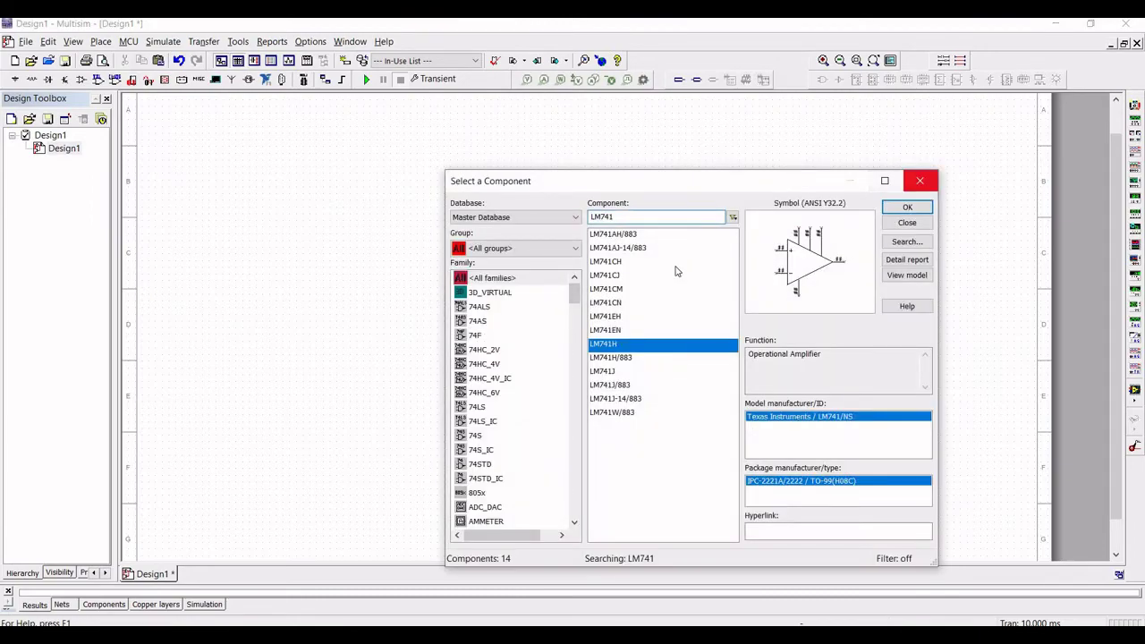
{"action": "left_click", "coordinate": [920, 181]}
{"action": "right_click", "coordinate": [566, 327]}
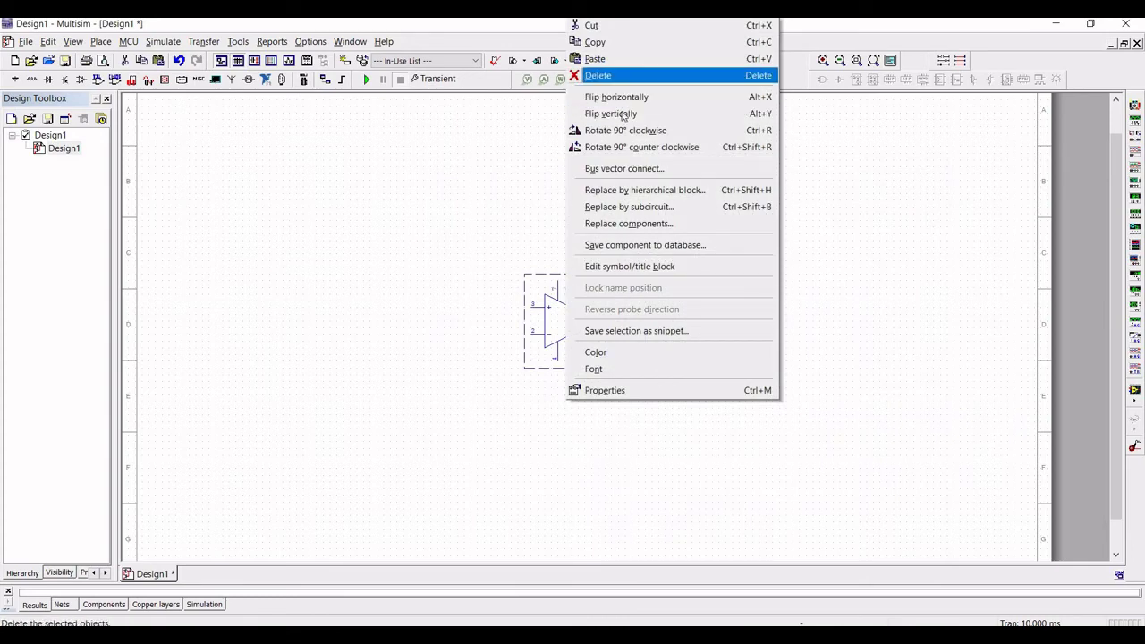
{"action": "left_click", "coordinate": [624, 113]}
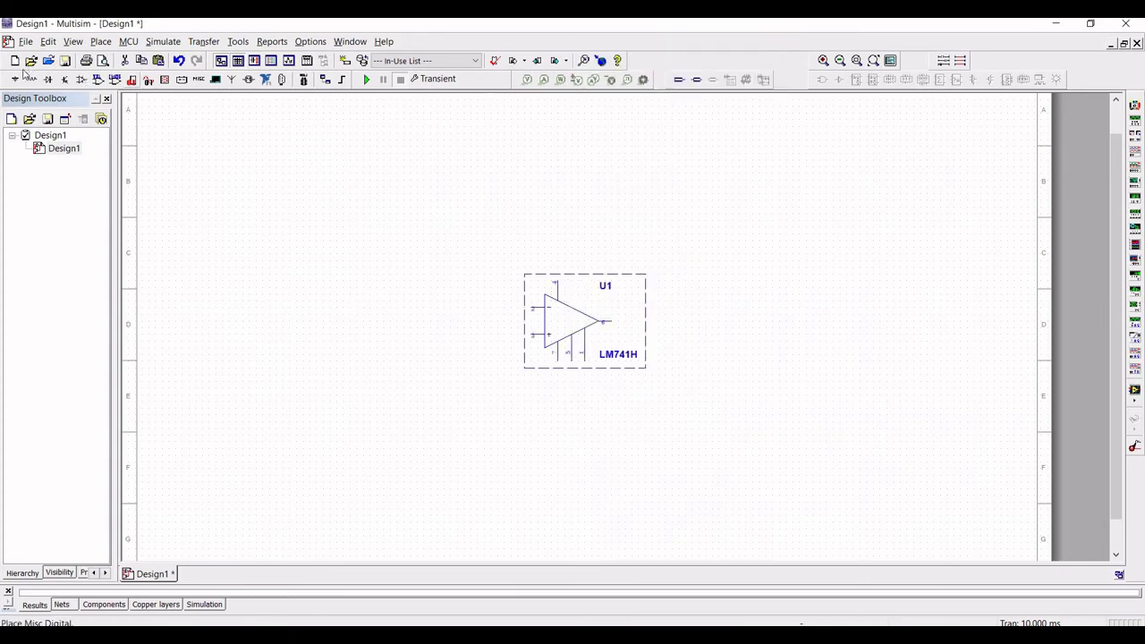
Place a 180k resistor, rotated to vertical, beyond the op-amp's output.
{"action": "key", "text": "ctrl+w"}
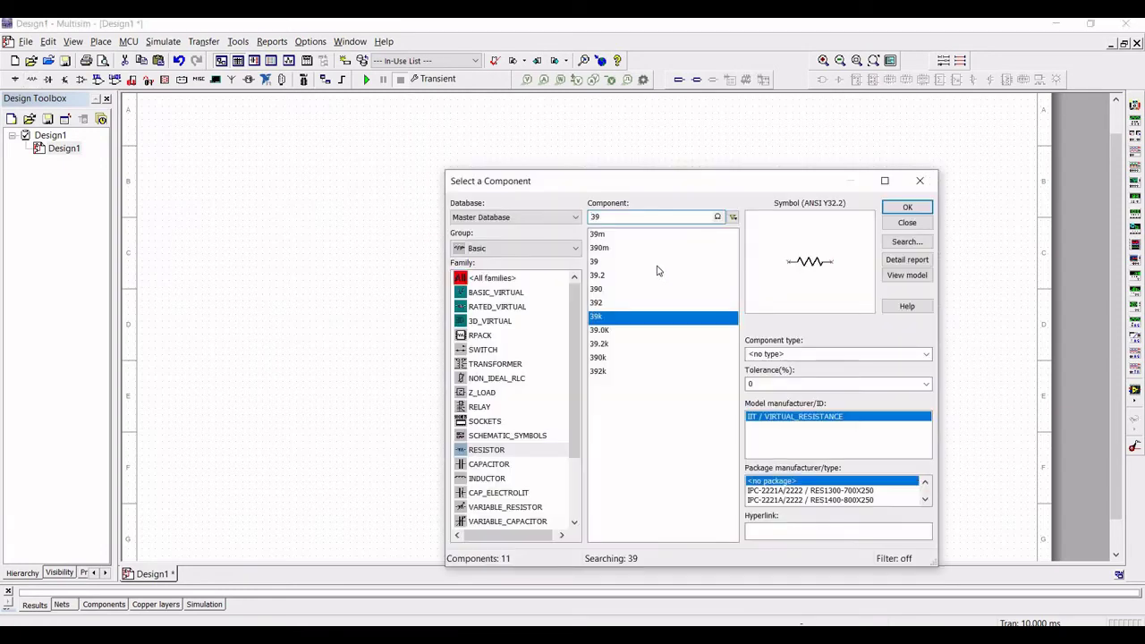
{"action": "double_click", "coordinate": [590, 217]}
{"action": "type", "text": "180"}
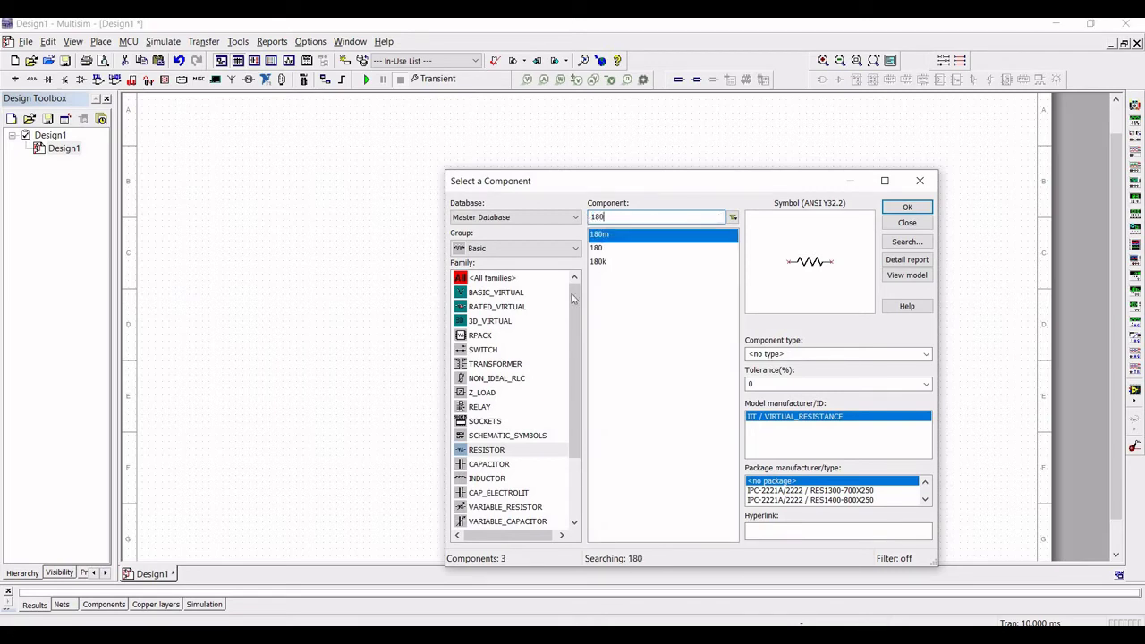
{"action": "left_click", "coordinate": [597, 261]}
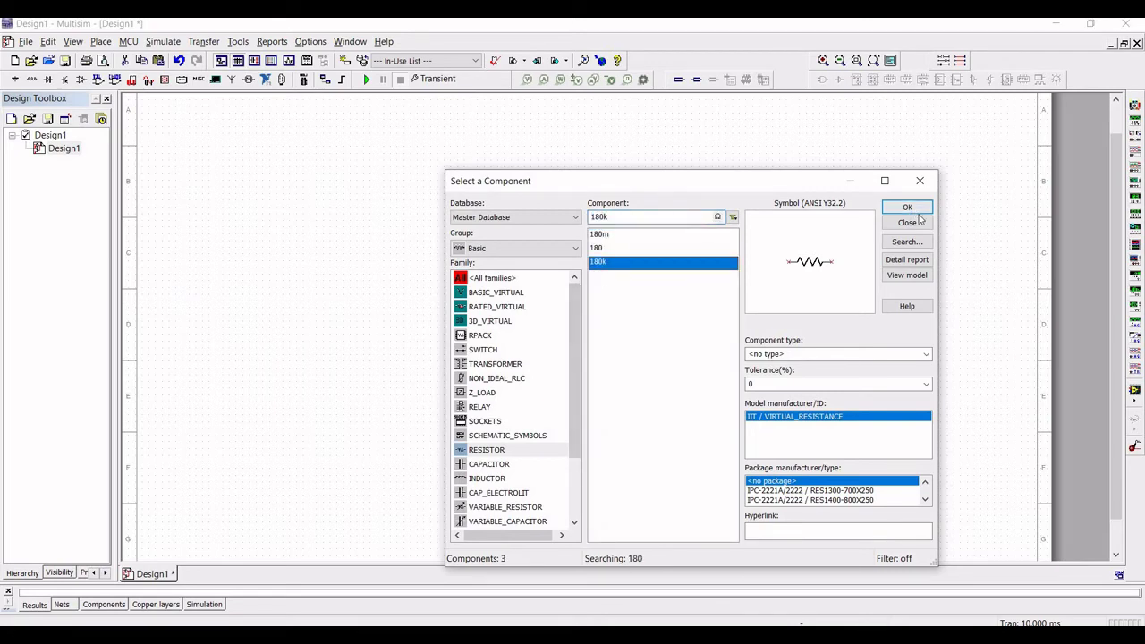
{"action": "left_click", "coordinate": [906, 207]}
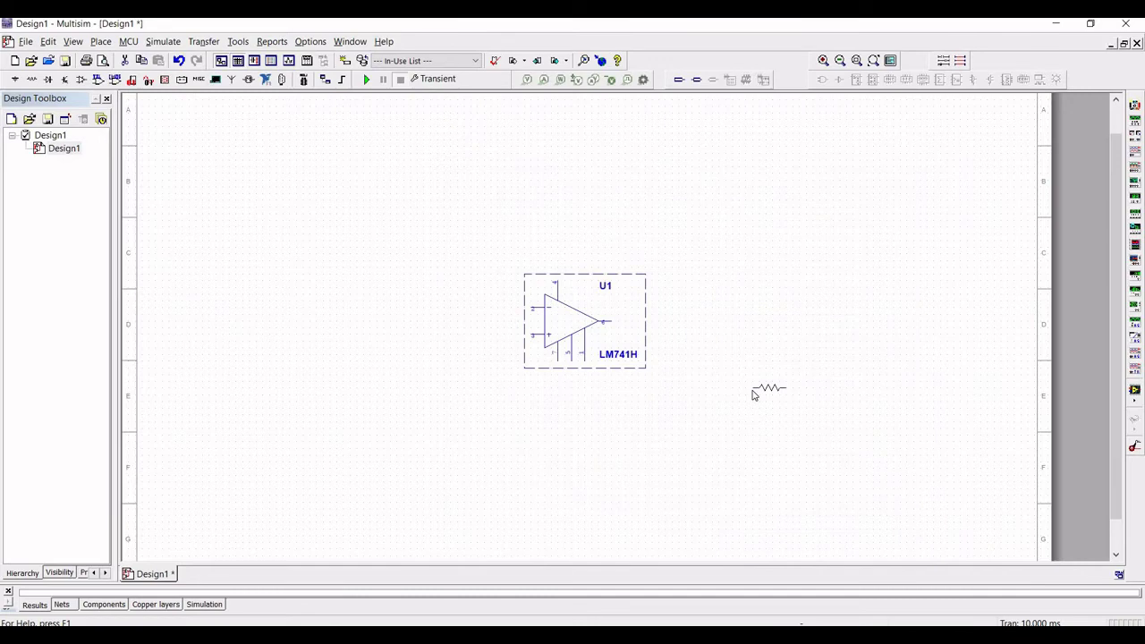
{"action": "key", "text": "ctrl+r"}
{"action": "left_click", "coordinate": [733, 332]}
Place a 39k resistor, rotated to vertical, directly below the 180 kΩ resistor.
{"action": "left_click_drag", "start_coordinate": [616, 217], "coordinate": [580, 216]}
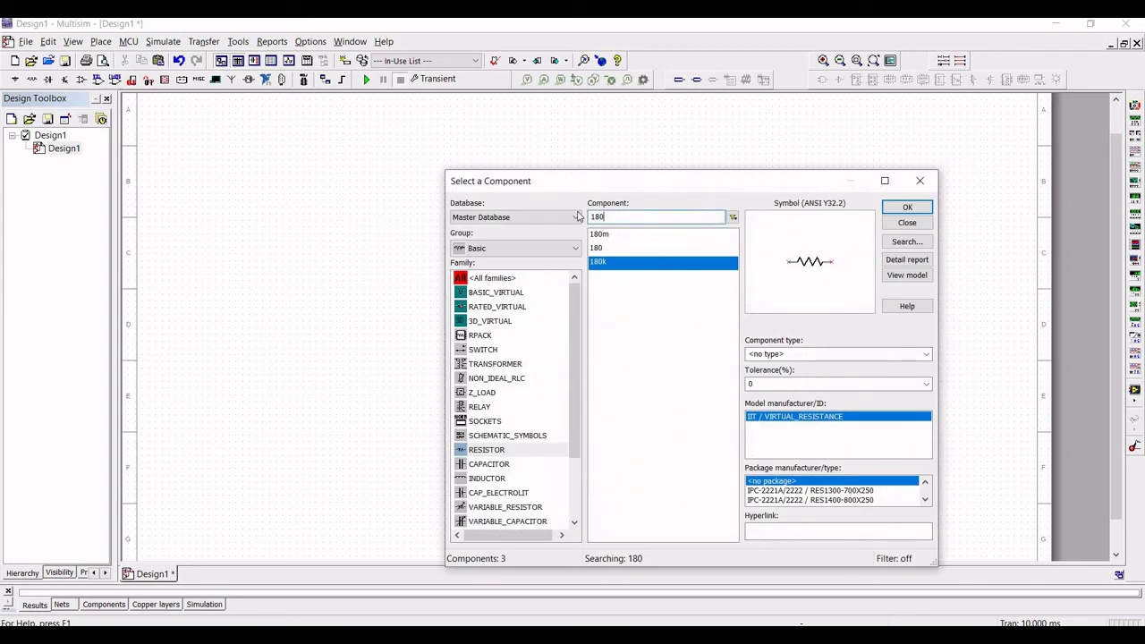
{"action": "type", "text": "39"}
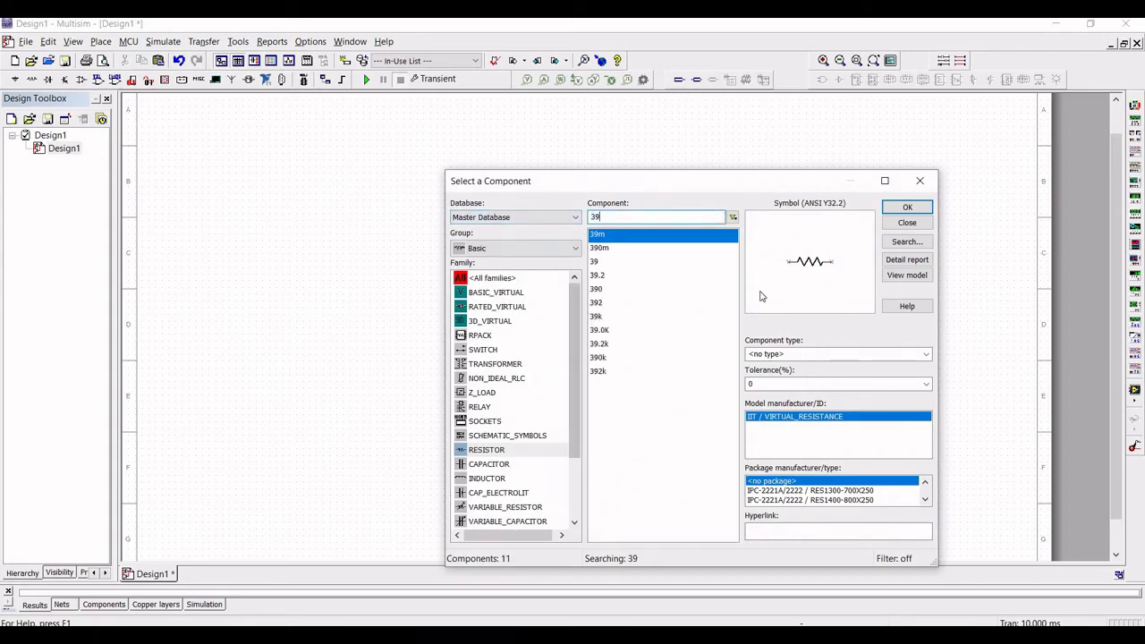
{"action": "left_click", "coordinate": [595, 317]}
{"action": "key", "text": "Return"}
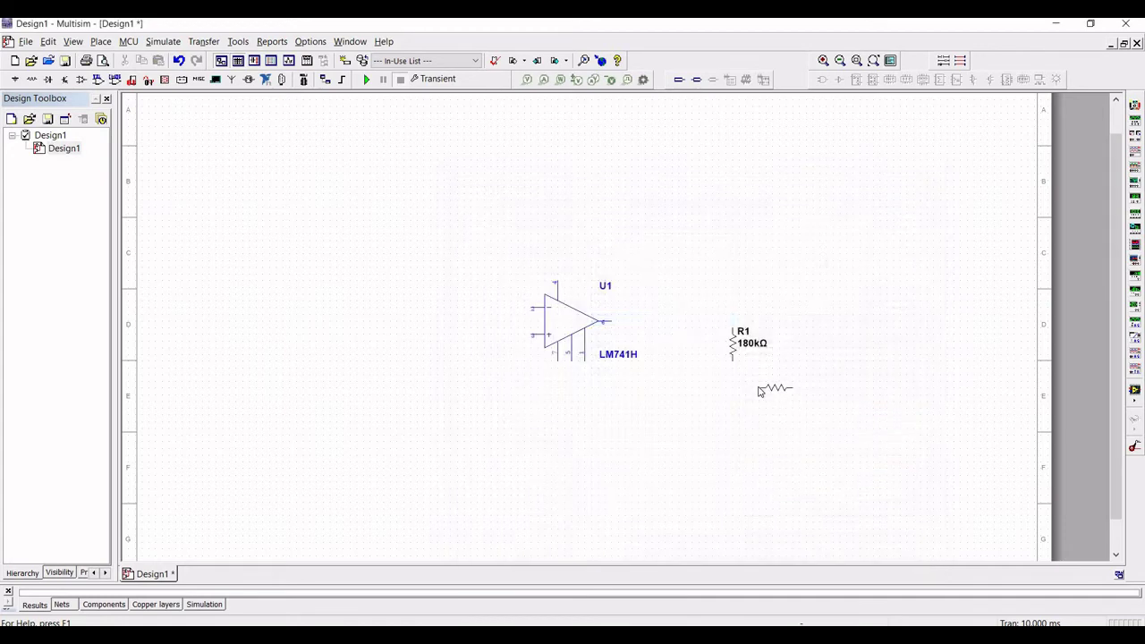
{"action": "key", "text": "ctrl+r"}
{"action": "left_click", "coordinate": [738, 421]}
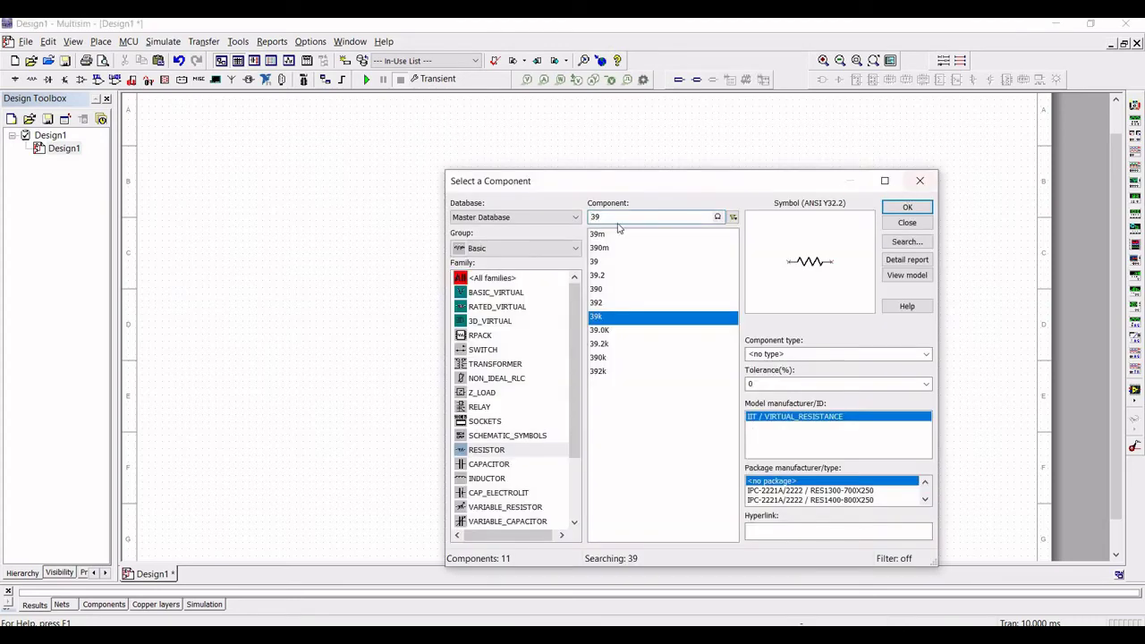
Place a GROUND symbol from the power sources directly below the 39 kΩ resistor.
{"action": "left_click", "coordinate": [501, 250]}
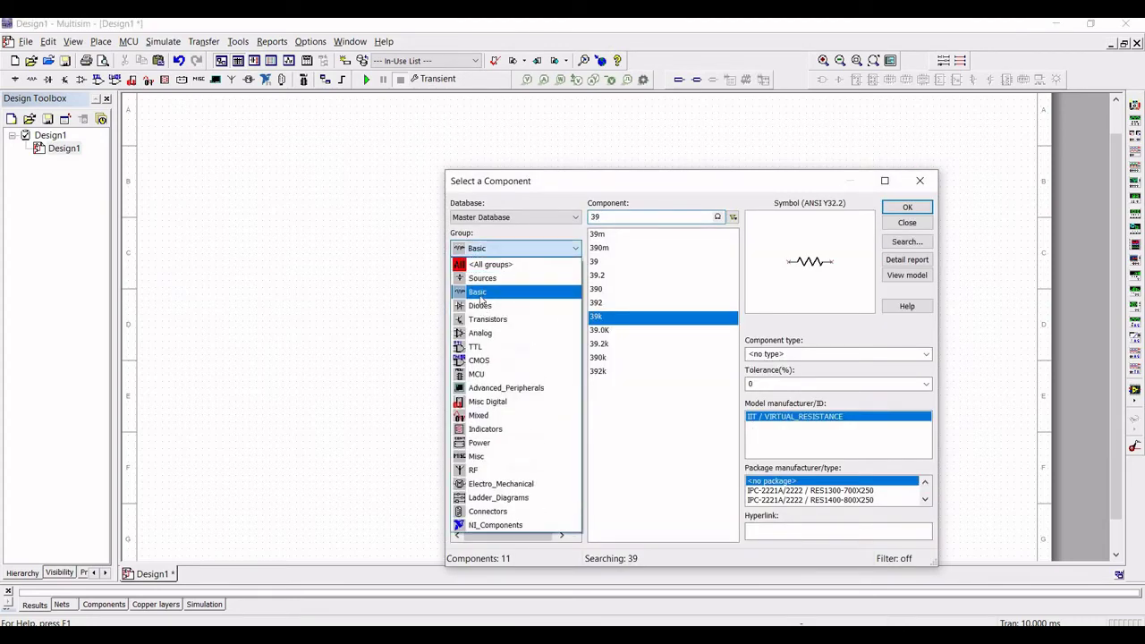
{"action": "left_click", "coordinate": [484, 279]}
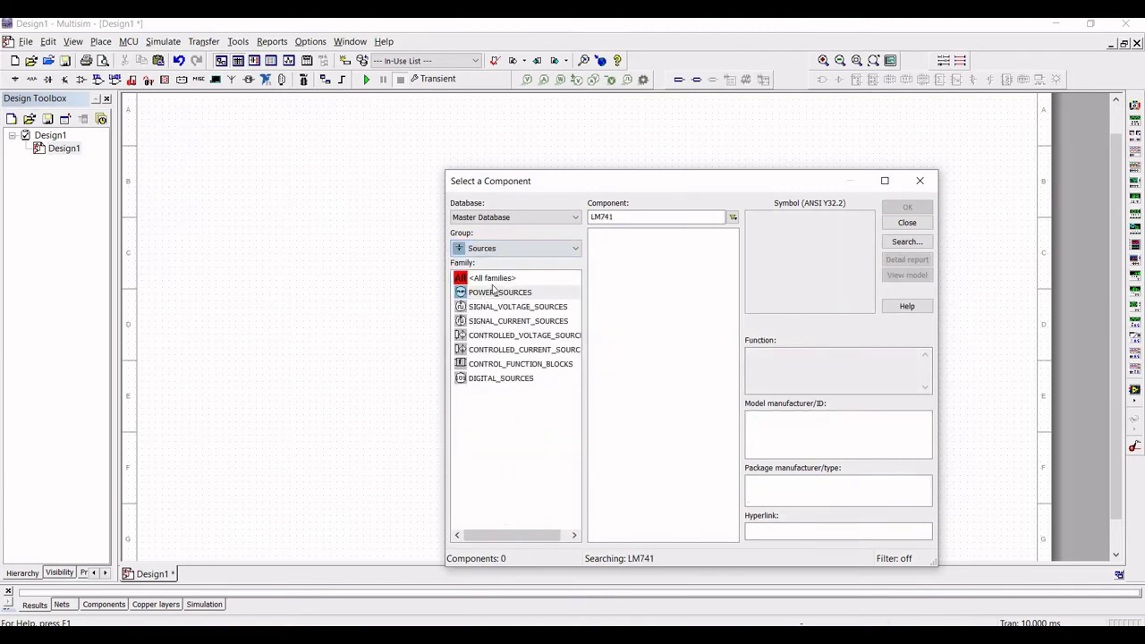
{"action": "left_click", "coordinate": [512, 296]}
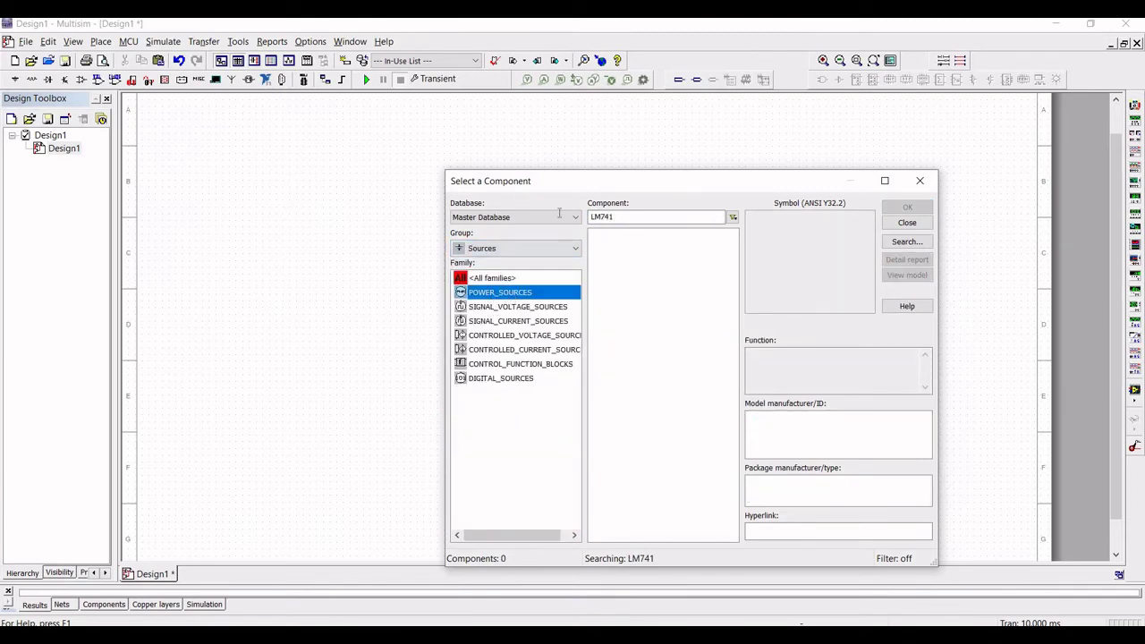
{"action": "key", "text": "Tab"}
{"action": "key", "text": "BackSpace"}
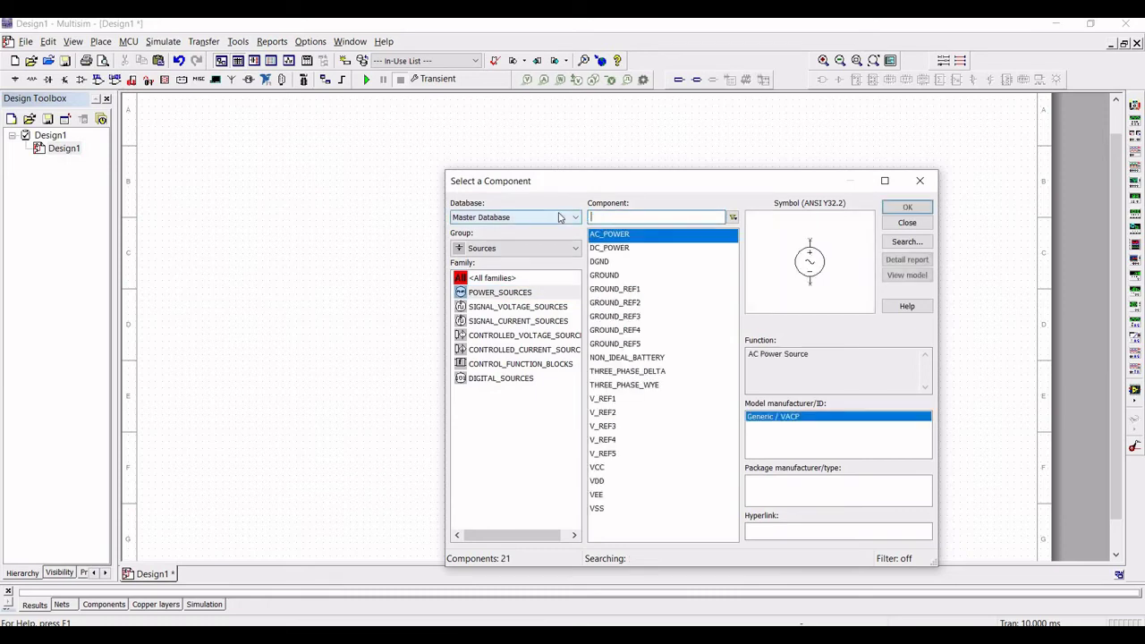
{"action": "left_click", "coordinate": [614, 277]}
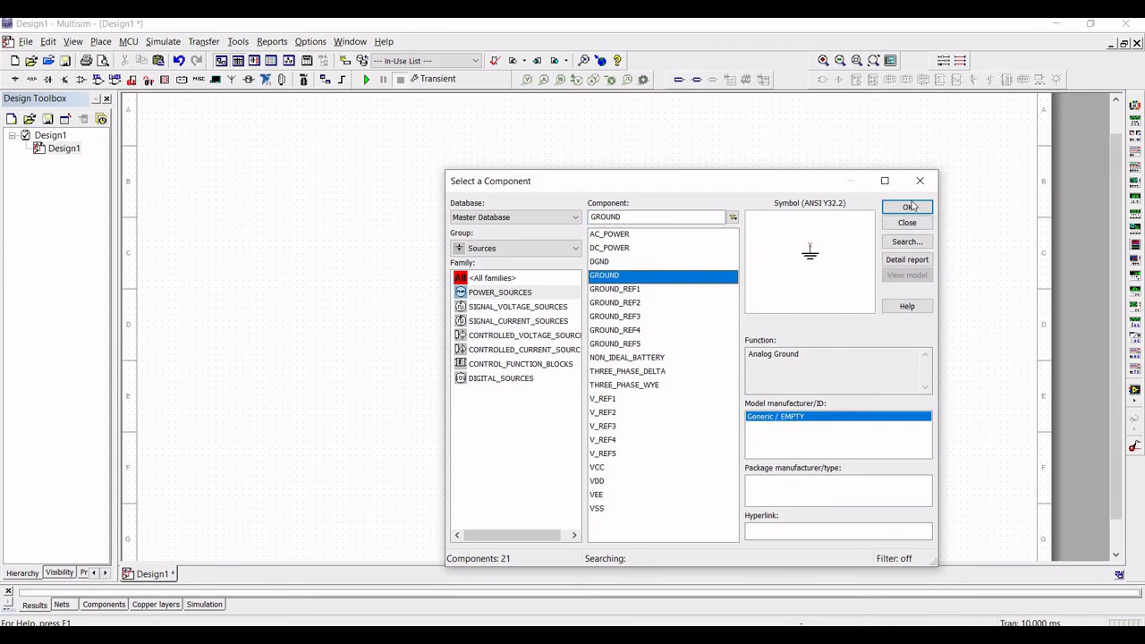
{"action": "left_click", "coordinate": [907, 211]}
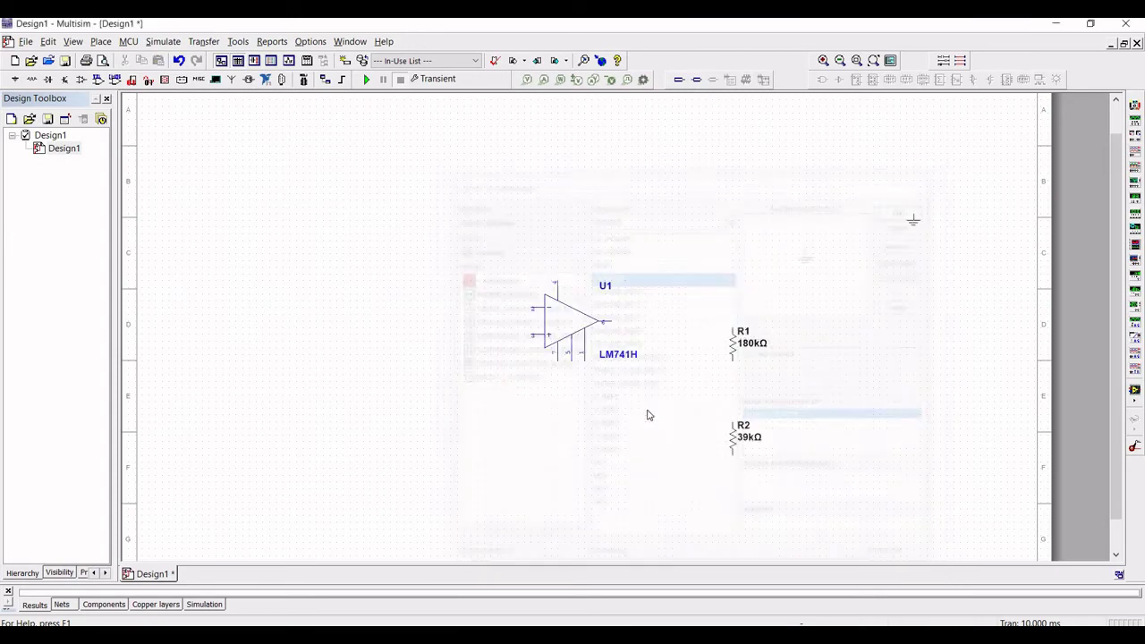
{"action": "left_click", "coordinate": [733, 486]}
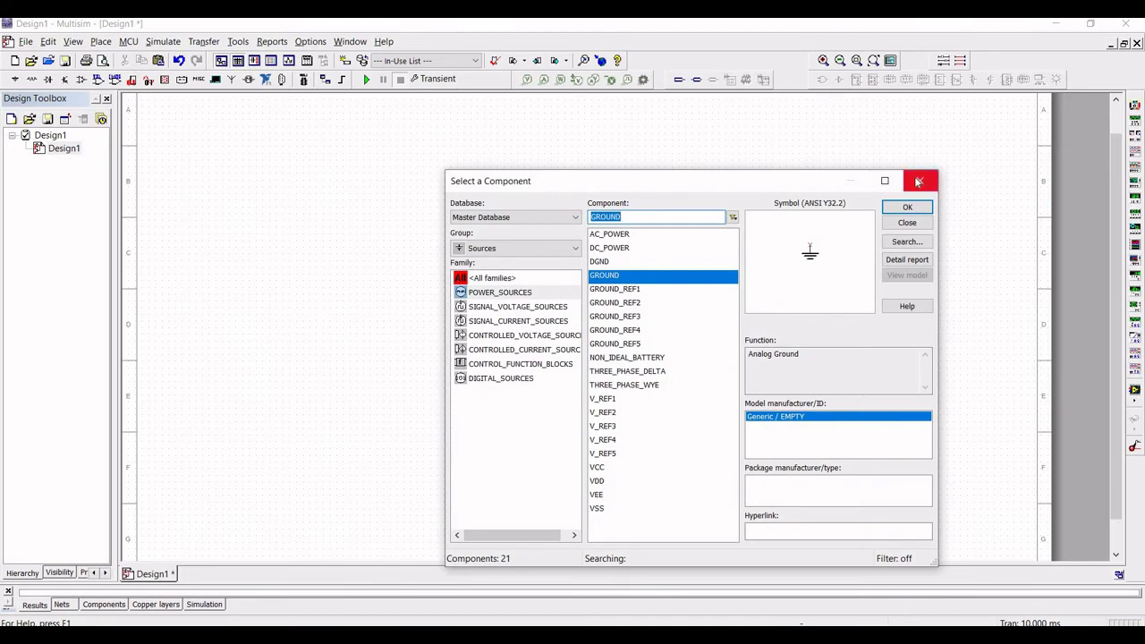
Place a VDD supply symbol, rotated 180°, below the op-amp's pin 7.
{"action": "left_click", "coordinate": [596, 481]}
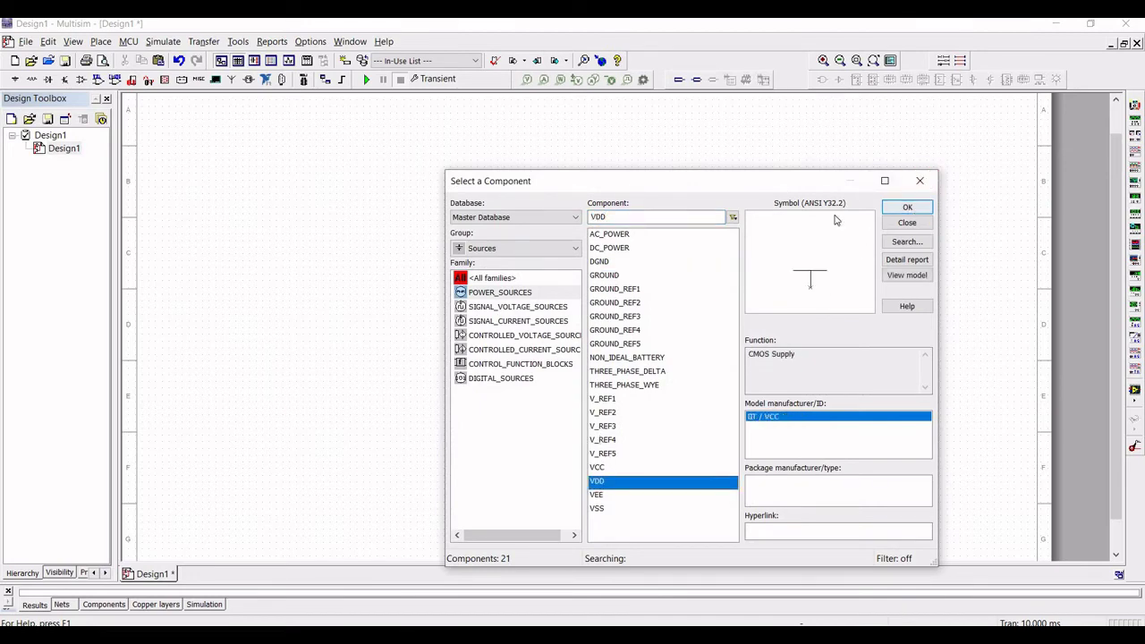
{"action": "left_click", "coordinate": [907, 207]}
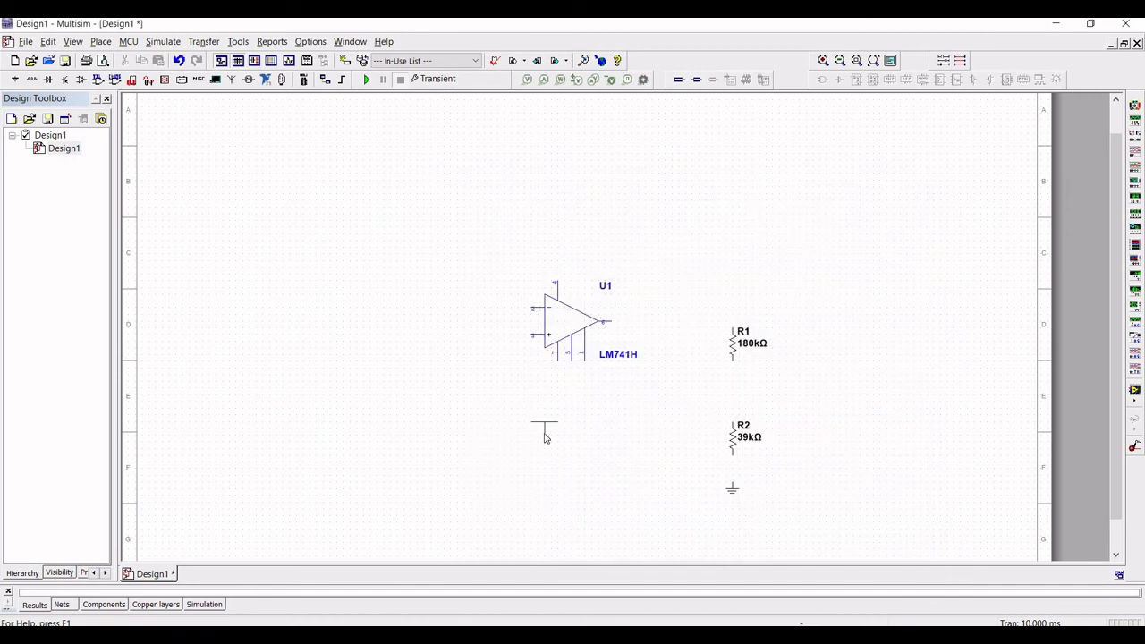
{"action": "key", "text": "ctrl+r"}
{"action": "key", "text": "ctrl+r"}
{"action": "key", "text": "Escape"}
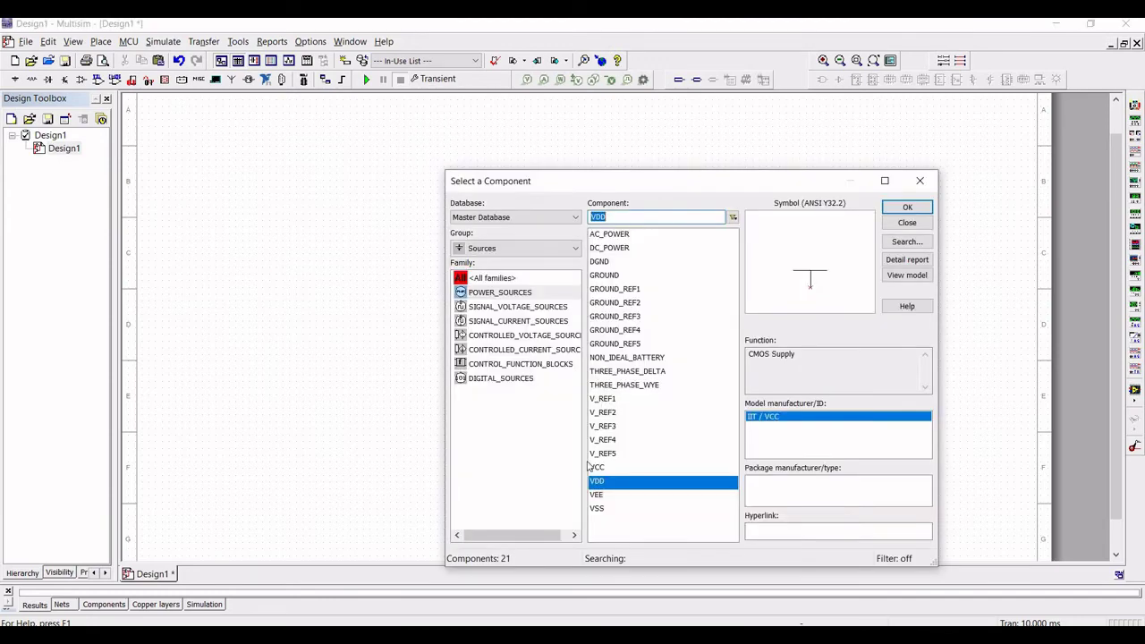
Place a VSS supply symbol above the op-amp's pin 4 and finish placing components.
{"action": "left_click", "coordinate": [908, 207]}
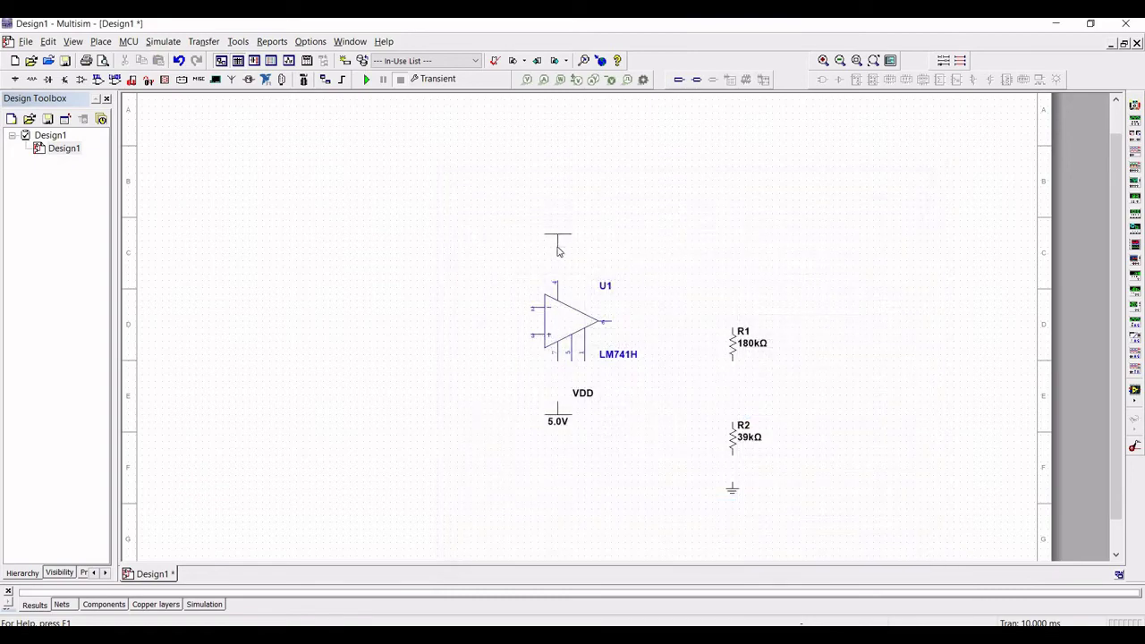
{"action": "left_click", "coordinate": [557, 251]}
{"action": "left_click", "coordinate": [920, 180]}
Set the VDD supply voltage to 12 V and the VSS supply voltage to -12 V.
{"action": "double_click", "coordinate": [559, 416]}
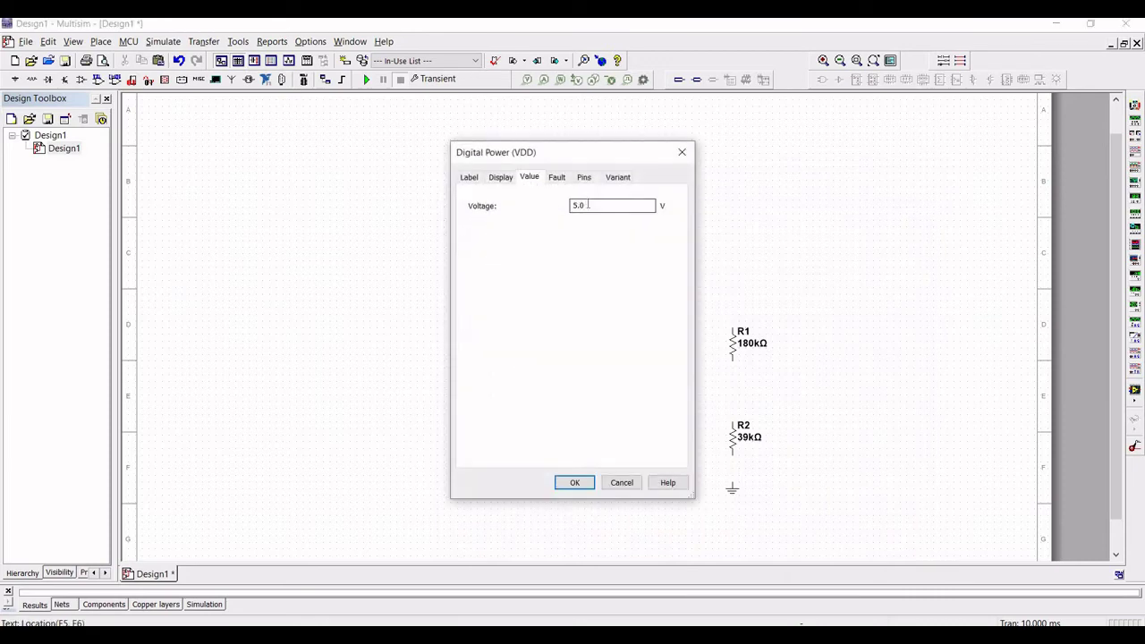
{"action": "double_click", "coordinate": [573, 206]}
{"action": "type", "text": "12"}
{"action": "left_click", "coordinate": [575, 482]}
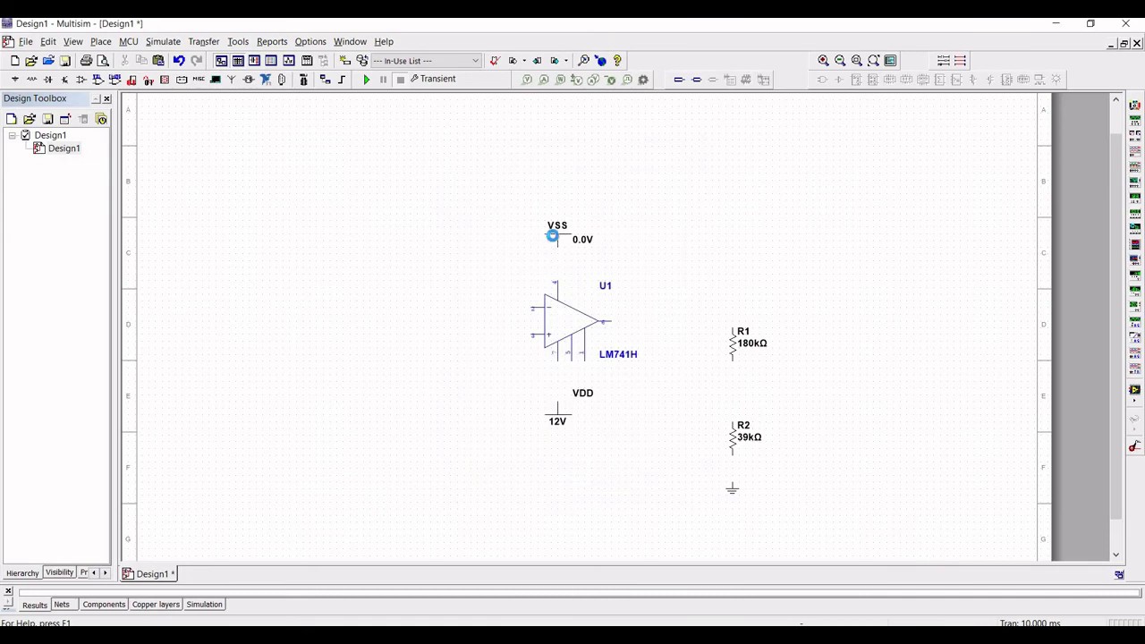
{"action": "double_click", "coordinate": [553, 239]}
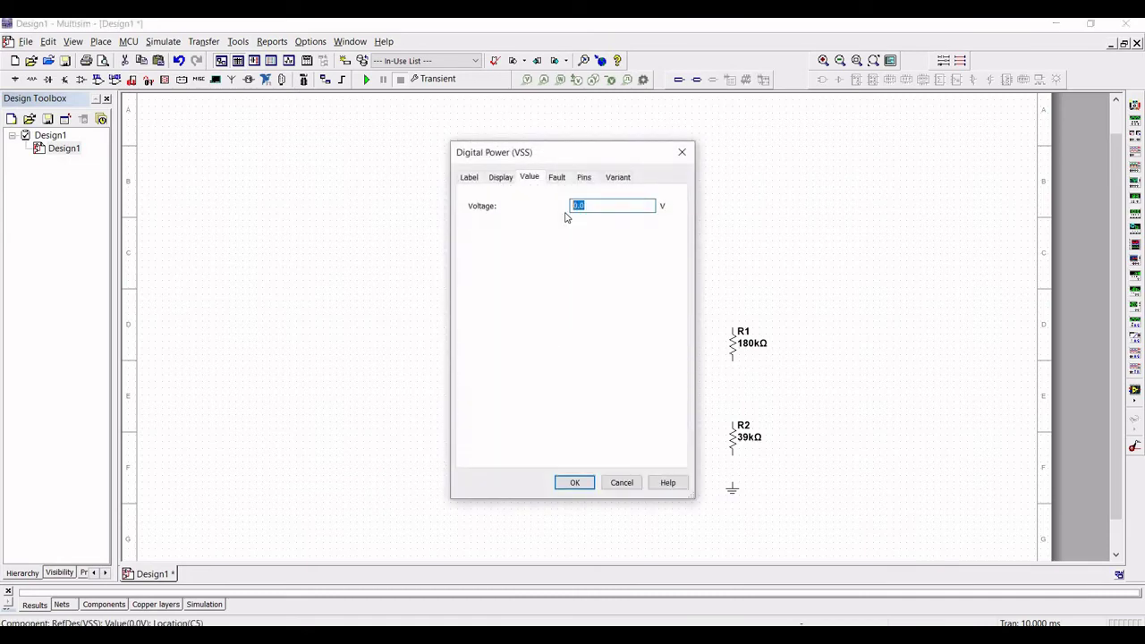
{"action": "type", "text": "-12"}
{"action": "left_click", "coordinate": [574, 482]}
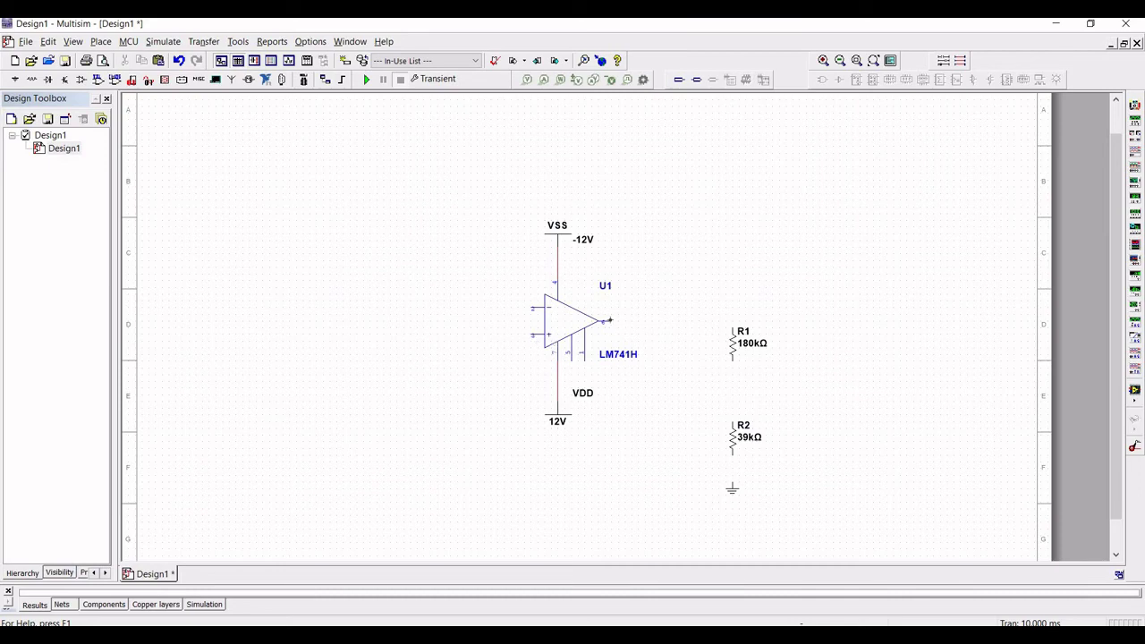
Wire the op-amp output through the 180 kΩ and 39 kΩ resistors in series down to ground.
{"action": "left_click", "coordinate": [732, 323]}
{"action": "left_click", "coordinate": [732, 417]}
{"action": "left_click", "coordinate": [732, 484]}
Wire the op-amp's non-inverting input around below VDD to the junction between R1 and R2.
{"action": "left_click", "coordinate": [531, 335]}
{"action": "left_click", "coordinate": [526, 440]}
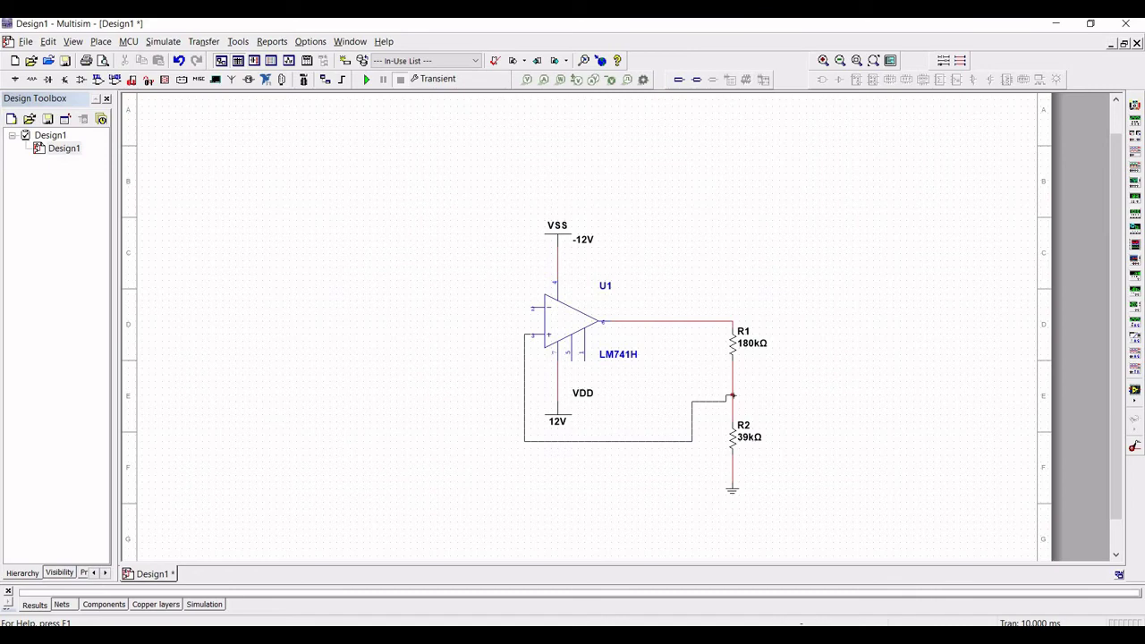
{"action": "left_click", "coordinate": [729, 395]}
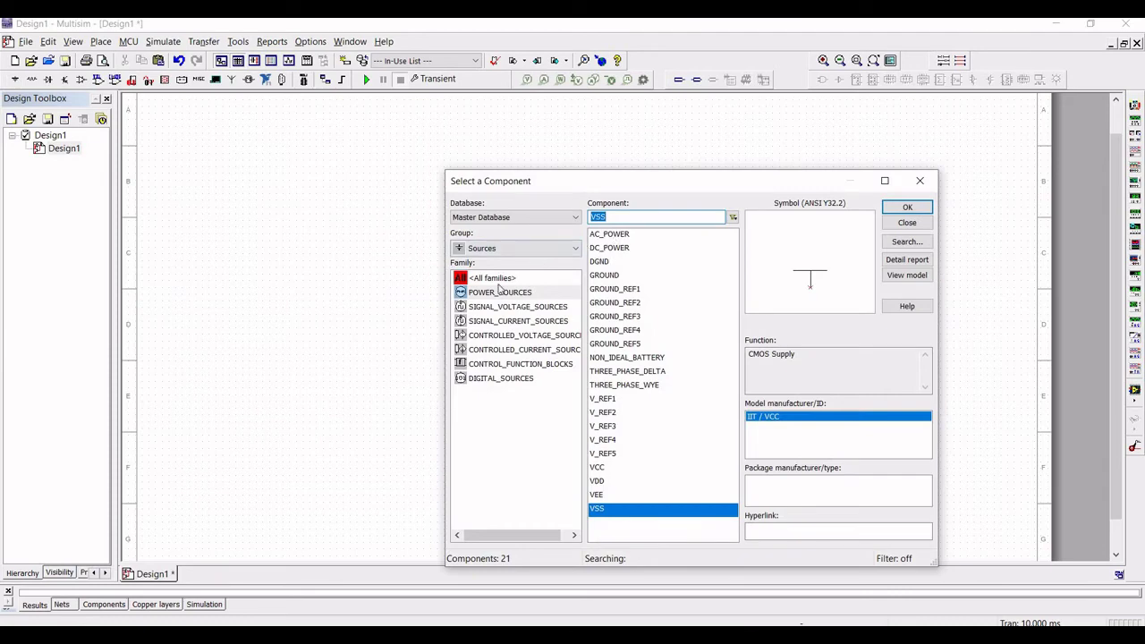
Place an AC_VOLTAGE signal source to the left of the op-amp.
{"action": "left_click", "coordinate": [499, 306]}
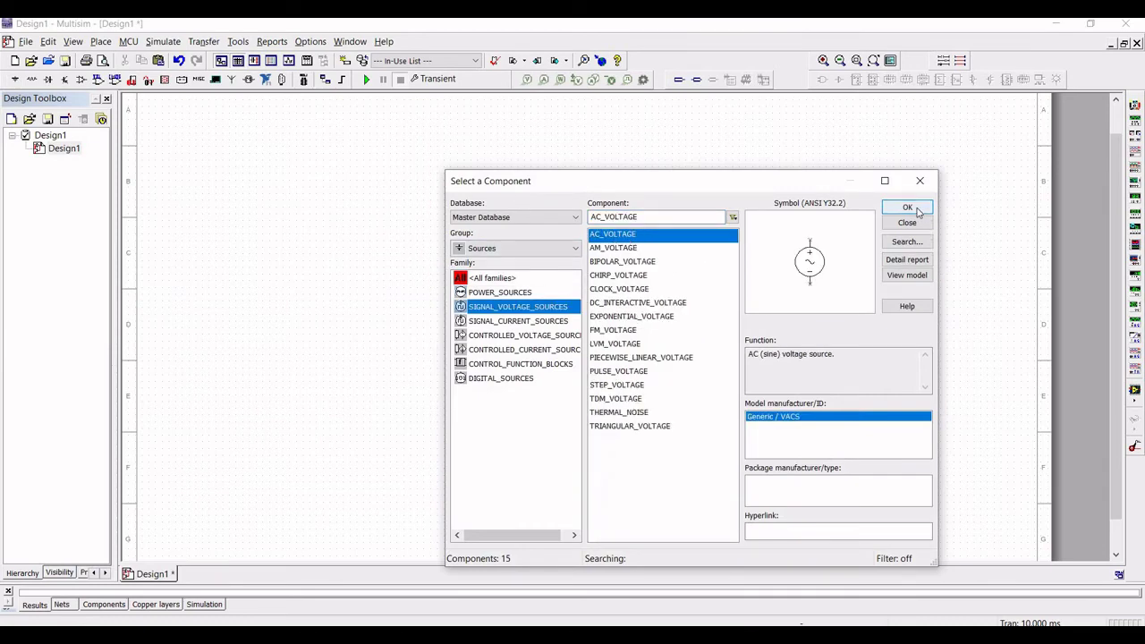
{"action": "key", "text": "Return"}
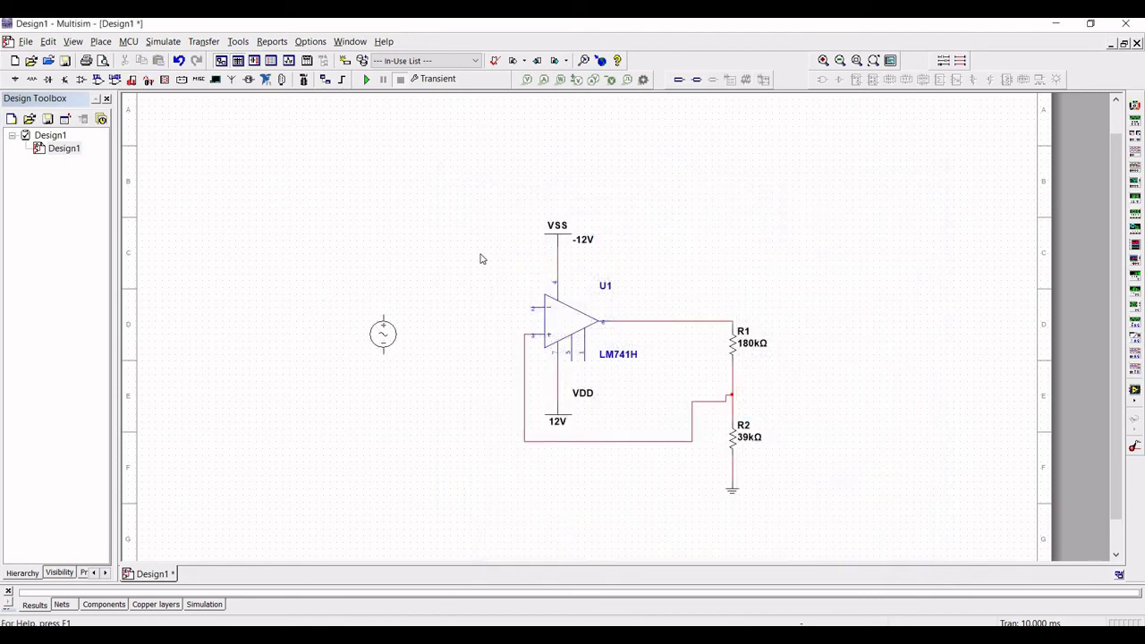
{"action": "left_click", "coordinate": [383, 333]}
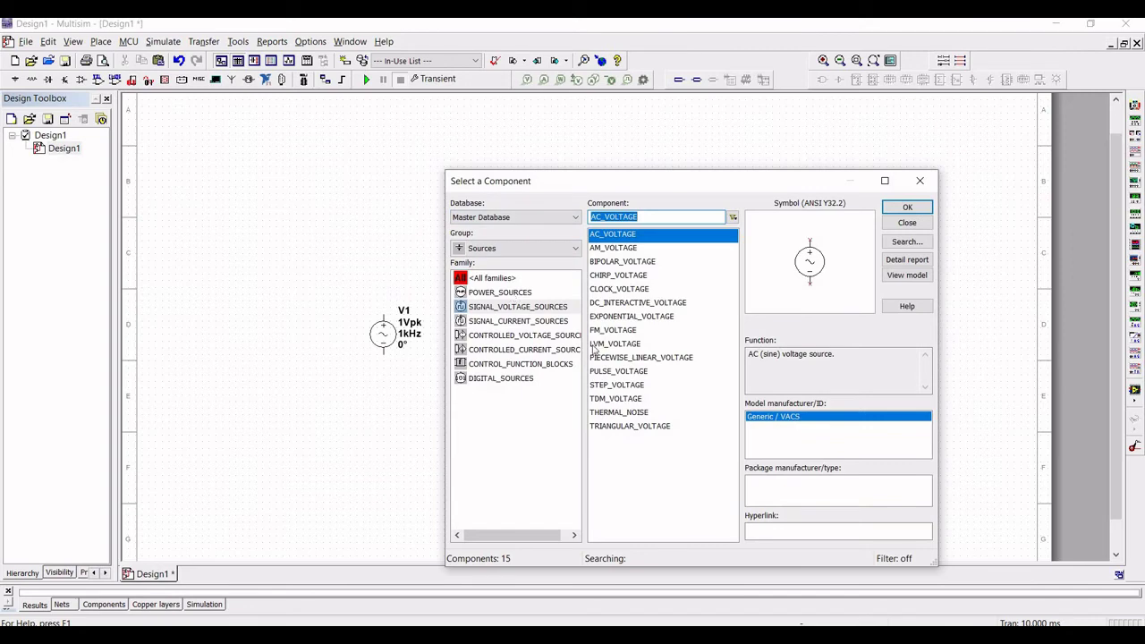
Place a GROUND symbol on the negative terminal of the AC source and finish placing components.
{"action": "type", "text": "VSS"}
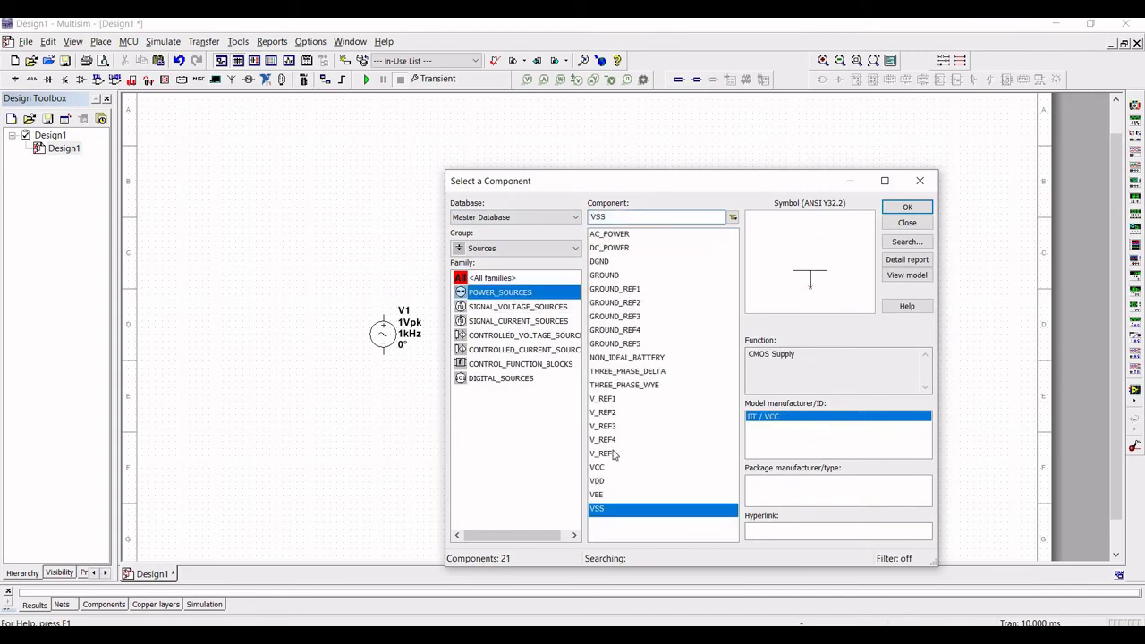
{"action": "left_click", "coordinate": [646, 275]}
{"action": "key", "text": "Return"}
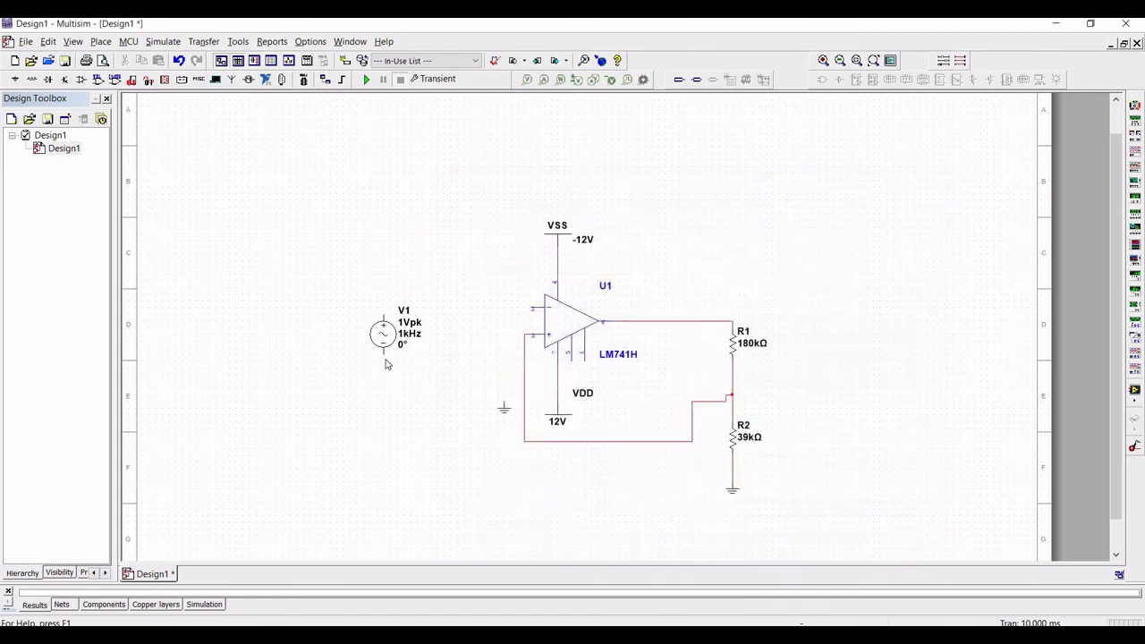
{"action": "left_click", "coordinate": [384, 360]}
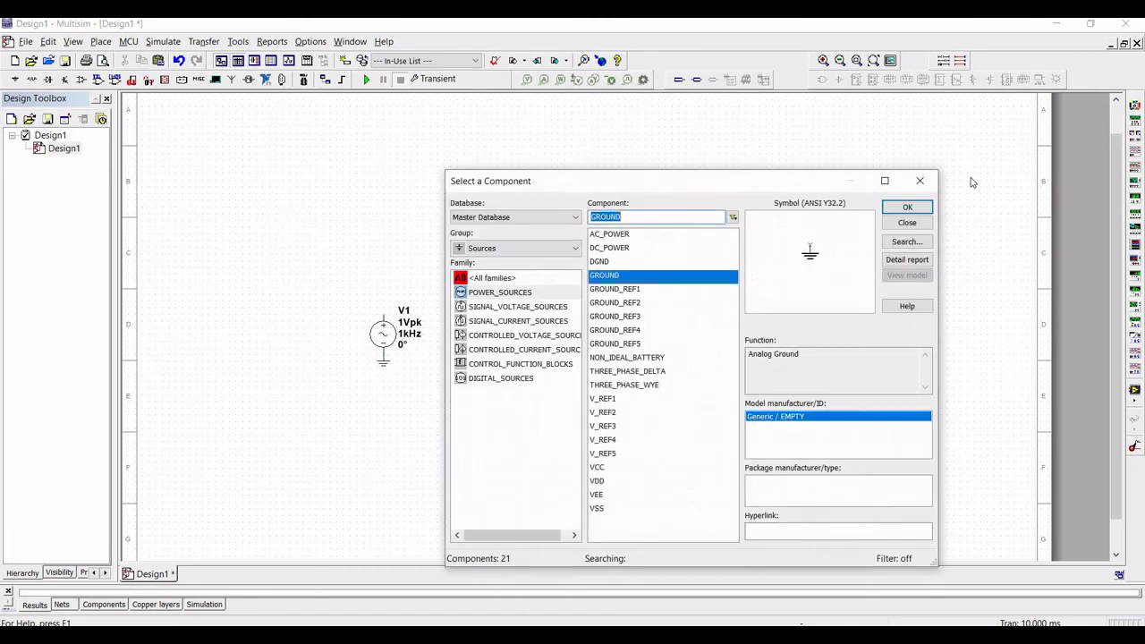
{"action": "key", "text": "Escape"}
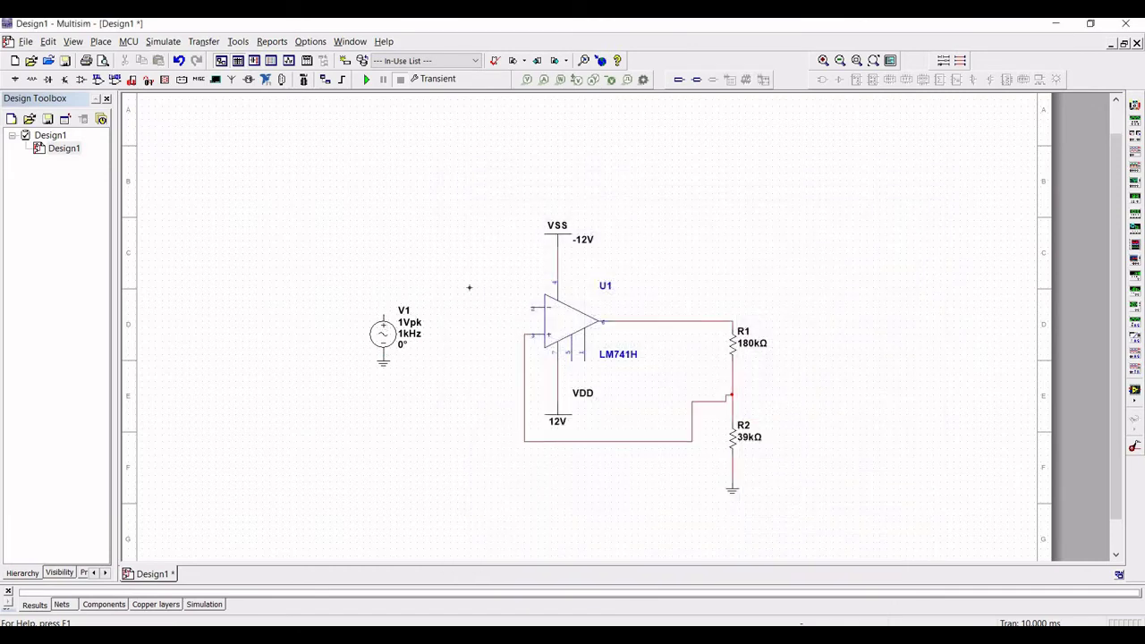
Wire the AC source to the op-amp's inverting input and set the source's peak voltage to 2 V.
{"action": "left_click", "coordinate": [533, 308]}
{"action": "double_click", "coordinate": [399, 331]}
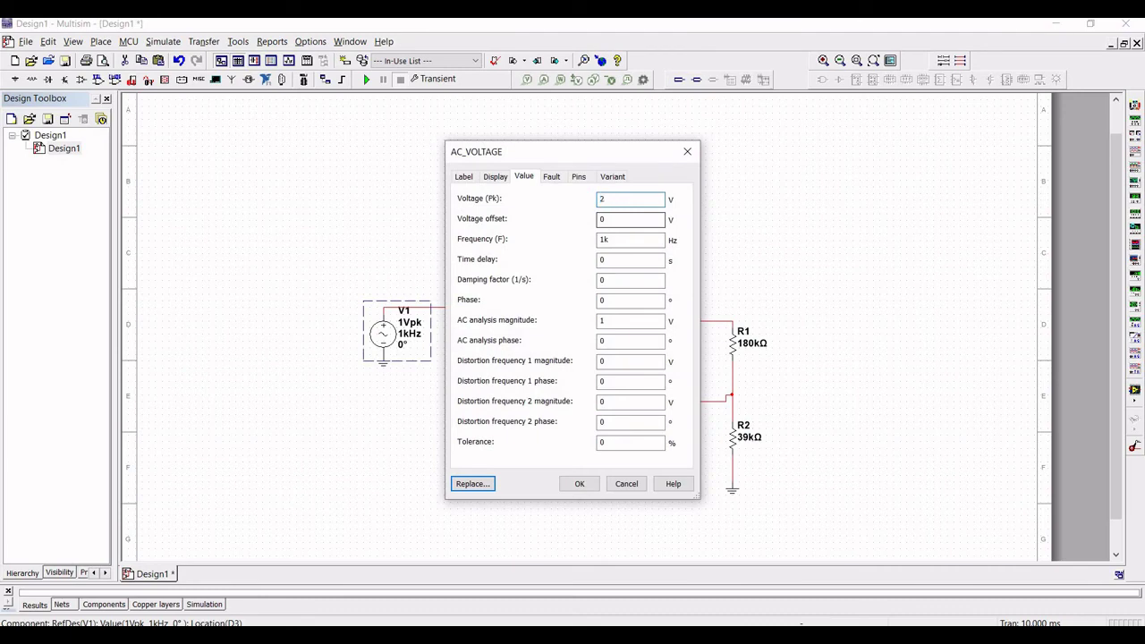
{"action": "type", "text": "2"}
{"action": "left_click", "coordinate": [581, 486]}
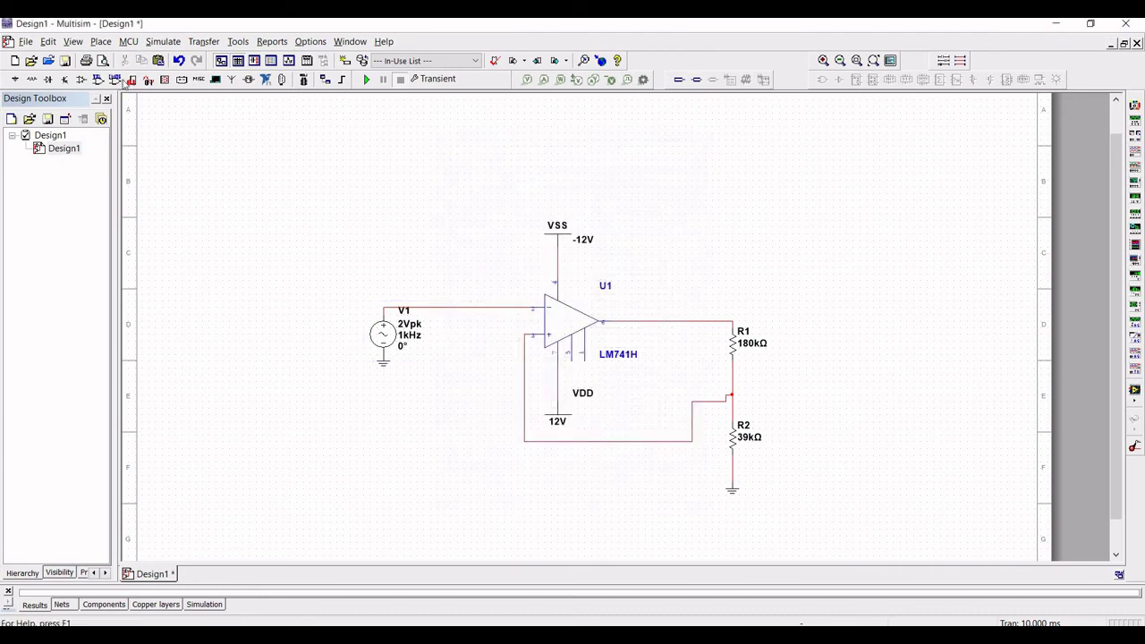
Place a two-channel oscilloscope to the right of the circuit and wire its channel A positive terminal to the op-amp output.
{"action": "left_click", "coordinate": [164, 41]}
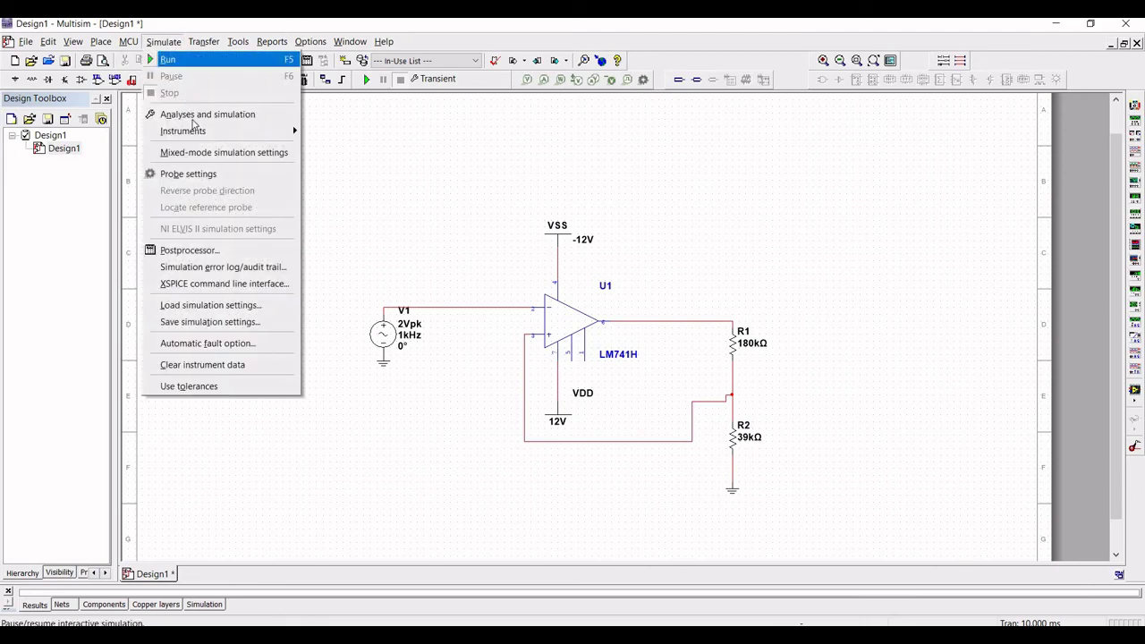
{"action": "mouse_move", "coordinate": [184, 131]}
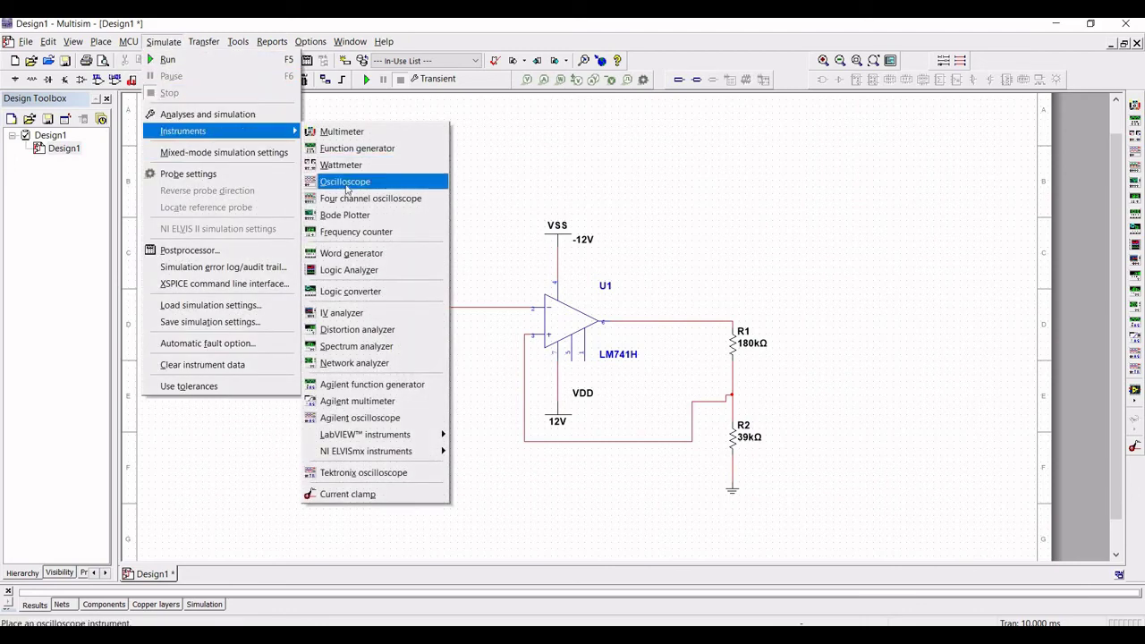
{"action": "left_click", "coordinate": [347, 183]}
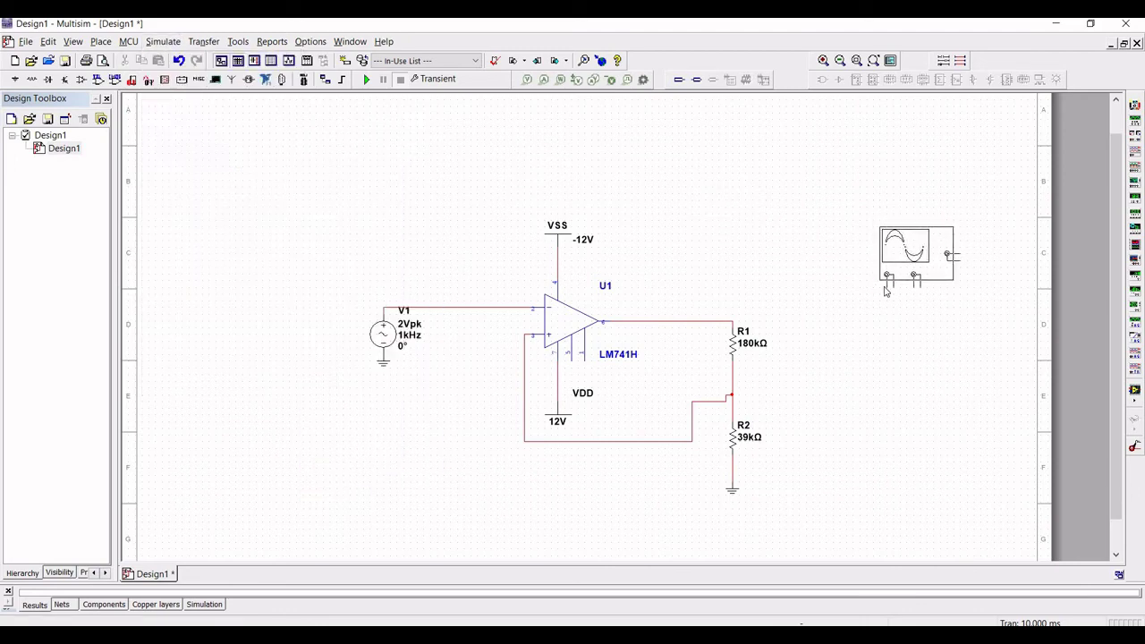
{"action": "left_click", "coordinate": [886, 291]}
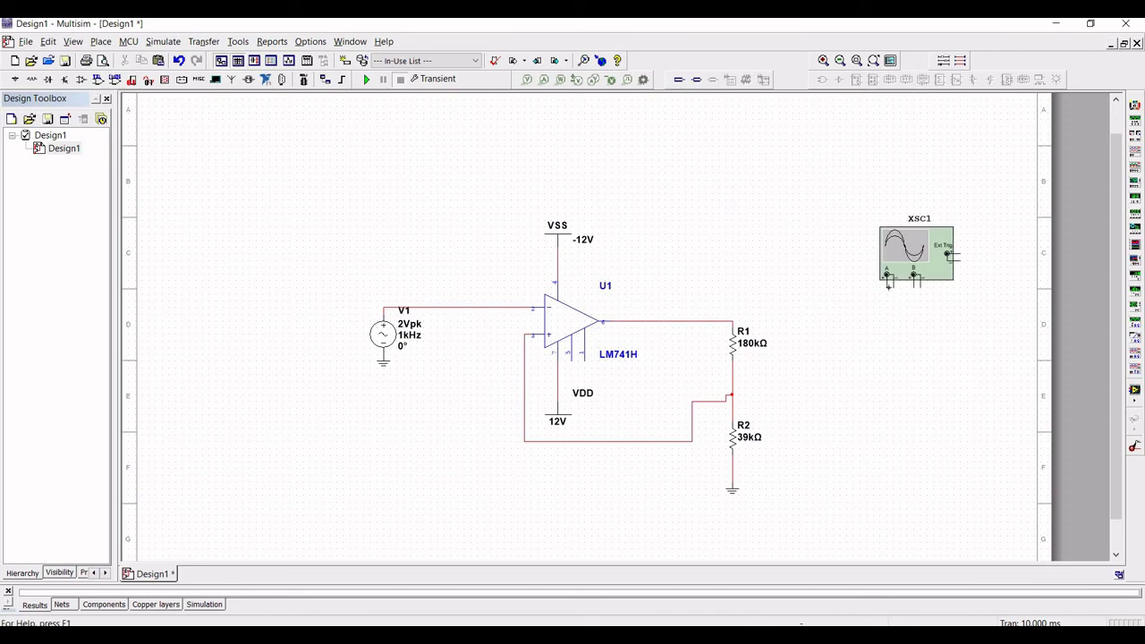
{"action": "left_click", "coordinate": [886, 277]}
{"action": "left_click", "coordinate": [713, 317]}
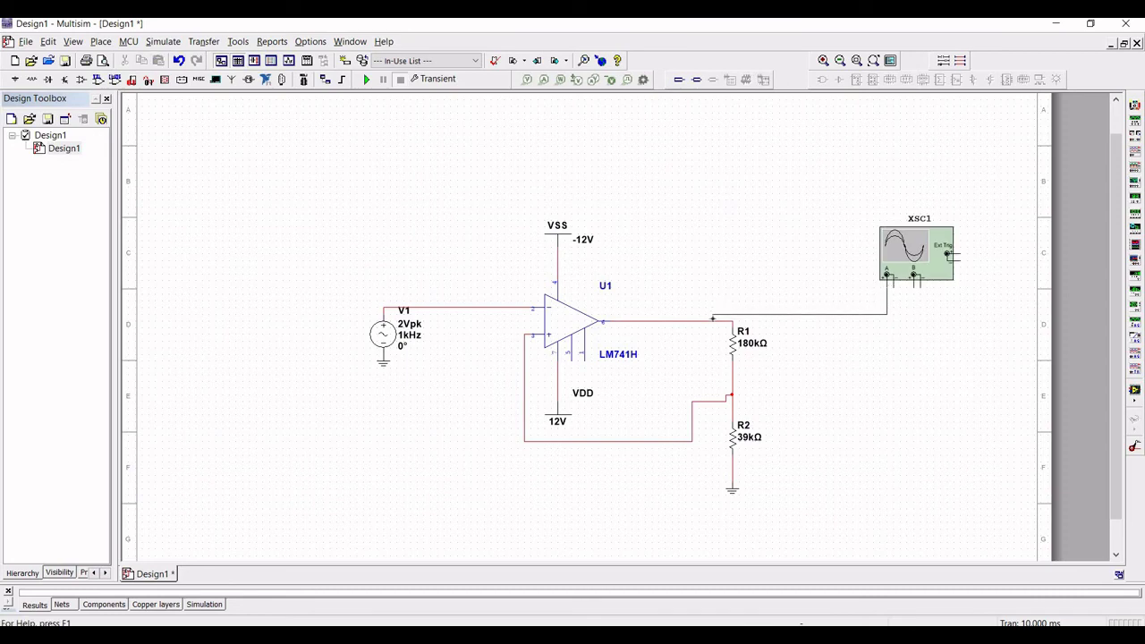
Place GROUND symbols for the negative terminals of oscilloscope channels A and B.
{"action": "left_click", "coordinate": [15, 79]}
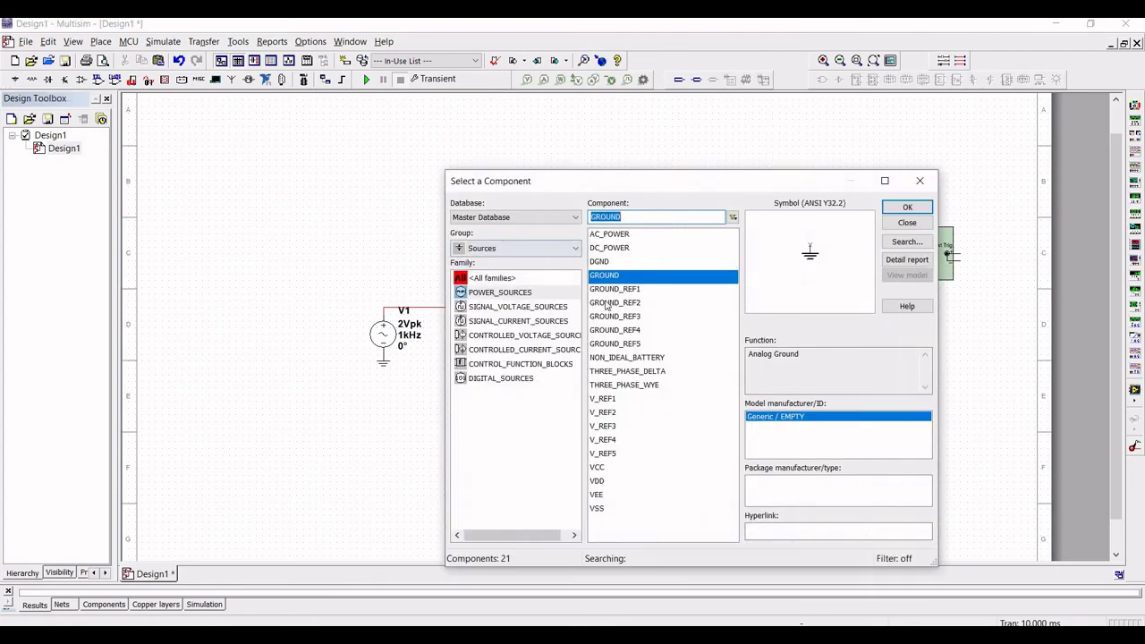
{"action": "left_click", "coordinate": [907, 208]}
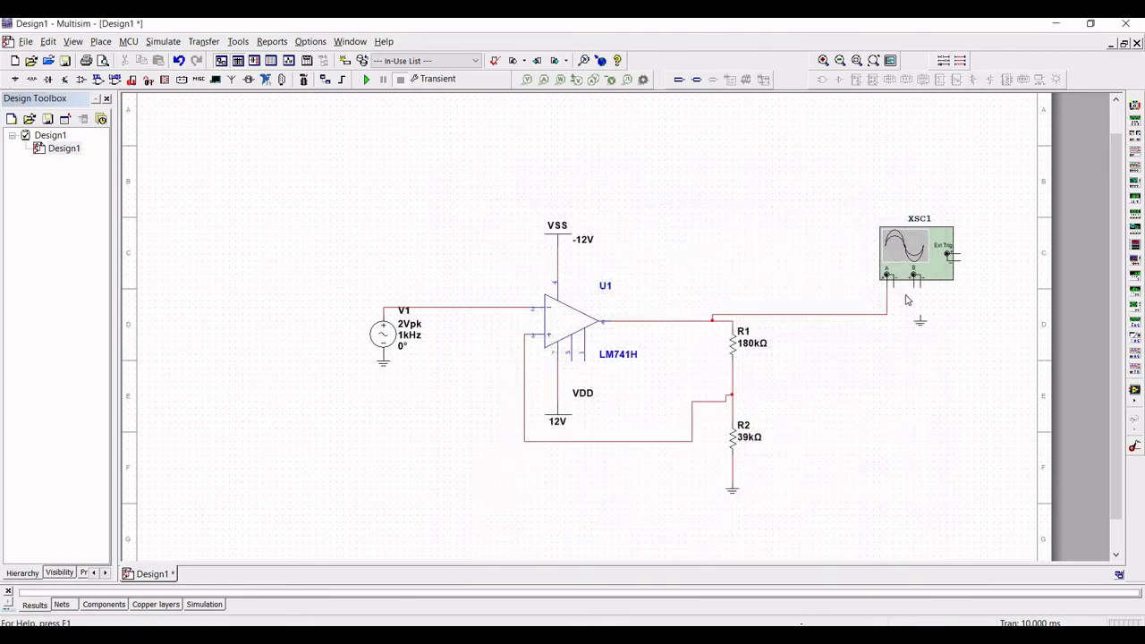
{"action": "left_click", "coordinate": [906, 295]}
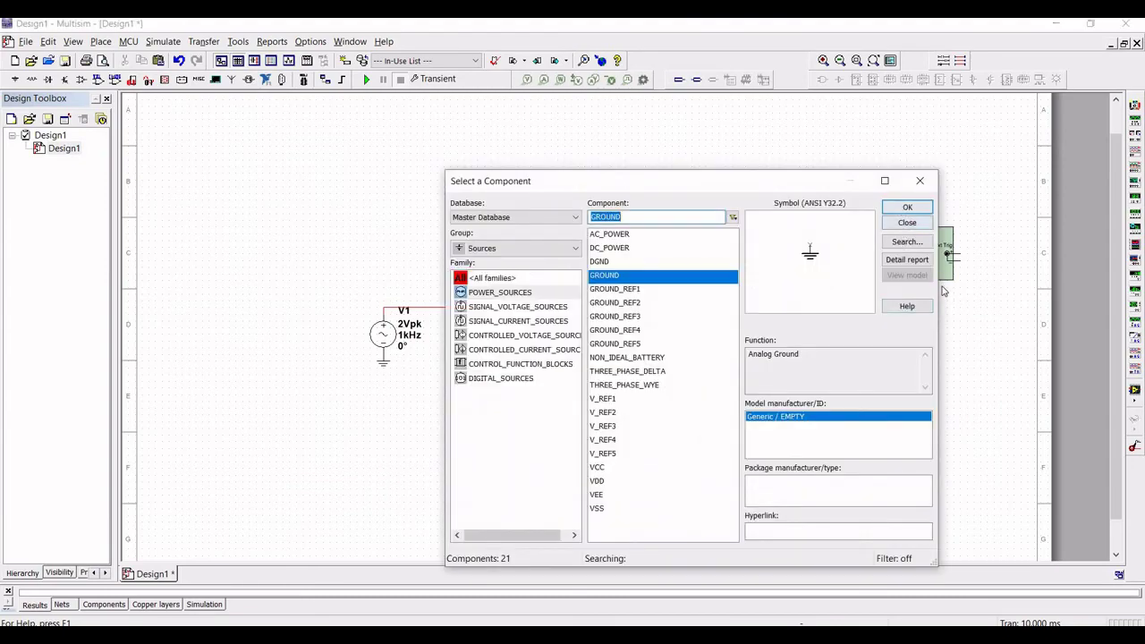
{"action": "left_click", "coordinate": [907, 208]}
{"action": "left_click", "coordinate": [958, 281]}
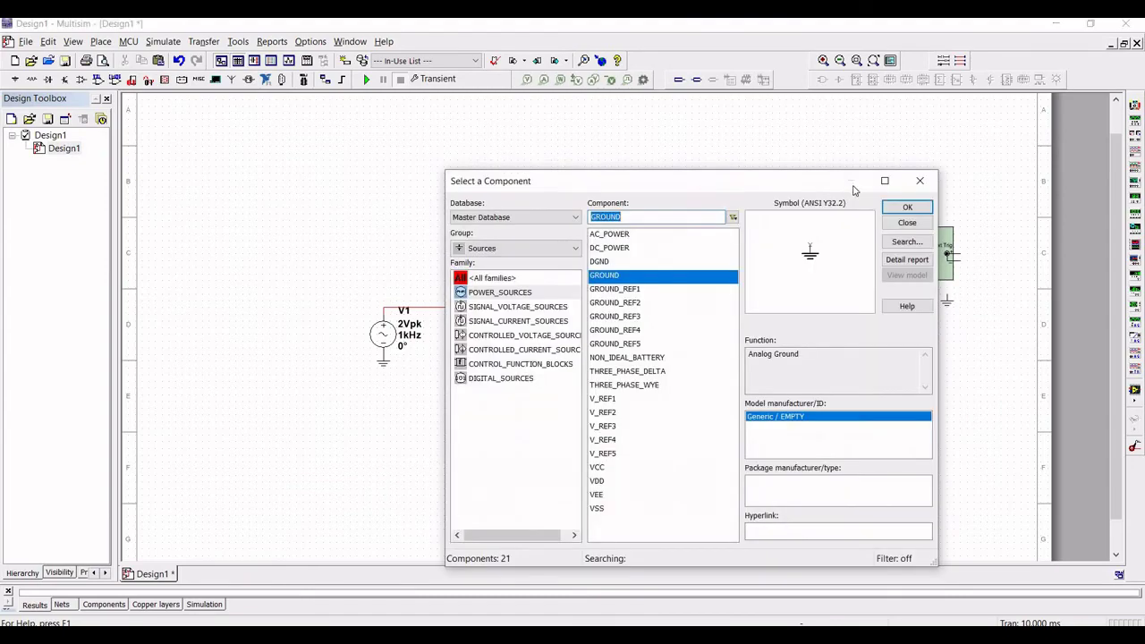
{"action": "left_click", "coordinate": [920, 181]}
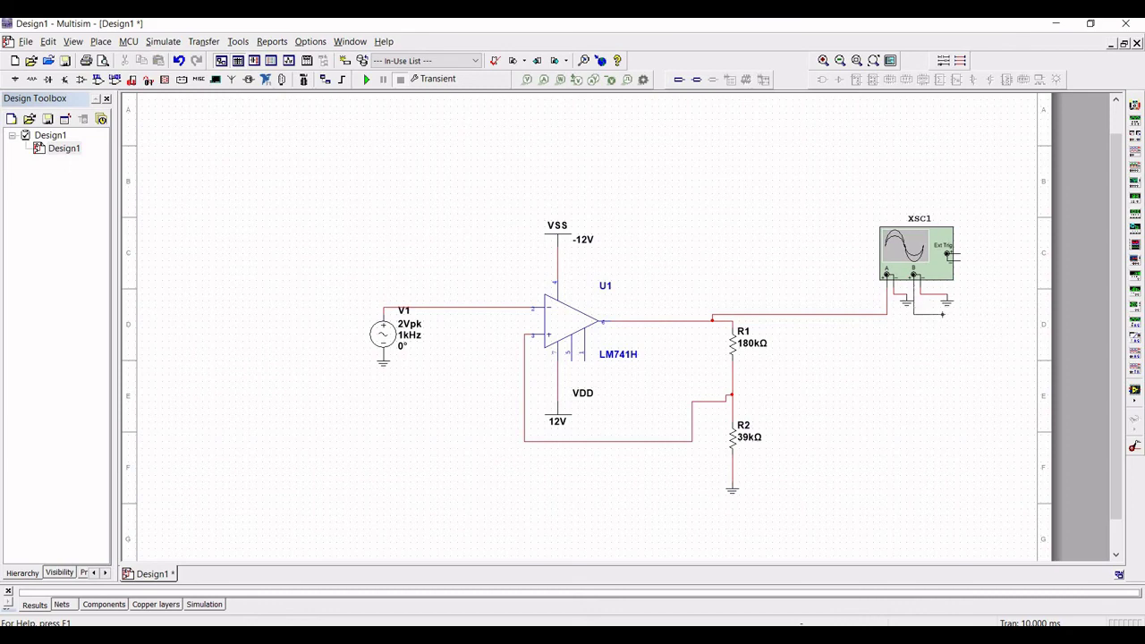
Wire the oscilloscope's channel B positive terminal around below the circuit to the wire between V1 and the inverting input.
{"action": "key", "text": "Escape"}
{"action": "left_click", "coordinate": [457, 516]}
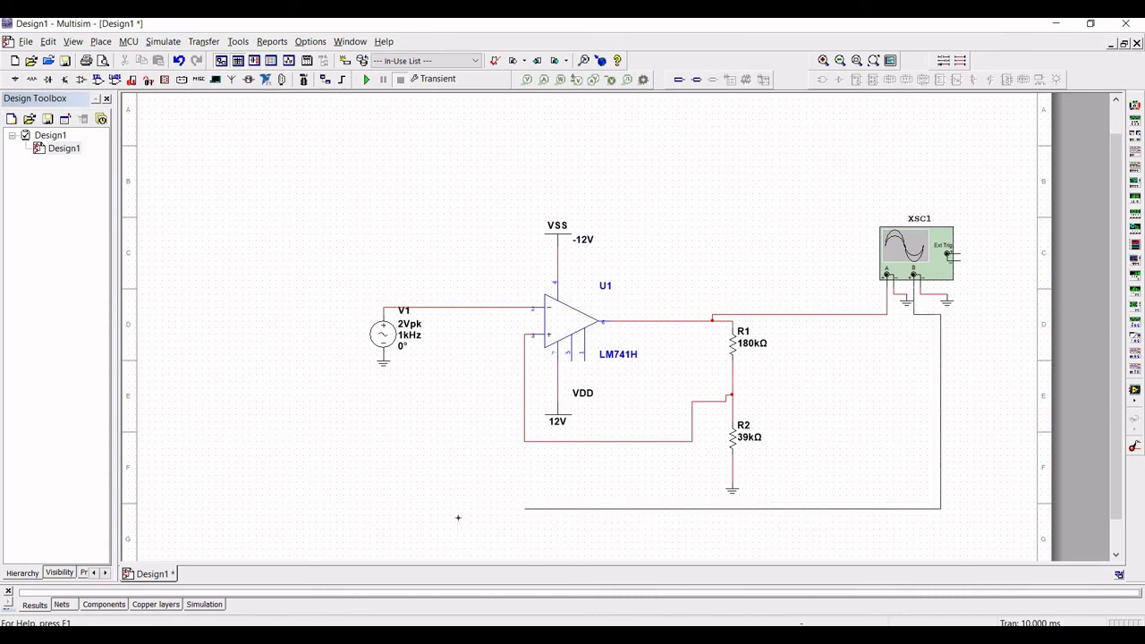
{"action": "left_click", "coordinate": [444, 307]}
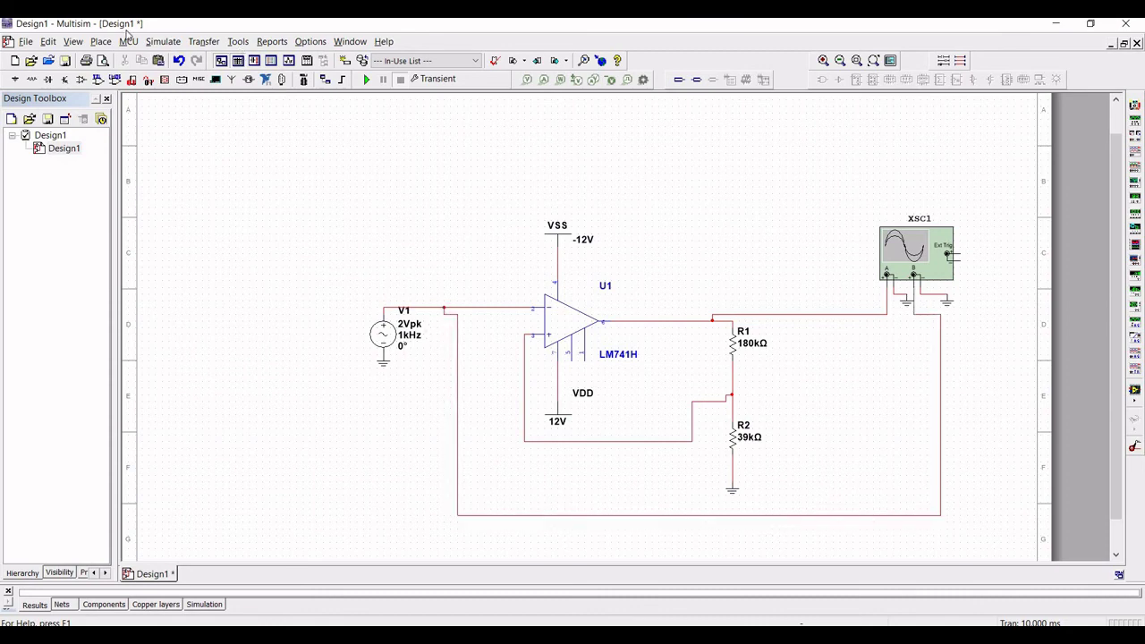
Review the transient analysis parameters and close the settings.
{"action": "left_click", "coordinate": [164, 41]}
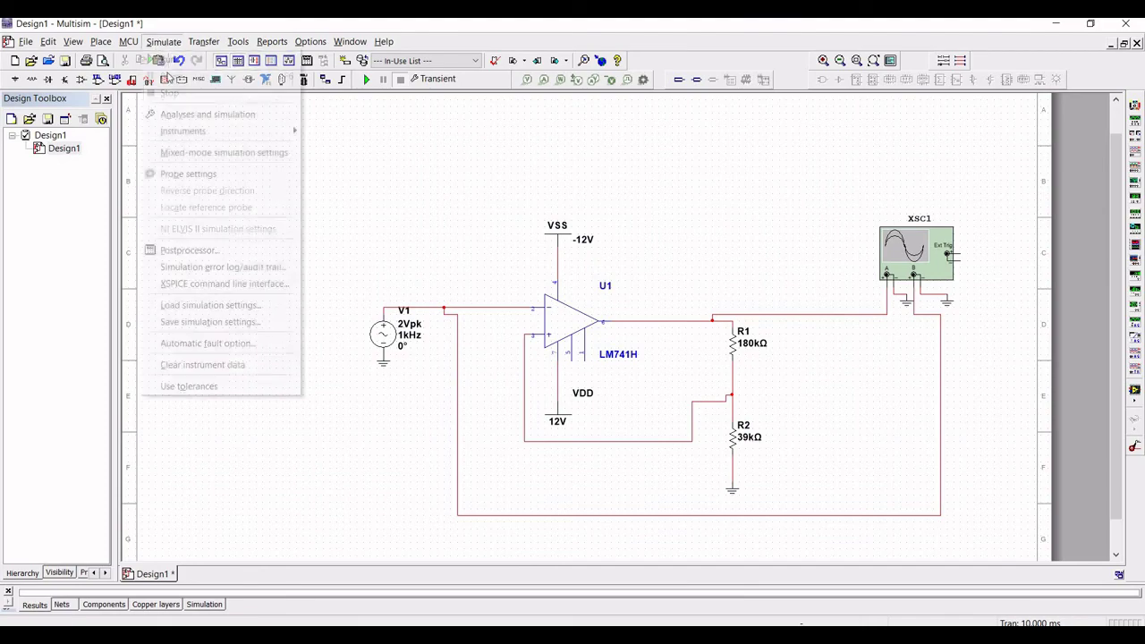
{"action": "left_click", "coordinate": [193, 115]}
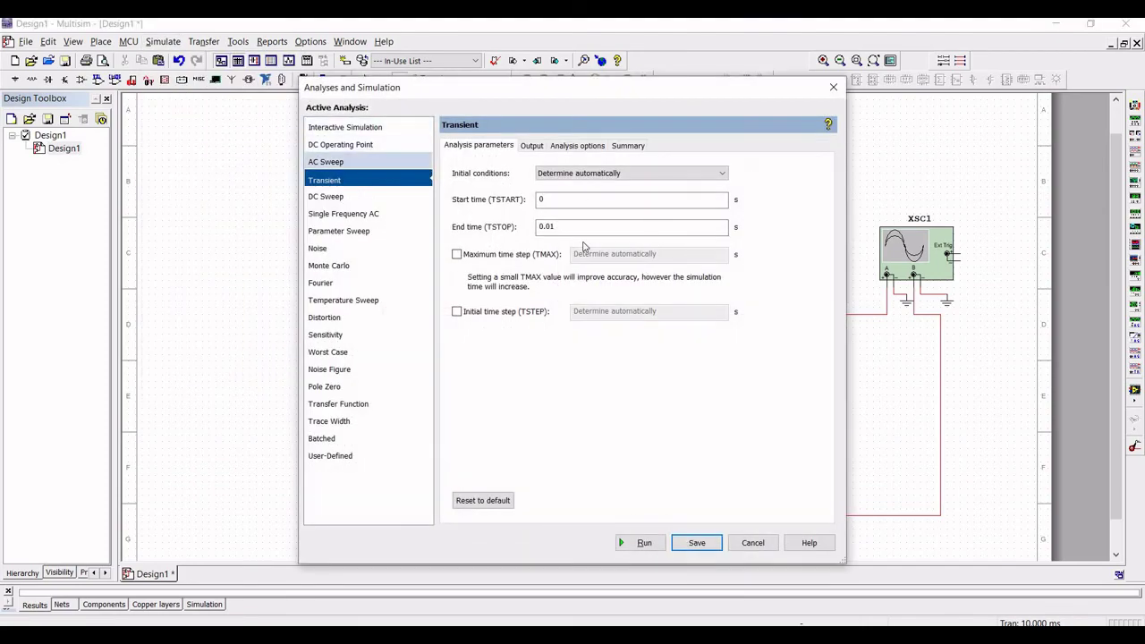
{"action": "left_click", "coordinate": [839, 88]}
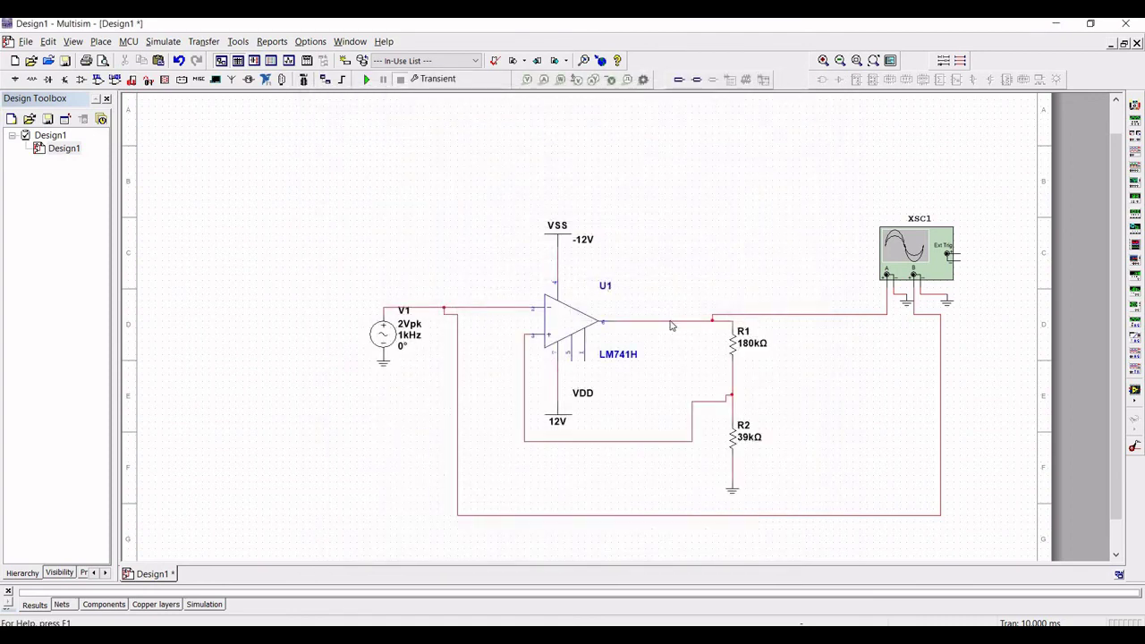
Check the net names of the op-amp output wire and the V1 input wire in their net properties.
{"action": "right_click", "coordinate": [672, 324]}
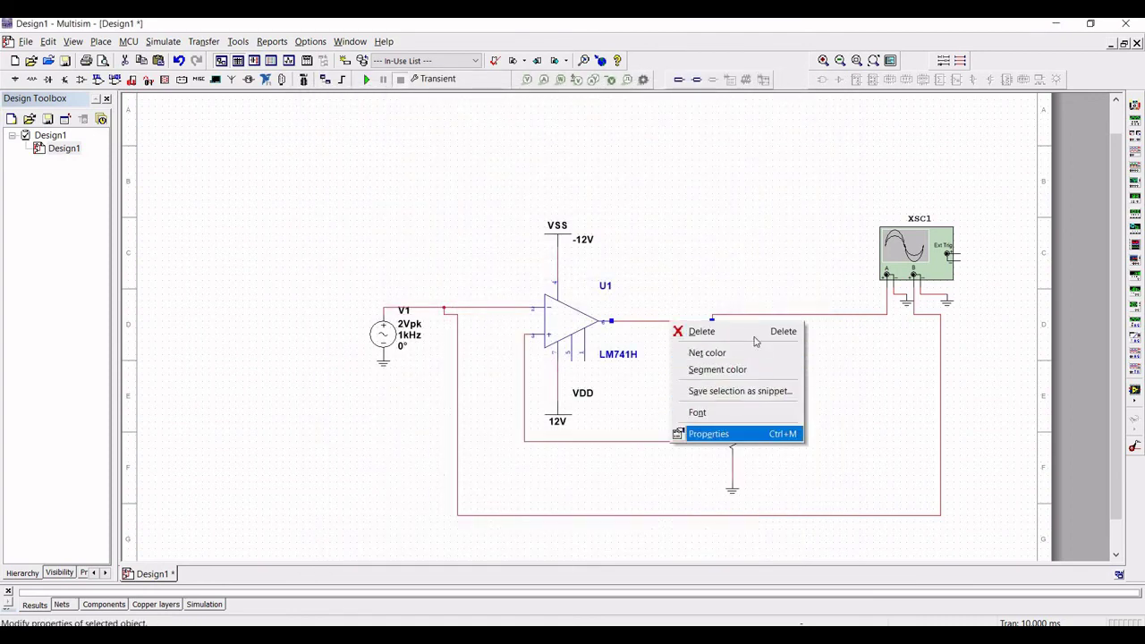
{"action": "left_click", "coordinate": [706, 435]}
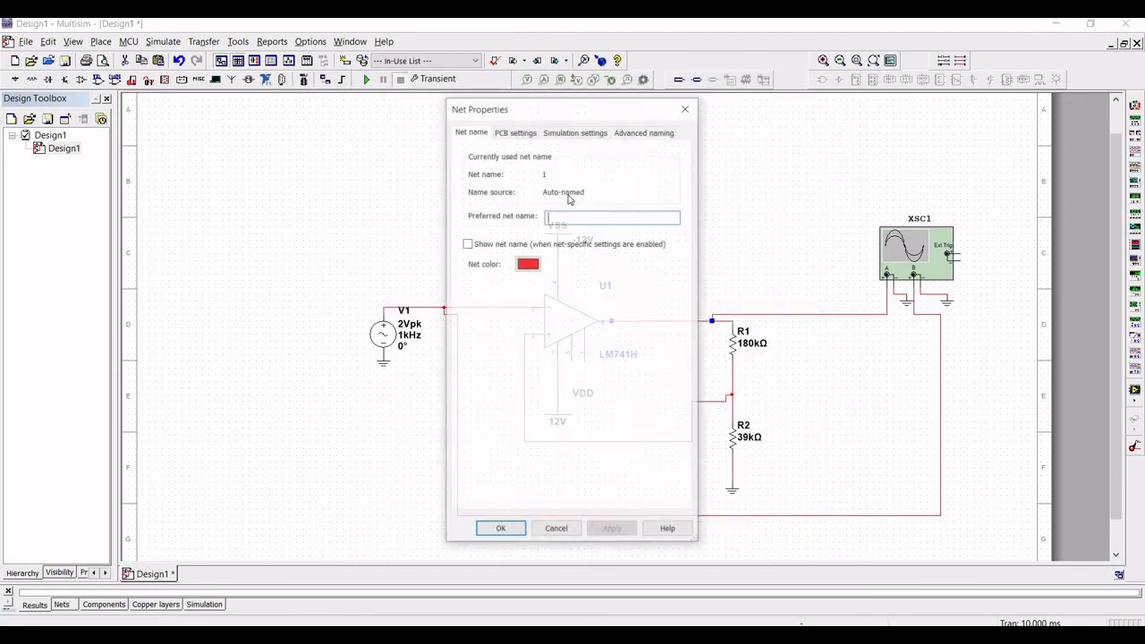
{"action": "left_click", "coordinate": [687, 108]}
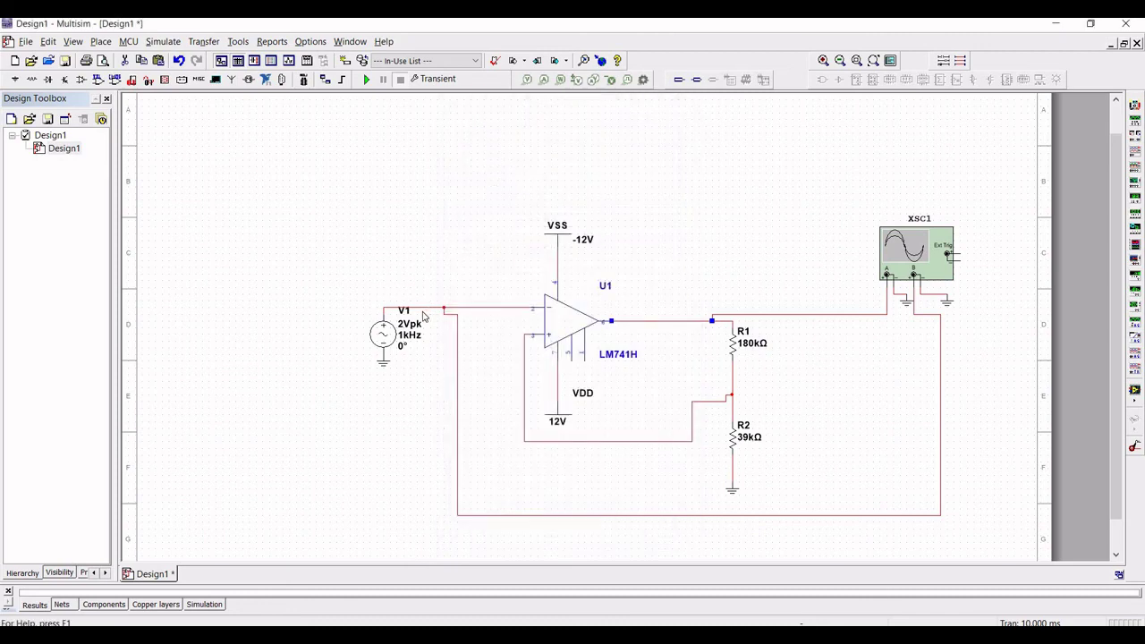
{"action": "right_click", "coordinate": [422, 315]}
{"action": "left_click", "coordinate": [411, 297]}
{"action": "right_click", "coordinate": [427, 310]}
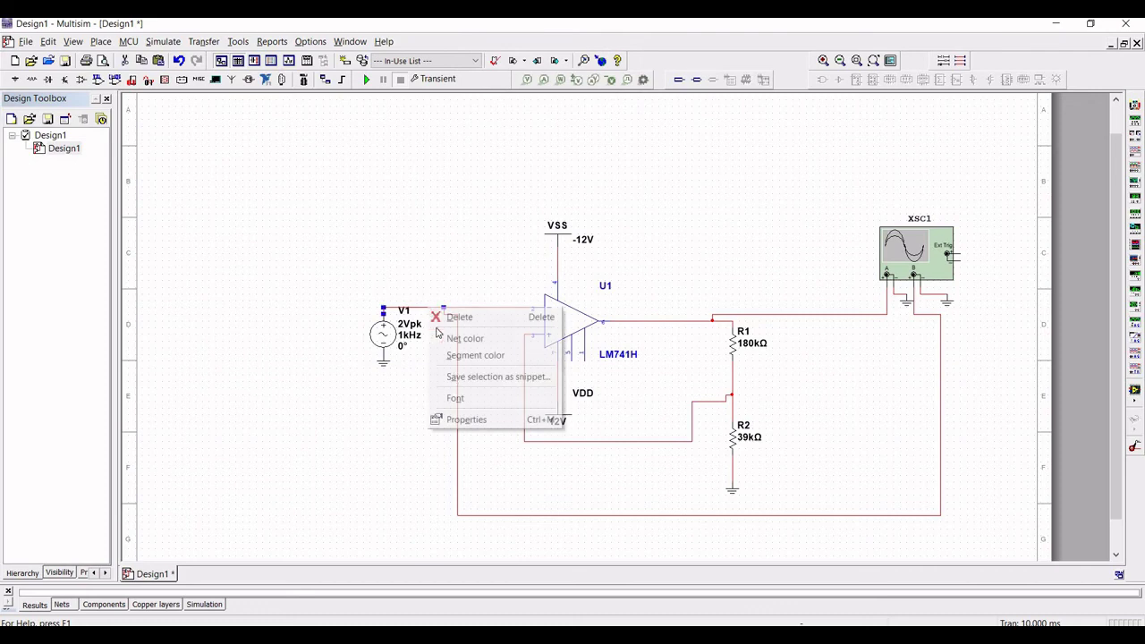
{"action": "key", "text": "Return"}
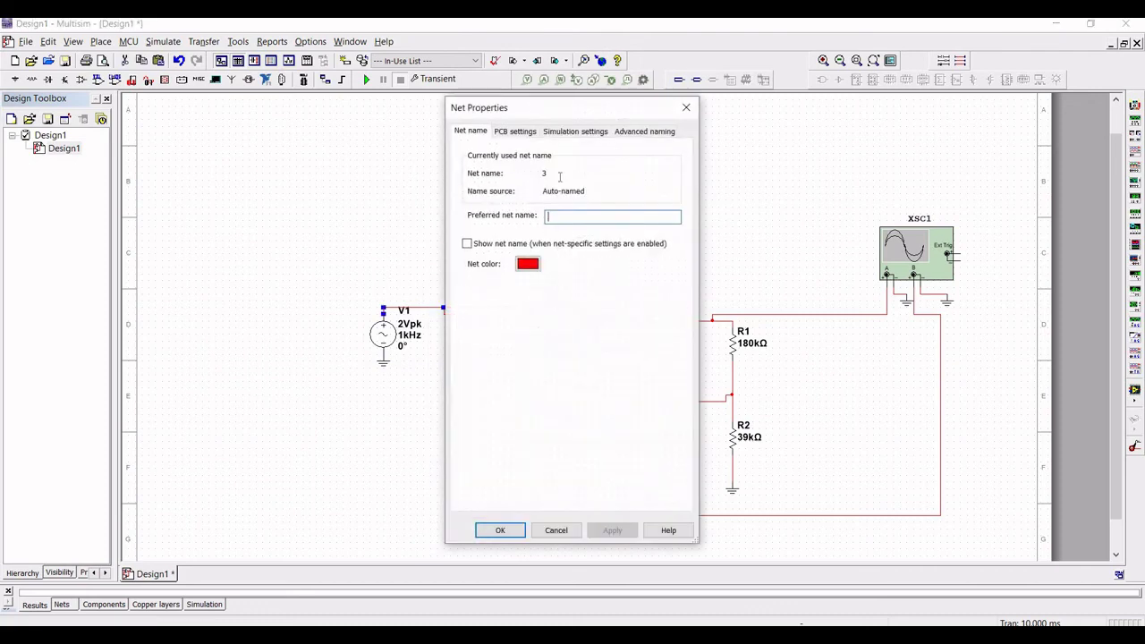
{"action": "left_click", "coordinate": [686, 107]}
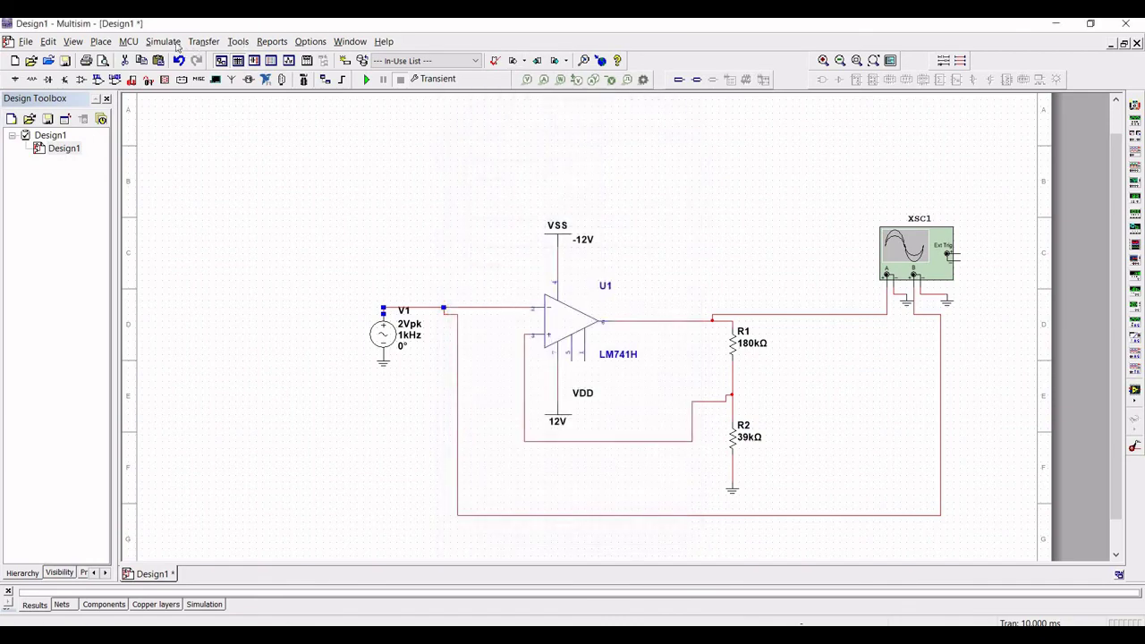
Replace V(2) with V(3) in the transient analysis output variables, and run the analysis, closing its graph at the end.
{"action": "left_click", "coordinate": [164, 41]}
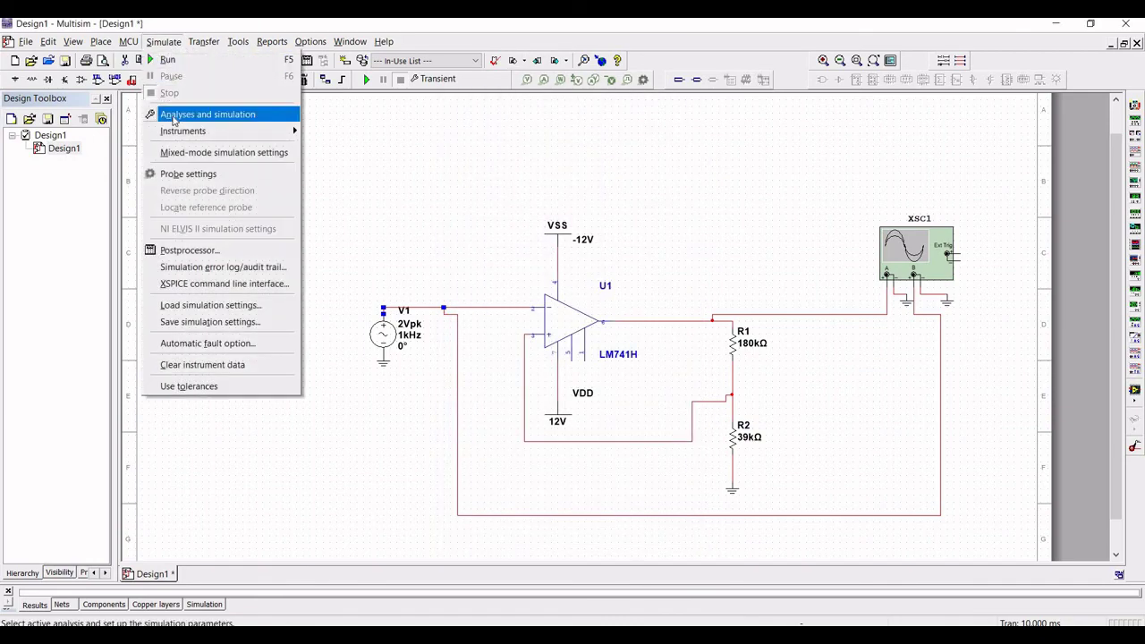
{"action": "left_click", "coordinate": [173, 119]}
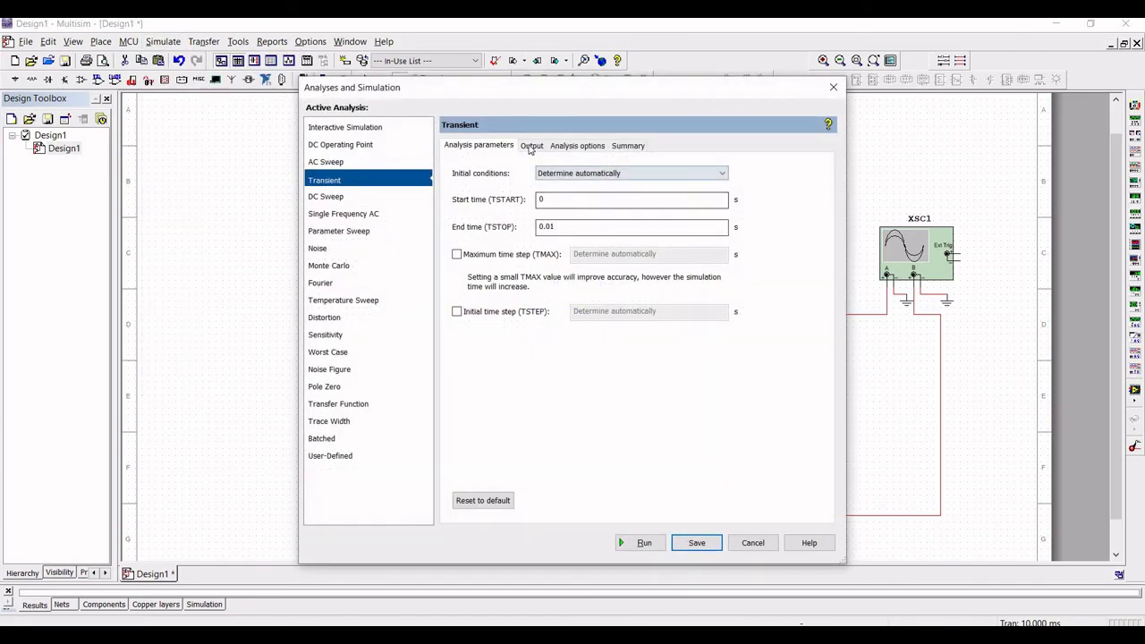
{"action": "left_click", "coordinate": [531, 146]}
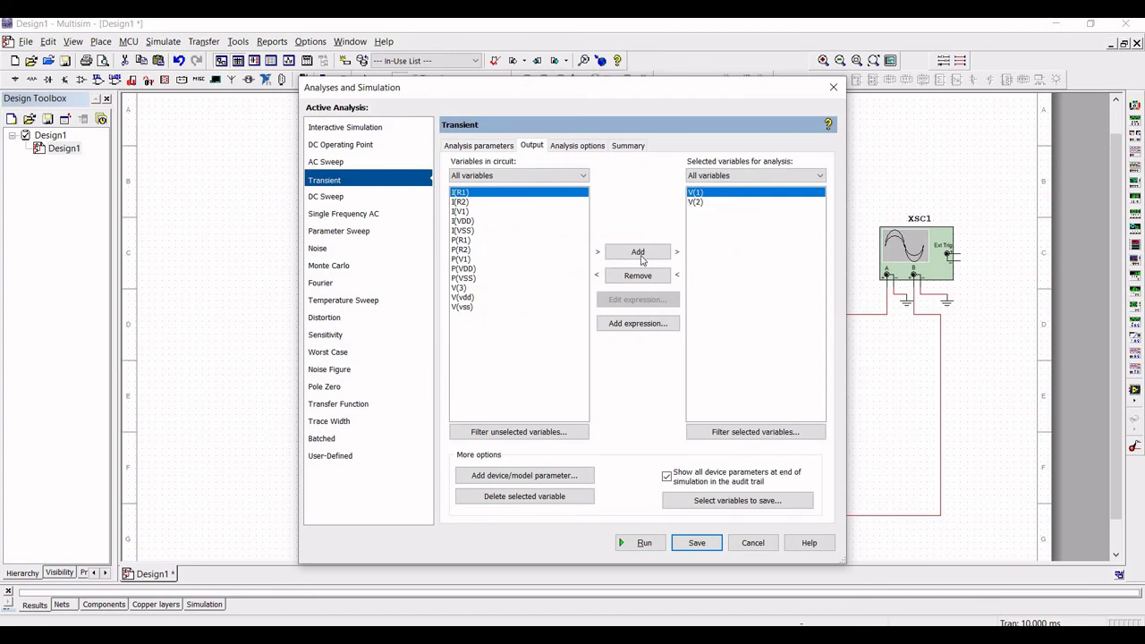
{"action": "left_click", "coordinate": [698, 202]}
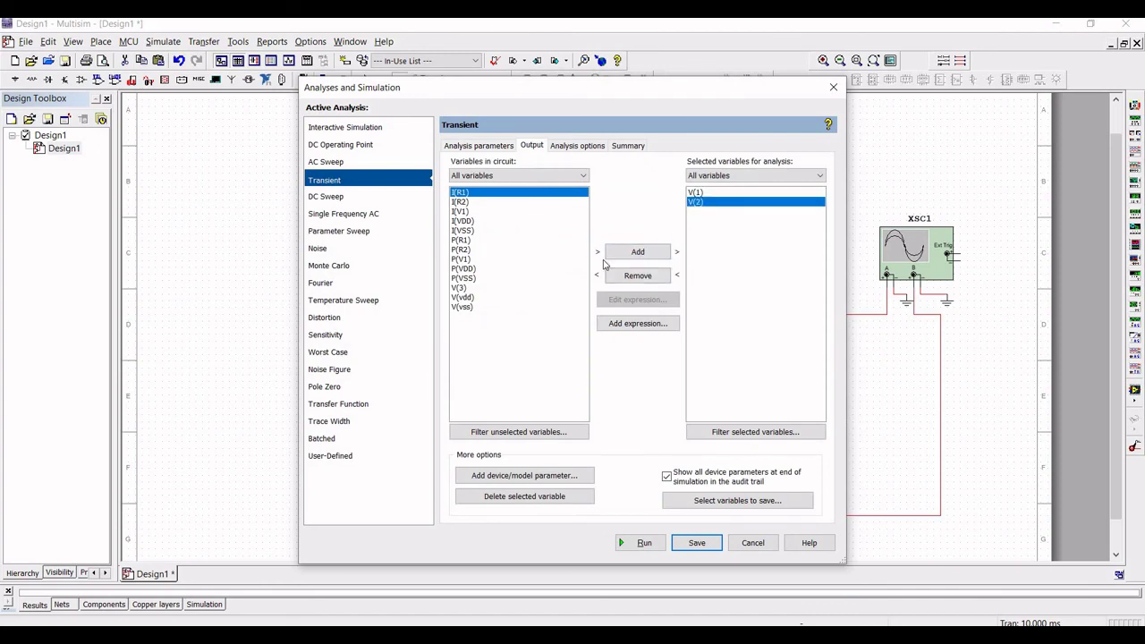
{"action": "left_click", "coordinate": [638, 275]}
{"action": "left_click", "coordinate": [519, 297]}
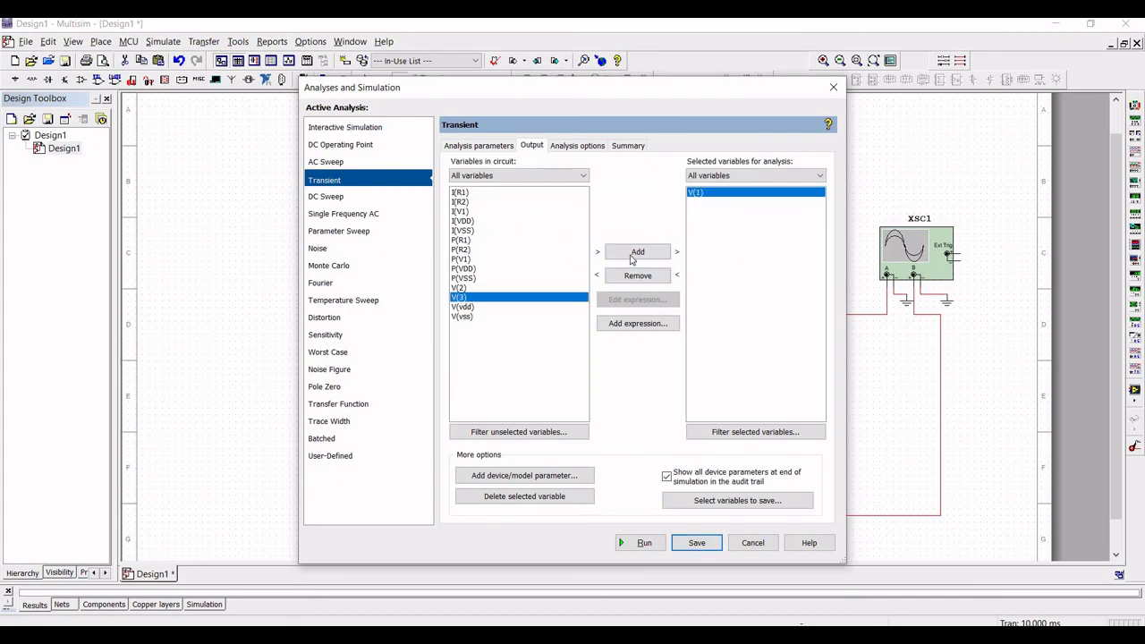
{"action": "left_click", "coordinate": [635, 252]}
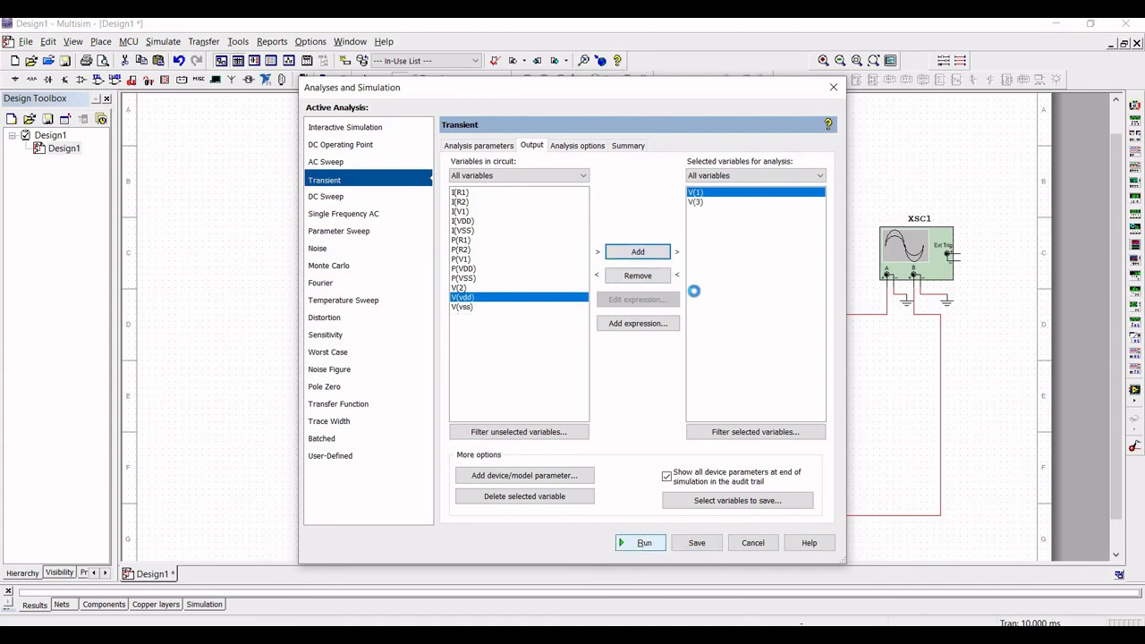
{"action": "left_click", "coordinate": [643, 545]}
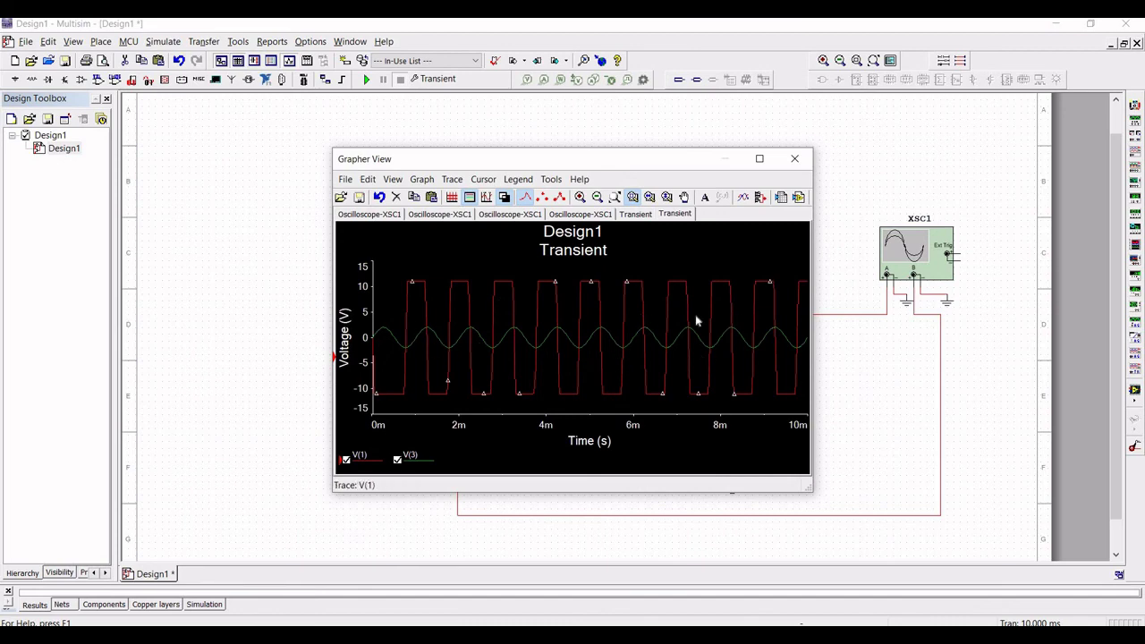
{"action": "left_click", "coordinate": [793, 161]}
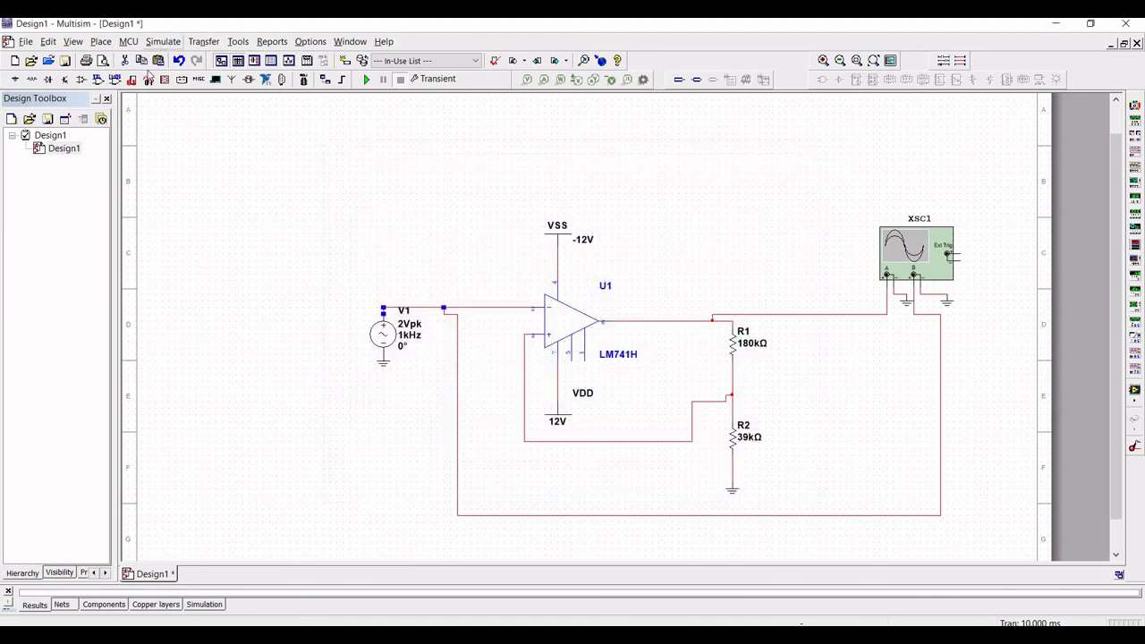
Switch the active analysis to Interactive Simulation, run it and open oscilloscope XSC1.
{"action": "left_click", "coordinate": [162, 41]}
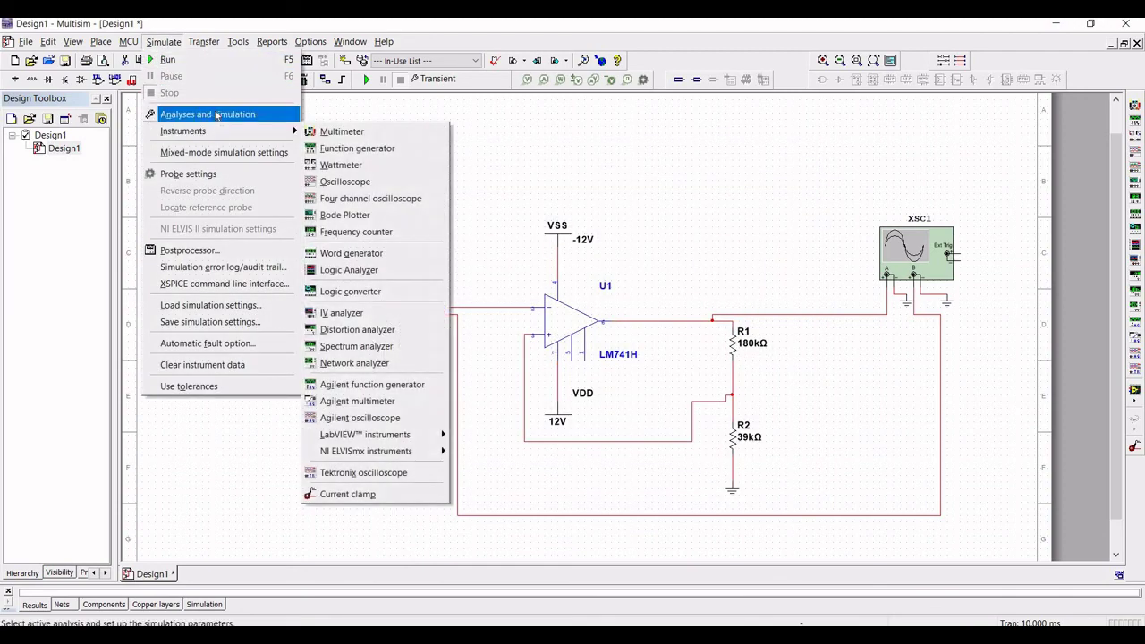
{"action": "left_click", "coordinate": [216, 115]}
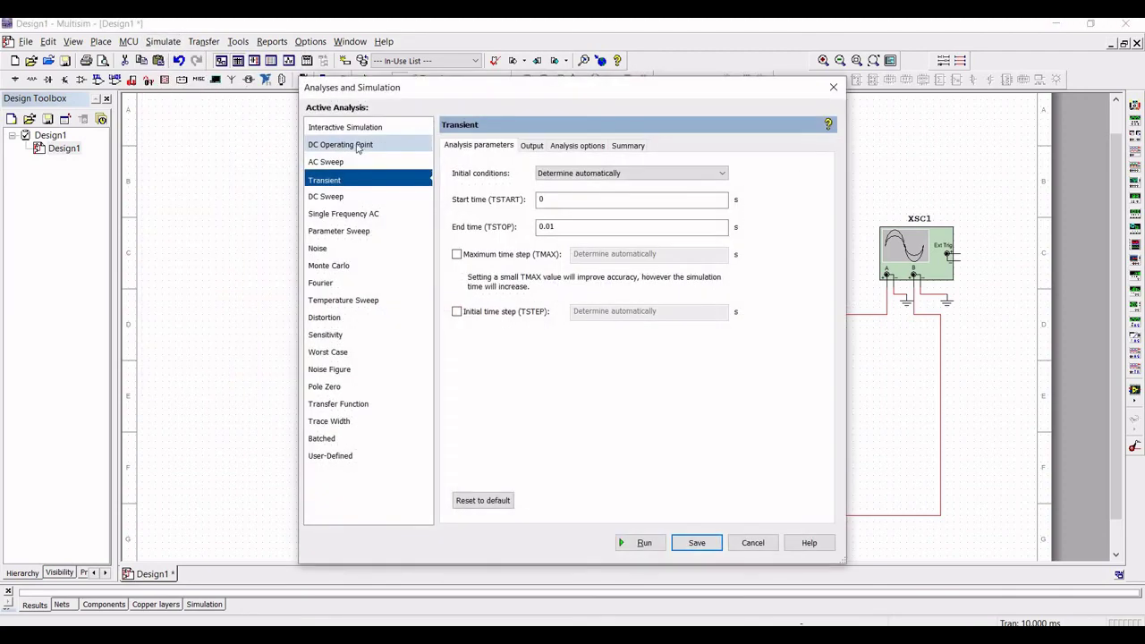
{"action": "left_click", "coordinate": [345, 127]}
{"action": "left_click", "coordinate": [639, 542]}
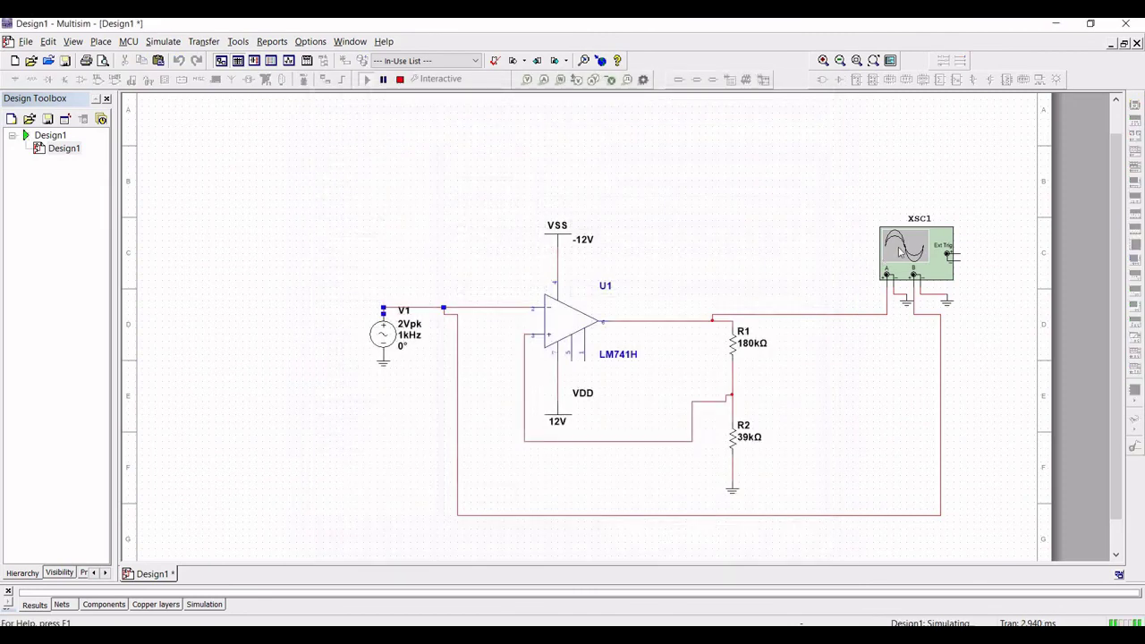
{"action": "double_click", "coordinate": [901, 253]}
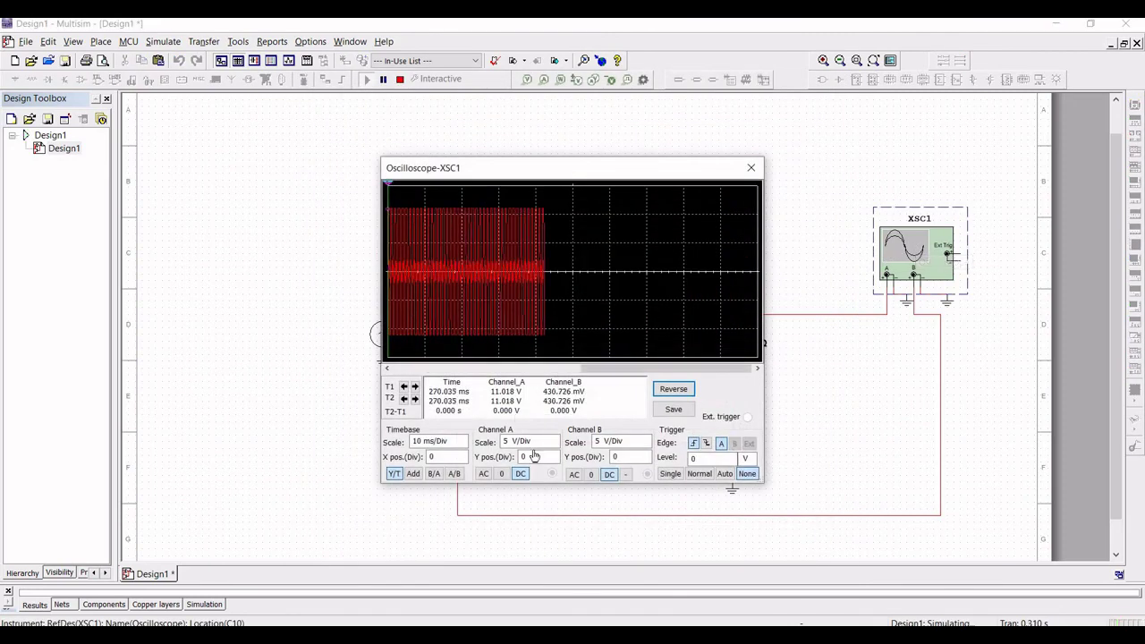
Set the oscilloscope's channel A scale to 10 V/Div and its timebase to 1 ms/Div.
{"action": "left_click", "coordinate": [535, 442]}
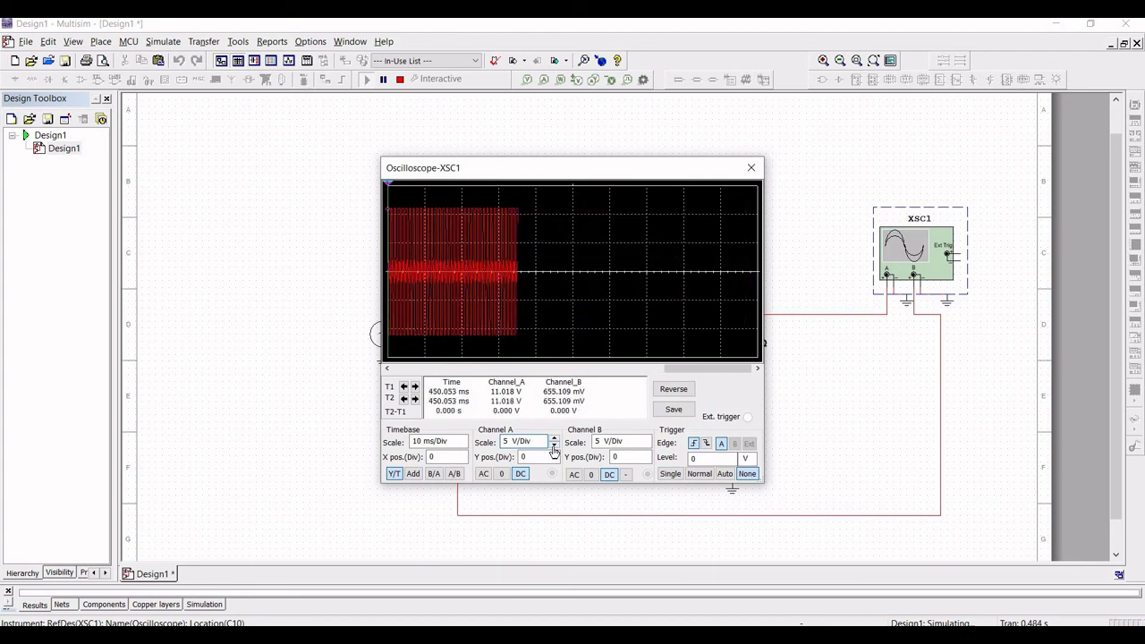
{"action": "left_click", "coordinate": [553, 447]}
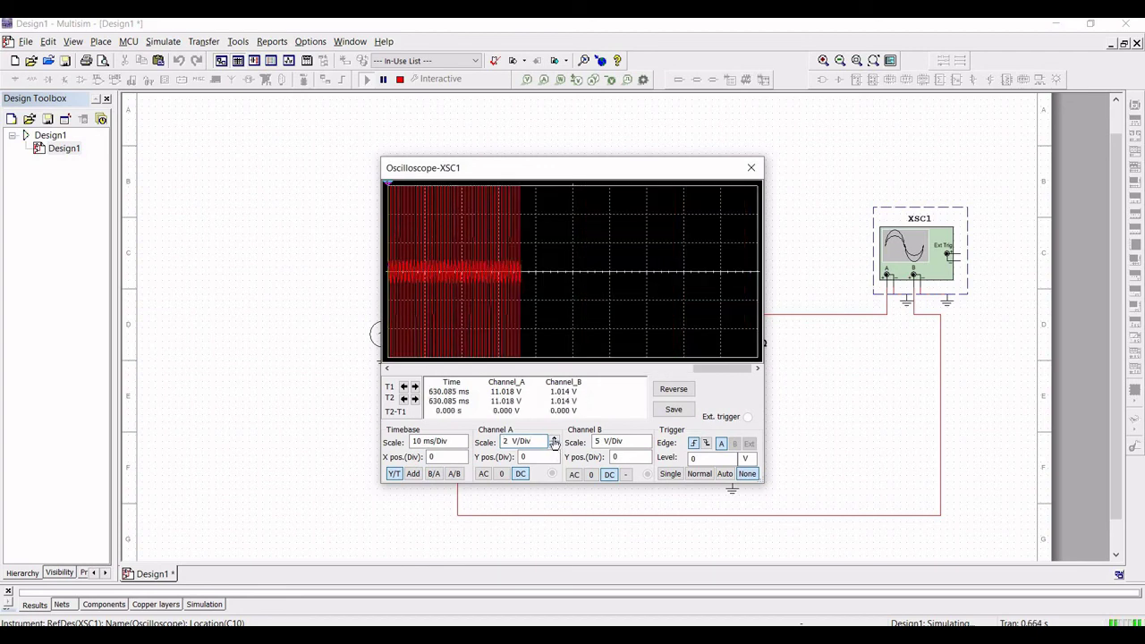
{"action": "left_click", "coordinate": [555, 438]}
{"action": "left_click", "coordinate": [554, 438]}
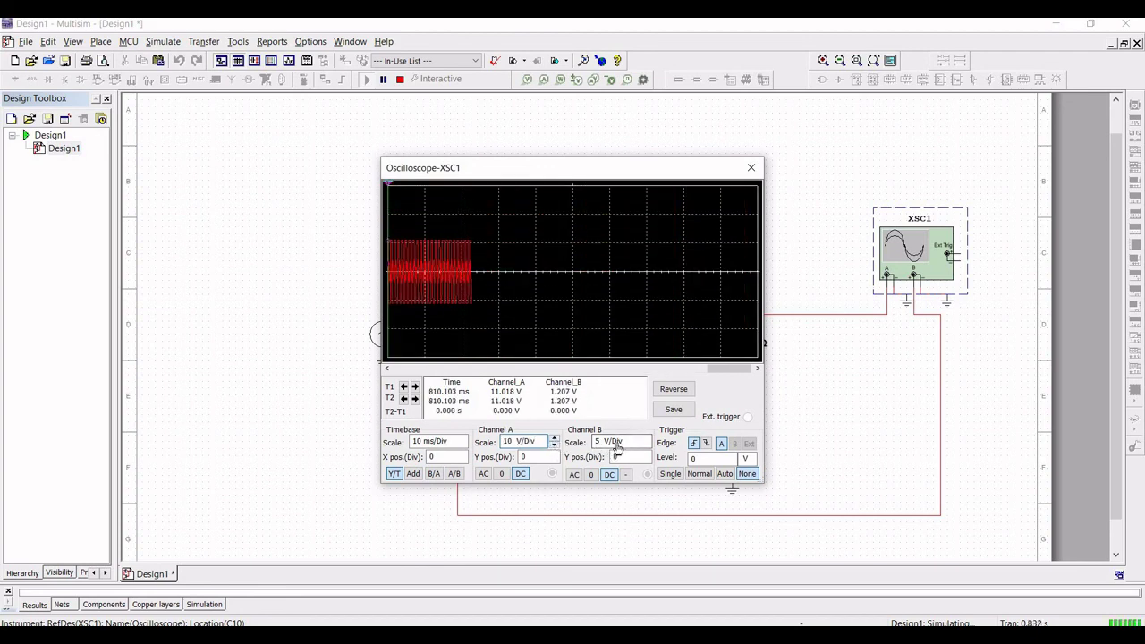
{"action": "left_click", "coordinate": [456, 442]}
{"action": "left_click", "coordinate": [464, 447]}
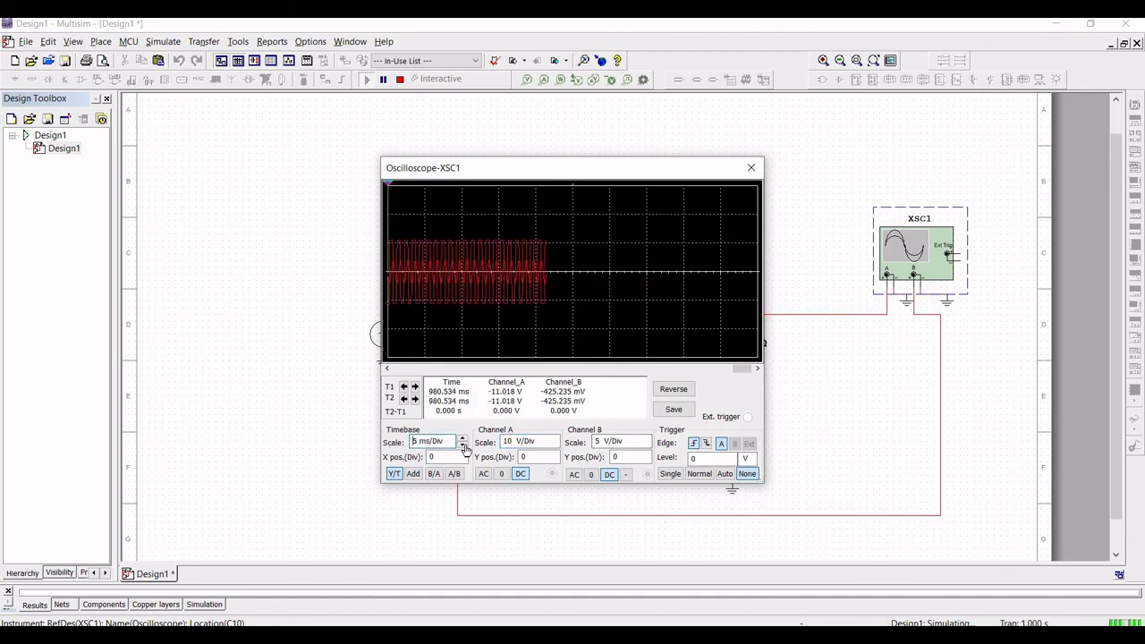
{"action": "left_click", "coordinate": [463, 447]}
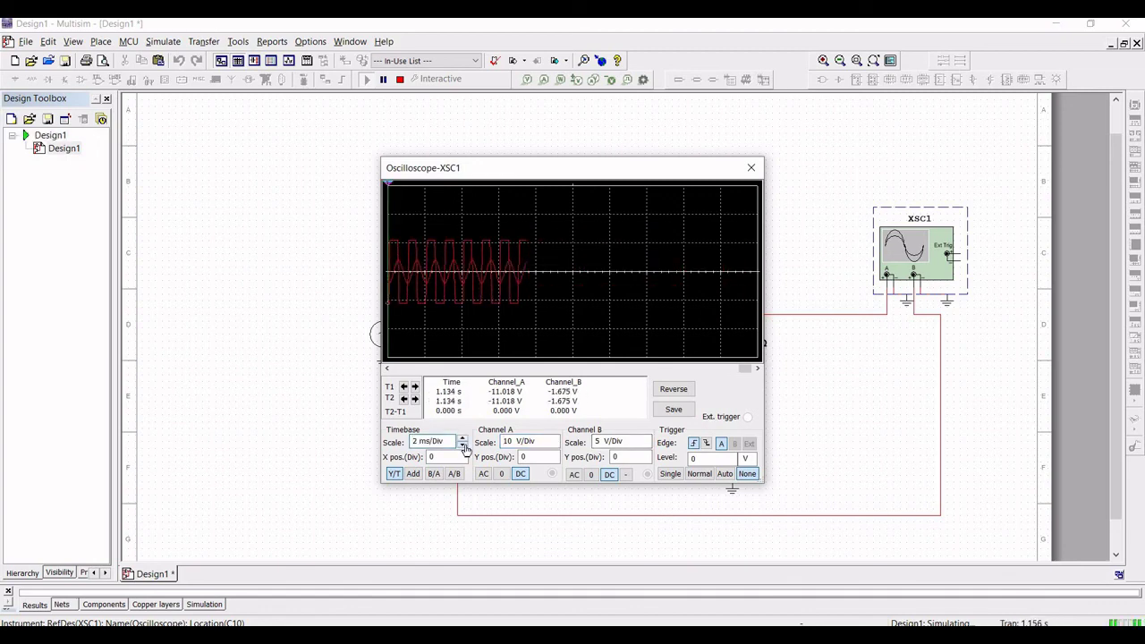
{"action": "left_click", "coordinate": [464, 446]}
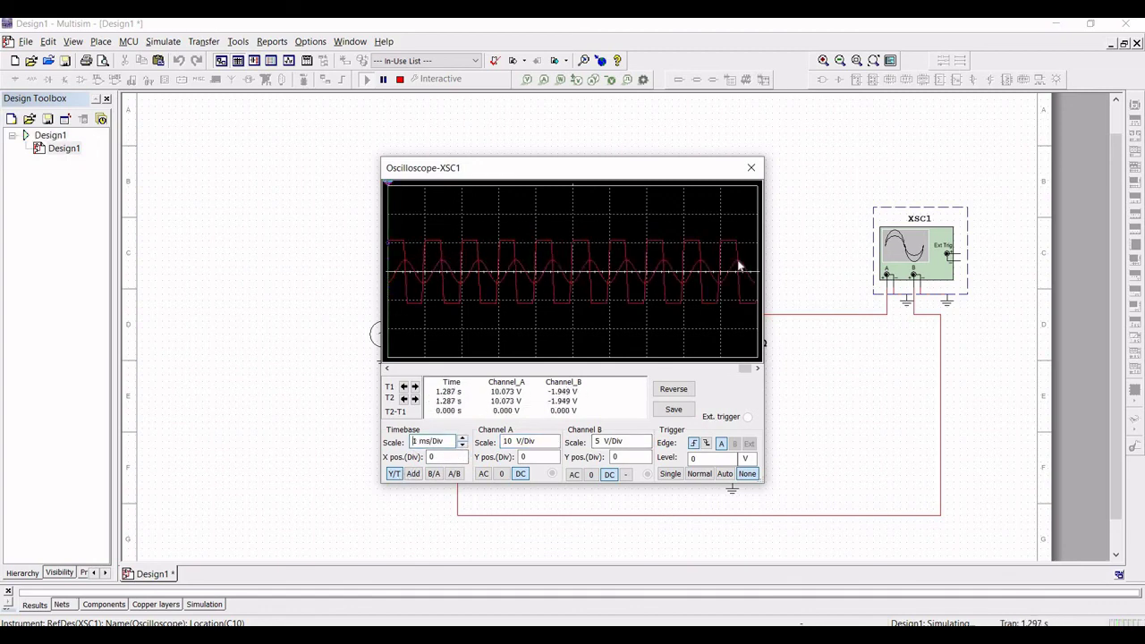
Close the oscilloscope display and stop the interactive simulation.
{"action": "left_click", "coordinate": [751, 168]}
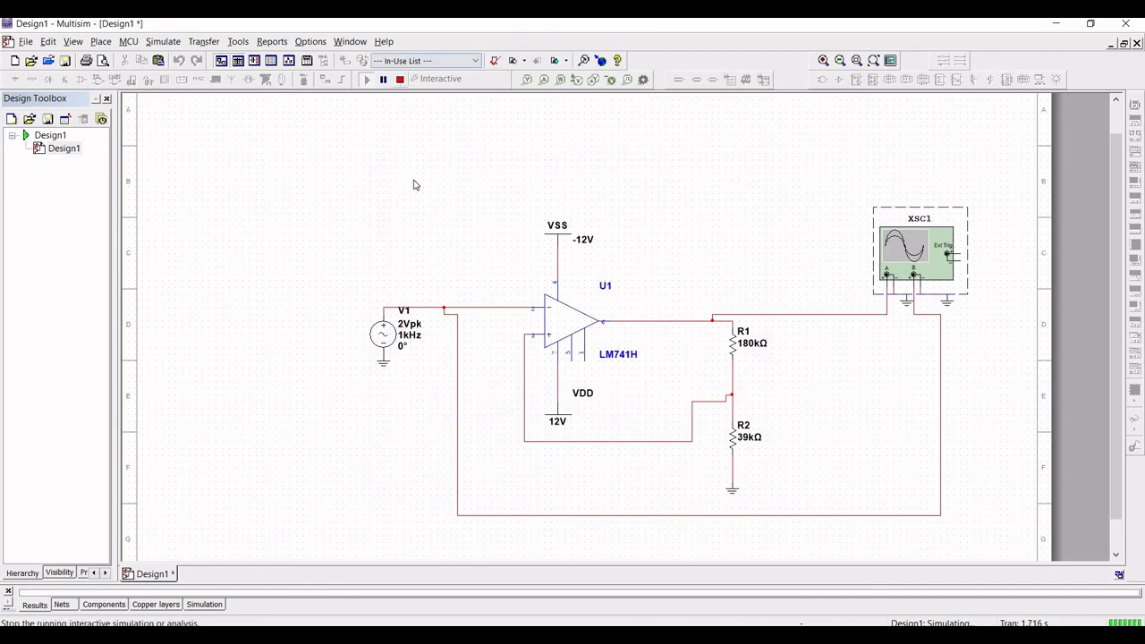
{"action": "key", "text": "F5"}
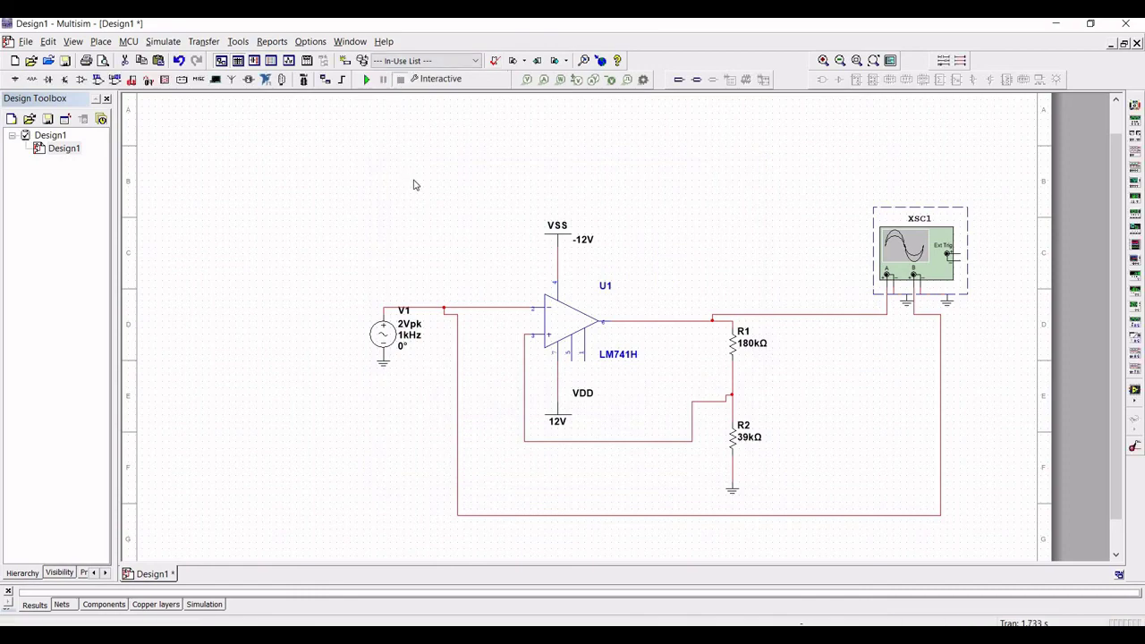